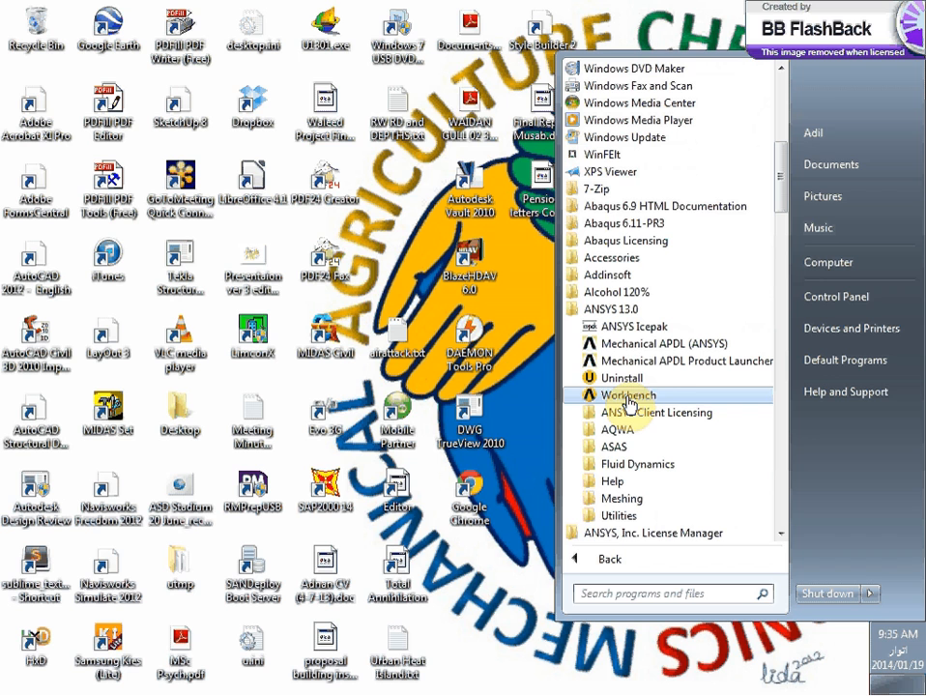
Launch Workbench from the ANSYS 13.0 programs, then read through the Getting Started message and close it
click(706, 396)
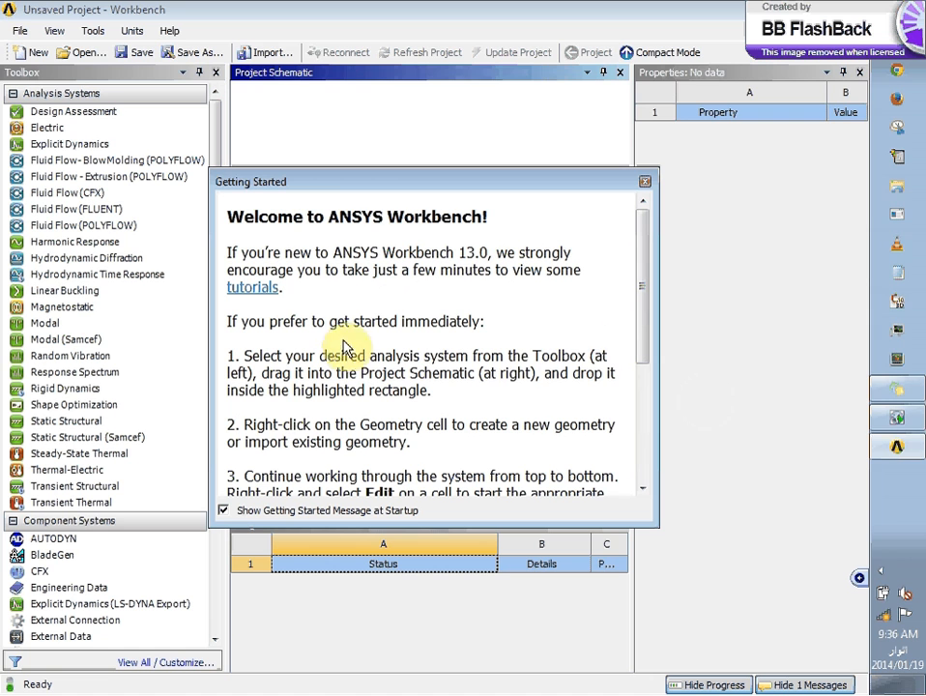
drag(416, 181, 428, 145)
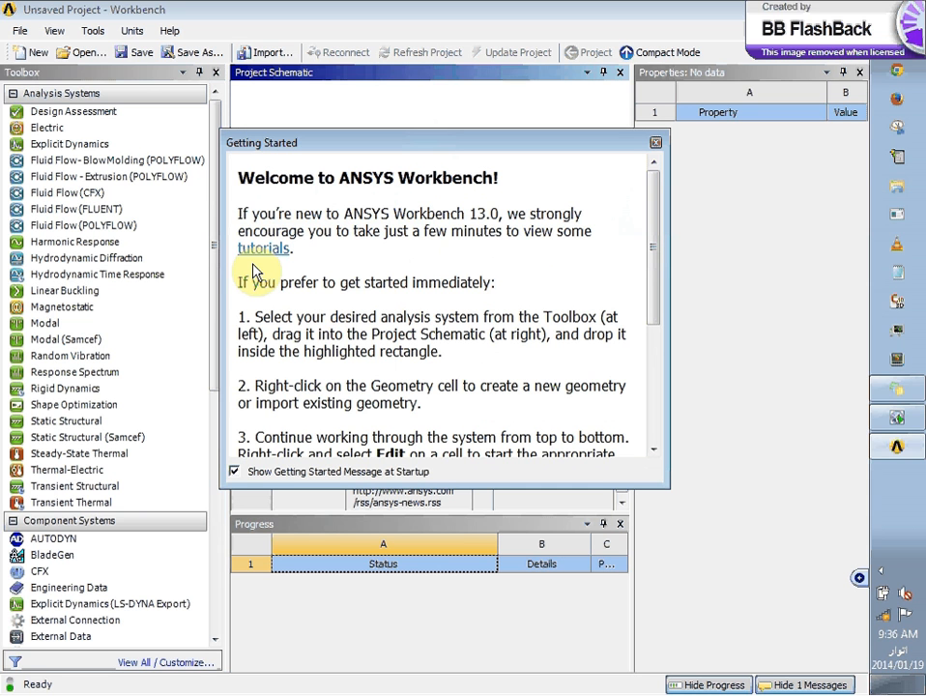
click(656, 240)
drag(656, 240, 657, 289)
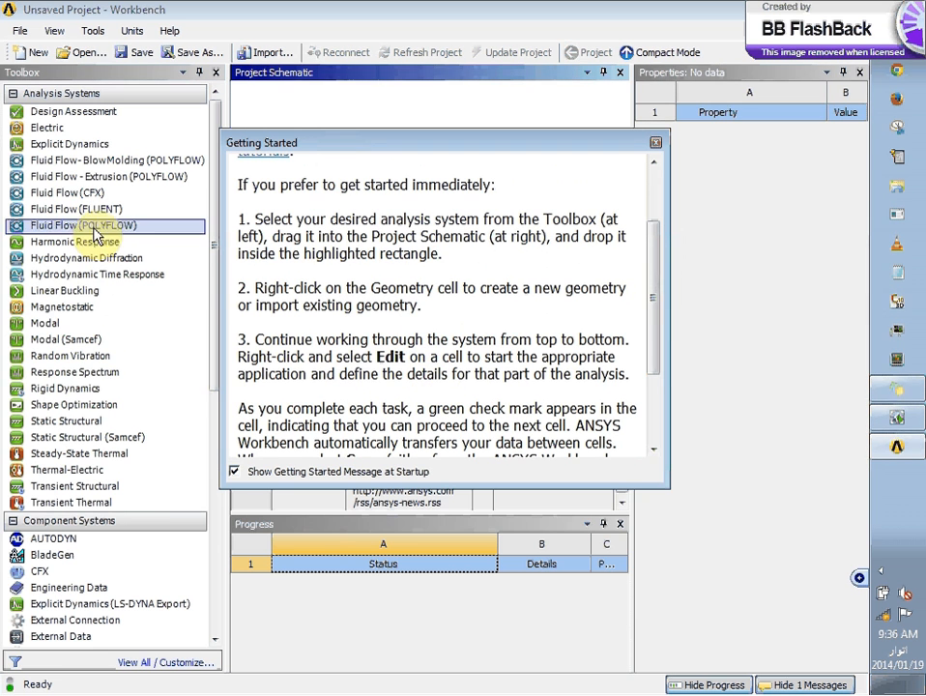
drag(654, 279, 648, 376)
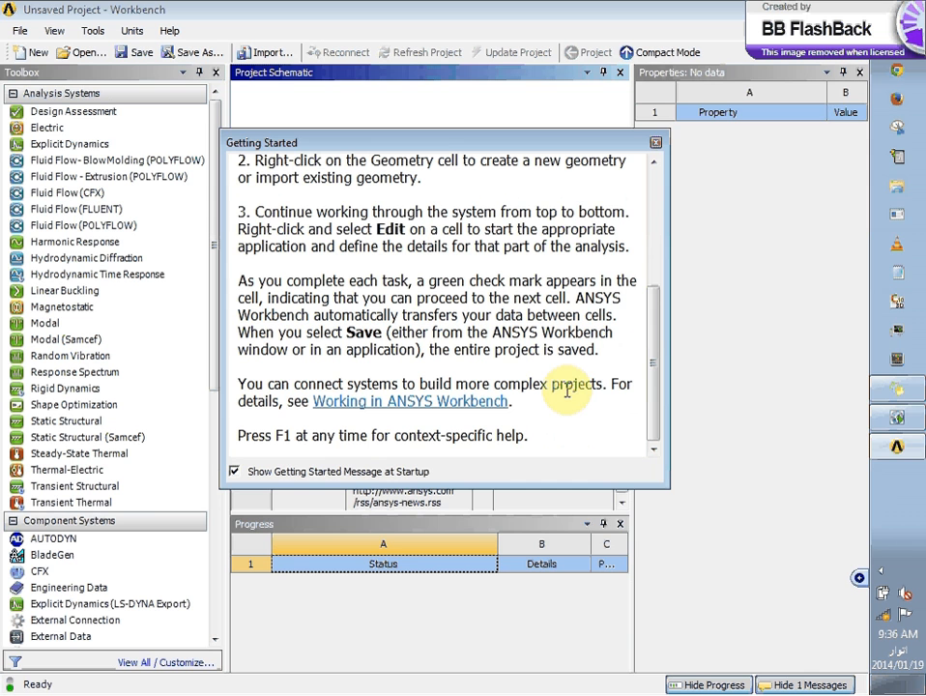
click(655, 143)
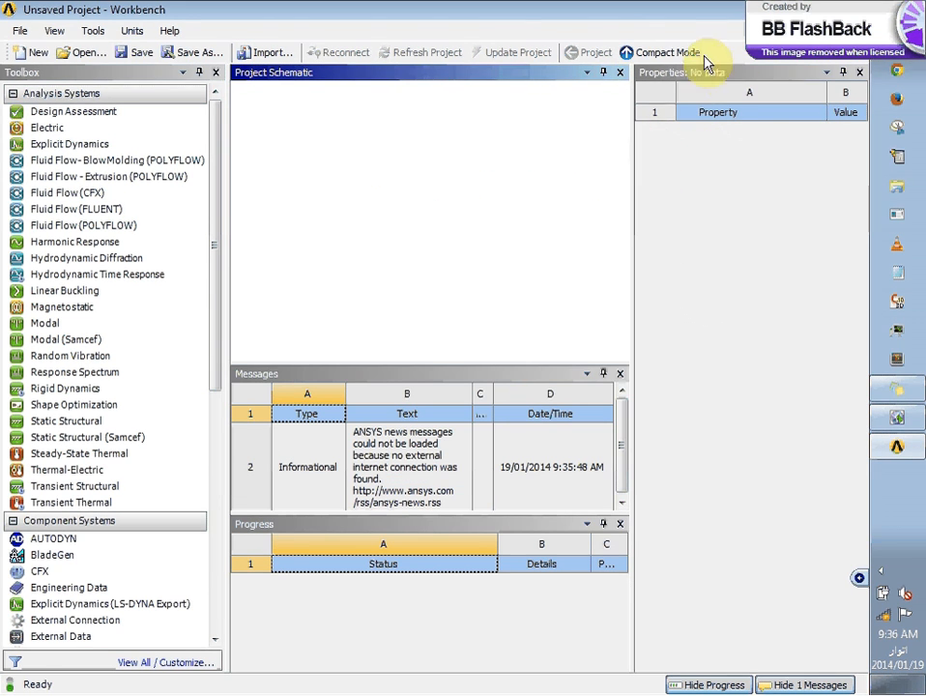
Review the project's file, scripting, view, tools, unit-system and help commands without running any of them
click(18, 30)
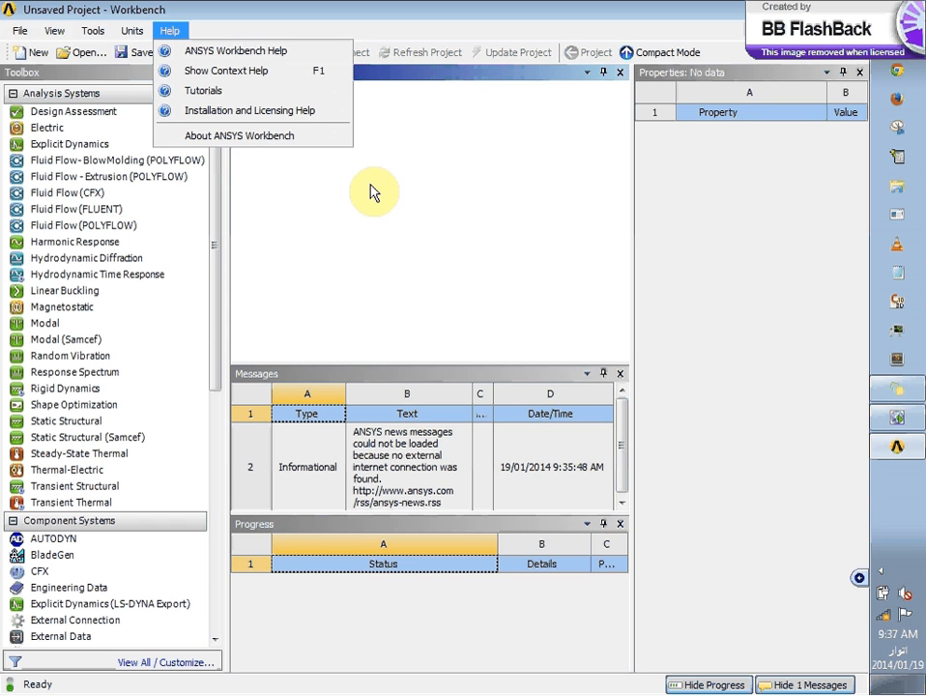
mouse_move(61, 39)
mouse_move(19, 30)
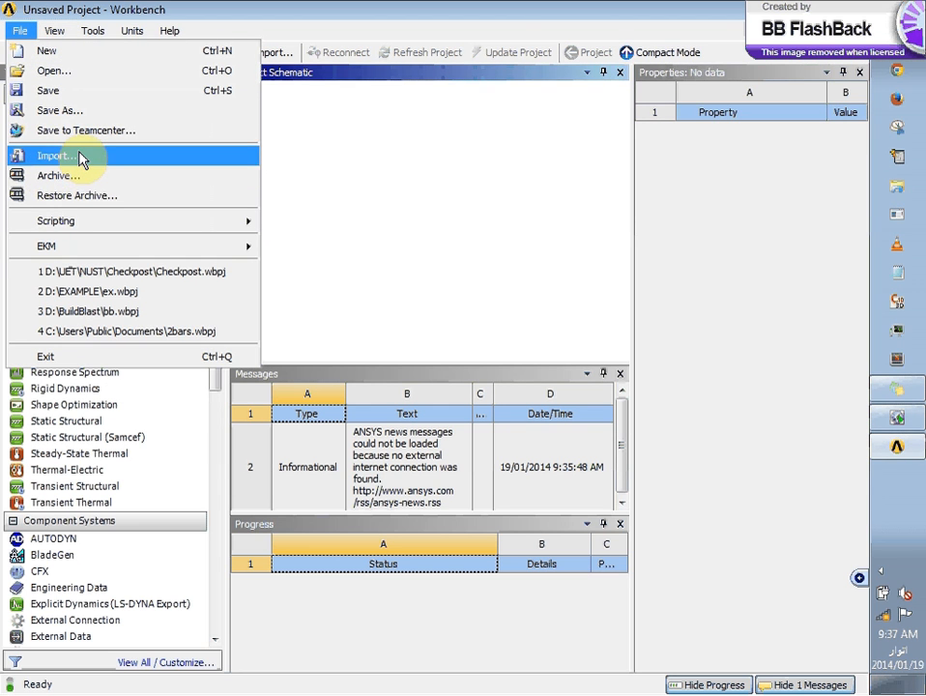
mouse_move(89, 226)
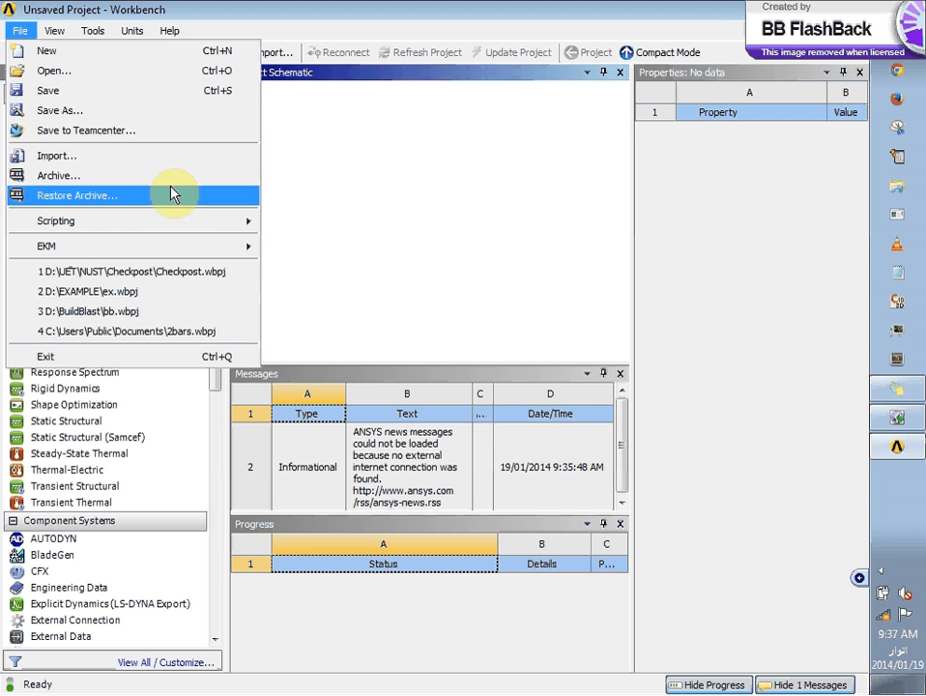
mouse_move(176, 221)
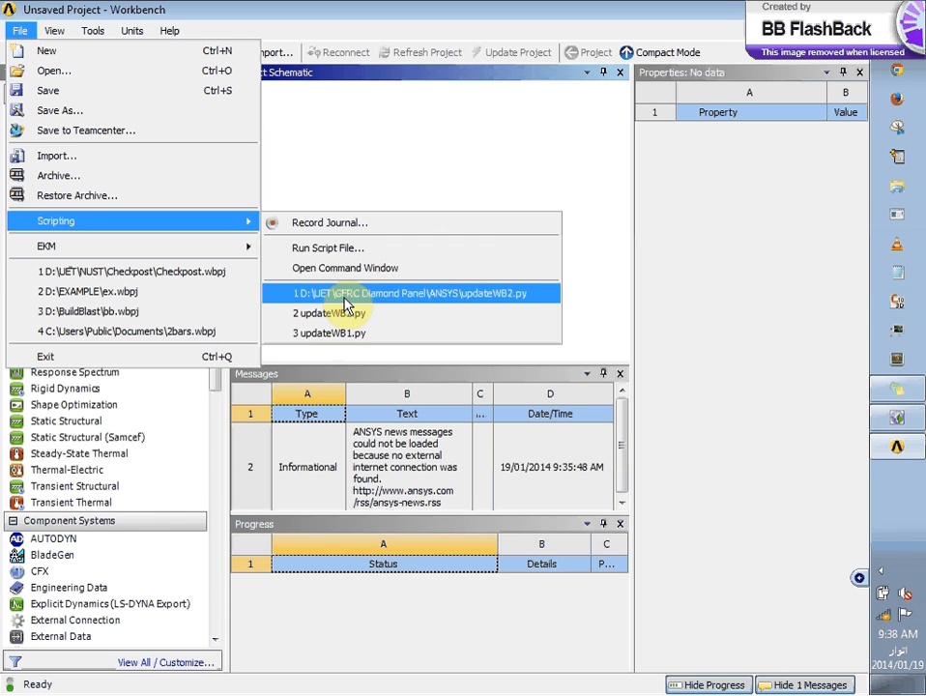
mouse_move(237, 254)
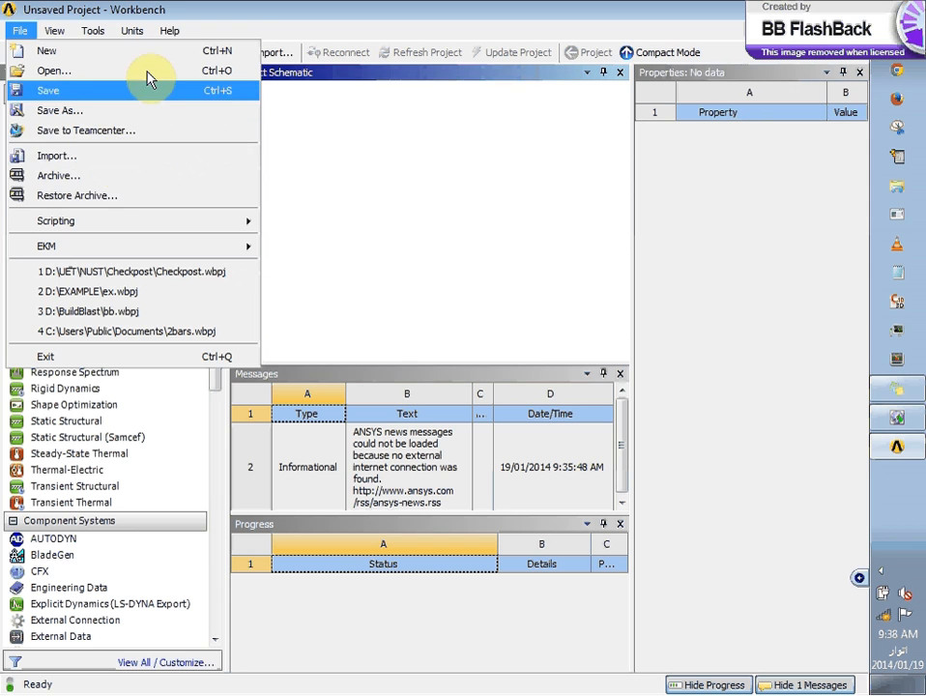
mouse_move(58, 35)
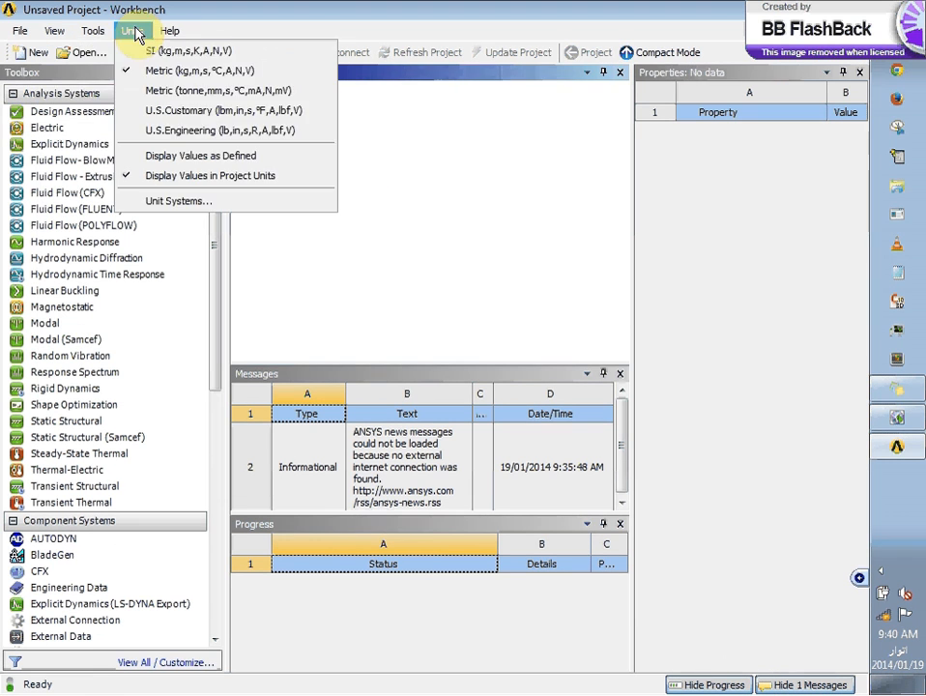
mouse_move(95, 35)
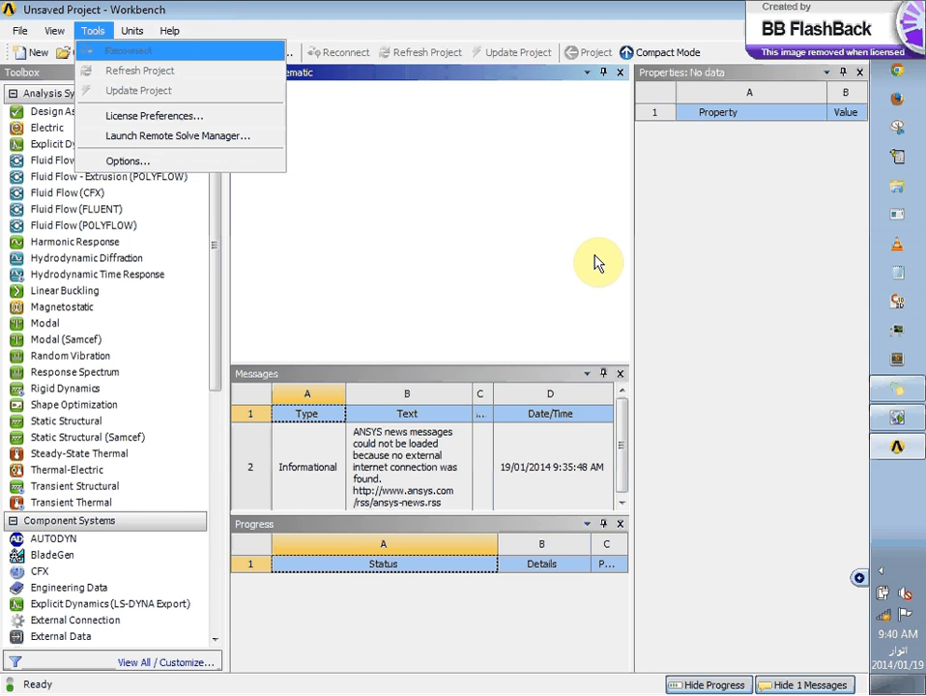
click(143, 31)
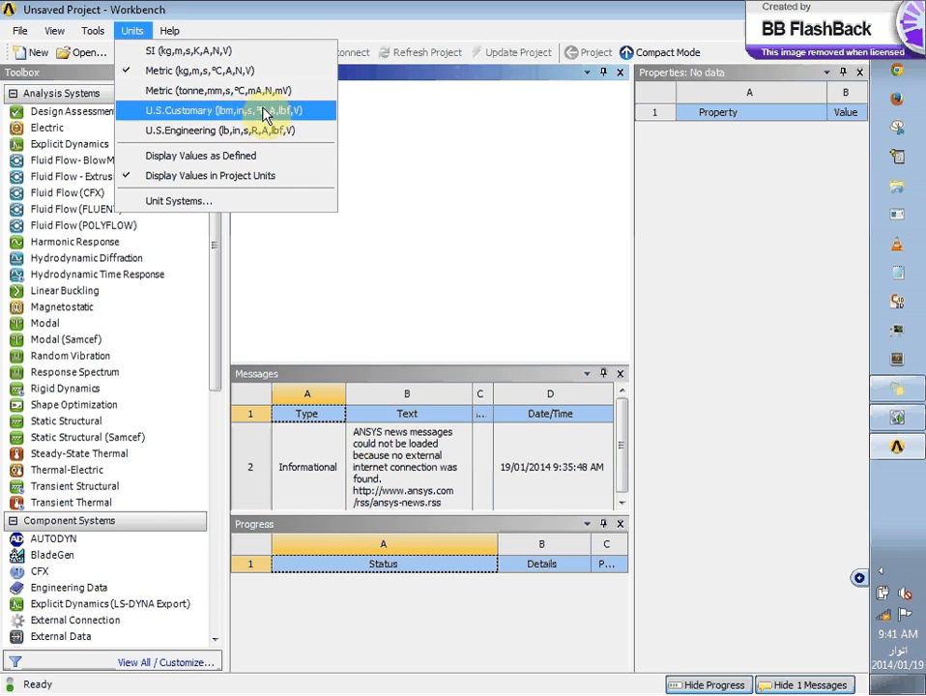
mouse_move(174, 32)
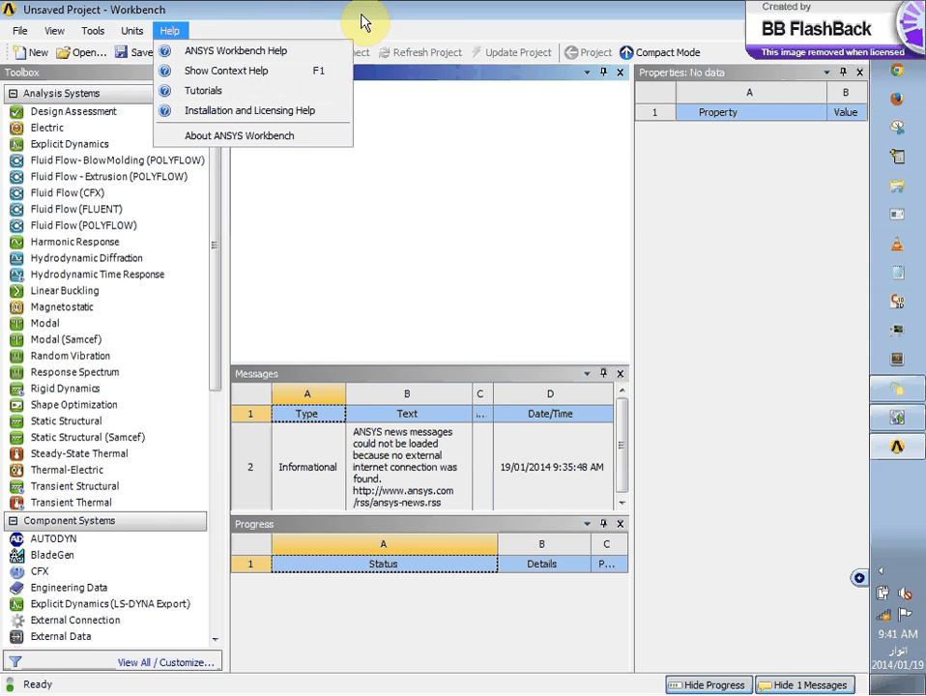
click(365, 22)
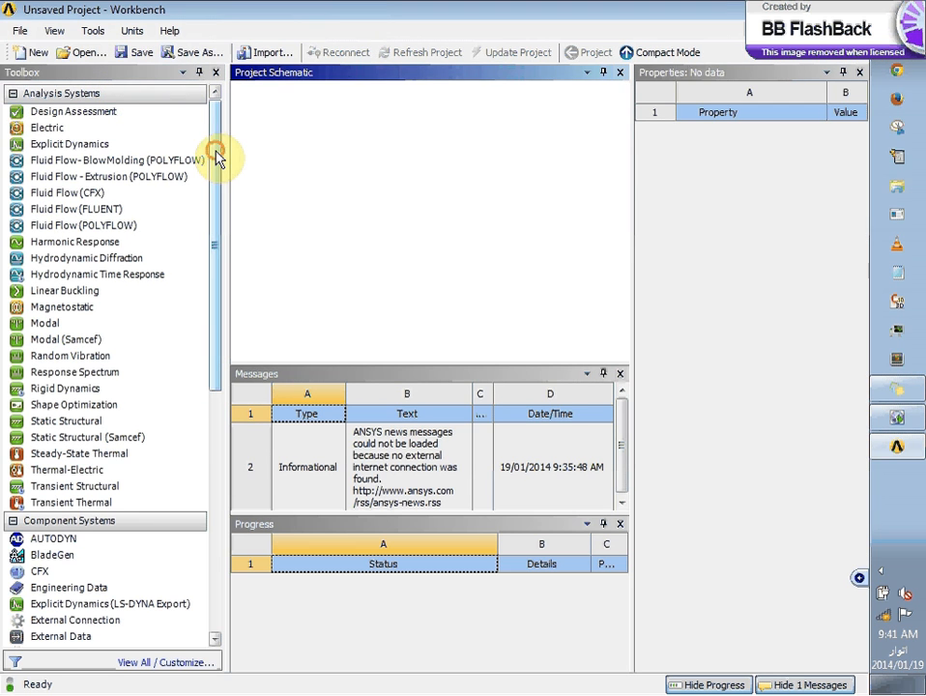
Examine the available analysis systems, from Response Spectrum to Static Structural (Samcef), and the first component systems such as CFX and Engineering Data
mouse_move(216, 154)
mouse_down()
mouse_move(215, 399)
mouse_move(230, 154)
mouse_up()
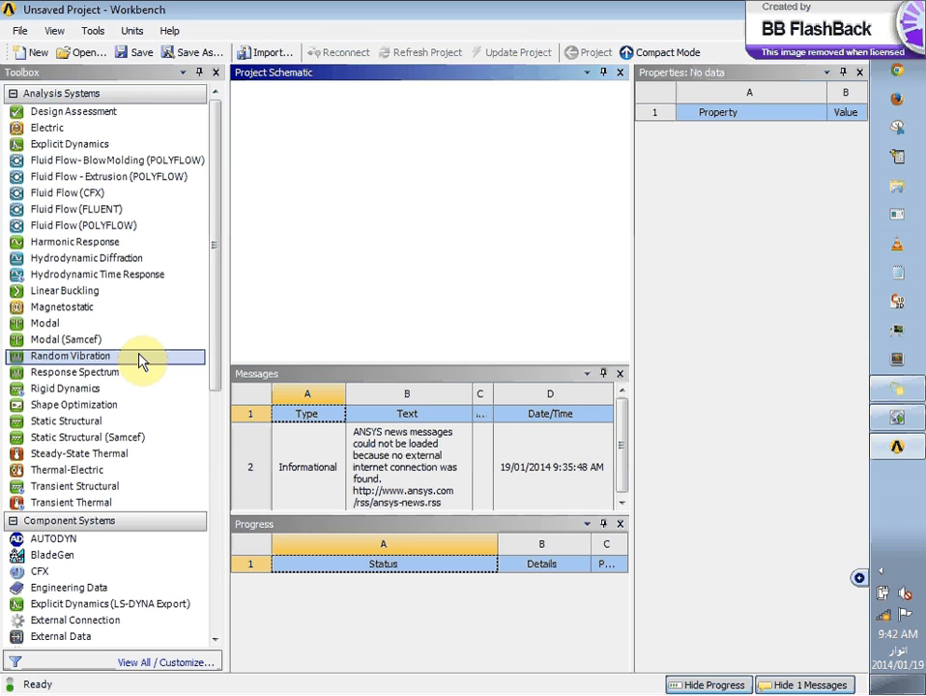
click(77, 372)
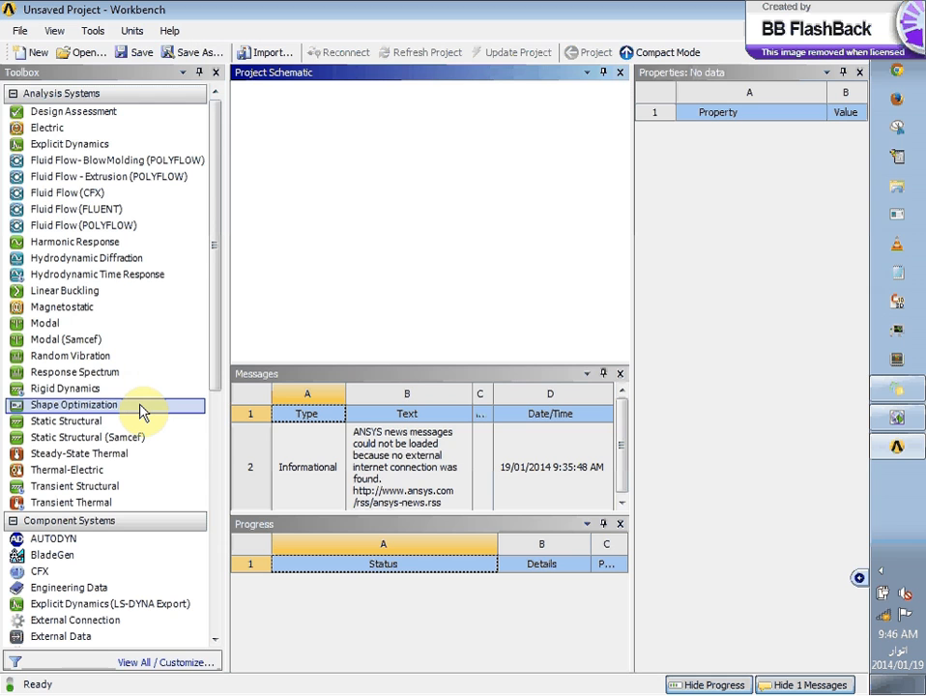
click(101, 424)
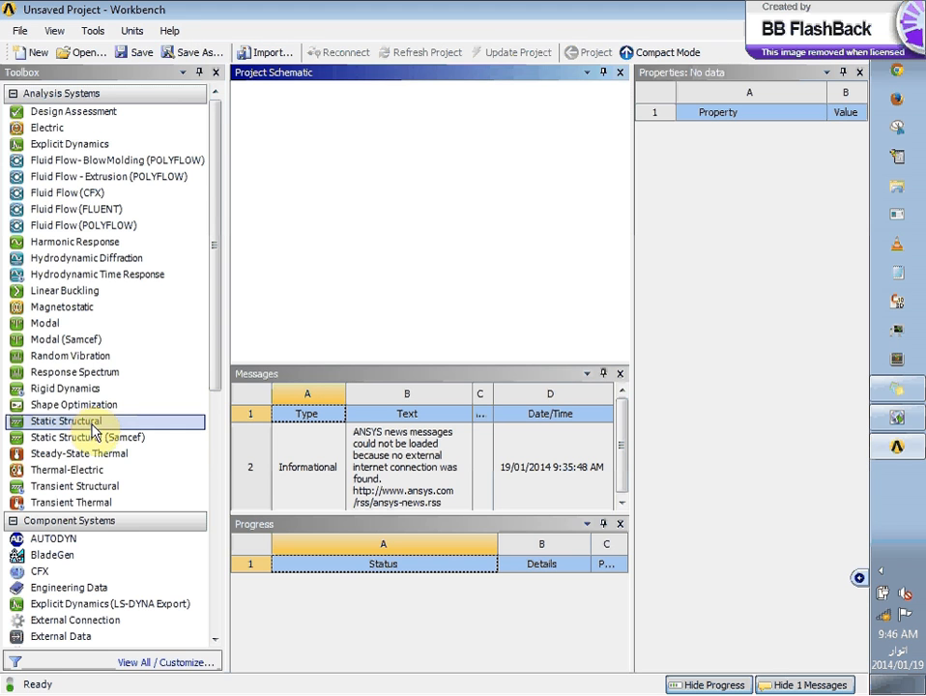
click(108, 437)
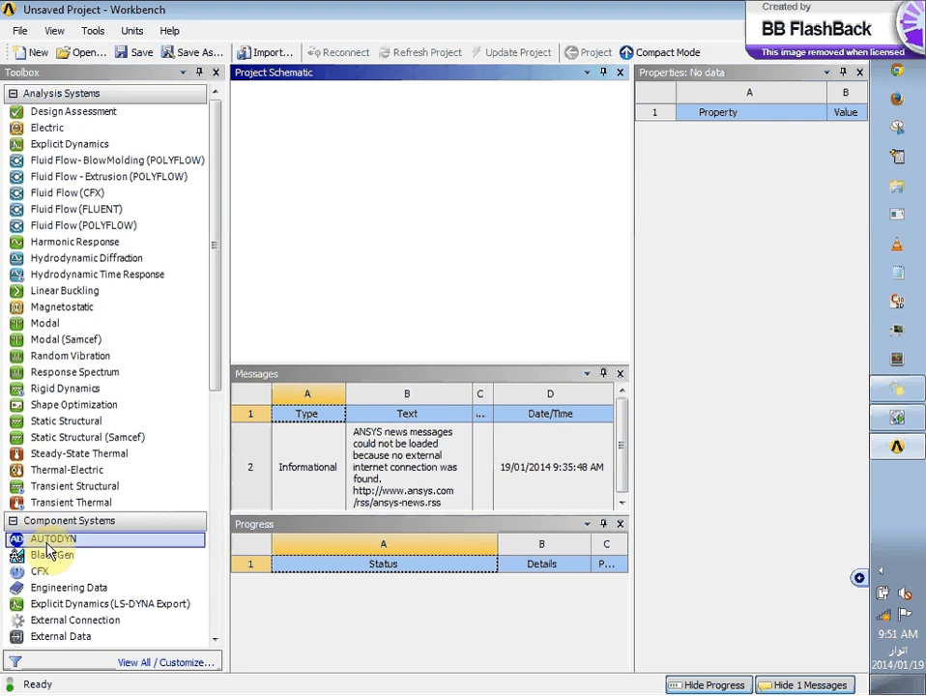
scroll(216, 383, down, 2)
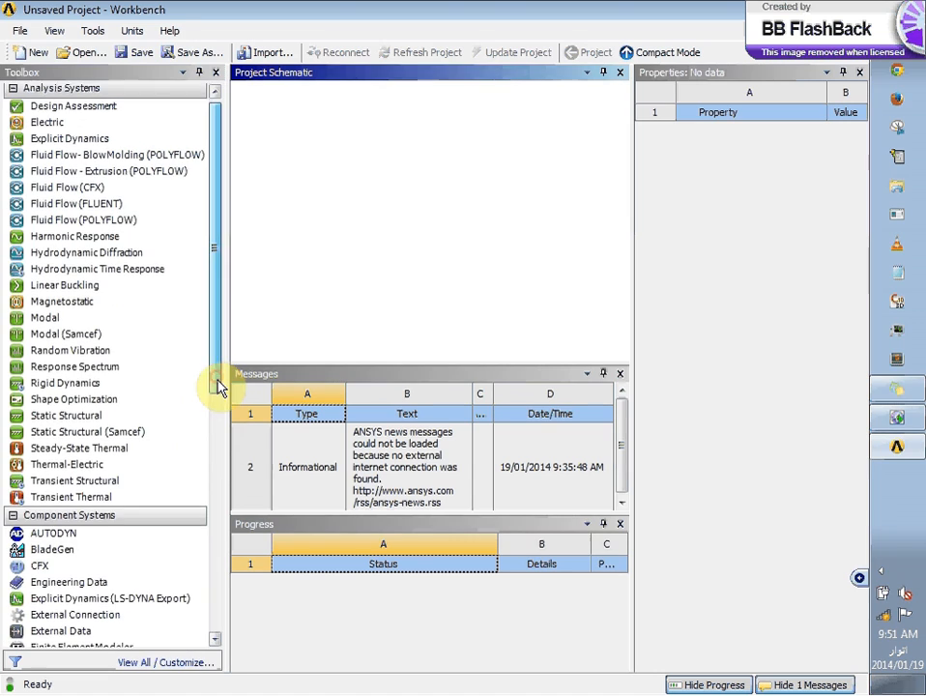
scroll(219, 437, down, 1)
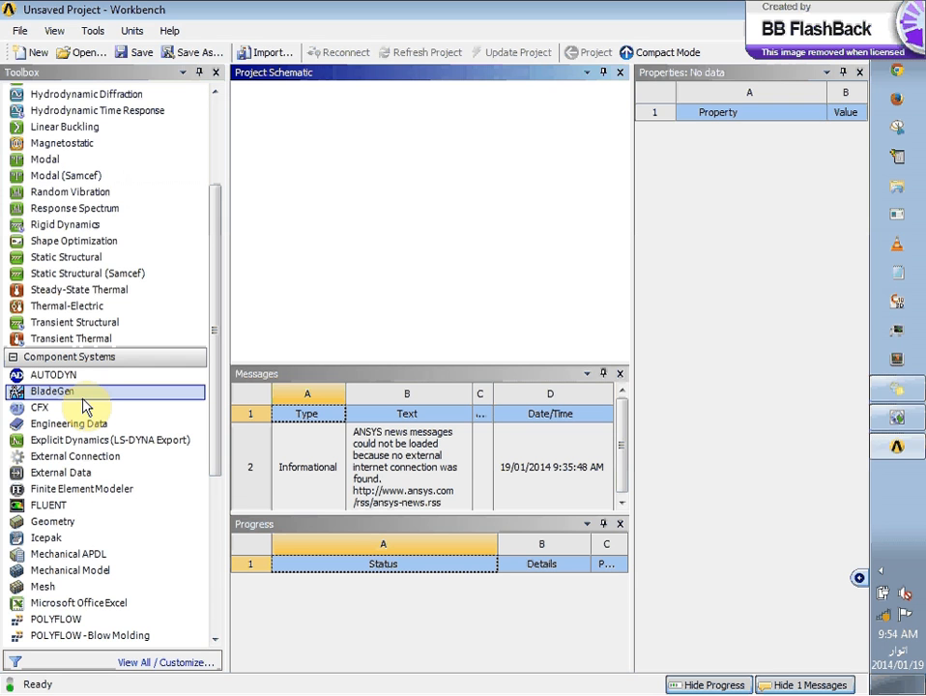
click(82, 409)
click(84, 424)
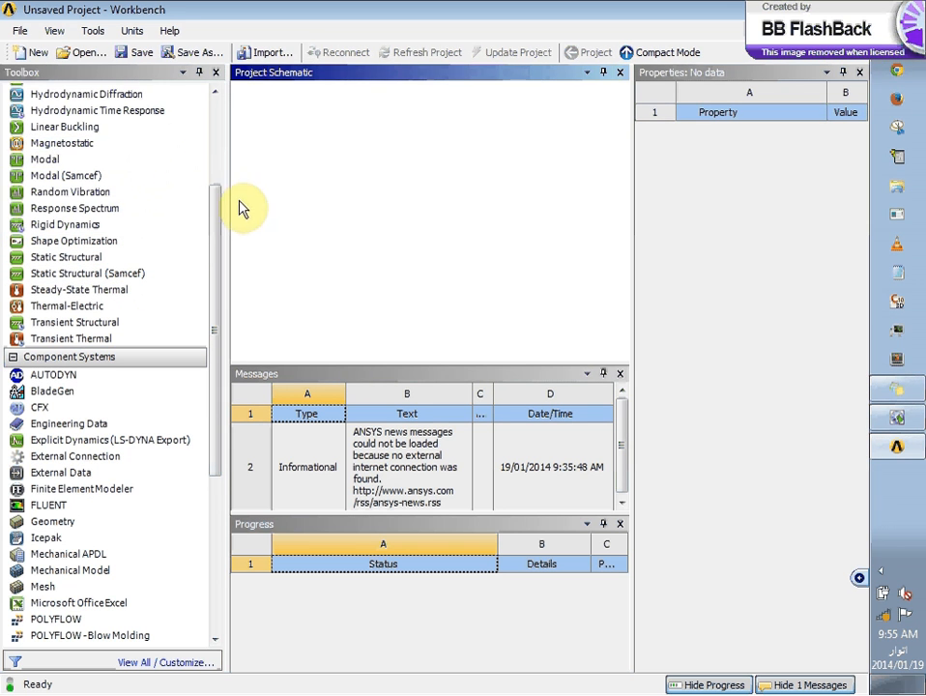
Examine the remaining component systems, the custom systems and the design exploration options such as Parameters Correlation, Response Surface and Six Sigma Analysis
drag(215, 206, 220, 151)
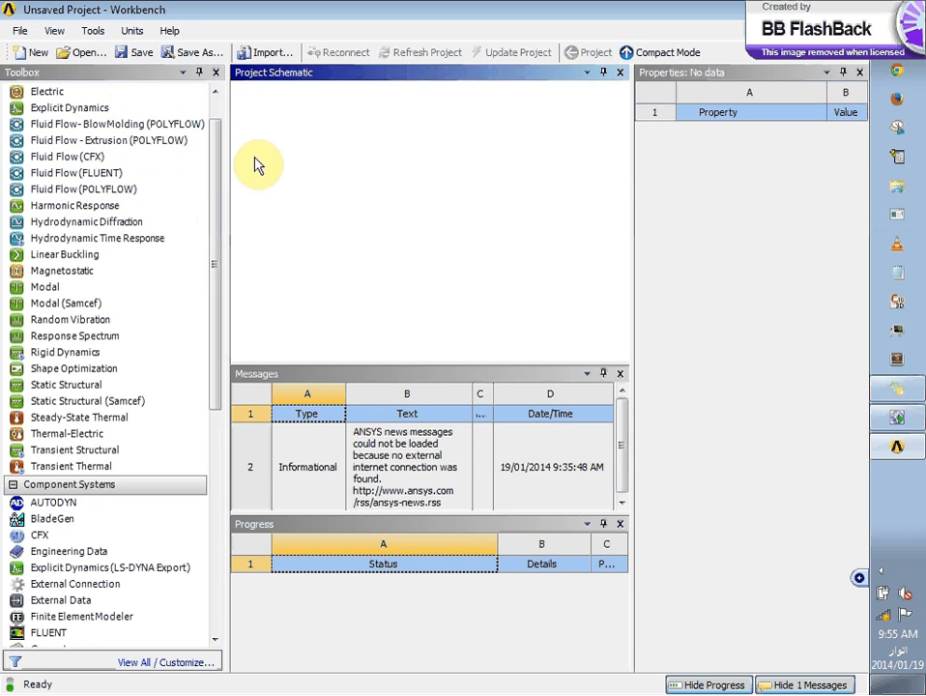
drag(220, 176, 221, 275)
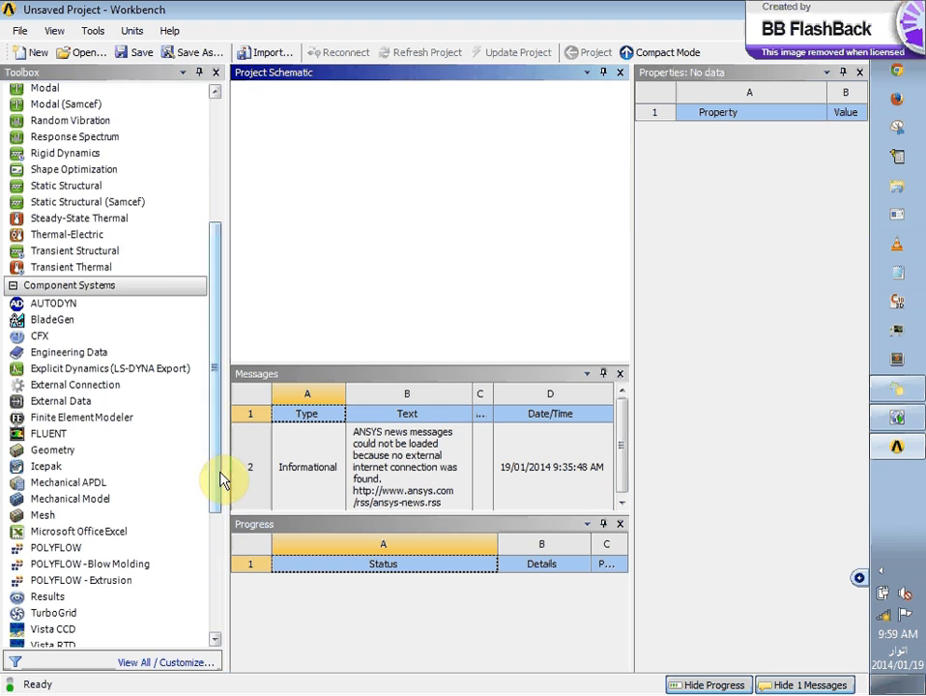
drag(219, 479, 220, 560)
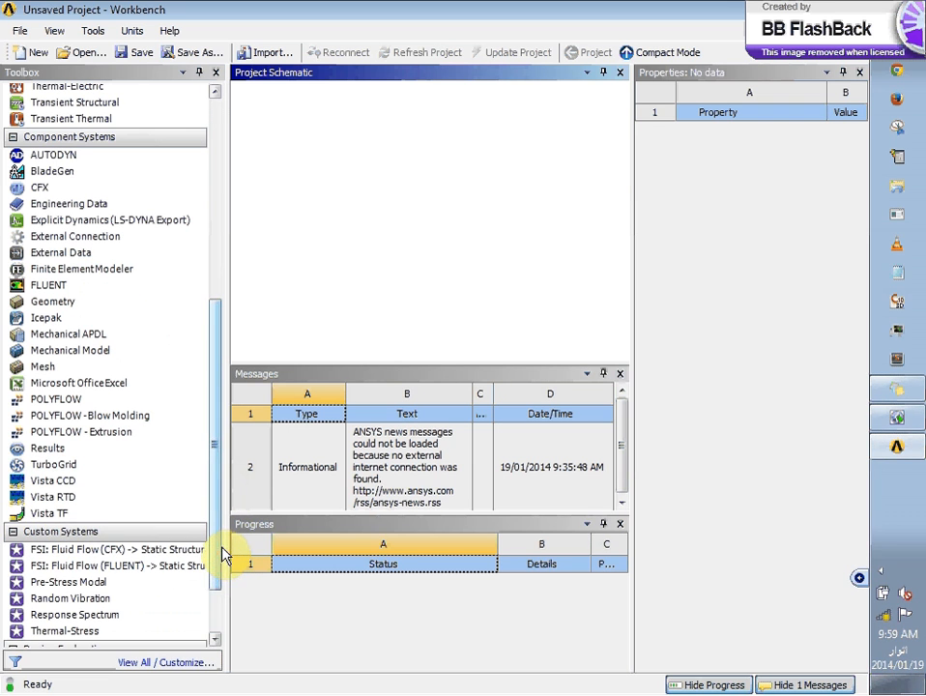
drag(215, 548, 219, 608)
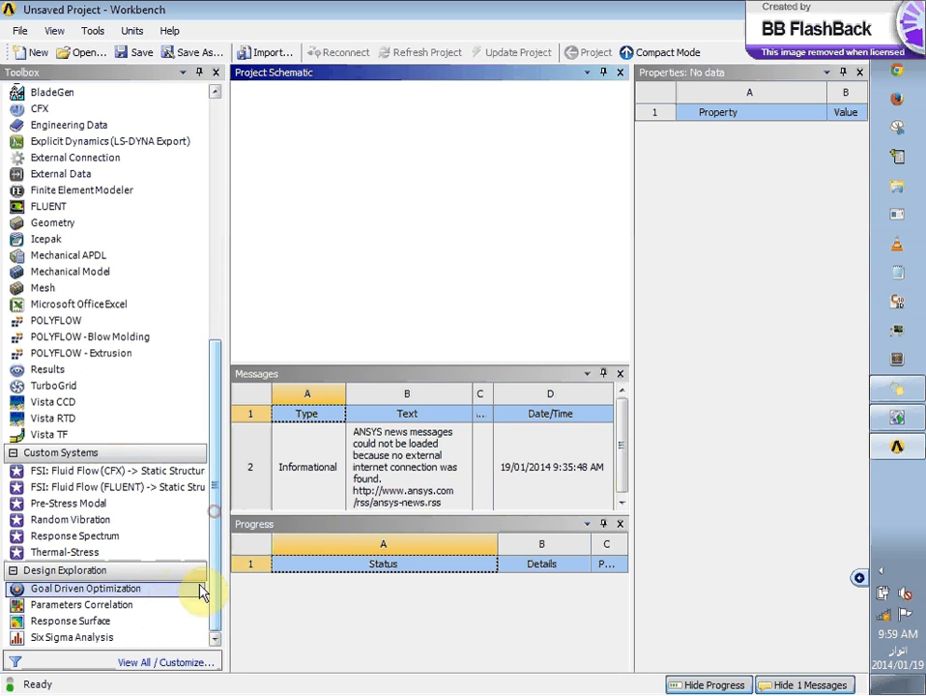
click(42, 606)
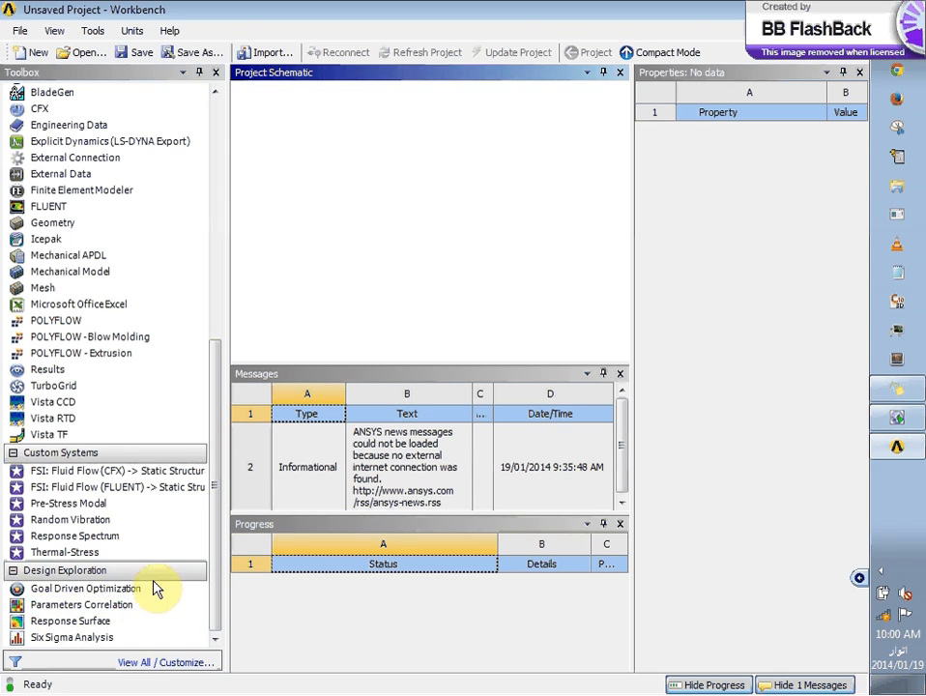
click(132, 621)
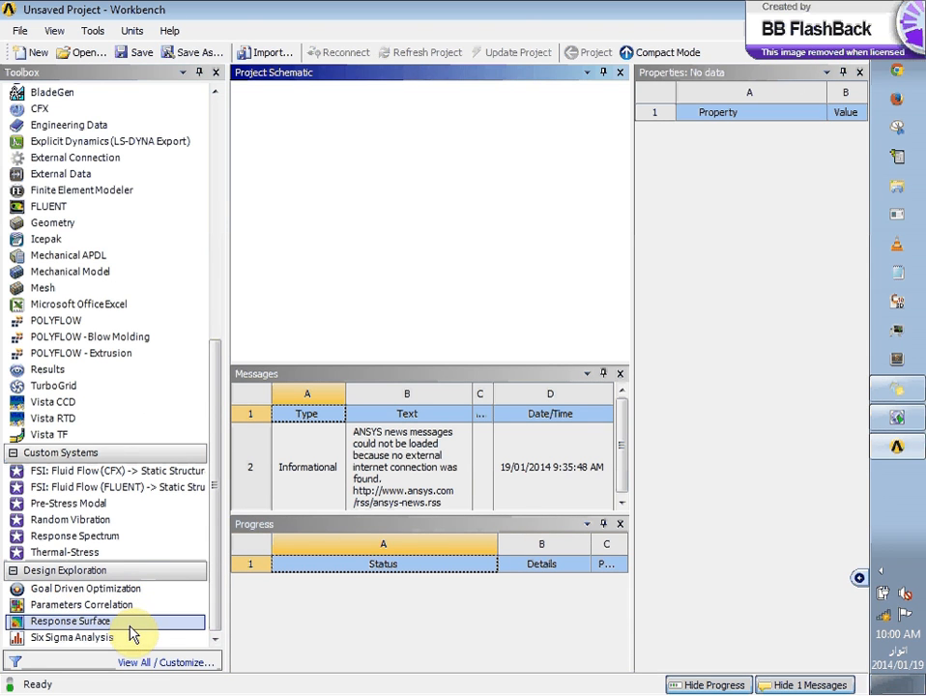
click(107, 641)
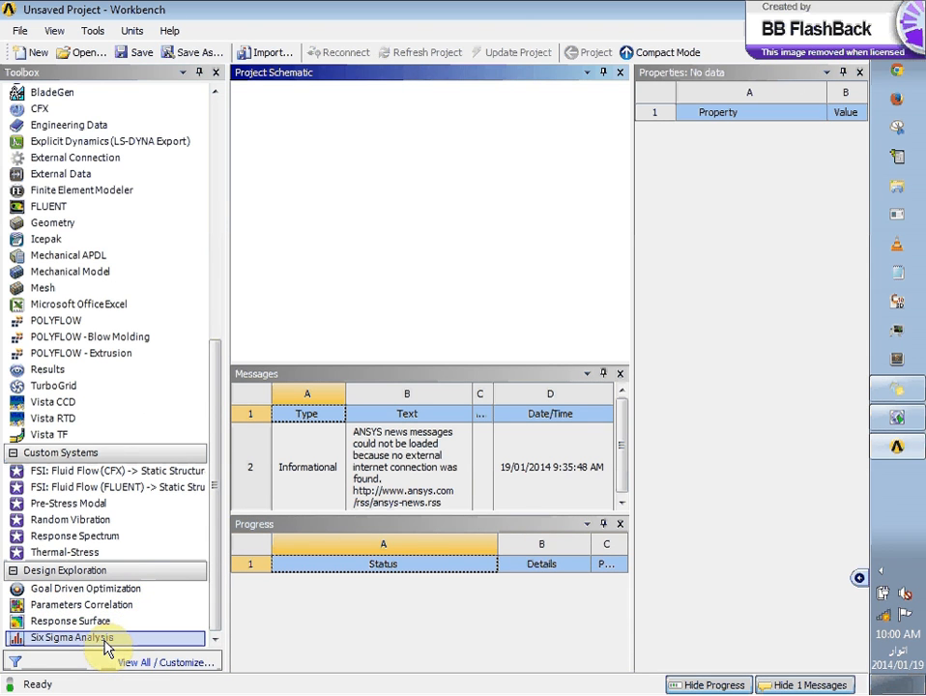
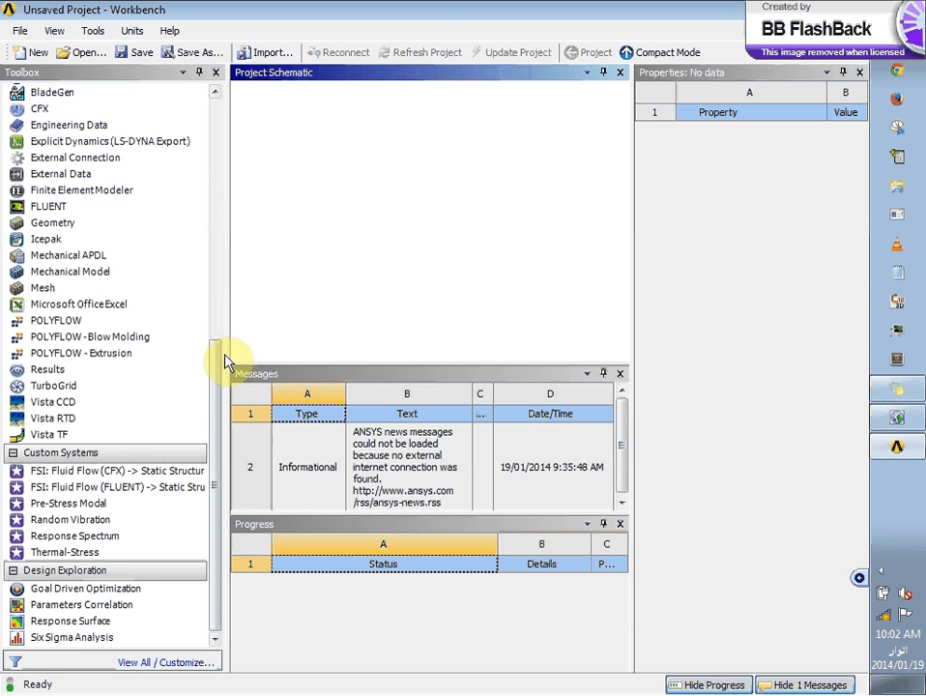
Add a Static Structural analysis to the empty project schematic as a standalone system
drag(214, 359, 216, 294)
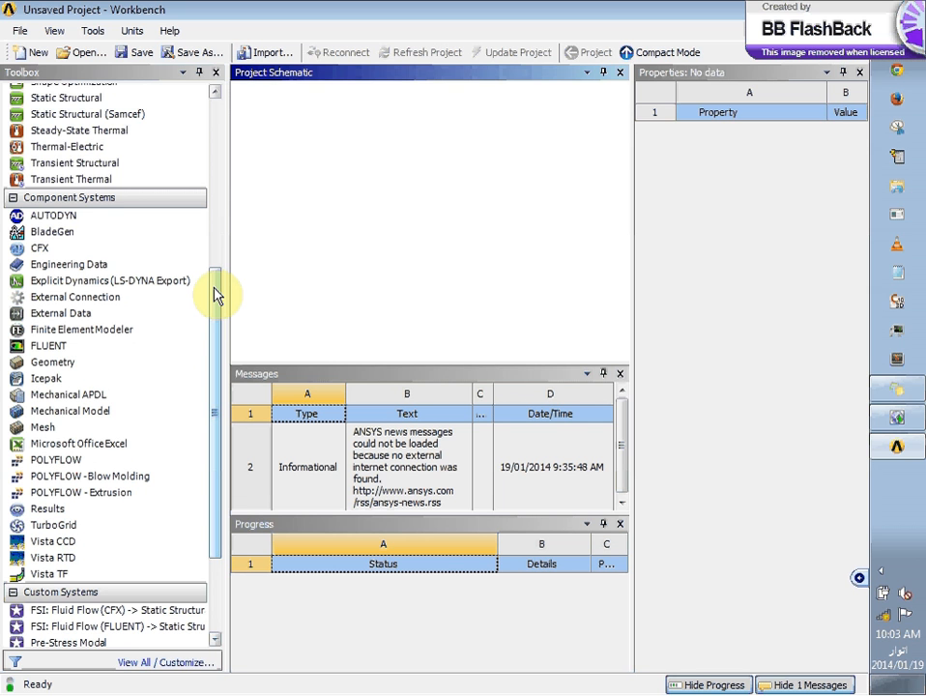
drag(215, 295, 224, 222)
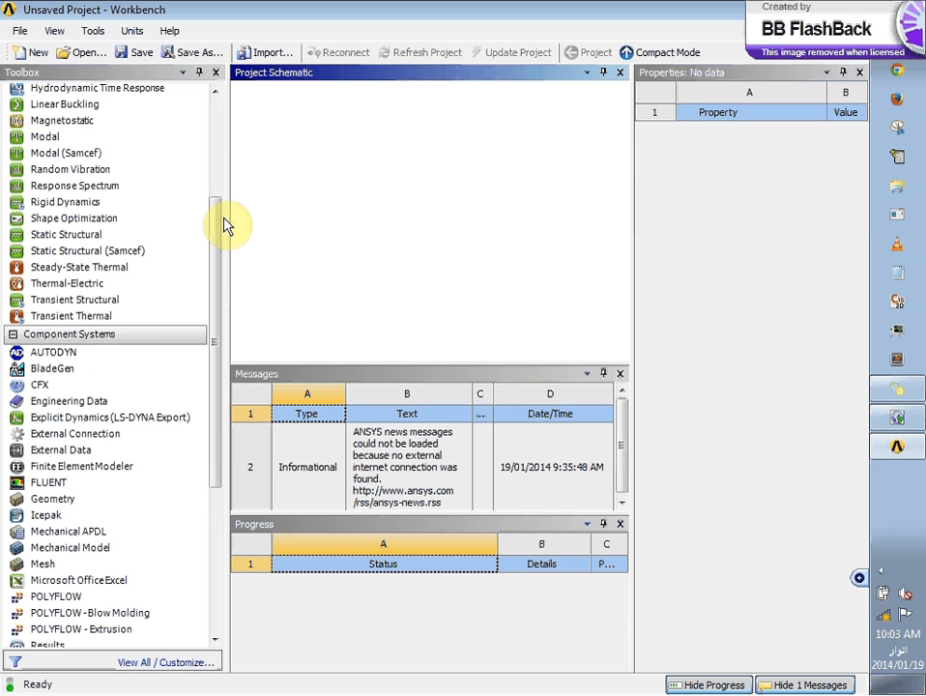
click(212, 235)
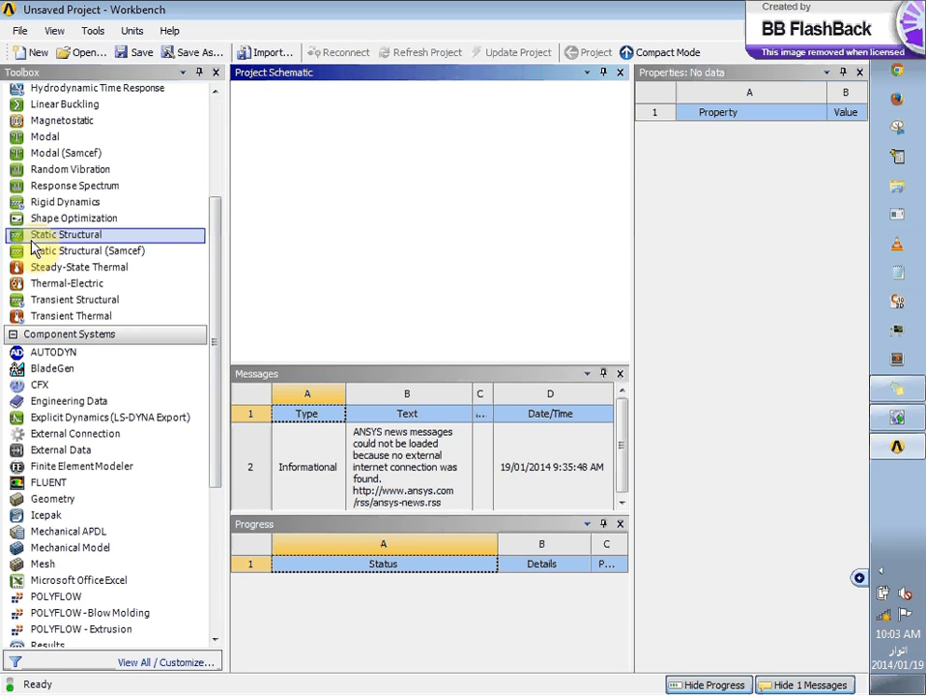
double_click(113, 239)
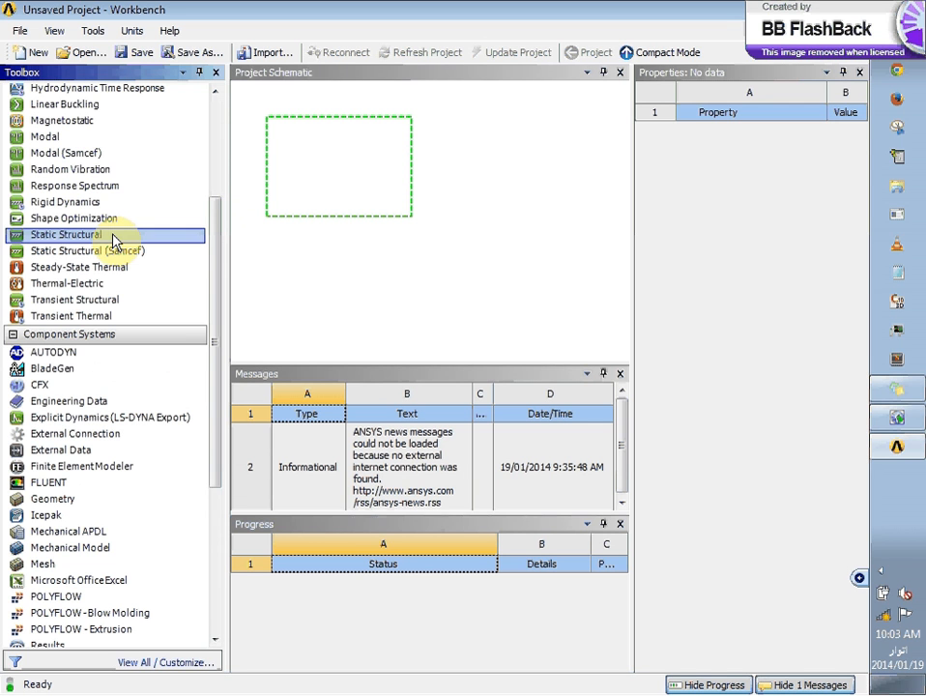
drag(114, 239, 331, 182)
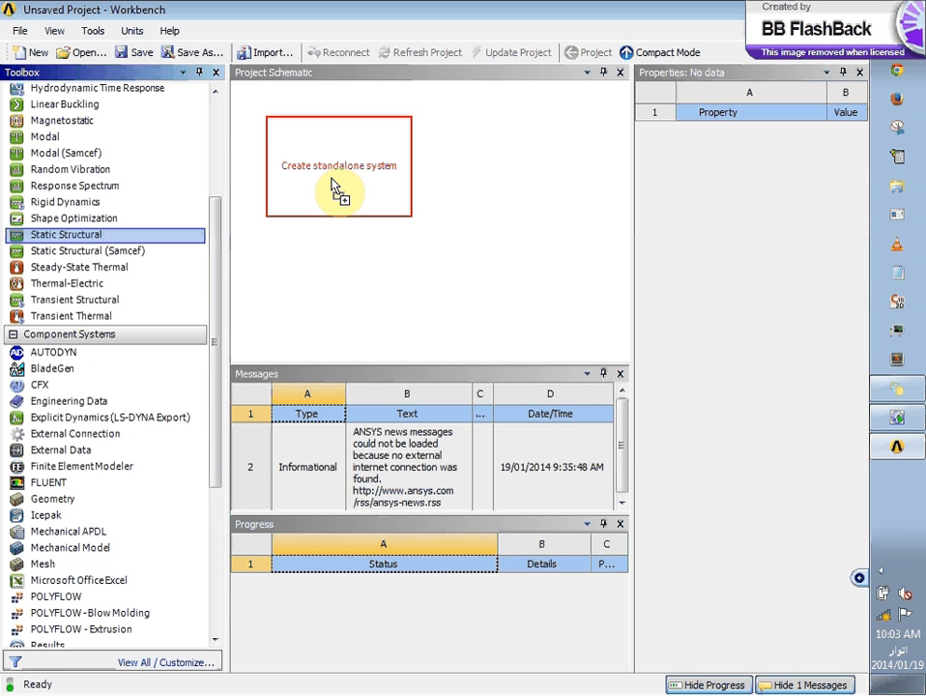
Place the standalone Static Structural system in the schematic and keep its default name
drag(331, 184, 331, 182)
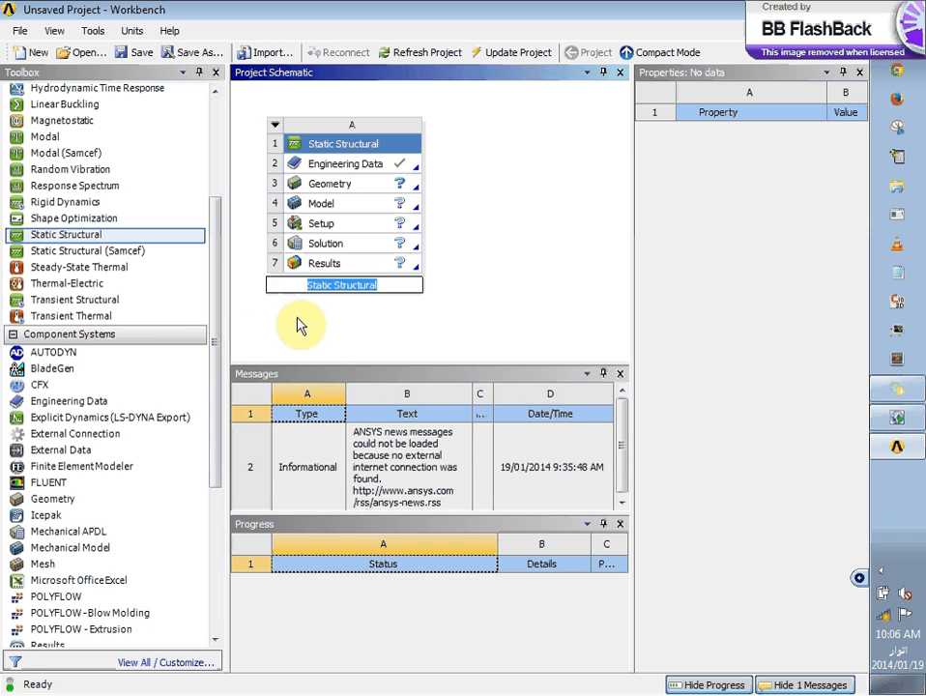
click(395, 331)
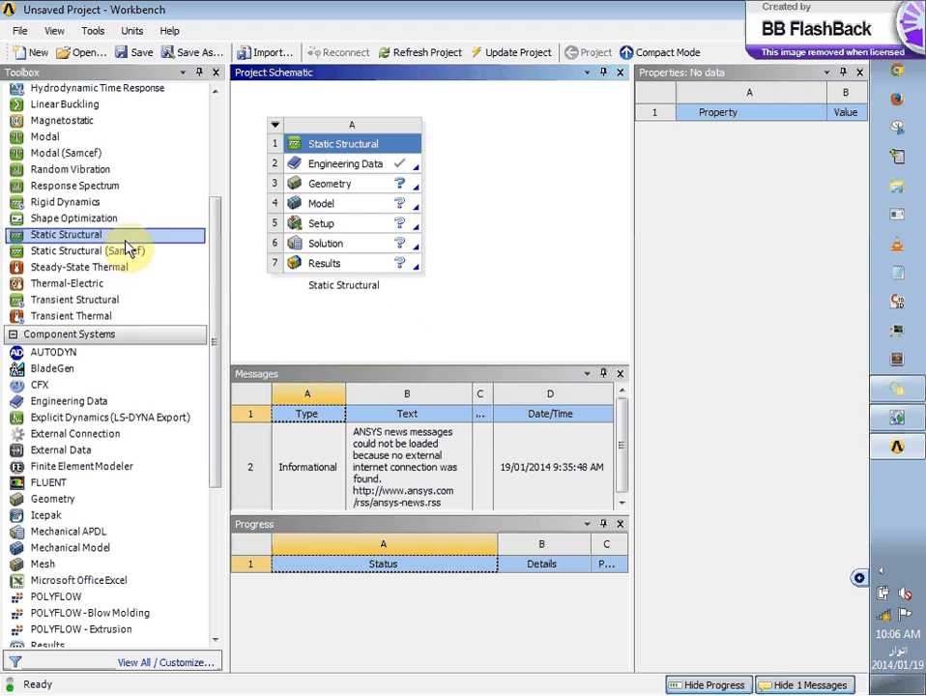
Add a Steady-State Thermal system that shares the Static Structural system's Engineering Data, Geometry and Model, keeping its default name
drag(109, 273, 140, 270)
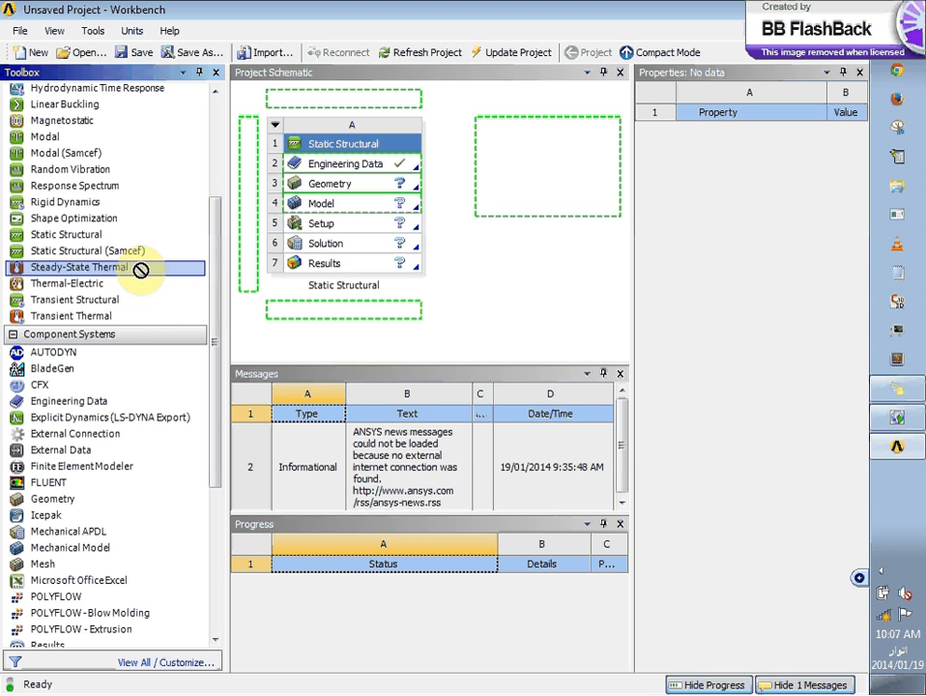
drag(140, 270, 384, 207)
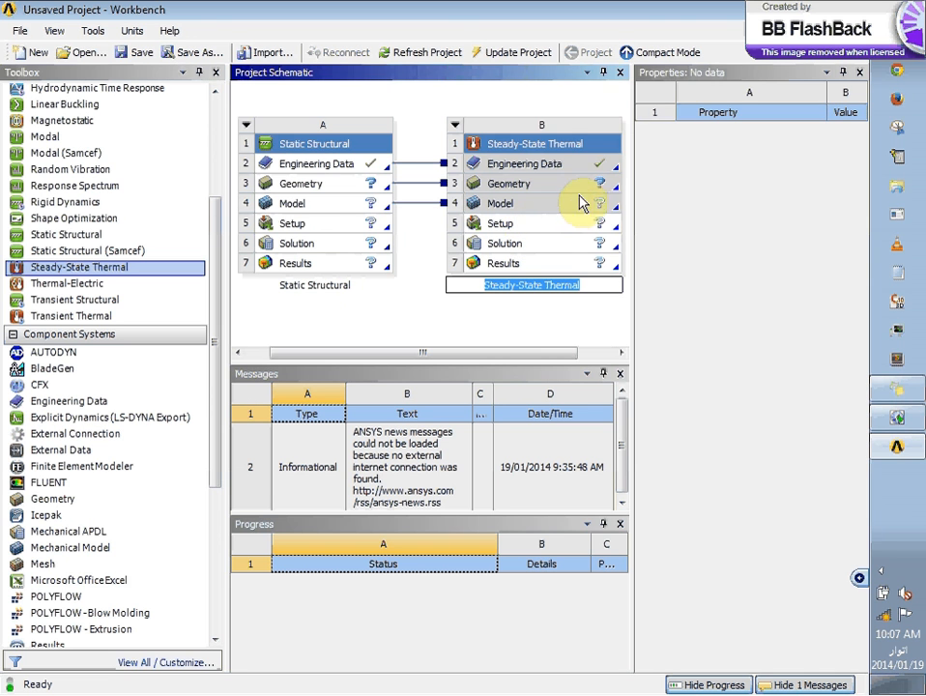
key(Return)
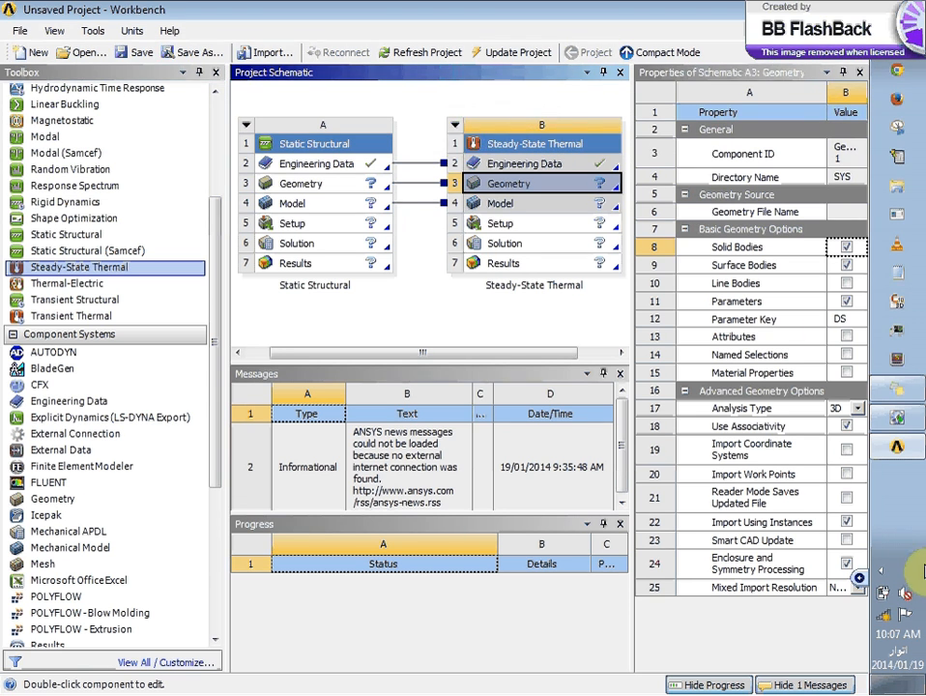
click(896, 387)
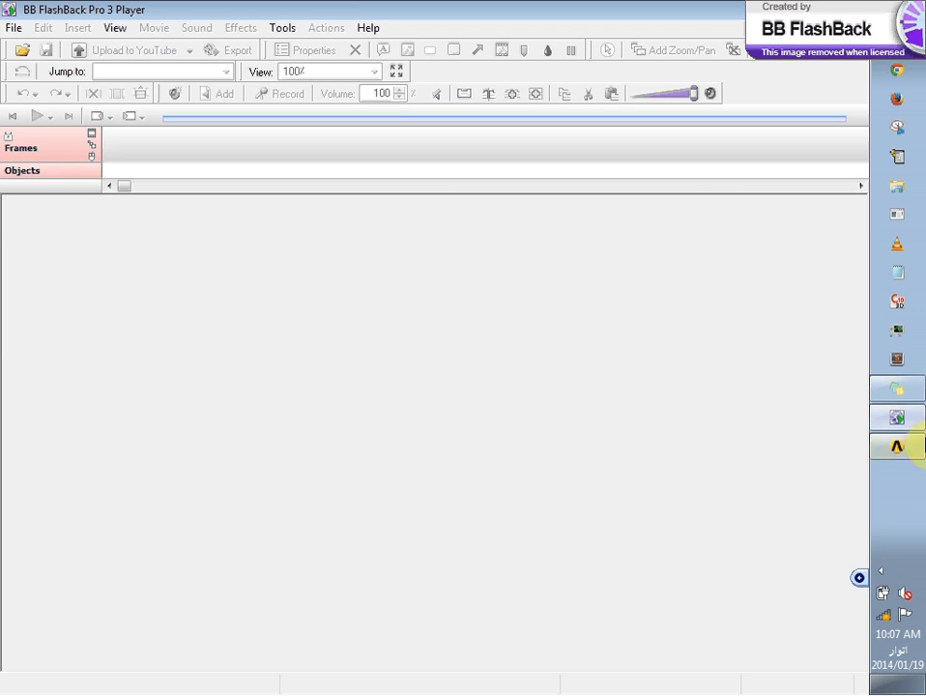
click(880, 570)
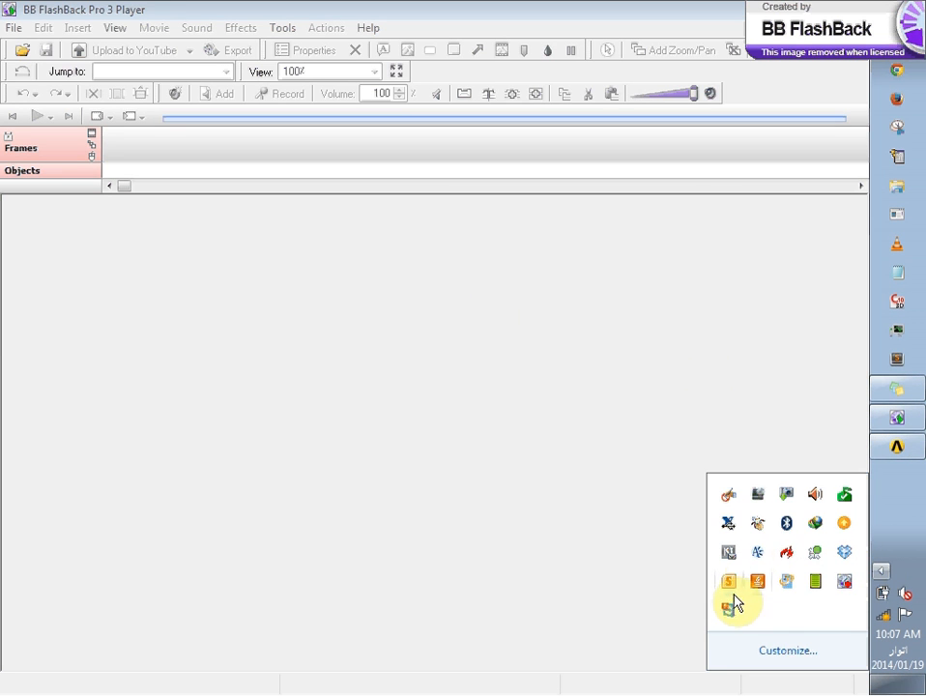
right_click(843, 581)
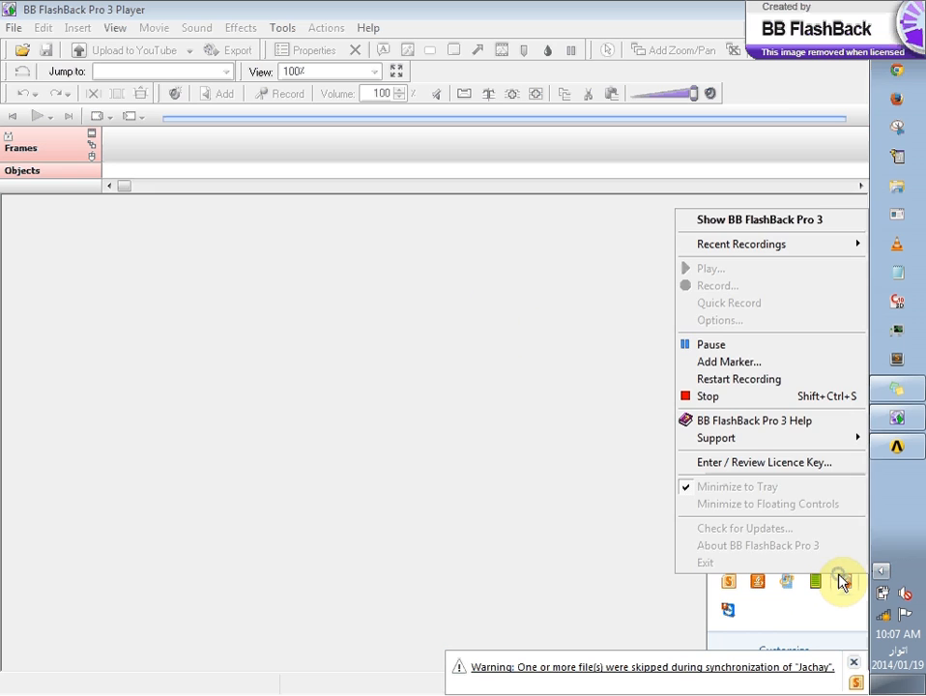
click(778, 345)
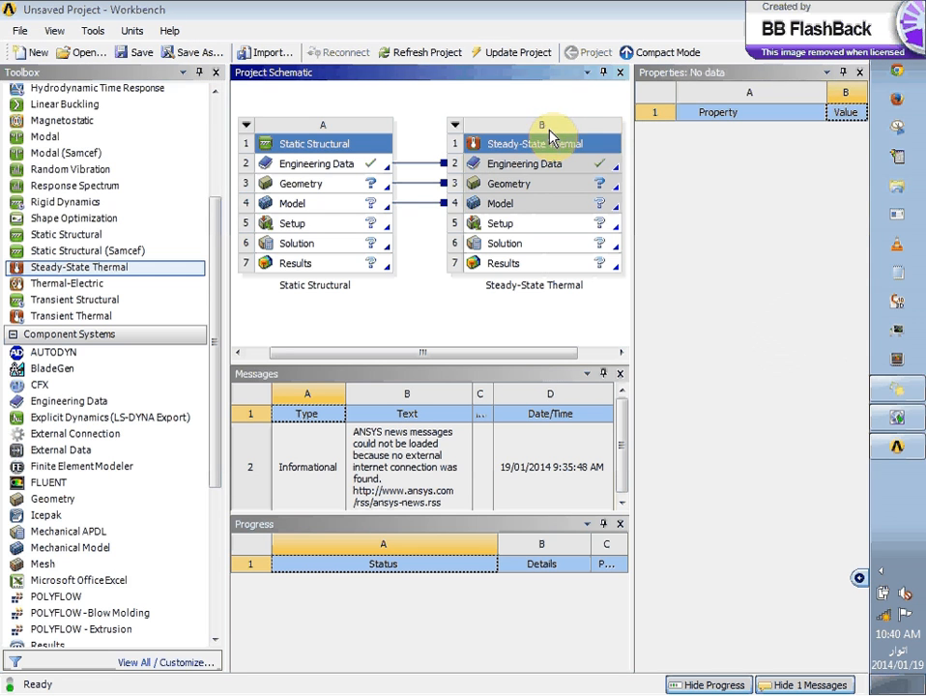
Delete the Steady-State Thermal system from the project schematic
click(452, 128)
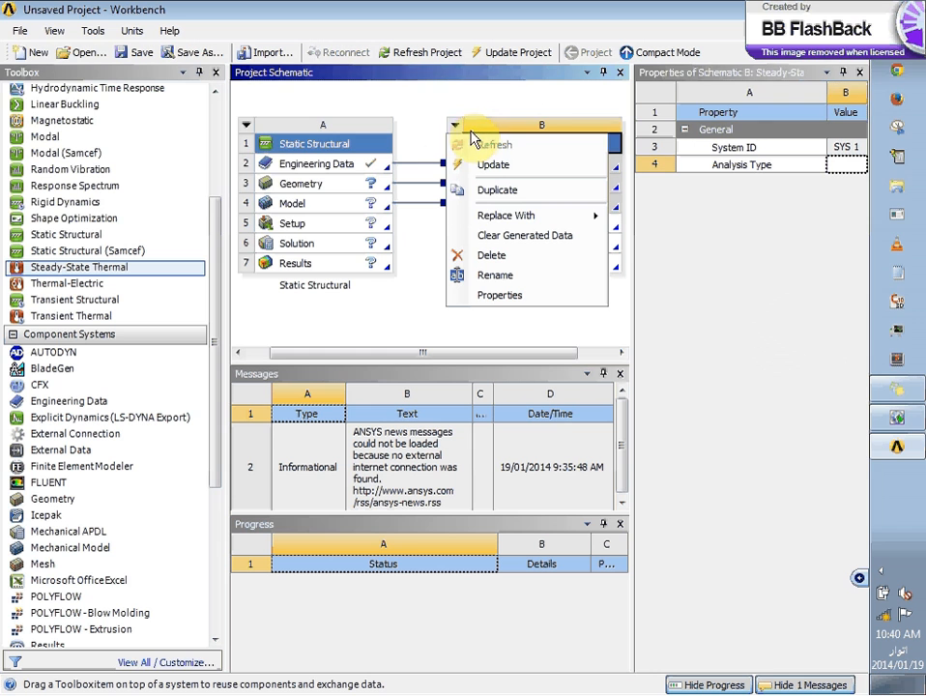
click(495, 256)
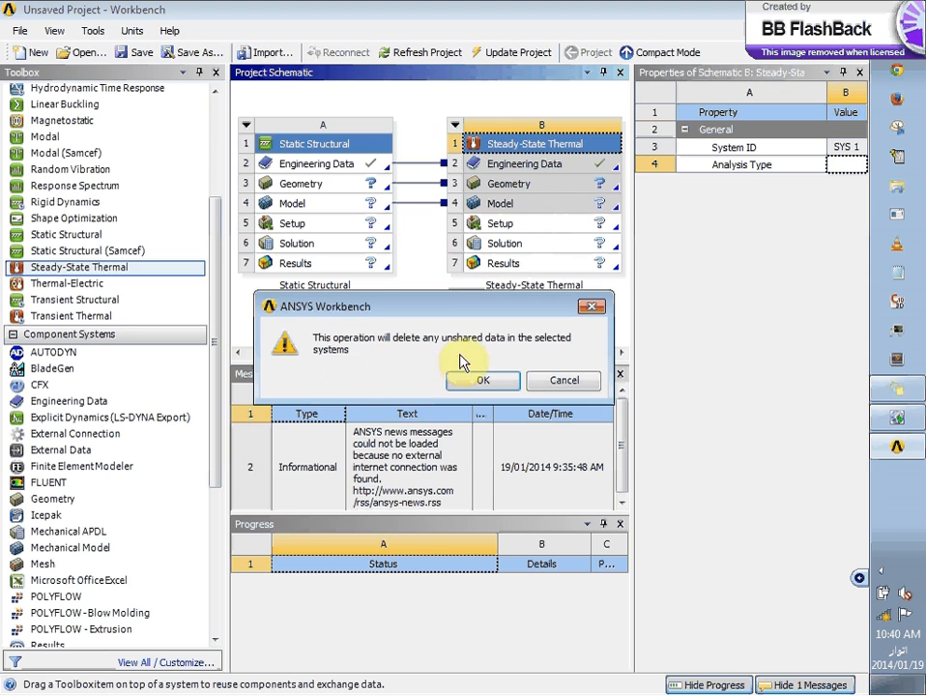
click(495, 380)
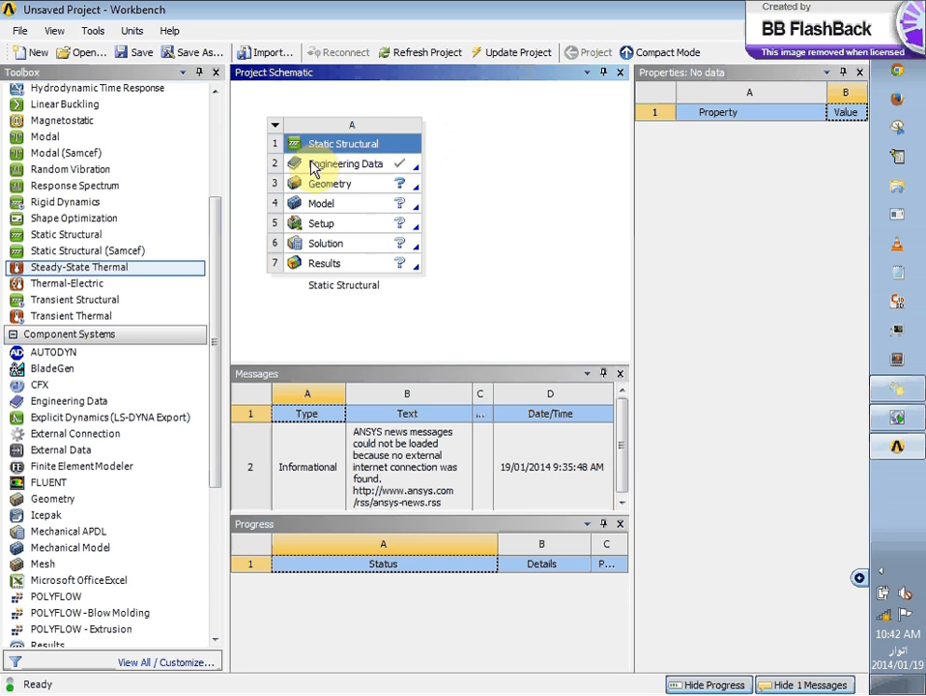
Open the Static Structural system's Engineering Data and display the engineering data sources
double_click(370, 167)
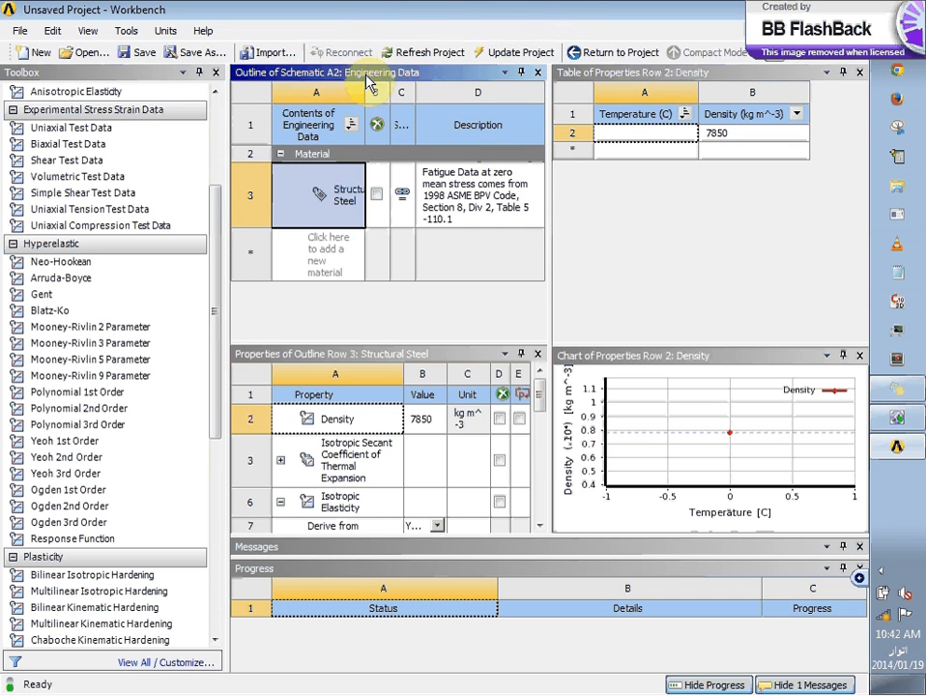
click(626, 61)
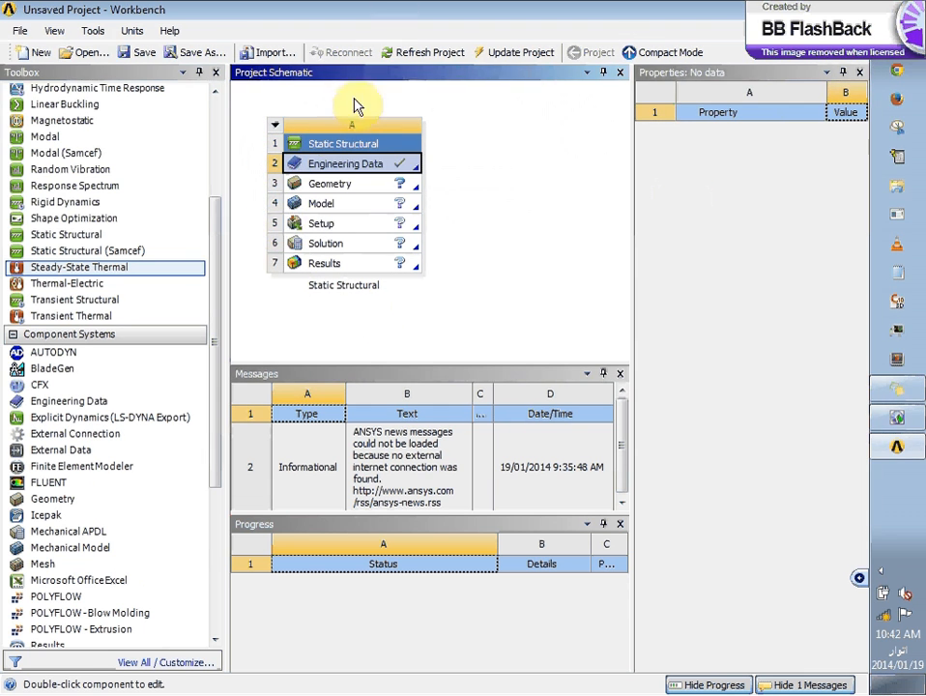
double_click(353, 169)
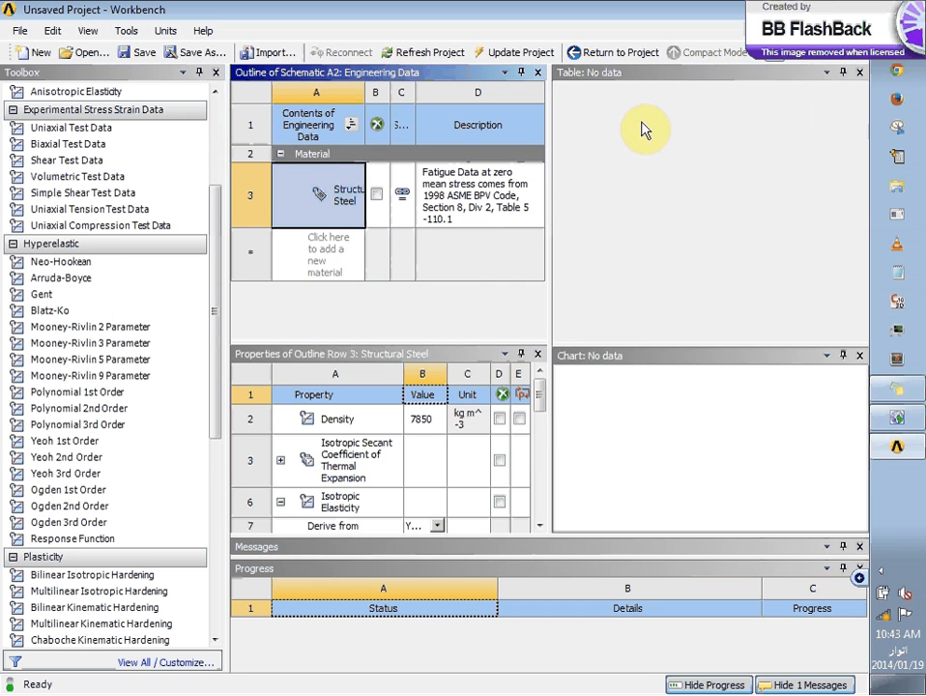
click(798, 56)
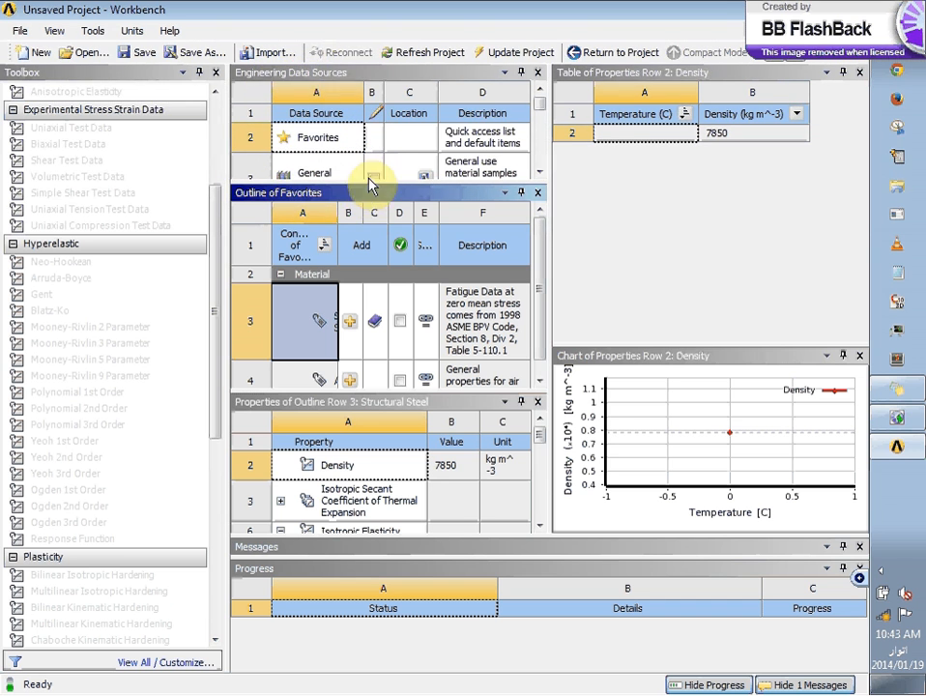
Enlarge the data source list, widen the contents column of the Favorites outline and look through the favorite materials
drag(368, 182, 356, 264)
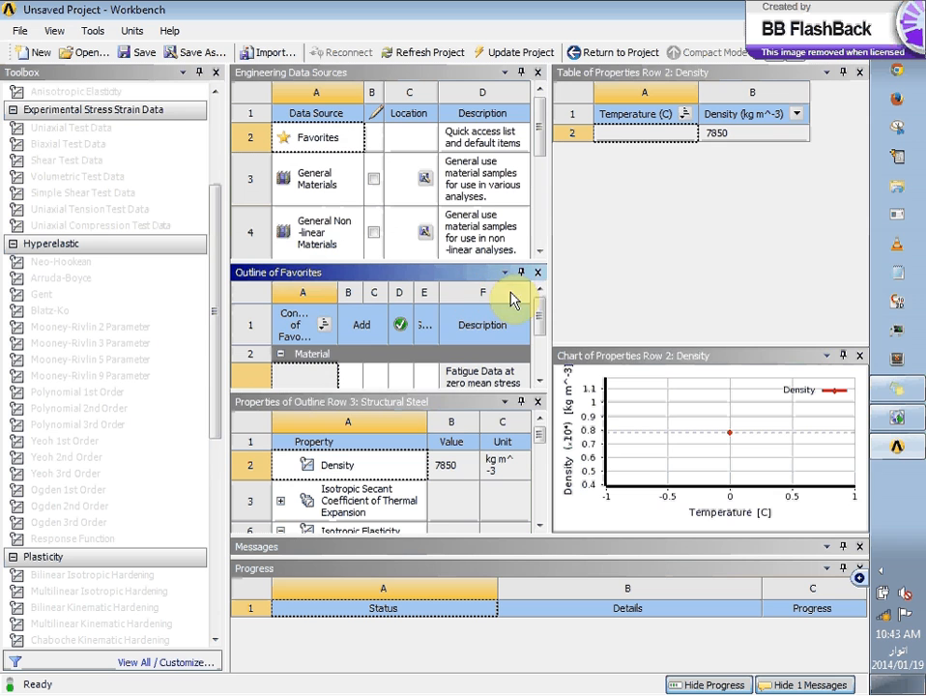
drag(546, 322, 544, 334)
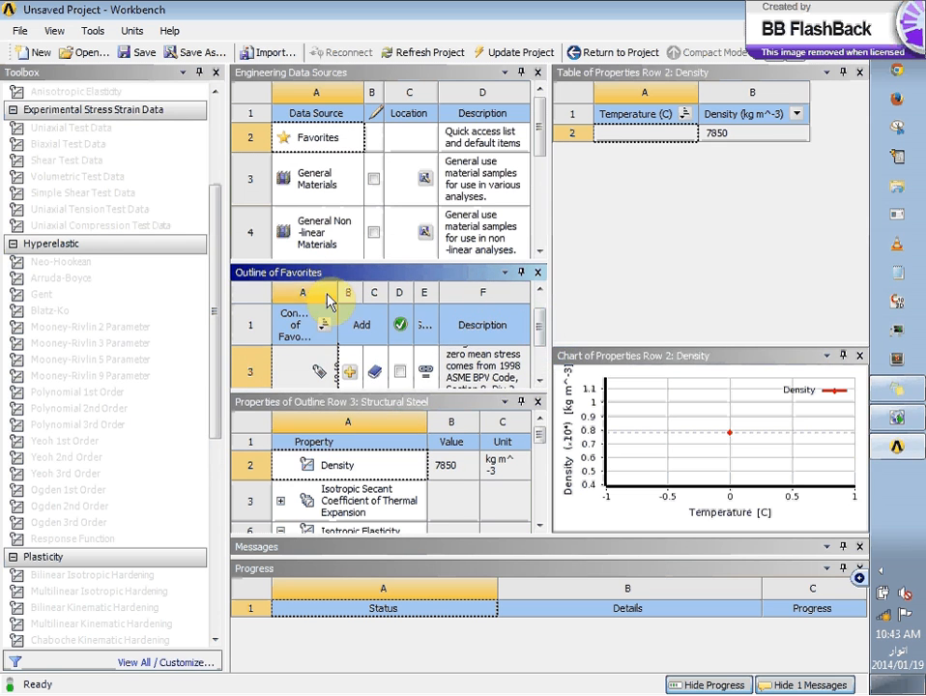
drag(336, 292, 428, 291)
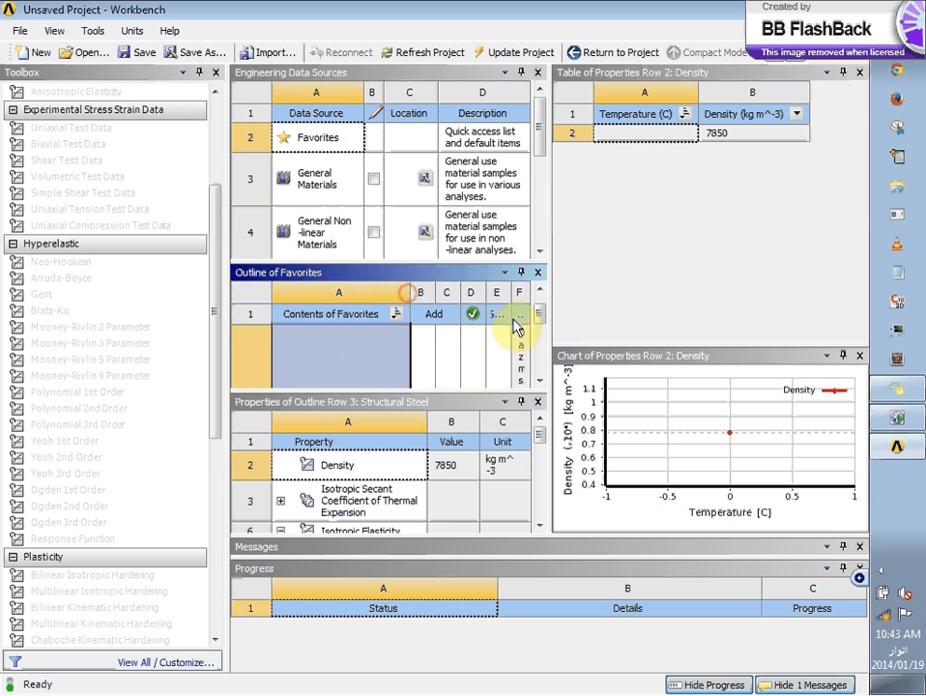
drag(538, 298, 534, 377)
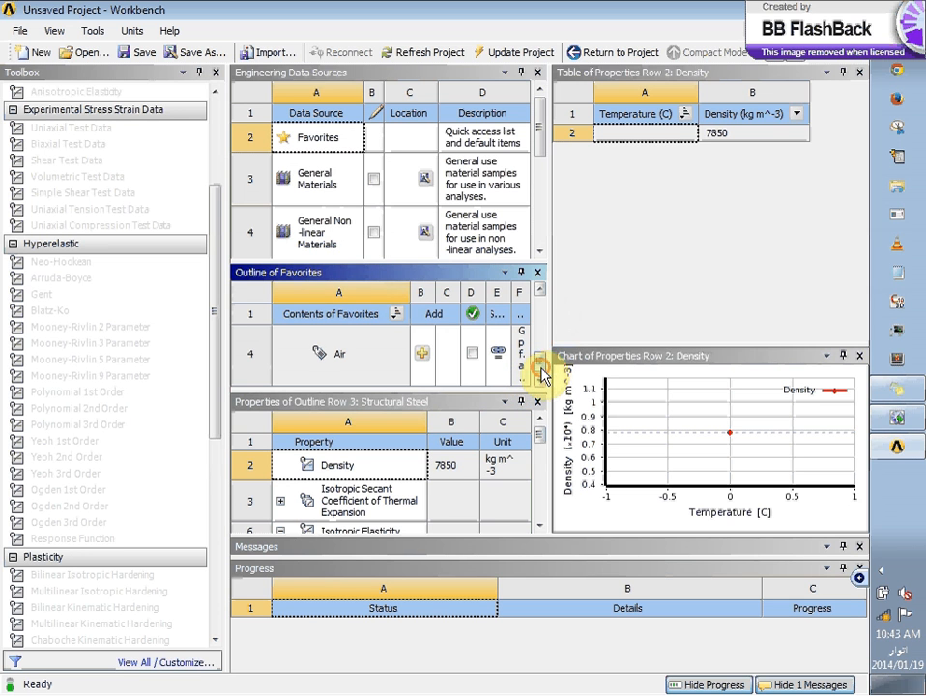
drag(534, 377, 527, 307)
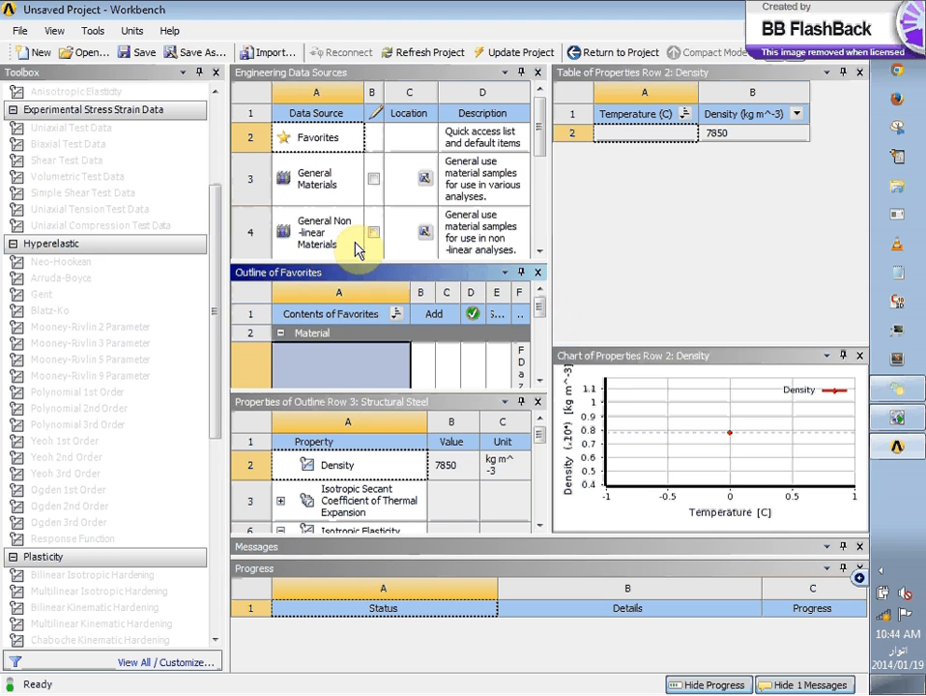
Examine the materials offered by the General Materials data source, from Structural Steel to Silicon Anisotropic
click(314, 177)
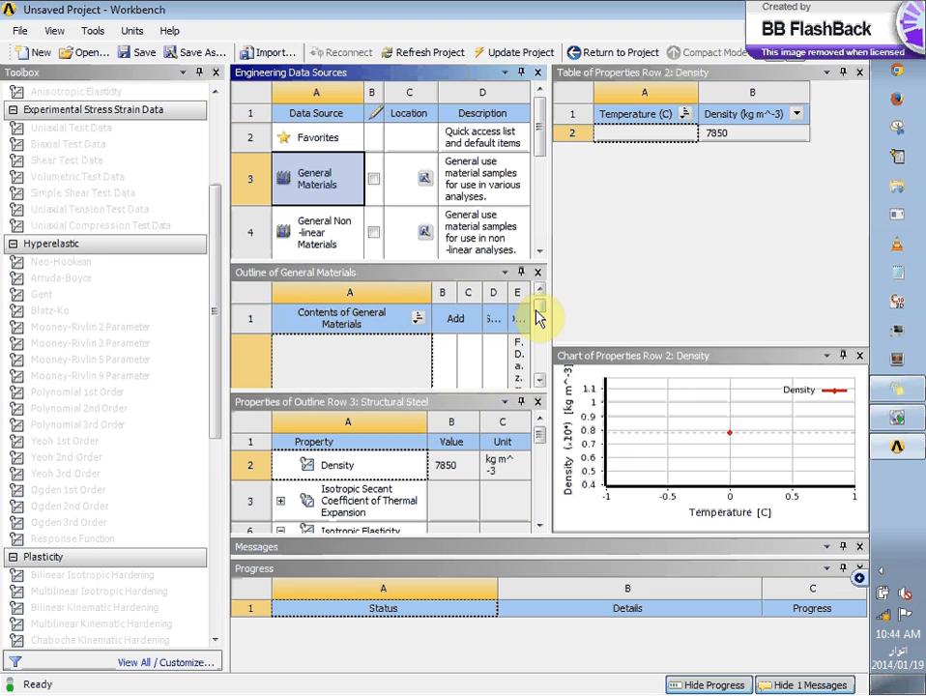
drag(541, 321, 541, 386)
click(540, 381)
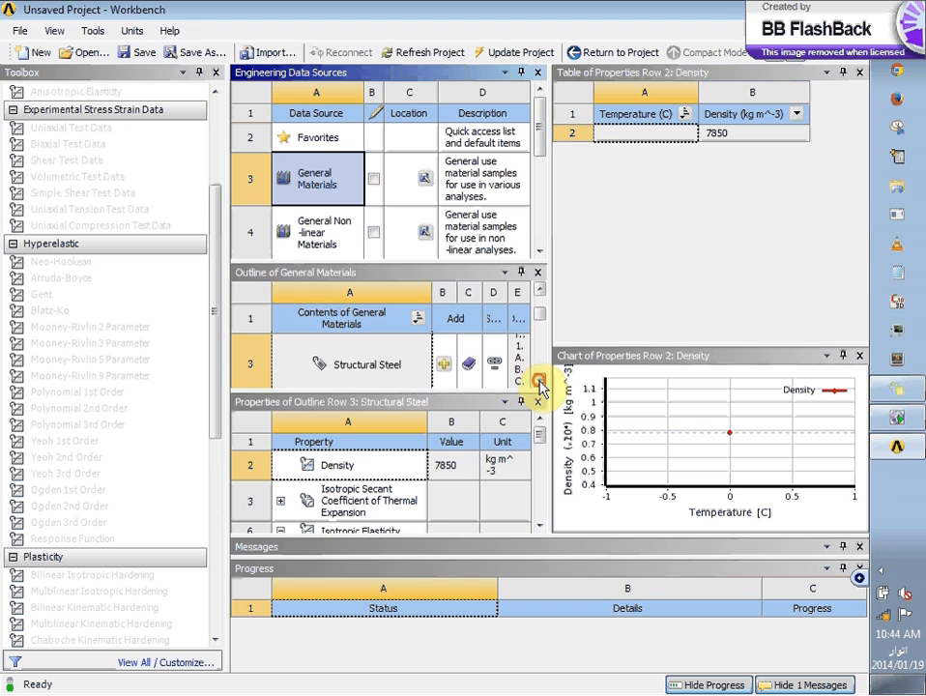
click(539, 384)
click(539, 385)
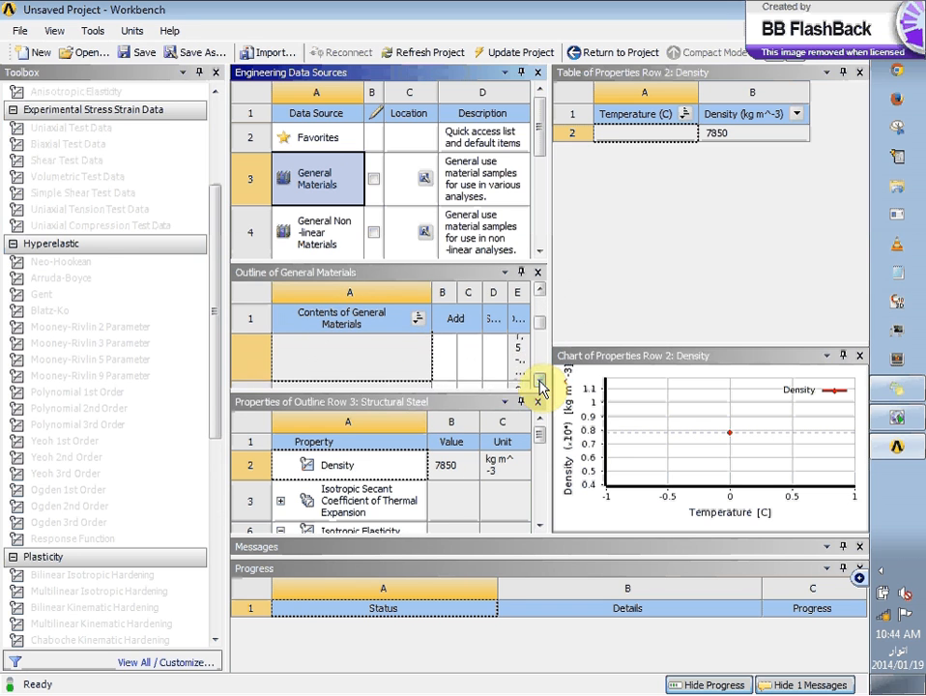
click(539, 384)
click(539, 384)
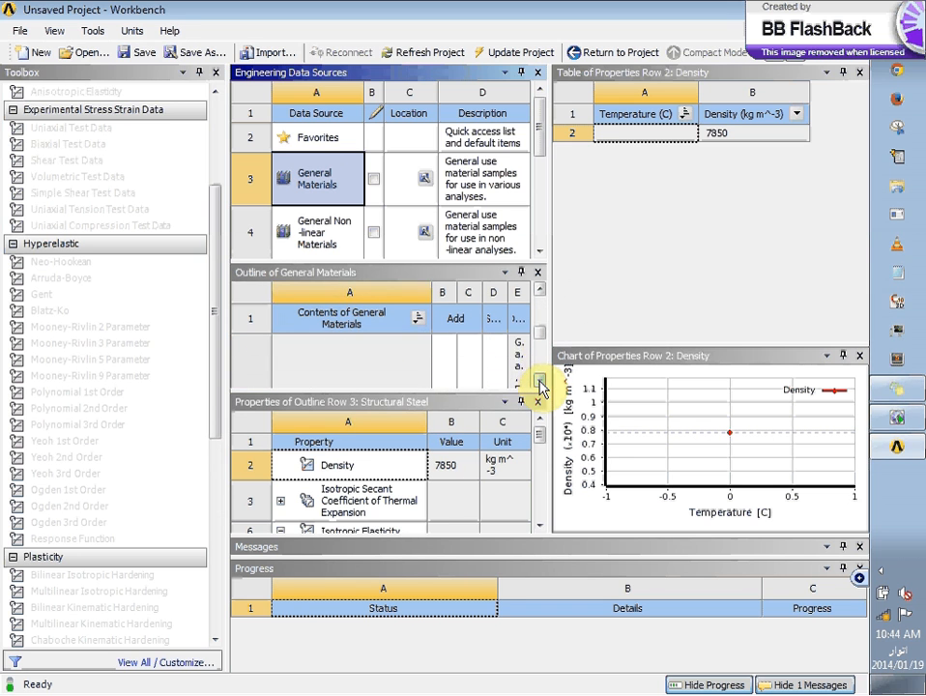
click(540, 385)
click(539, 384)
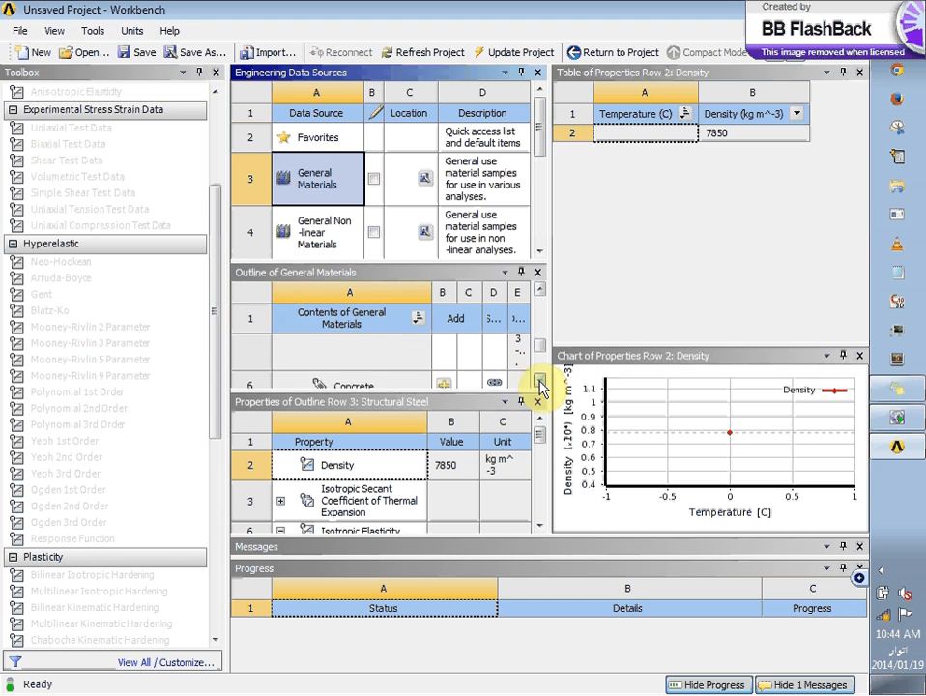
click(539, 384)
click(539, 384)
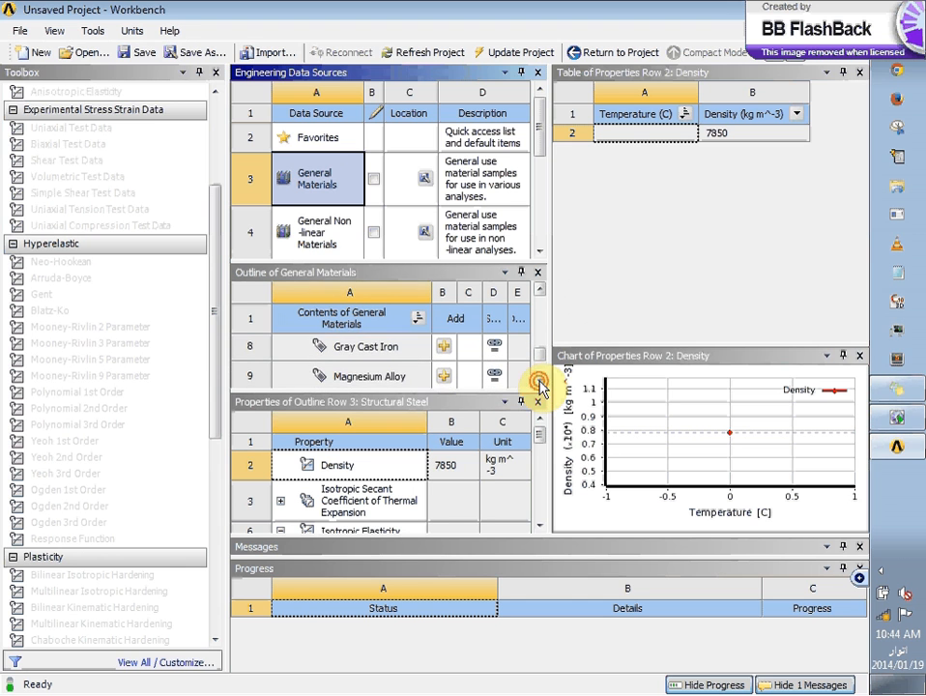
click(539, 384)
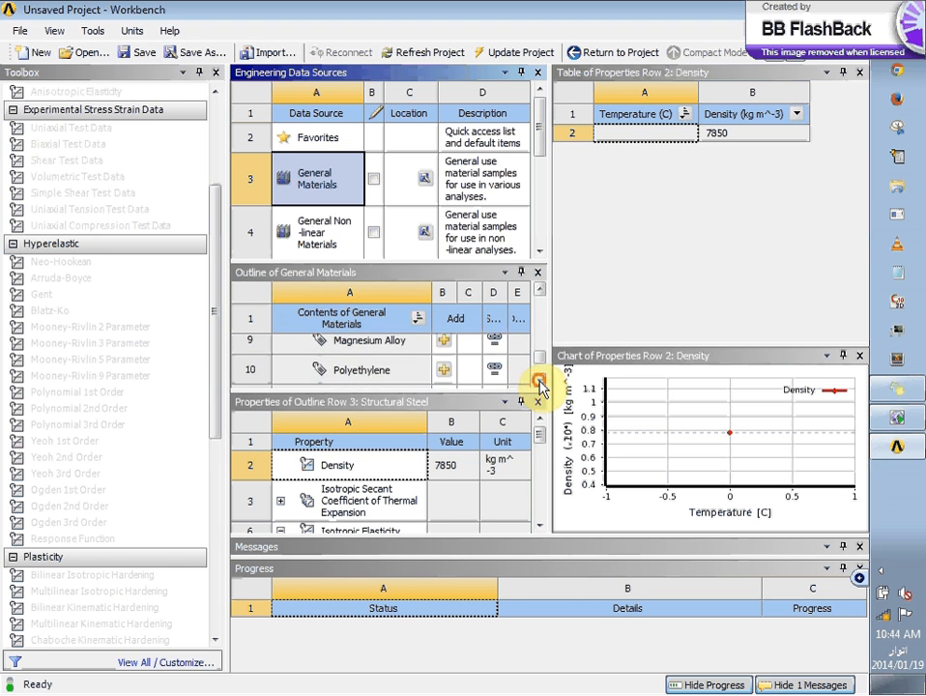
drag(539, 363, 539, 374)
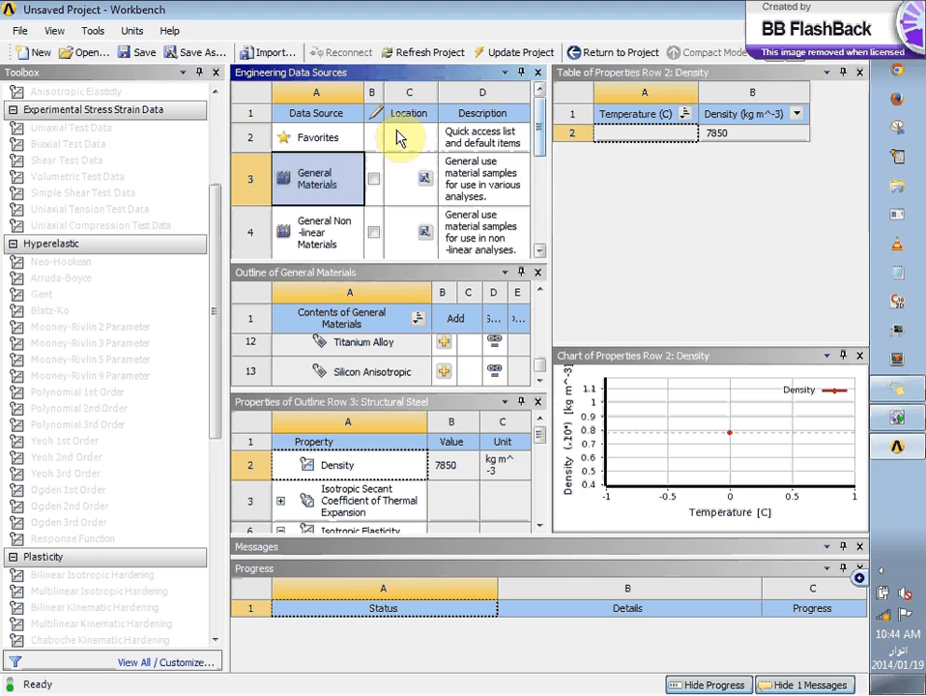
Examine the materials in the General Non-linear Materials data source, such as Concrete NL and Structural Steel NL
click(303, 230)
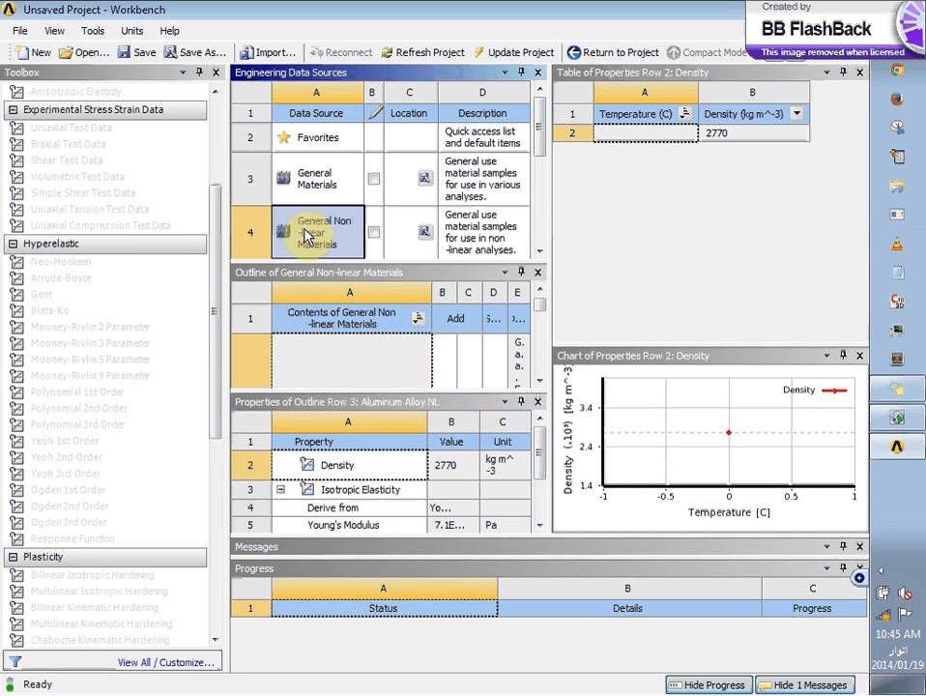
click(538, 384)
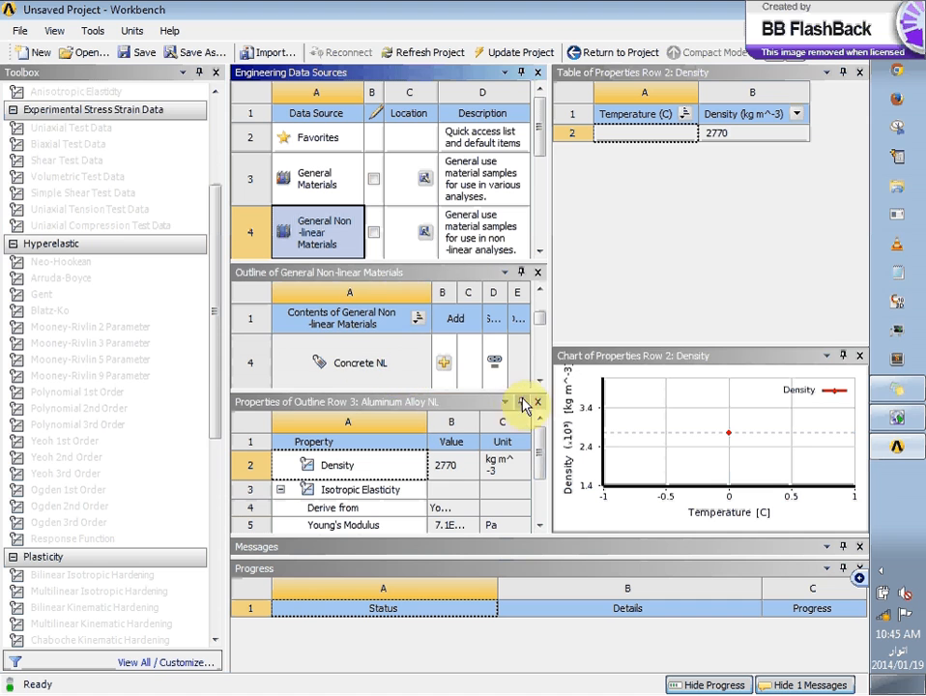
click(540, 381)
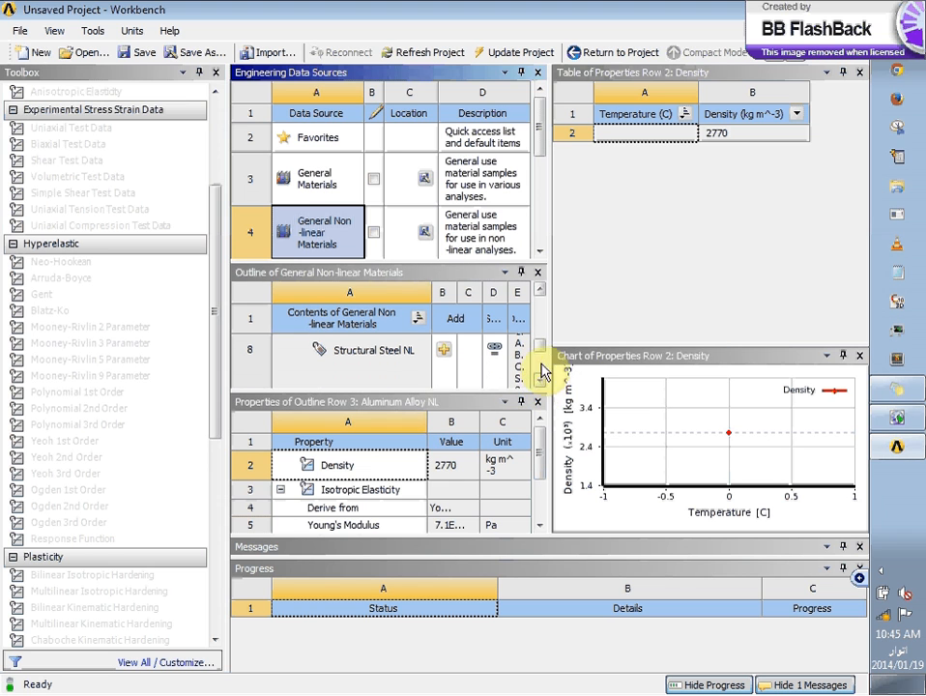
drag(541, 345, 541, 314)
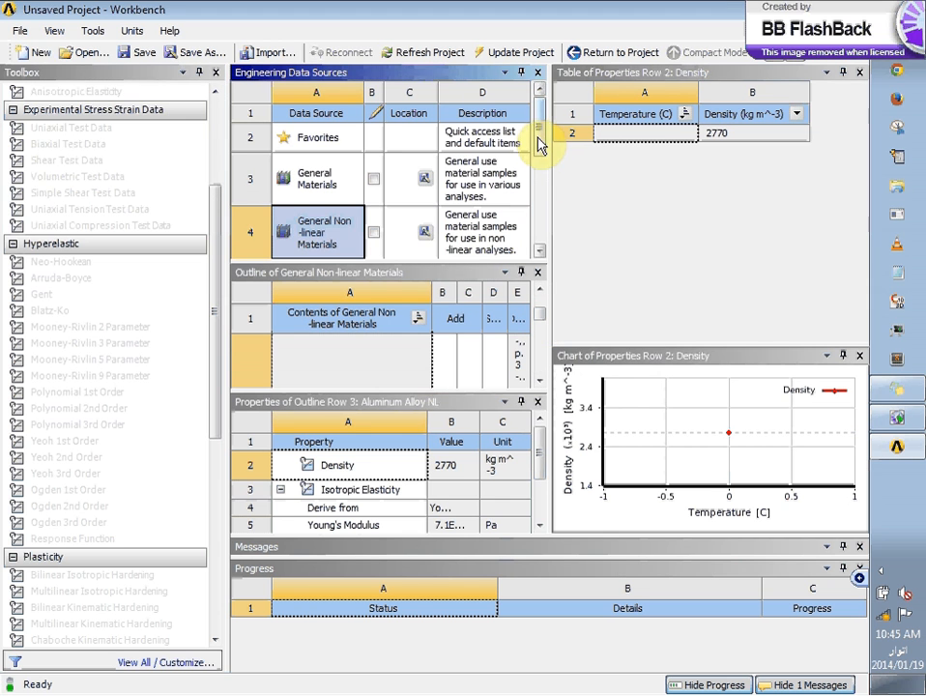
Display the contents of the Explicit Materials data source
drag(539, 141, 536, 168)
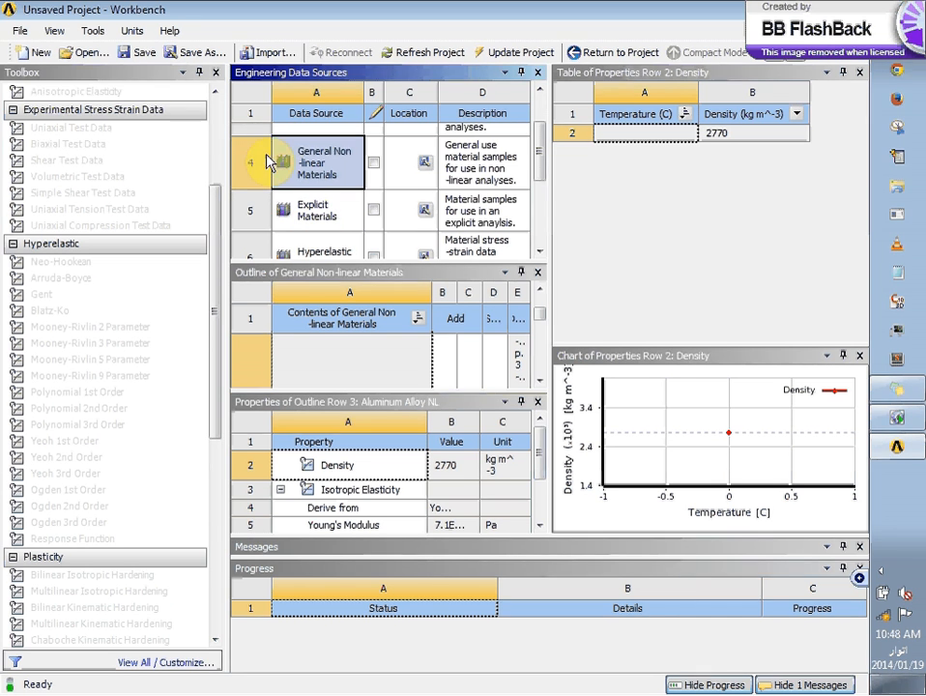
click(335, 213)
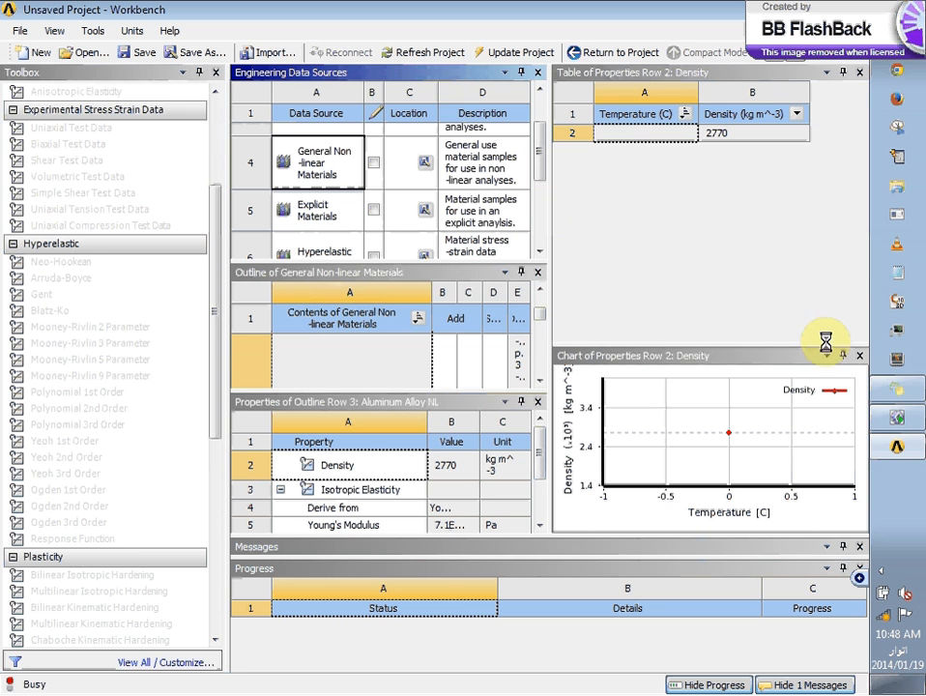
click(894, 420)
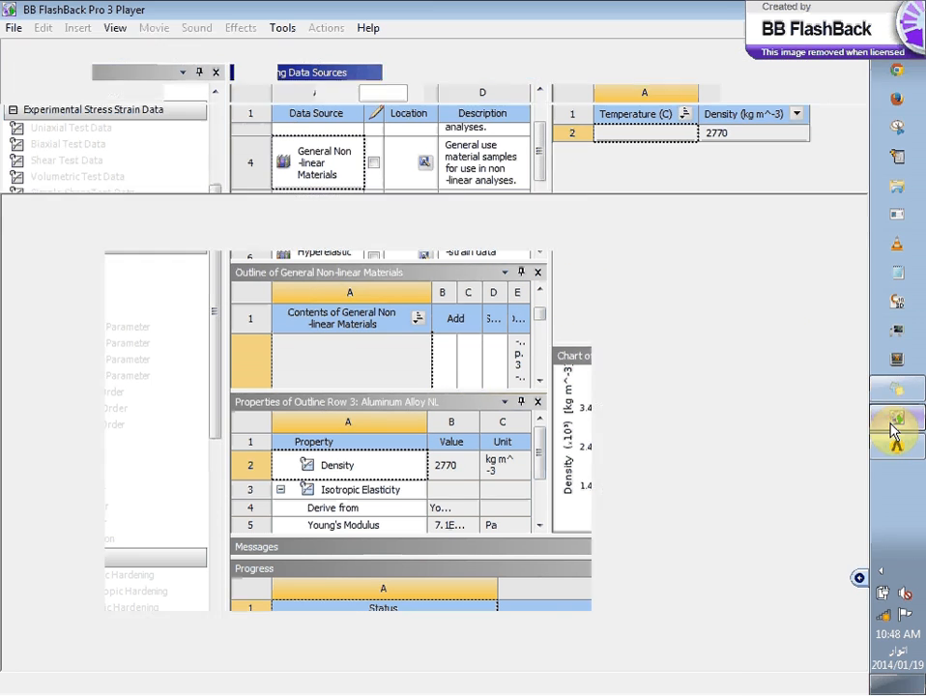
click(885, 414)
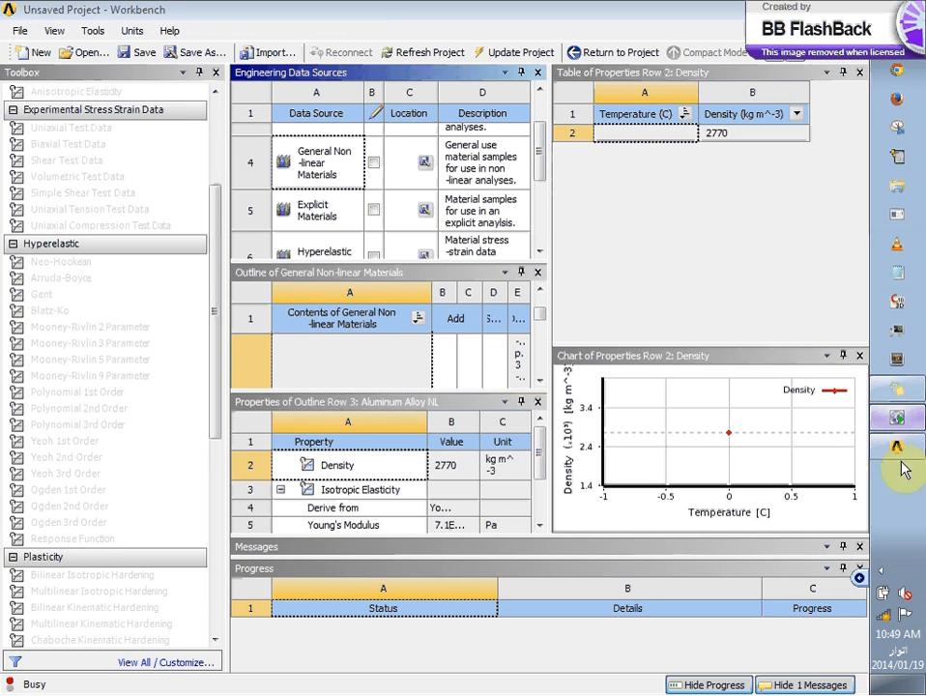
click(882, 571)
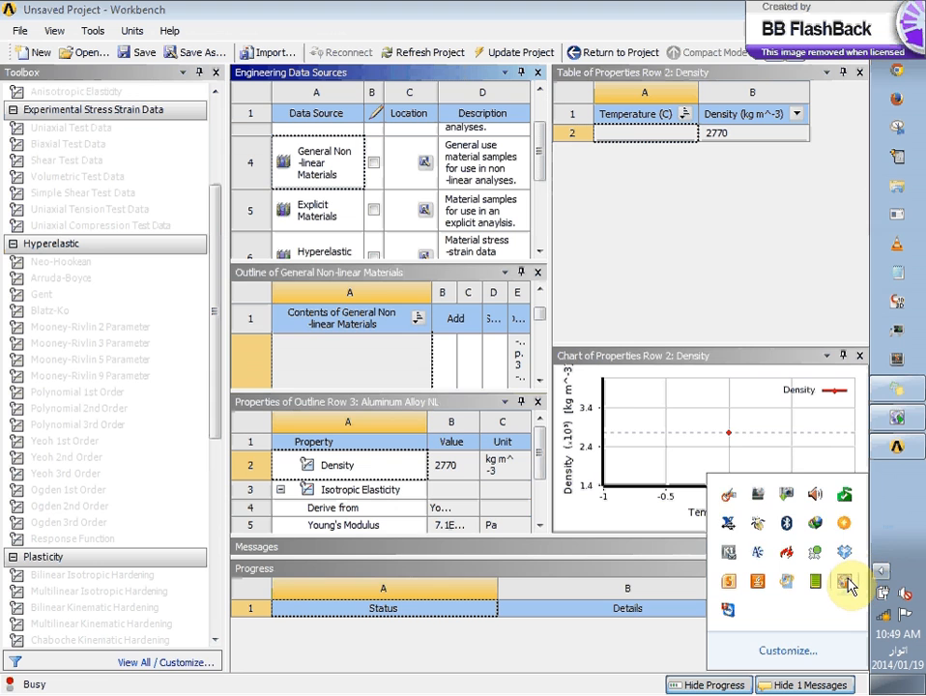
right_click(847, 583)
click(748, 349)
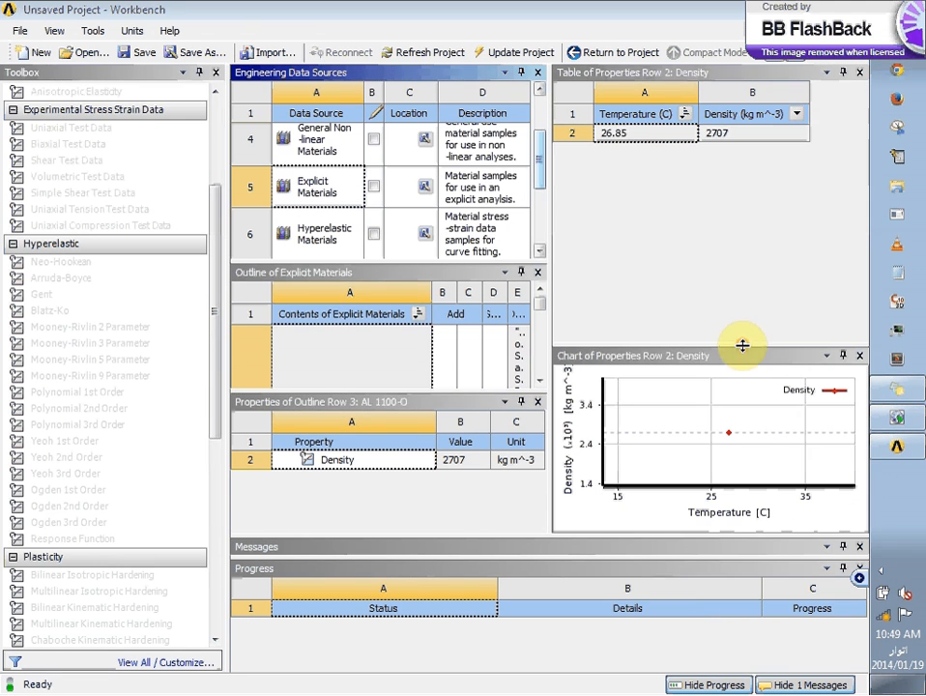
Look through the first entries of the Explicit Materials outline and display the properties of NIOBIUM
click(539, 384)
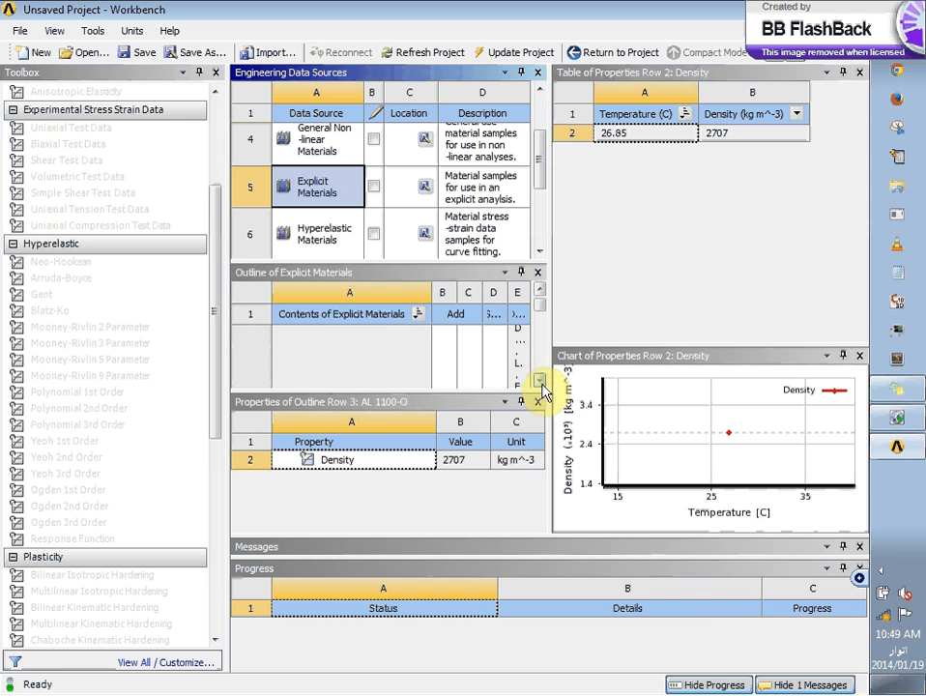
drag(539, 309, 544, 382)
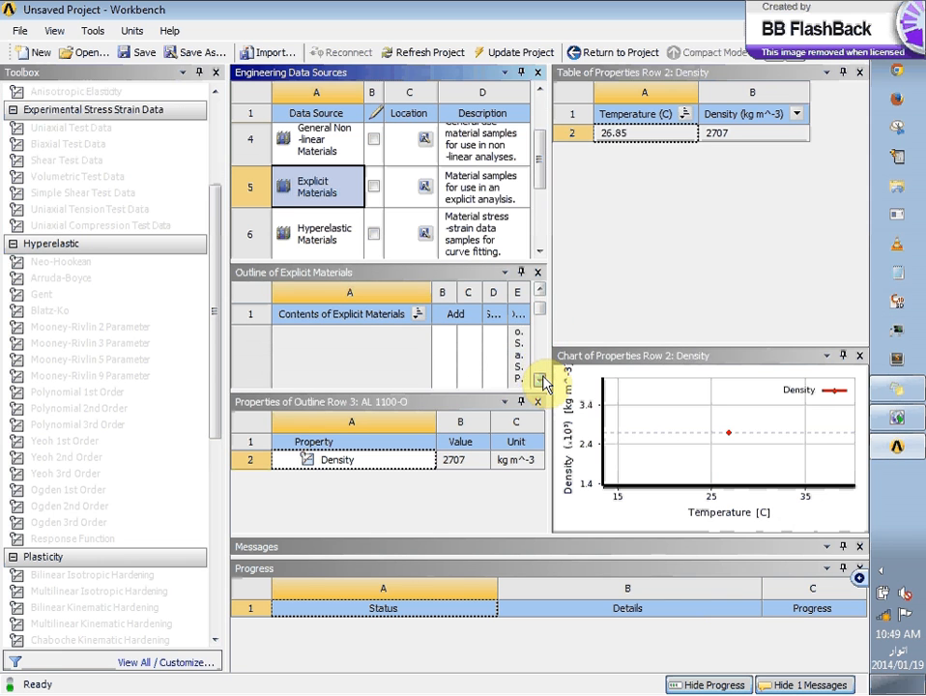
click(542, 380)
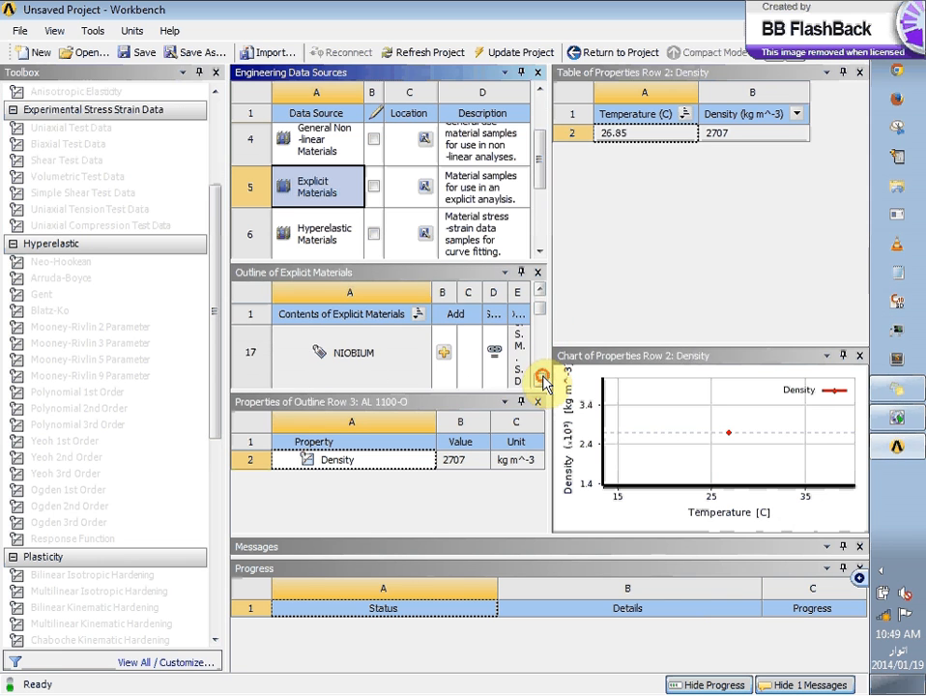
scroll(299, 374, down, 3)
click(300, 375)
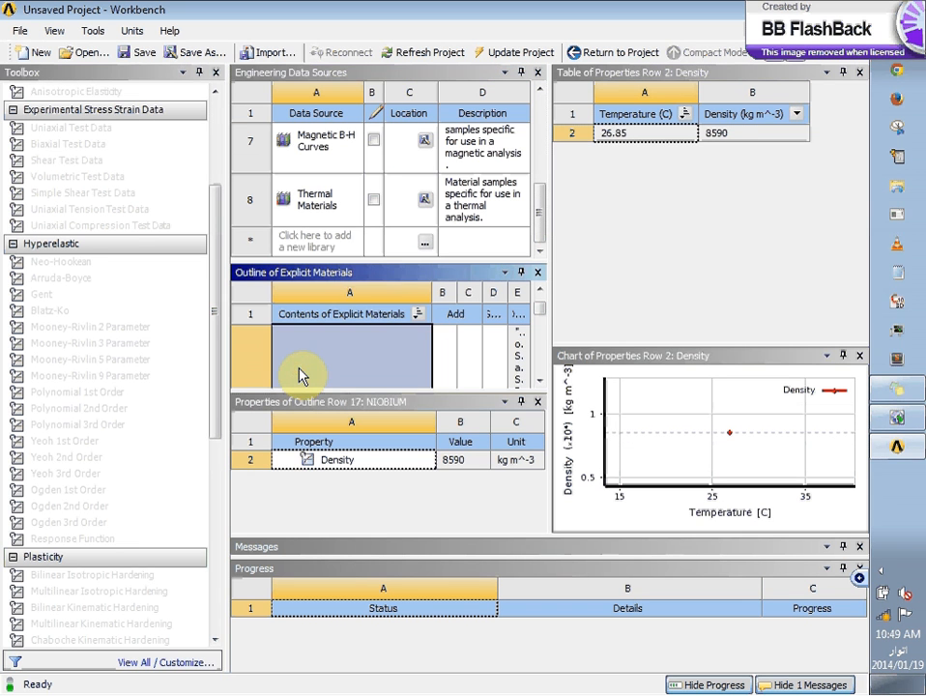
Make the Explicit Materials outline taller and look through its entries around CALCIUM, CHROMIUM and CU-OFHC-F
scroll(299, 368, down, 3)
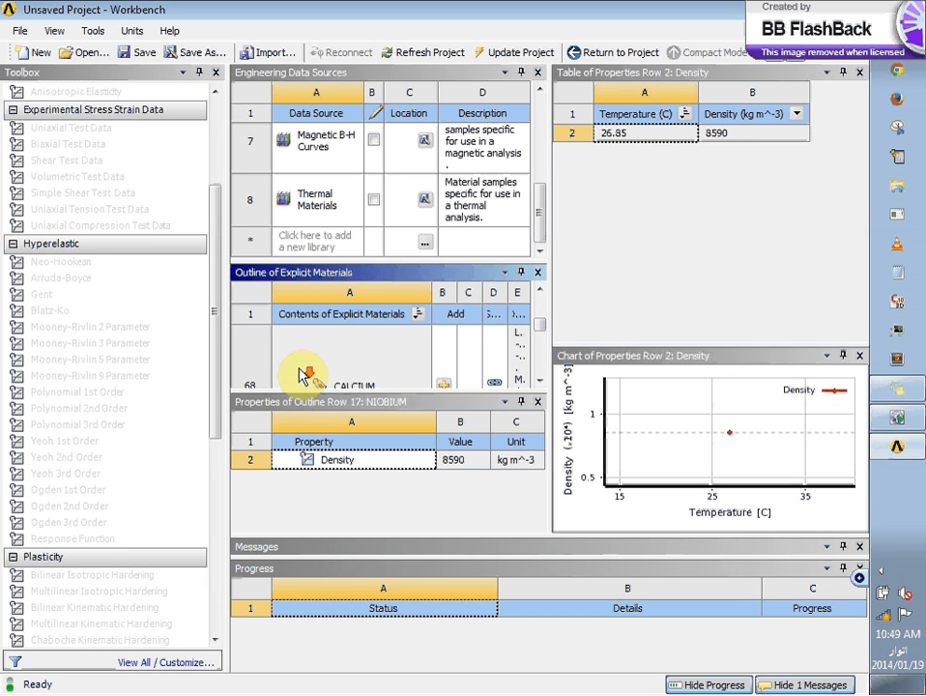
drag(296, 394, 299, 432)
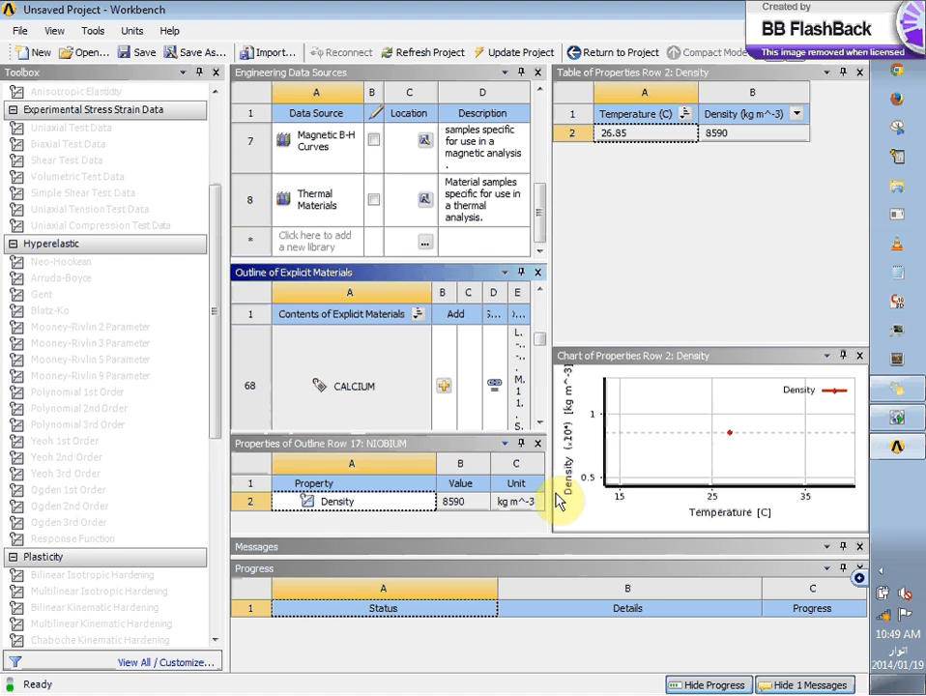
click(541, 425)
click(541, 424)
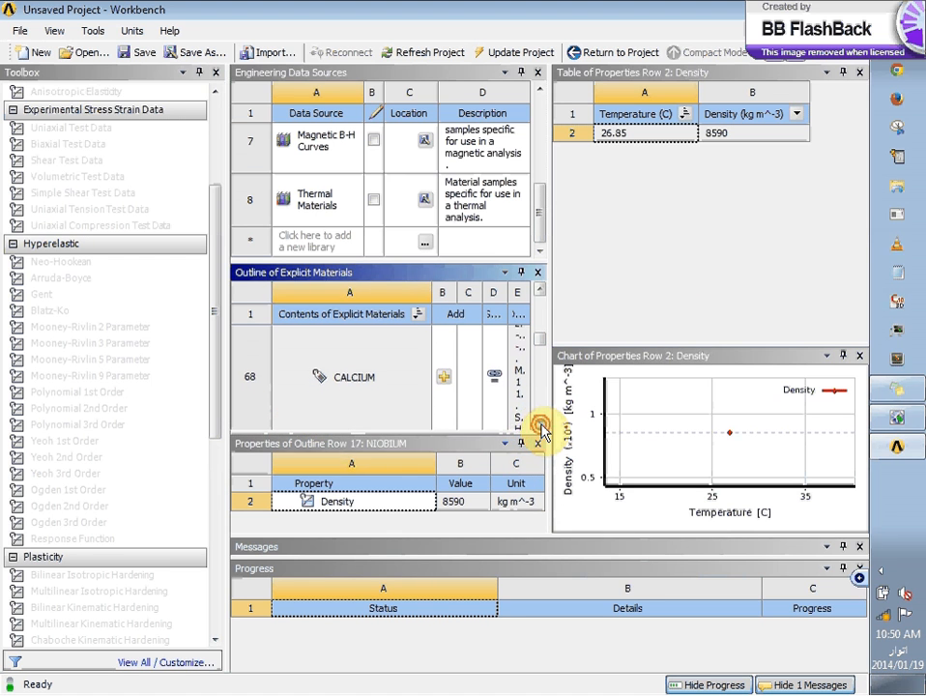
click(541, 424)
click(542, 424)
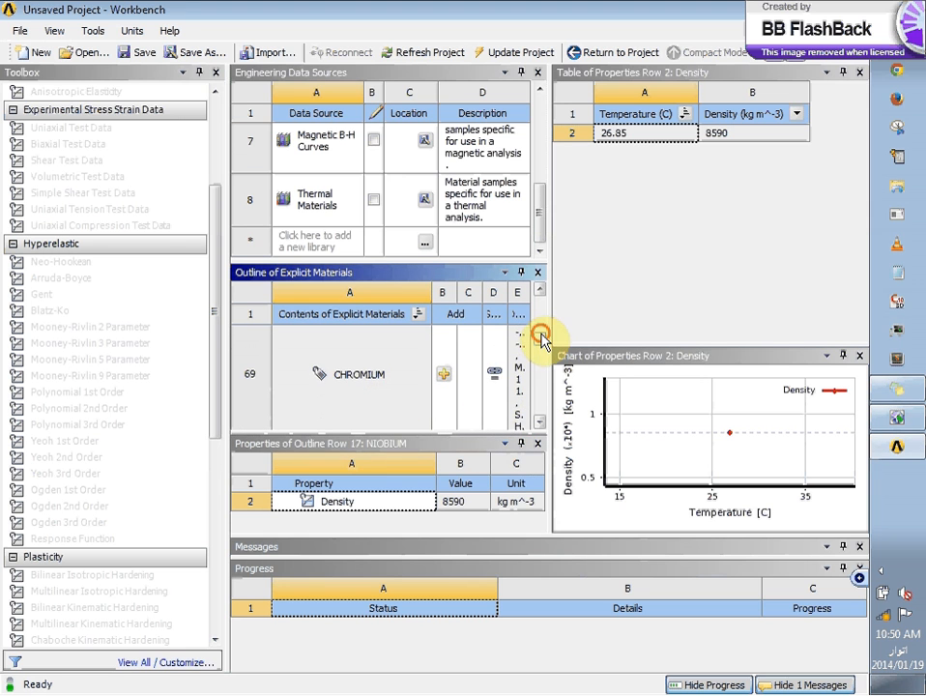
drag(539, 336, 541, 330)
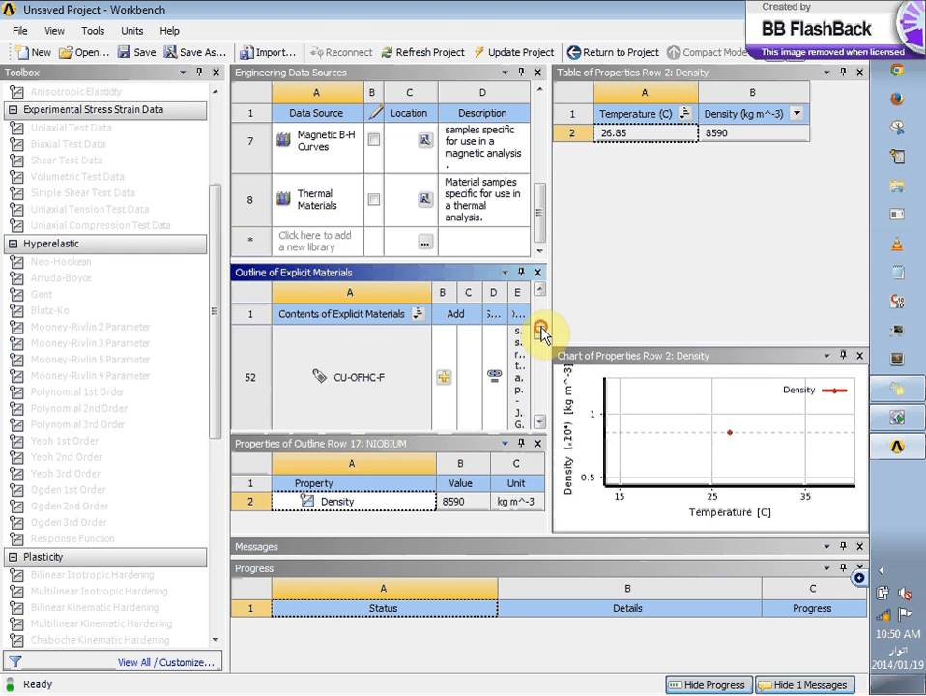
click(538, 285)
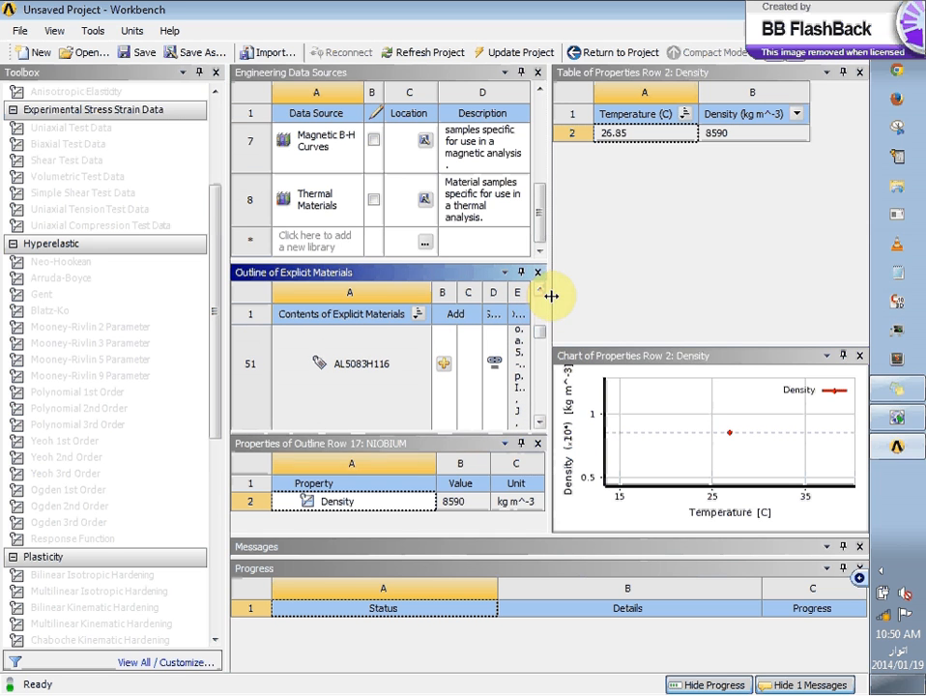
Widen the data source and outline panes moderately and narrow column D of the Explicit Materials outline
drag(550, 295, 731, 287)
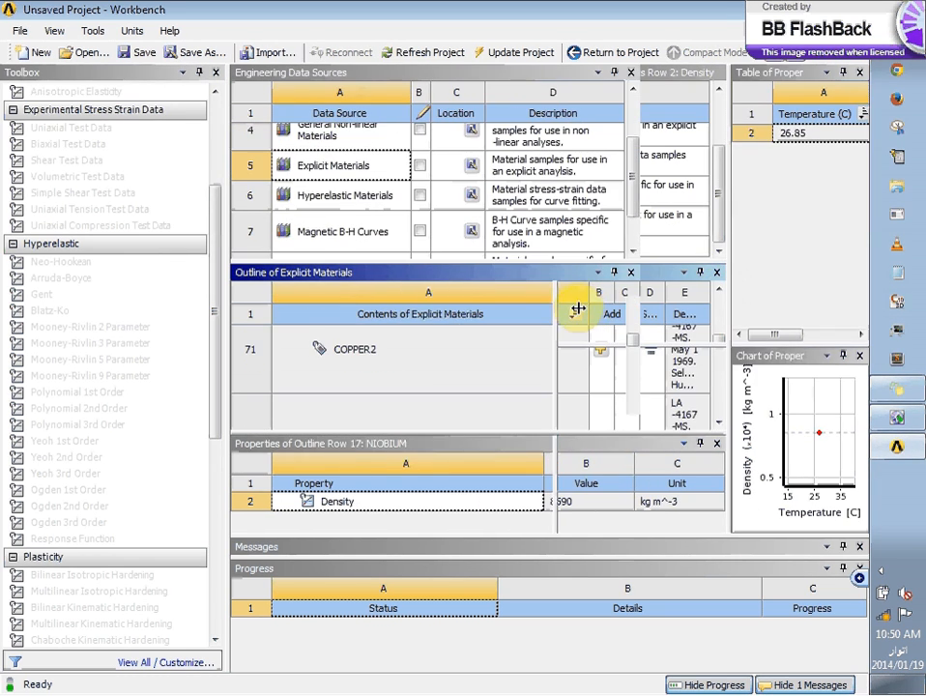
drag(679, 272, 646, 331)
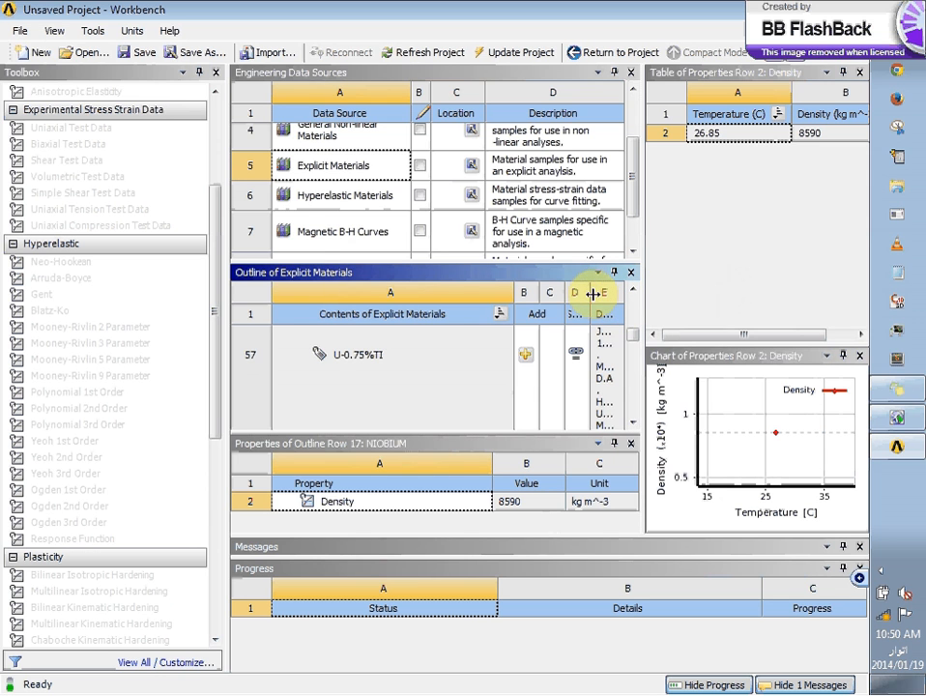
drag(593, 292, 582, 292)
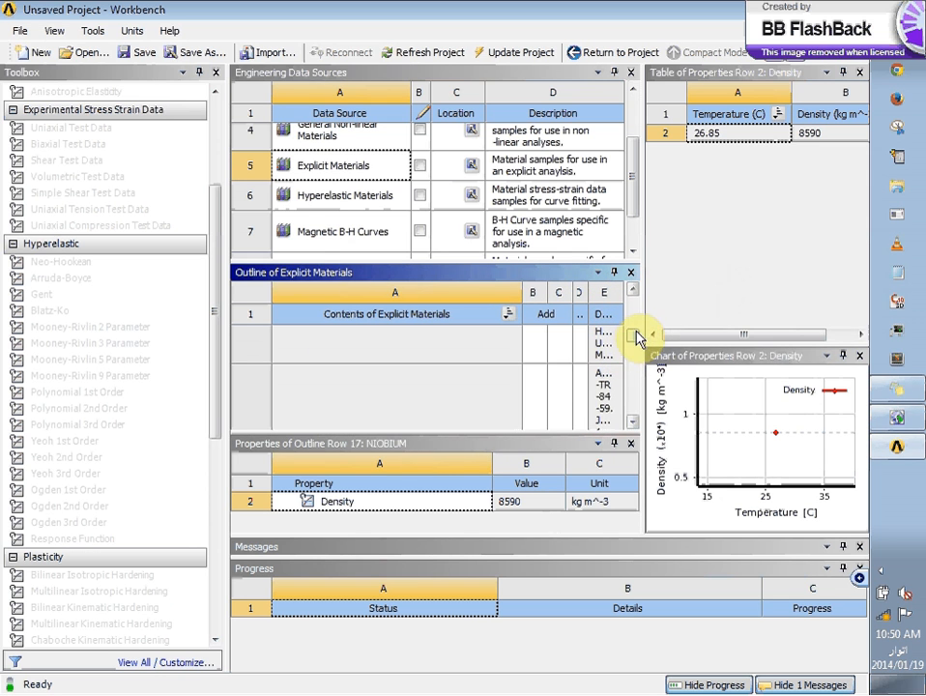
Examine the range of materials in the Explicit Materials outline, from aluminum alloys such as AL 6061-T6 to POLYRUBBER and LX-04-1
drag(635, 336, 632, 361)
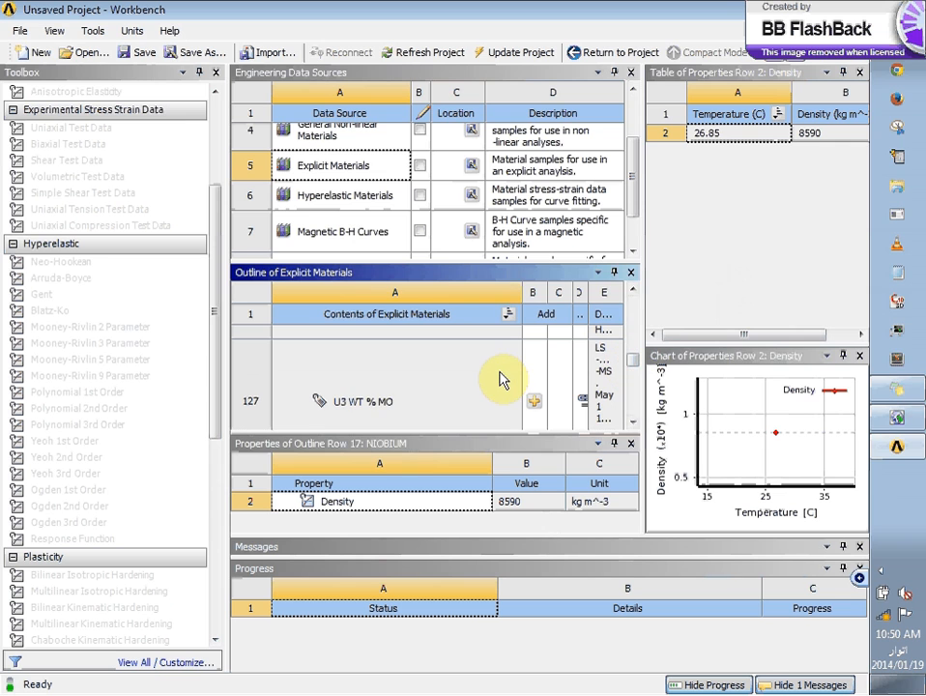
scroll(501, 379, down, 2)
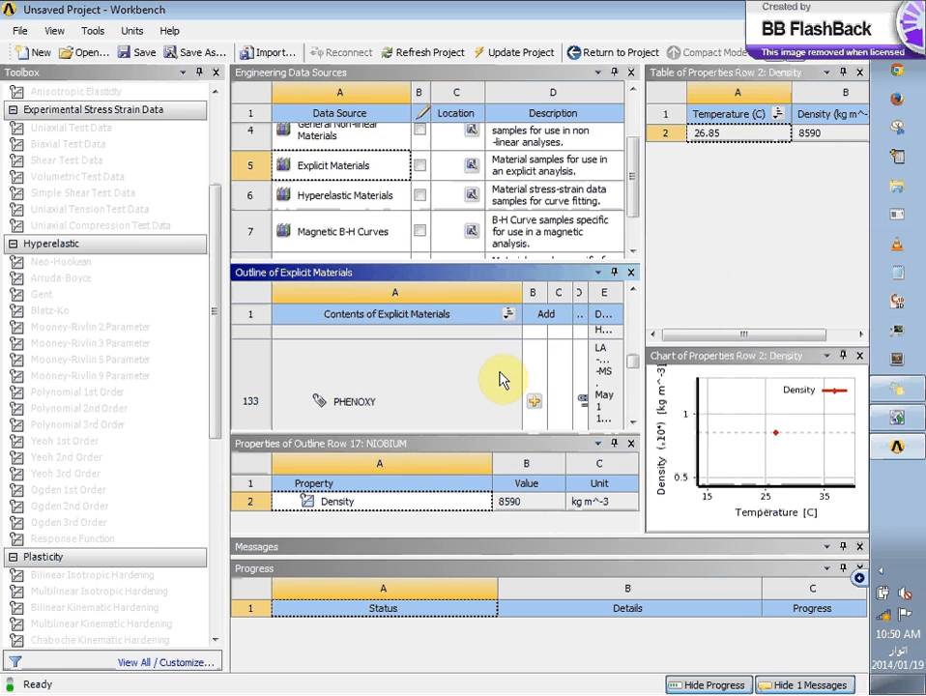
scroll(500, 380, down, 6)
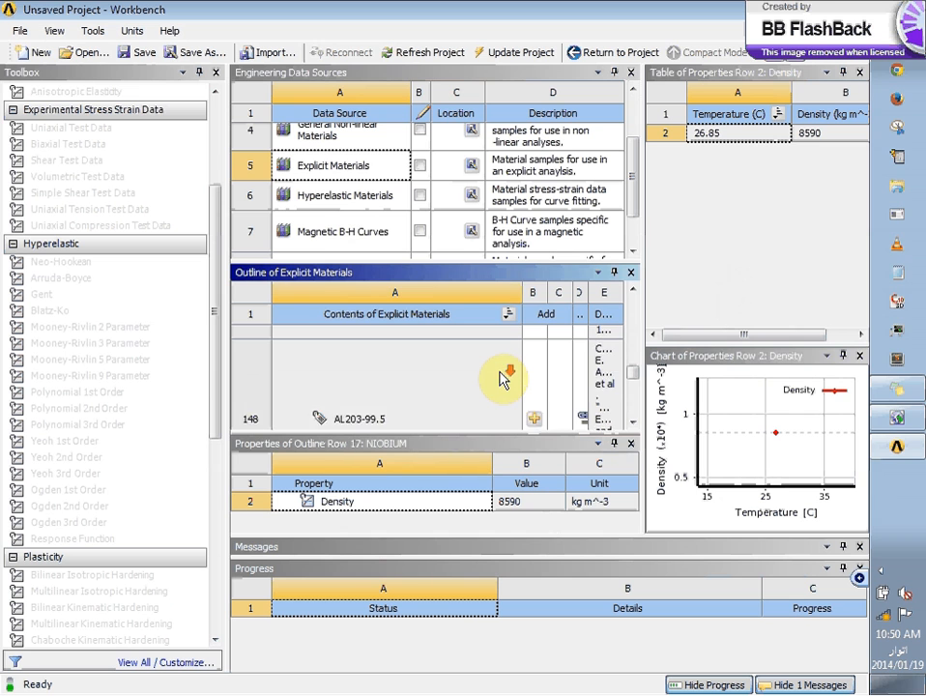
scroll(500, 380, down, 3)
scroll(501, 380, down, 6)
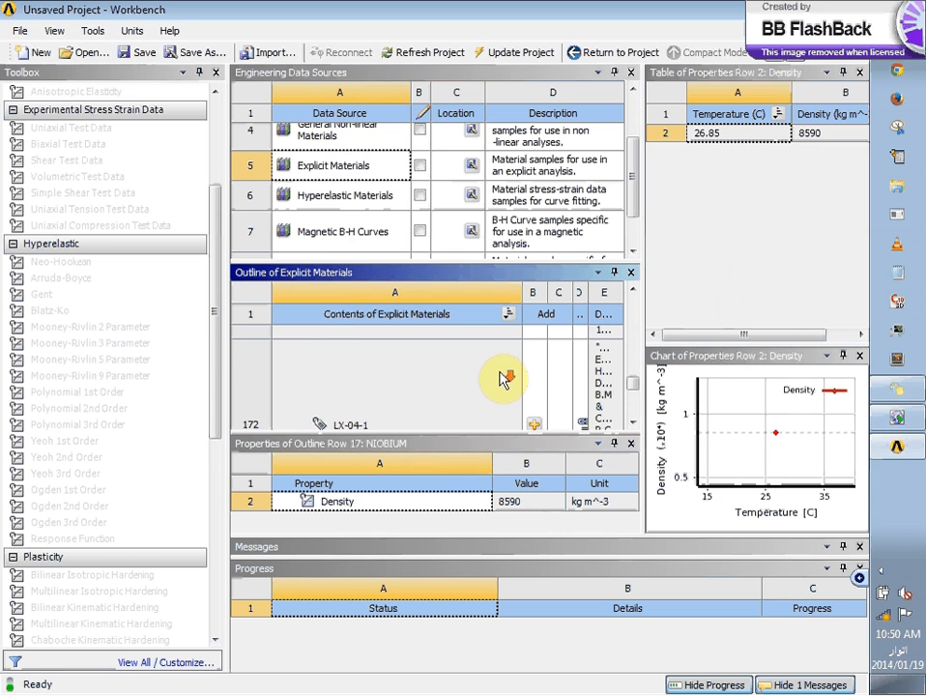
scroll(502, 379, up, 15)
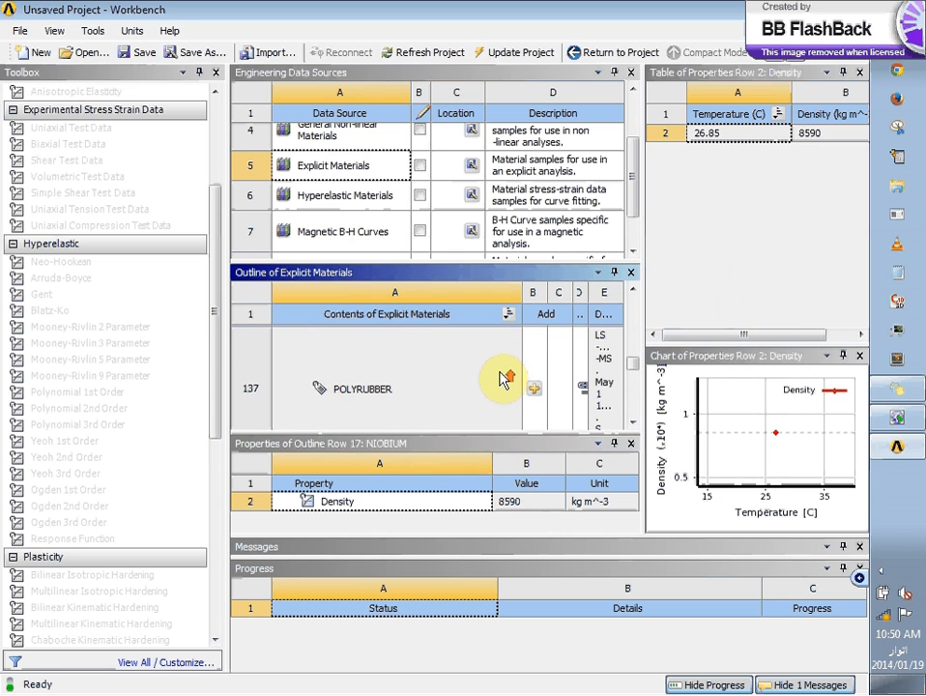
scroll(500, 378, up, 5)
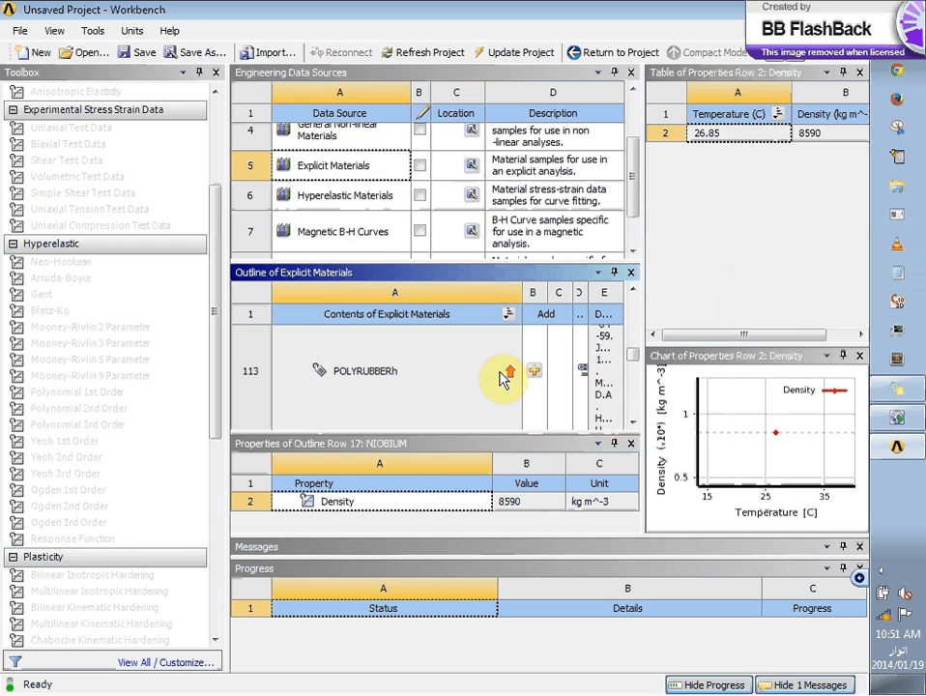
scroll(501, 379, up, 5)
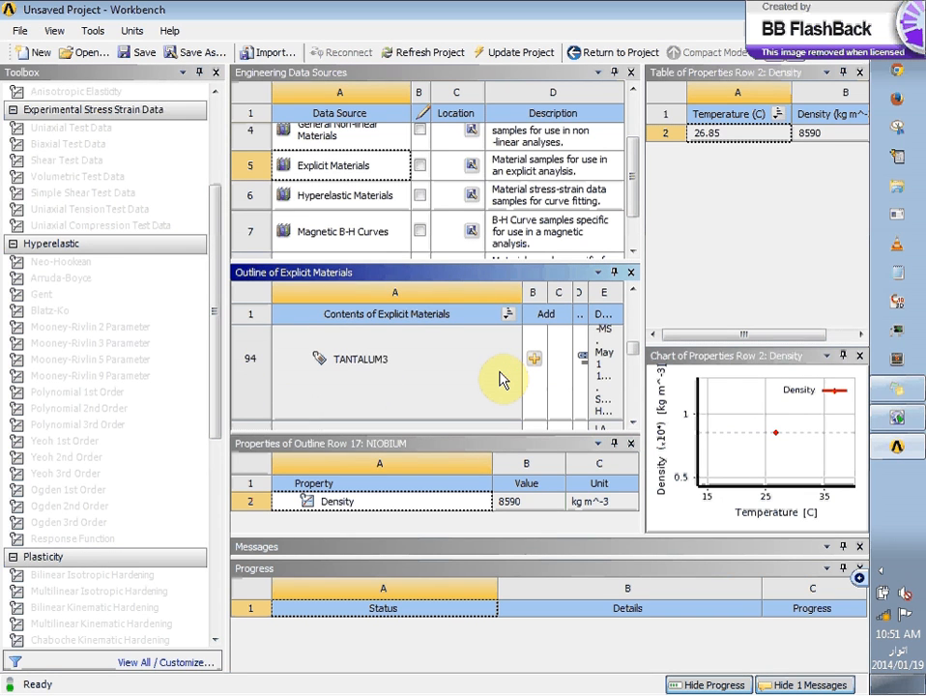
scroll(501, 379, up, 5)
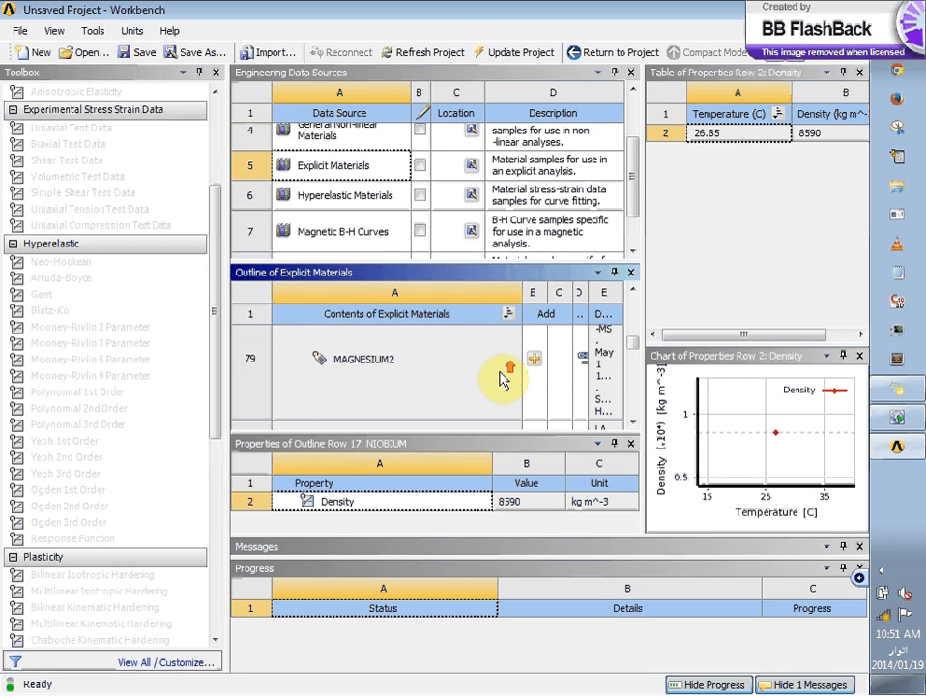
scroll(500, 379, up, 5)
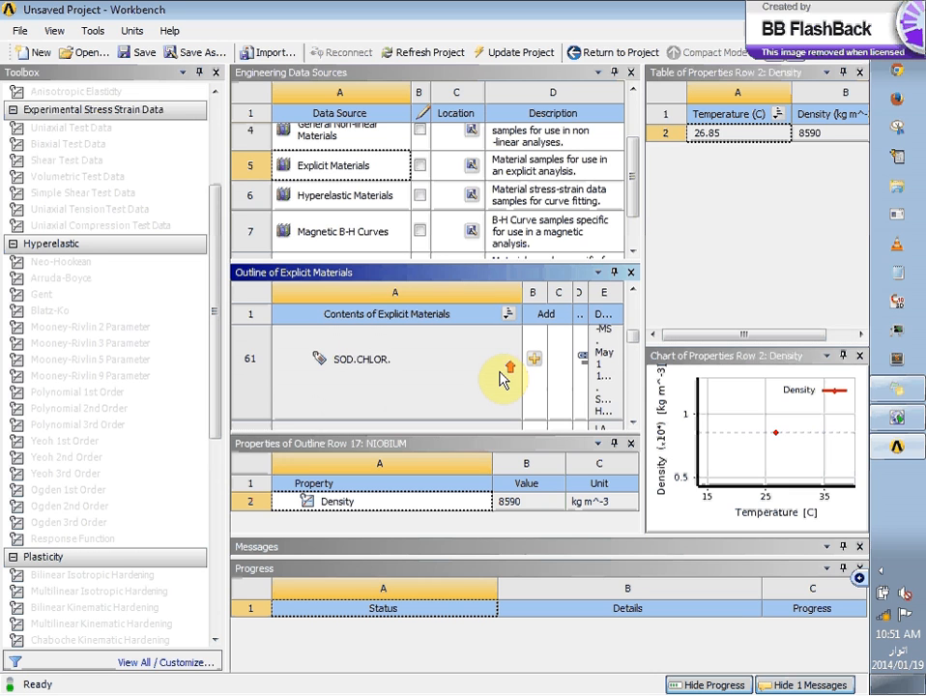
scroll(501, 379, down, 5)
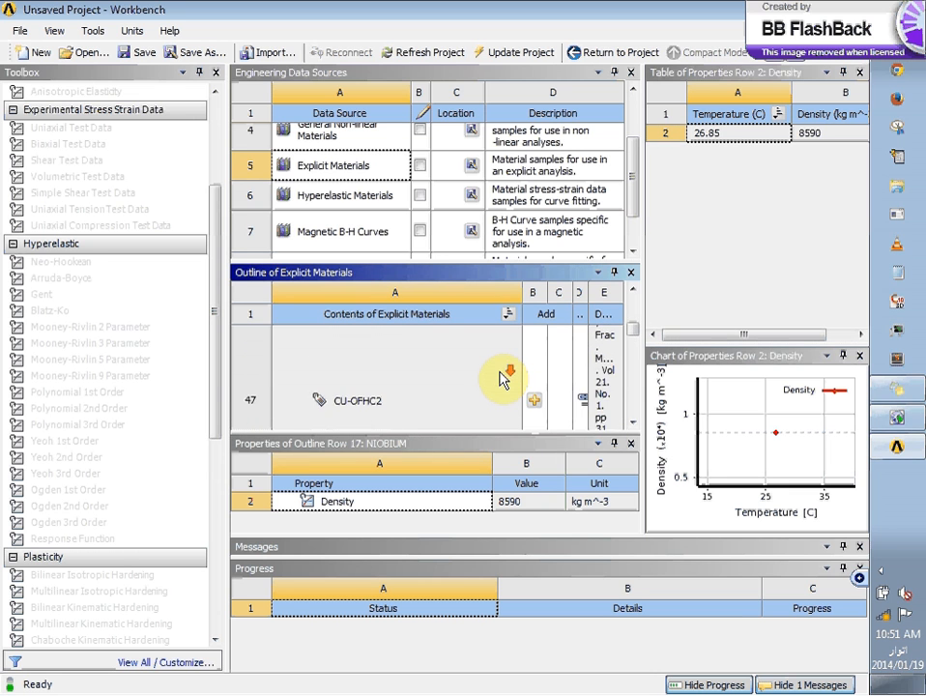
scroll(500, 379, up, 5)
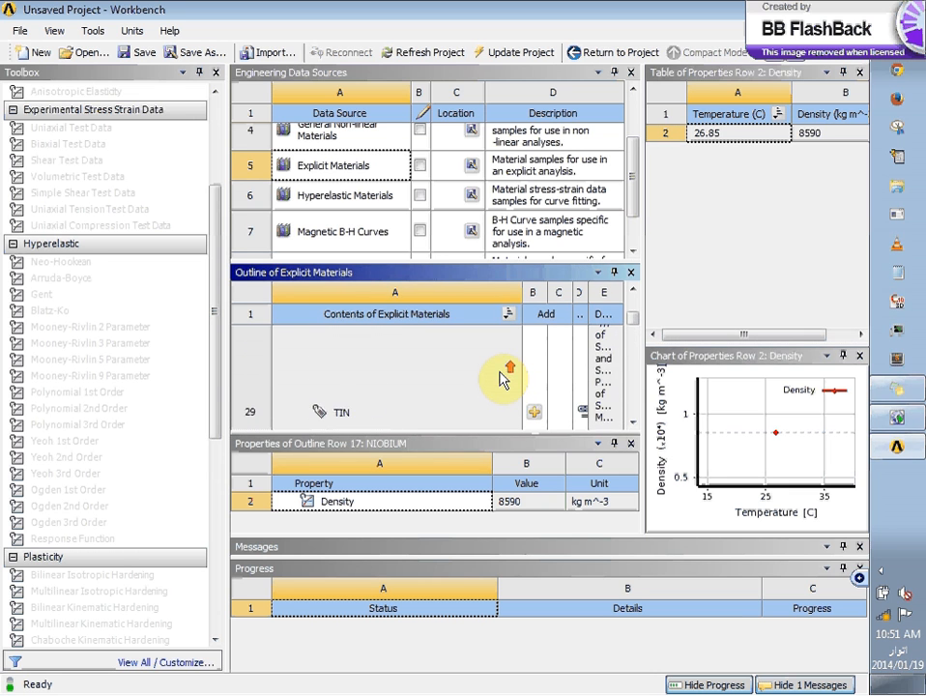
scroll(500, 379, up, 1)
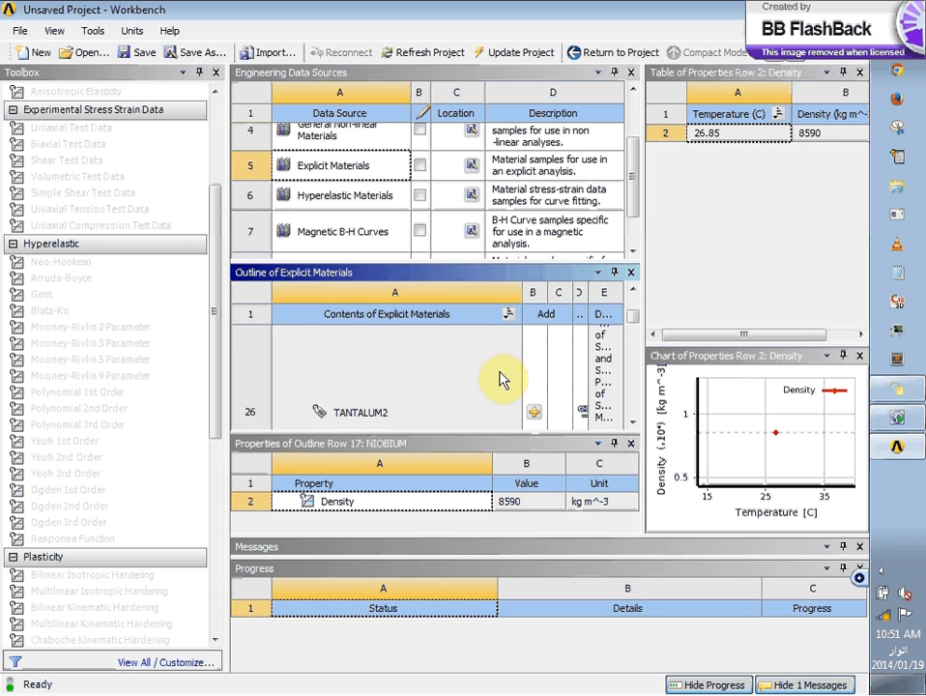
scroll(500, 379, up, 5)
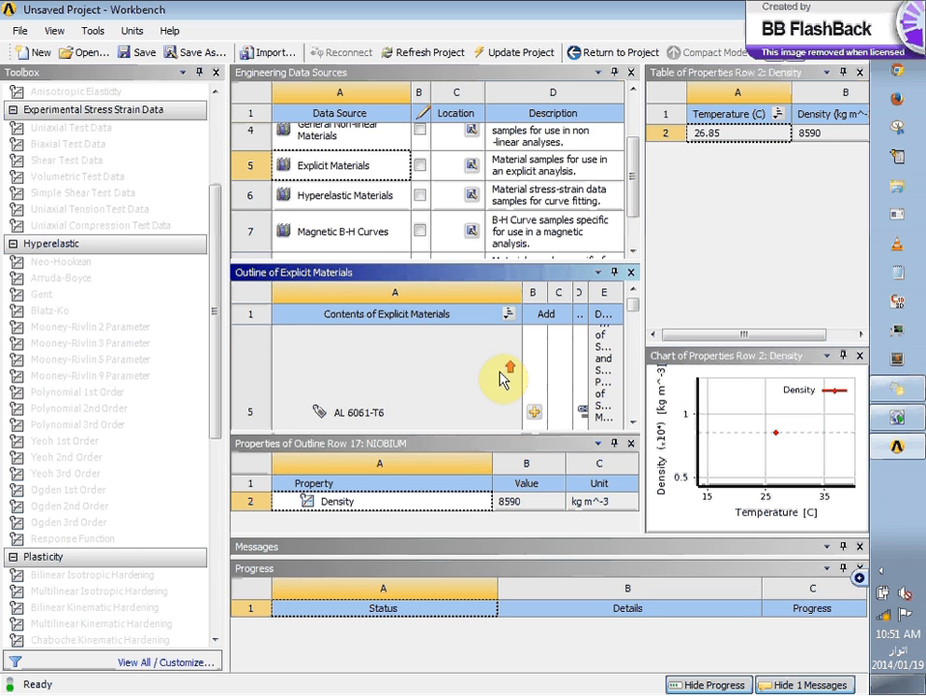
scroll(501, 378, up, 2)
scroll(501, 379, down, 1)
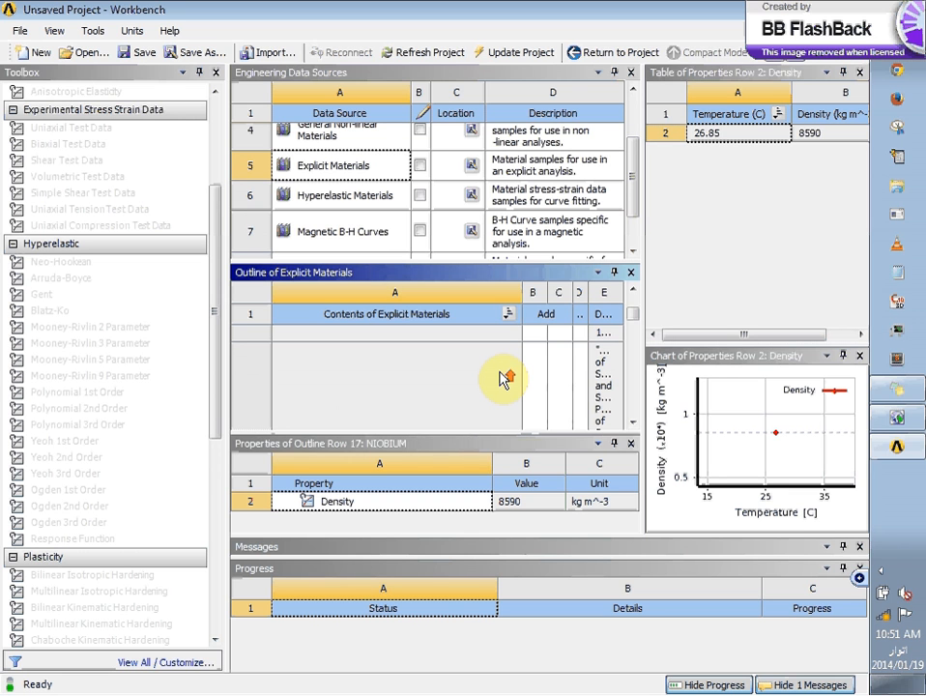
scroll(499, 377, up, 3)
scroll(500, 377, down, 3)
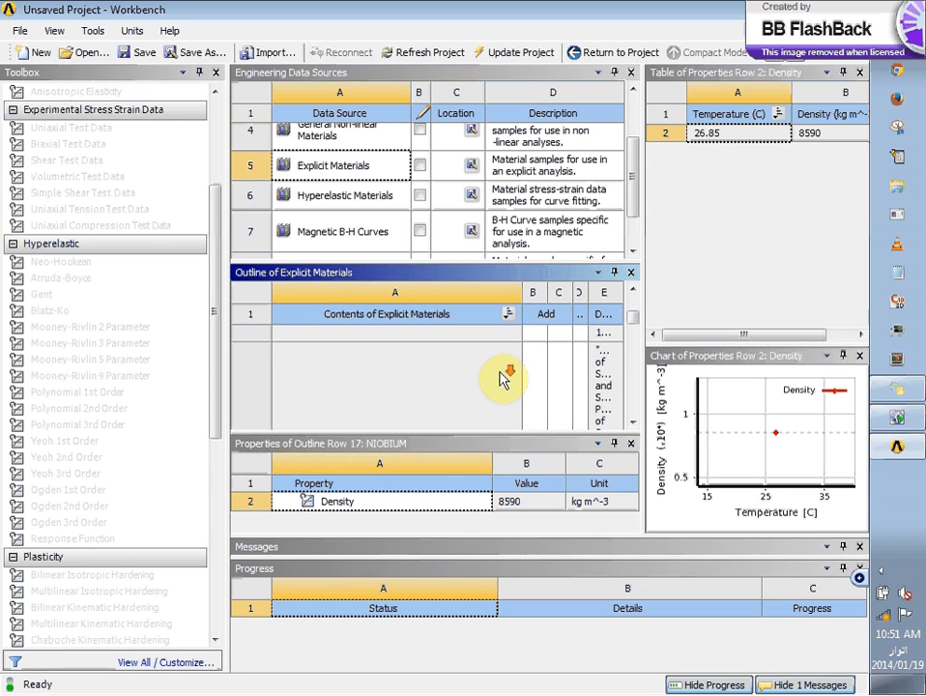
scroll(500, 377, down, 5)
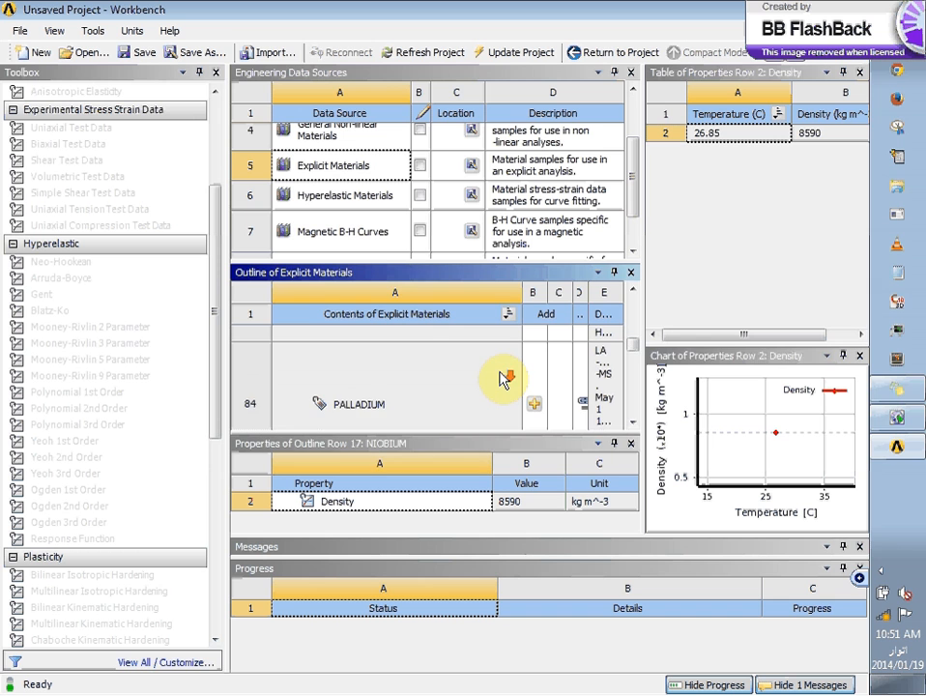
Look through further entries of the Explicit Materials outline and the complete list of engineering data sources
scroll(503, 378, down, 6)
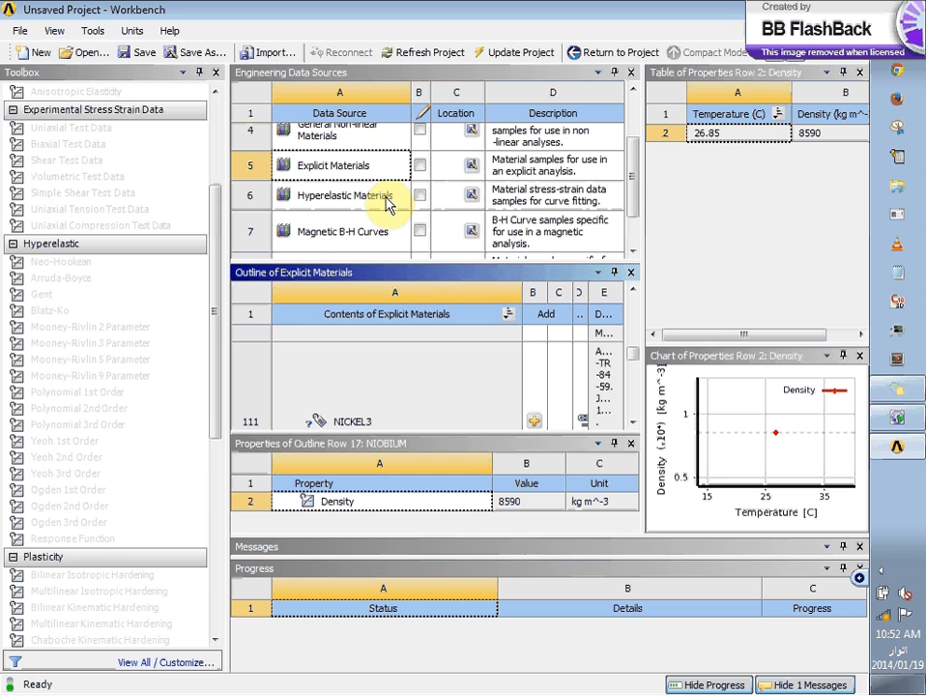
drag(634, 200, 639, 227)
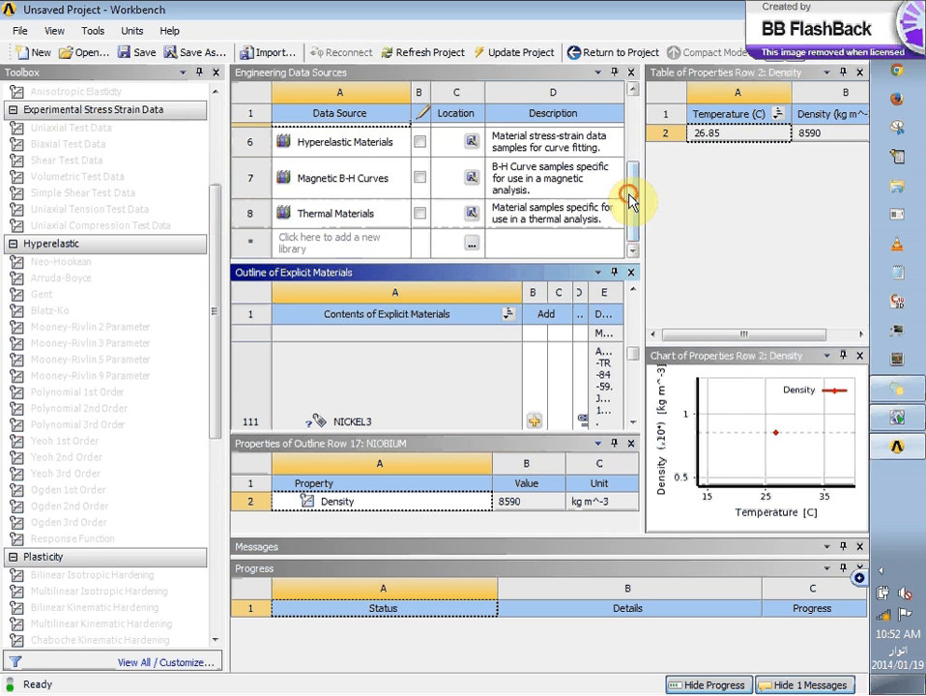
drag(630, 197, 612, 102)
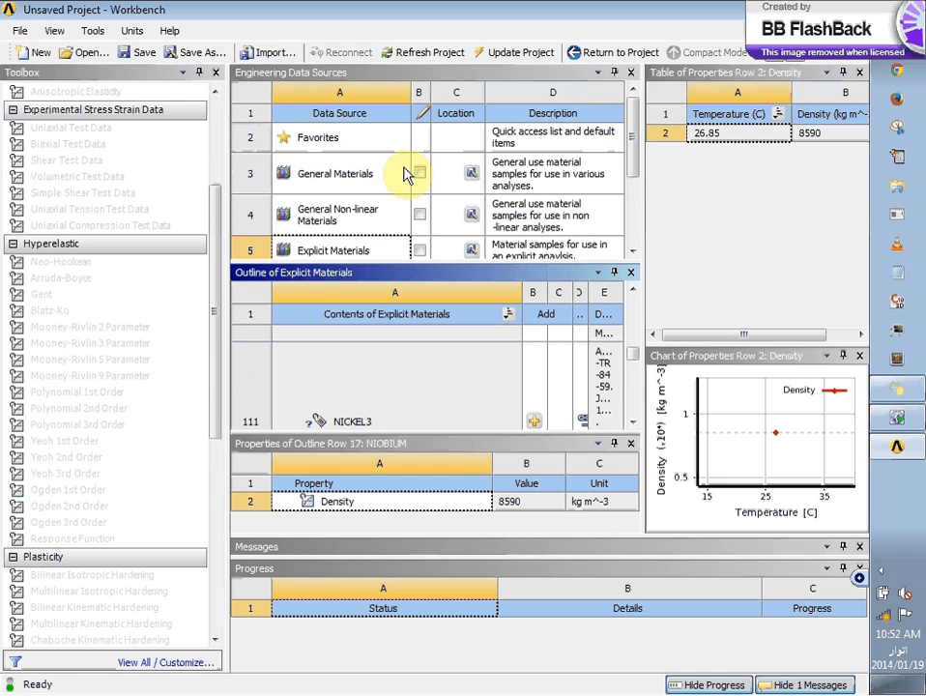
Add Concrete from the General Materials library to the project's Engineering Data
click(372, 177)
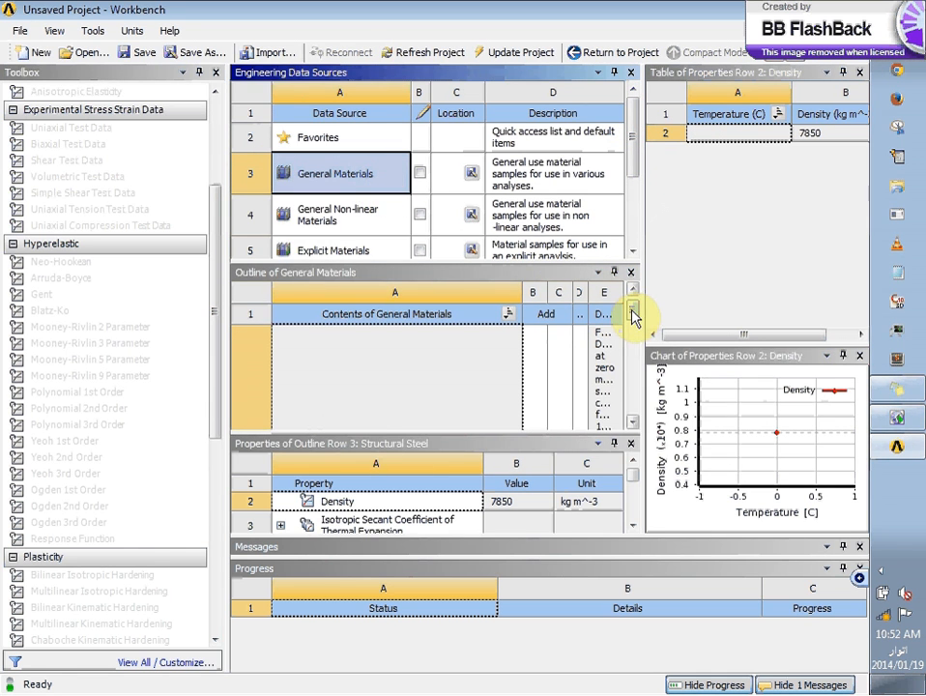
mouse_move(633, 317)
mouse_down()
mouse_move(634, 334)
mouse_move(632, 323)
mouse_up()
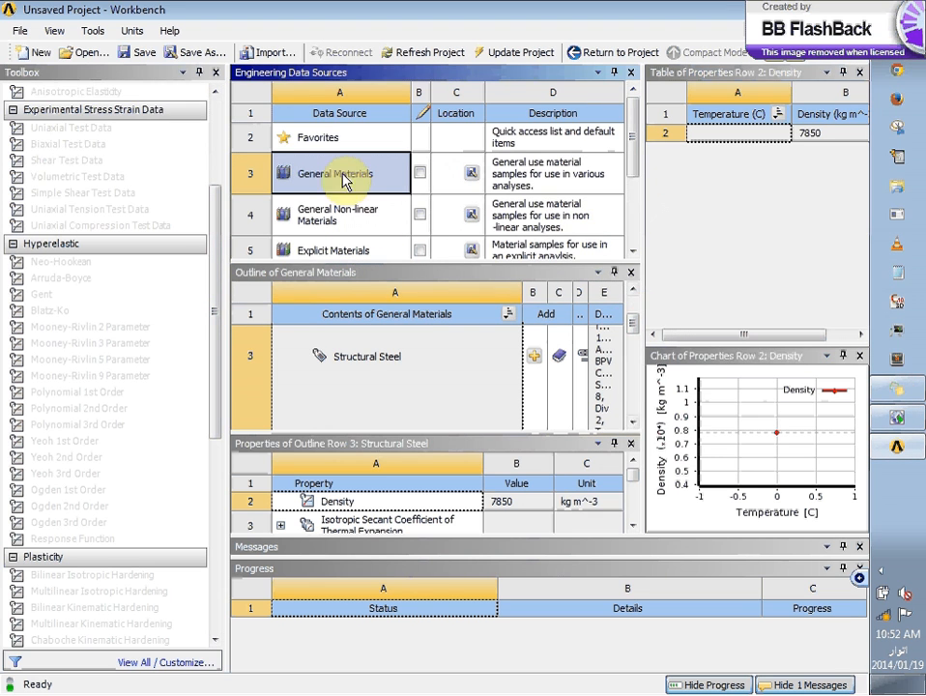
drag(633, 331, 633, 383)
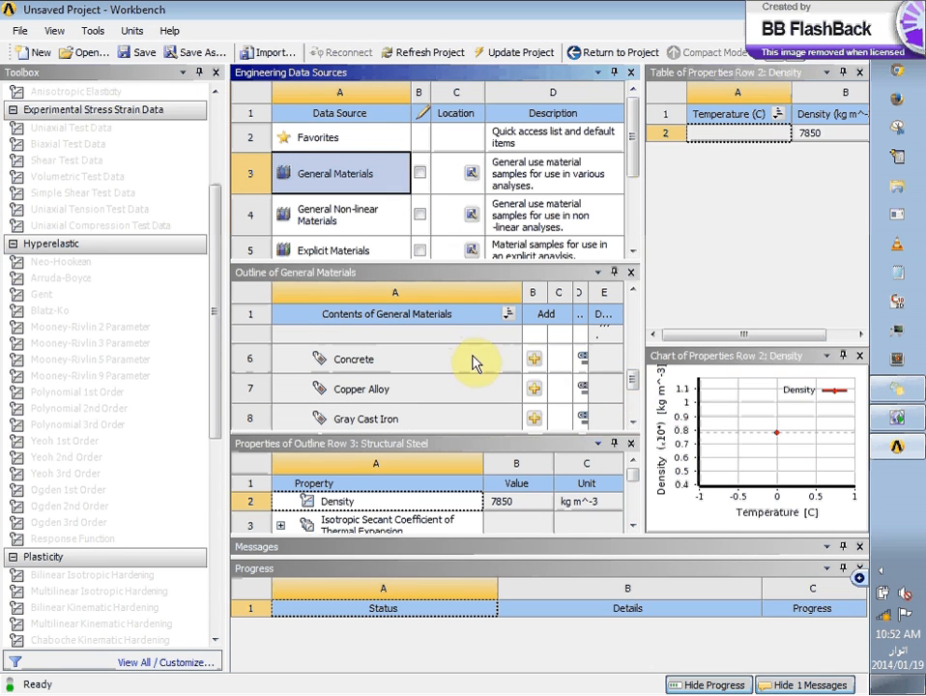
click(534, 360)
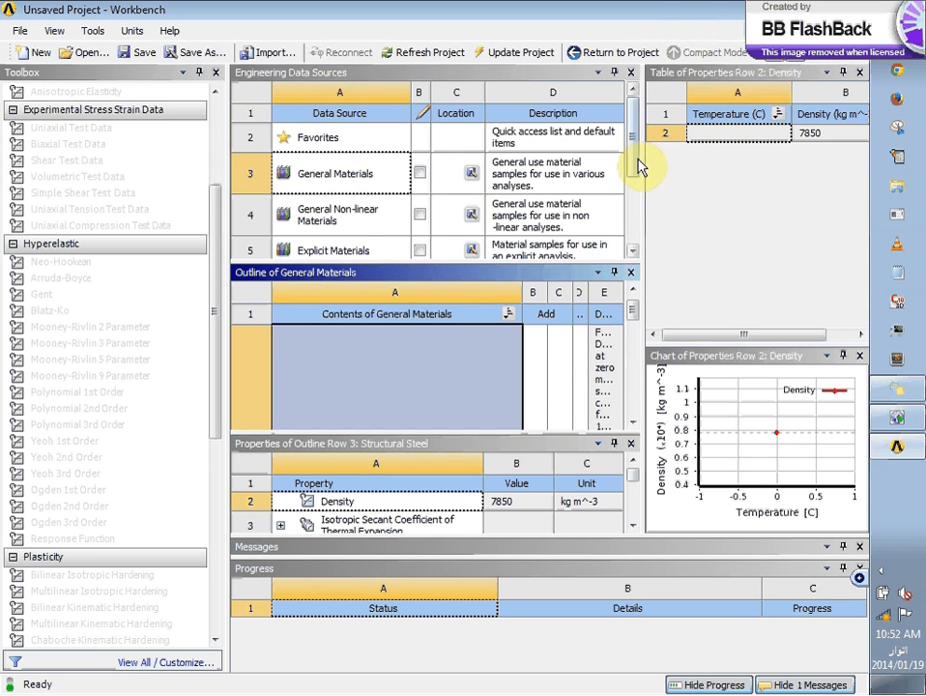
Leave the engineering data sources and display the project's own materials, Structural Steel and Concrete
drag(630, 165, 633, 248)
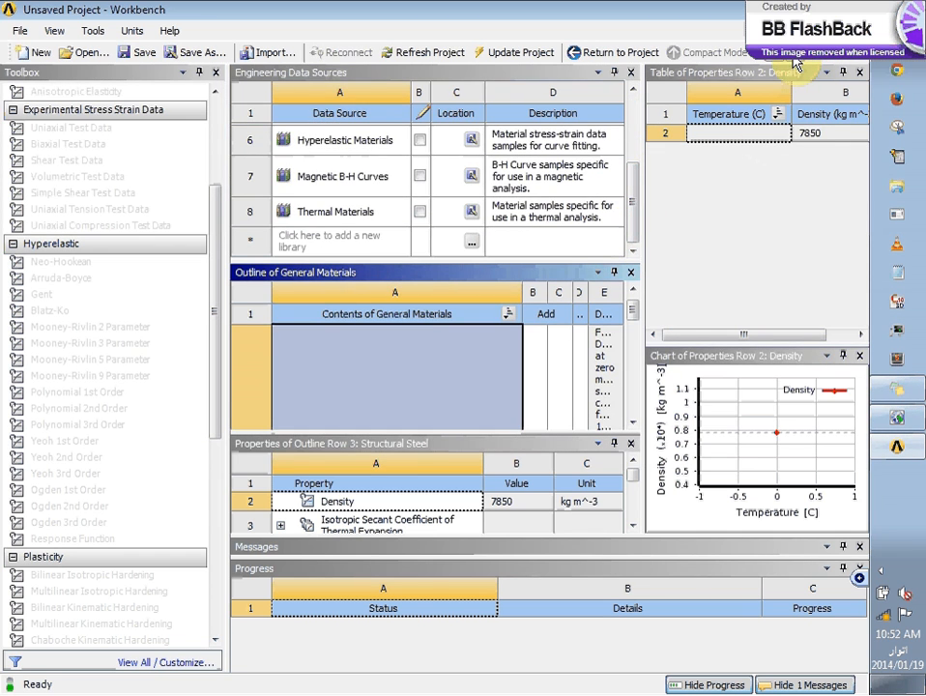
click(793, 58)
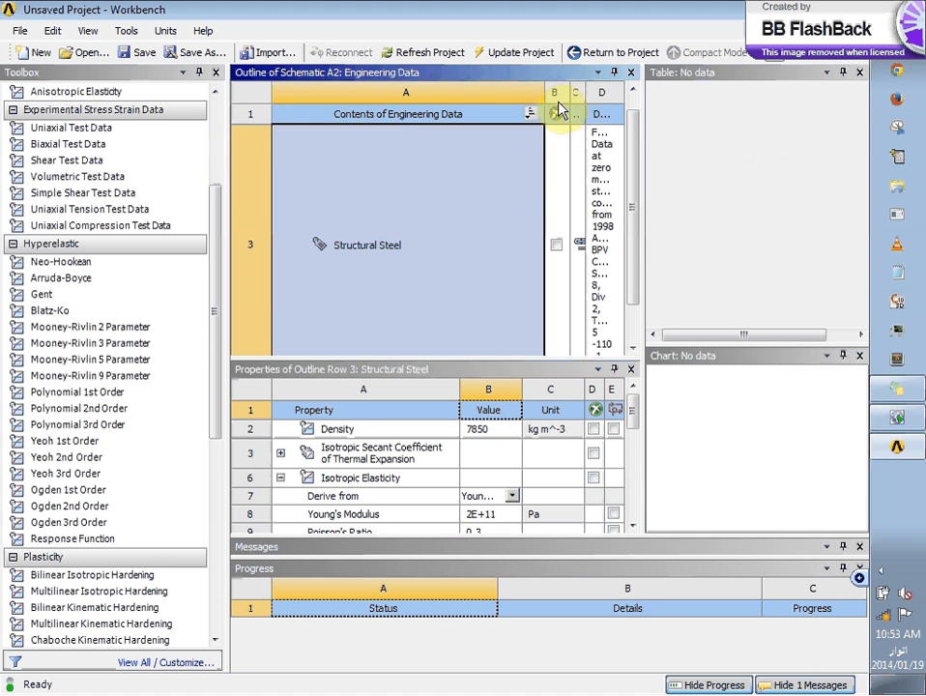
drag(630, 145, 630, 212)
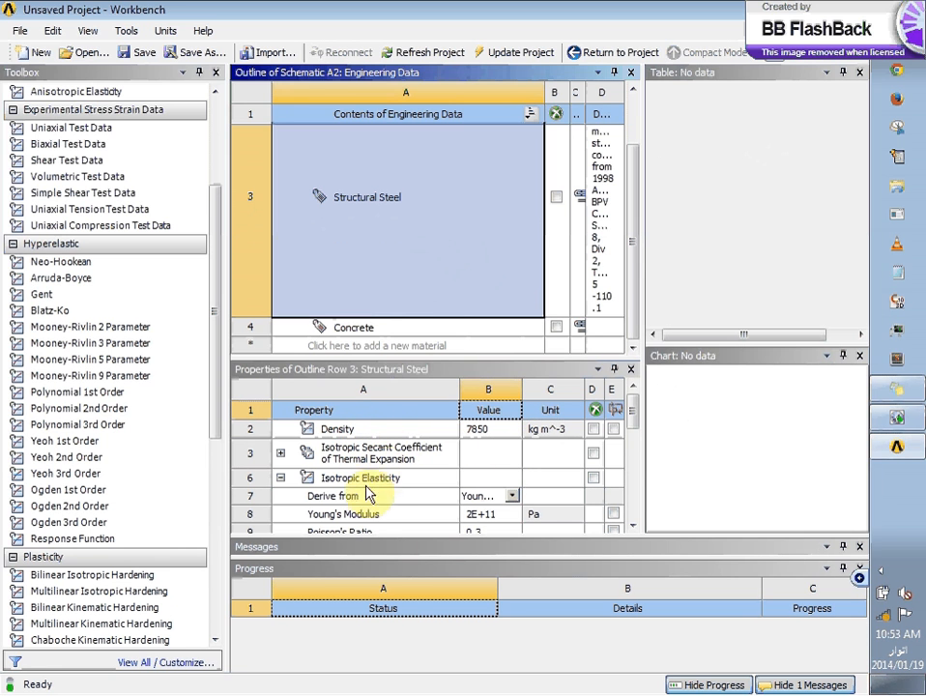
Review the derivation options of Structural Steel's Isotropic Elasticity, keep Young's Modulus and Poisson's Ratio, and inspect those properties' values and units
click(512, 497)
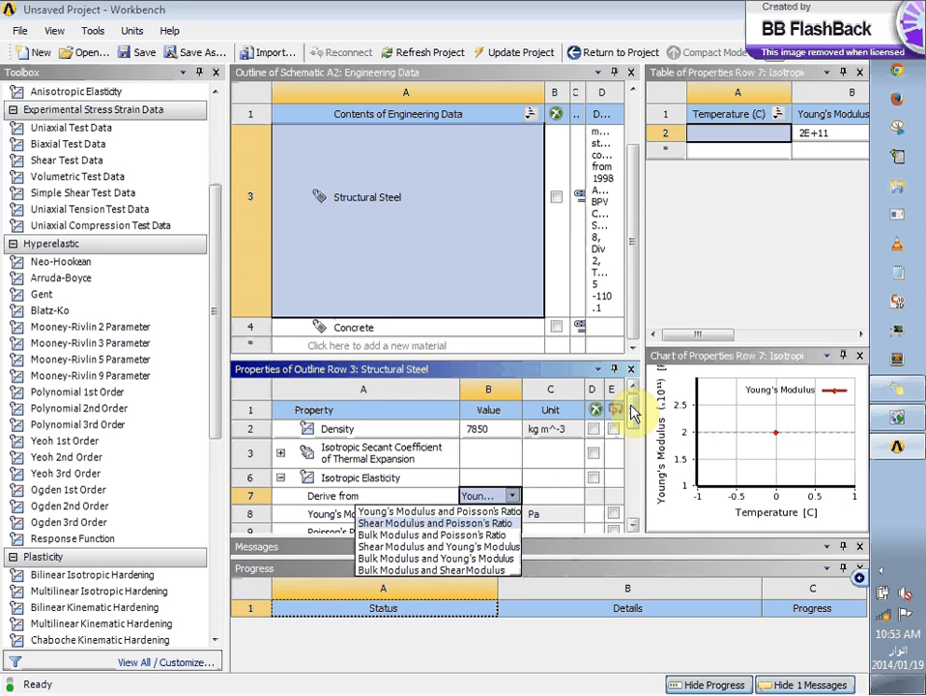
click(419, 512)
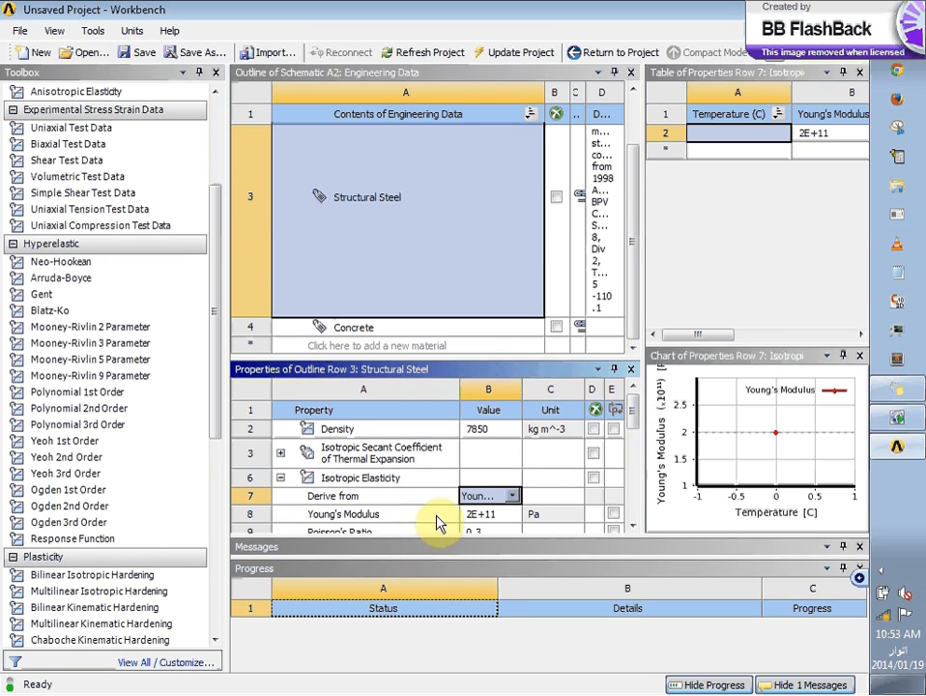
click(563, 519)
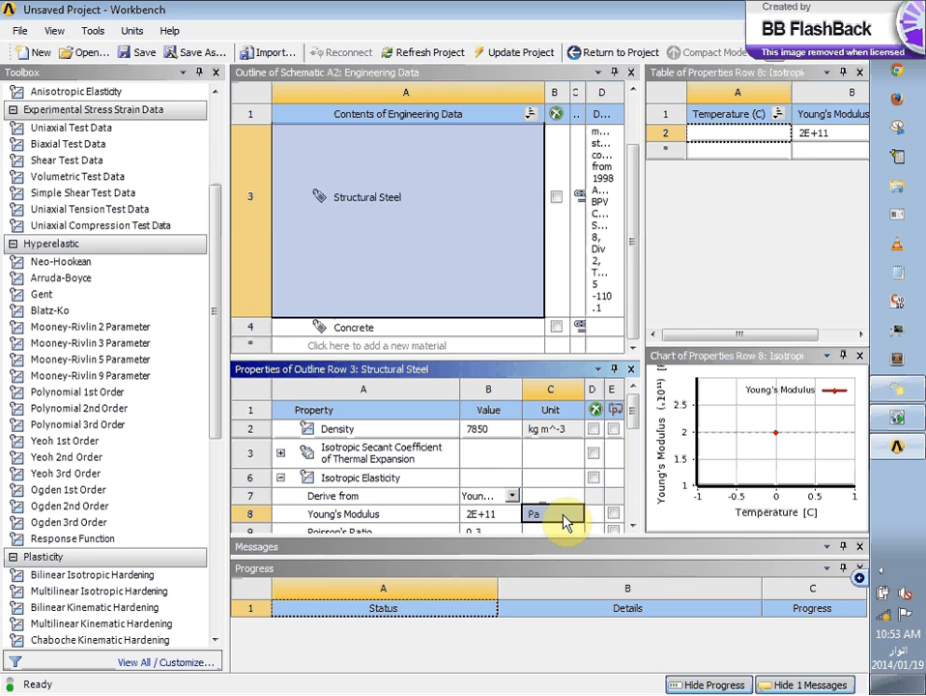
scroll(635, 444, down, 1)
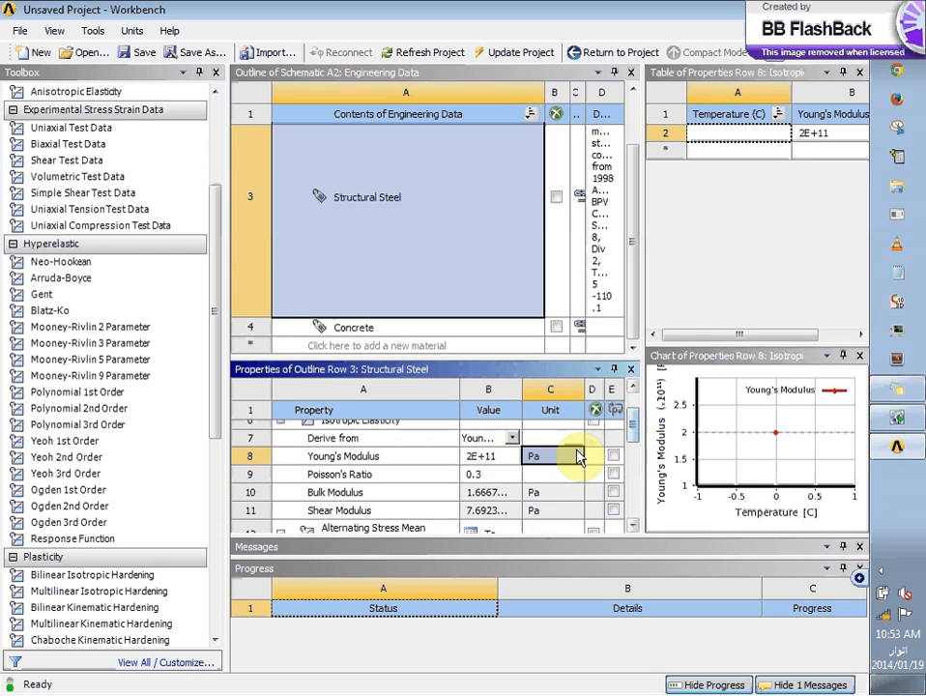
click(481, 457)
click(538, 457)
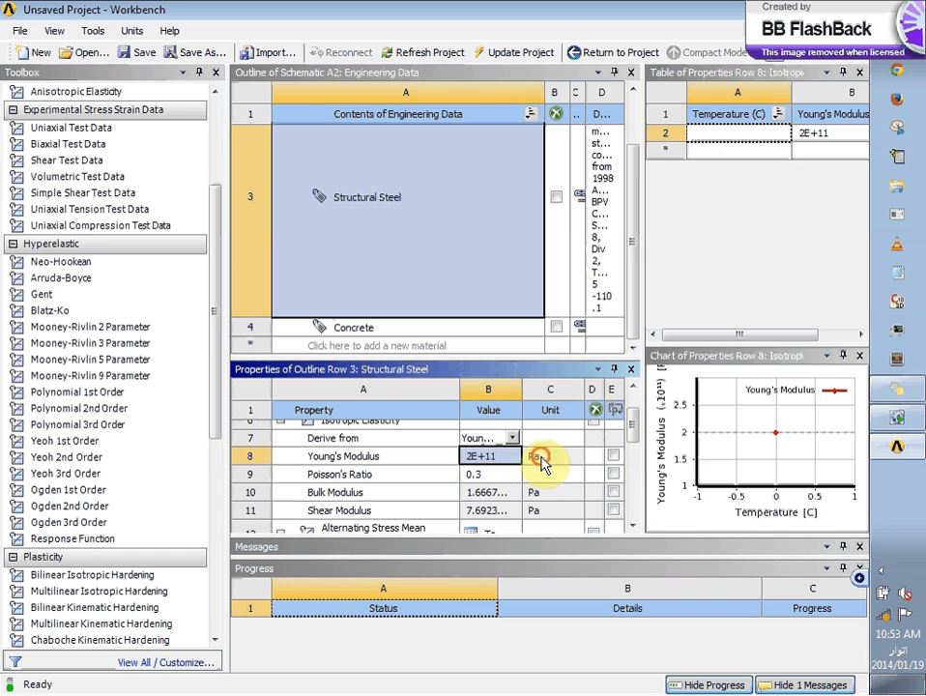
click(533, 476)
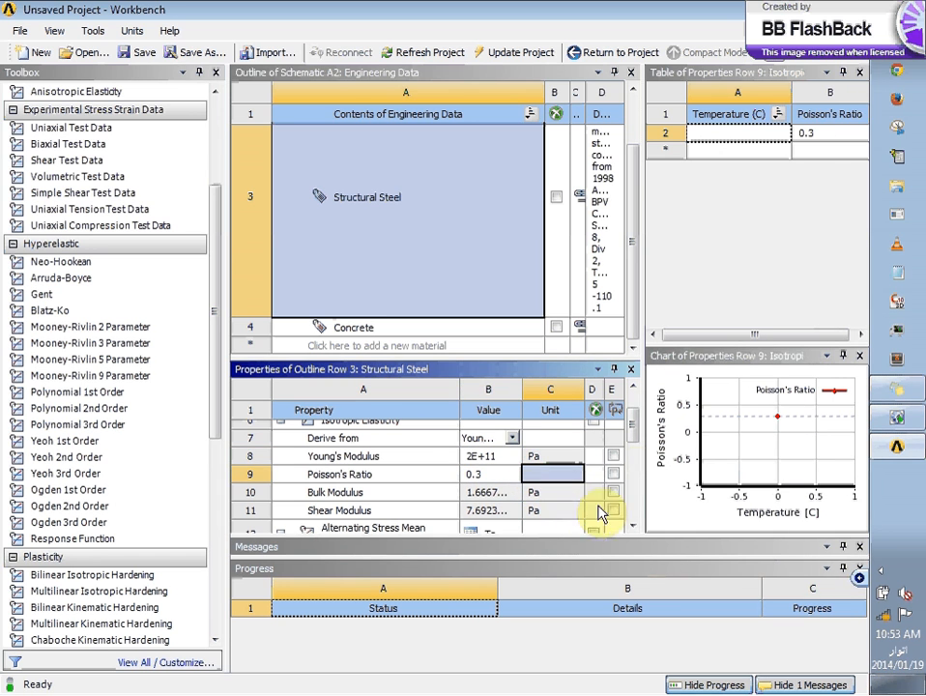
Inspect the unit of Structural Steel's Density and review the unit systems available for the project
scroll(630, 432, up, 2)
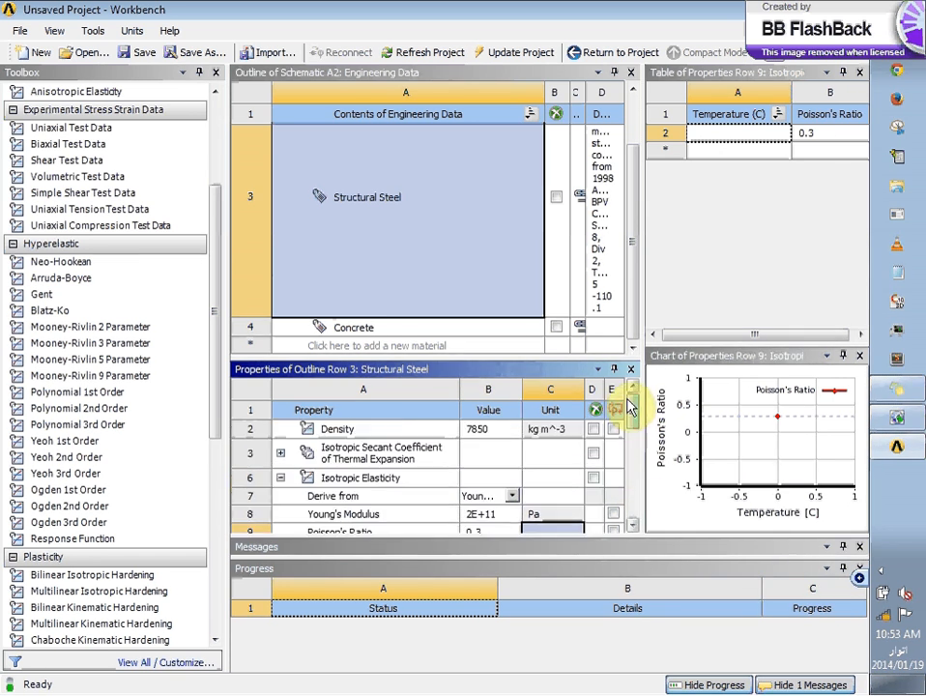
click(579, 436)
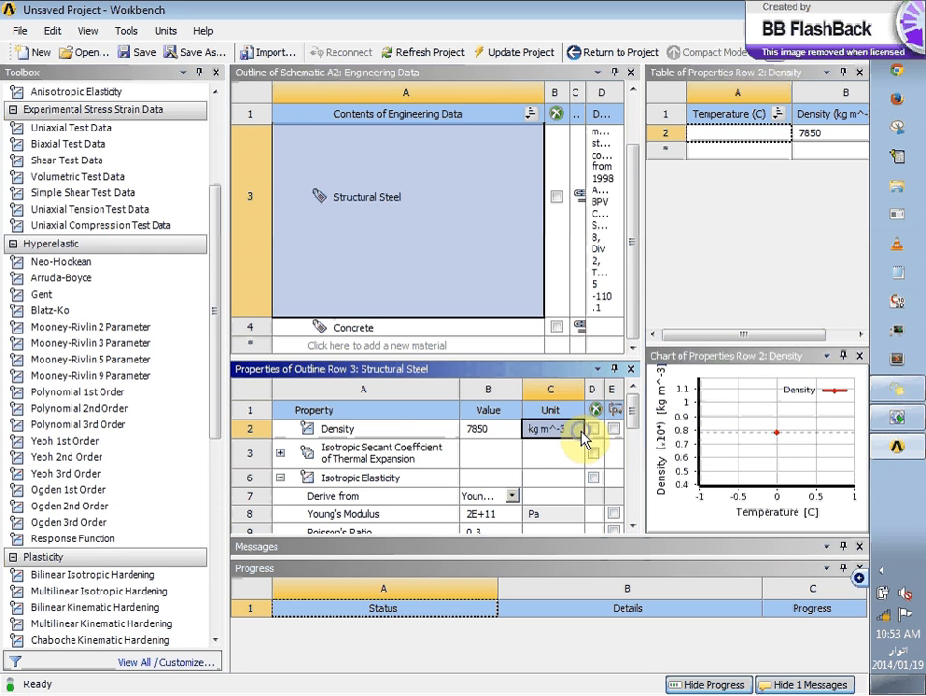
right_click(584, 437)
click(543, 454)
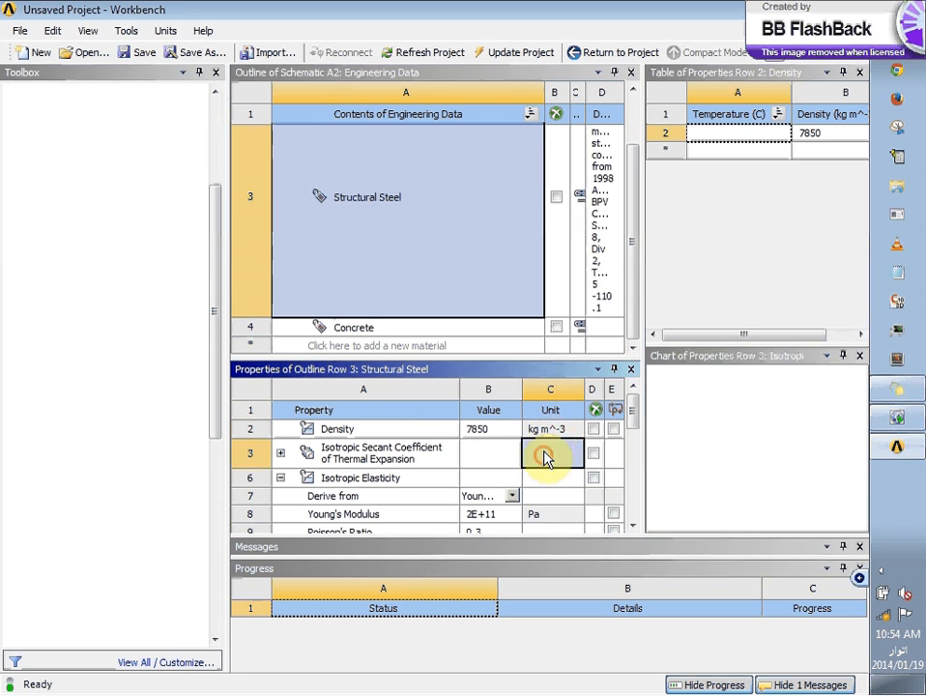
click(554, 432)
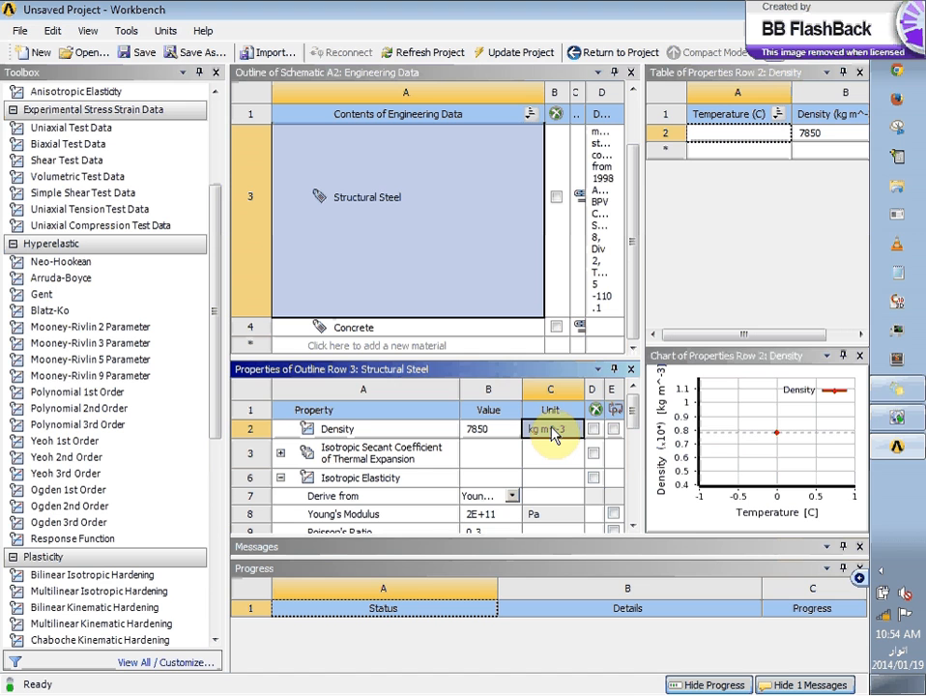
click(566, 450)
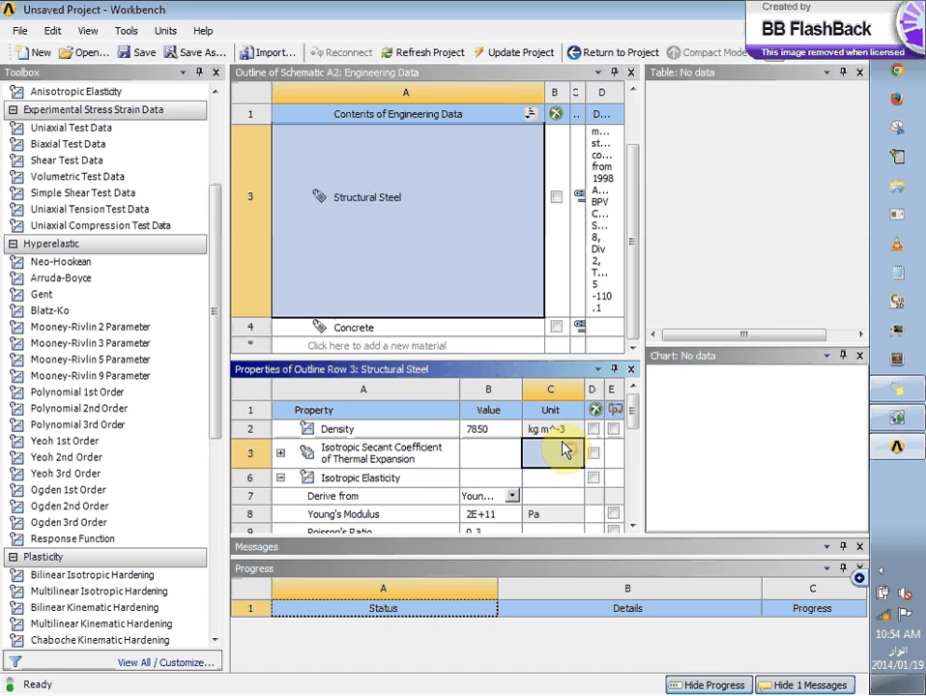
click(568, 429)
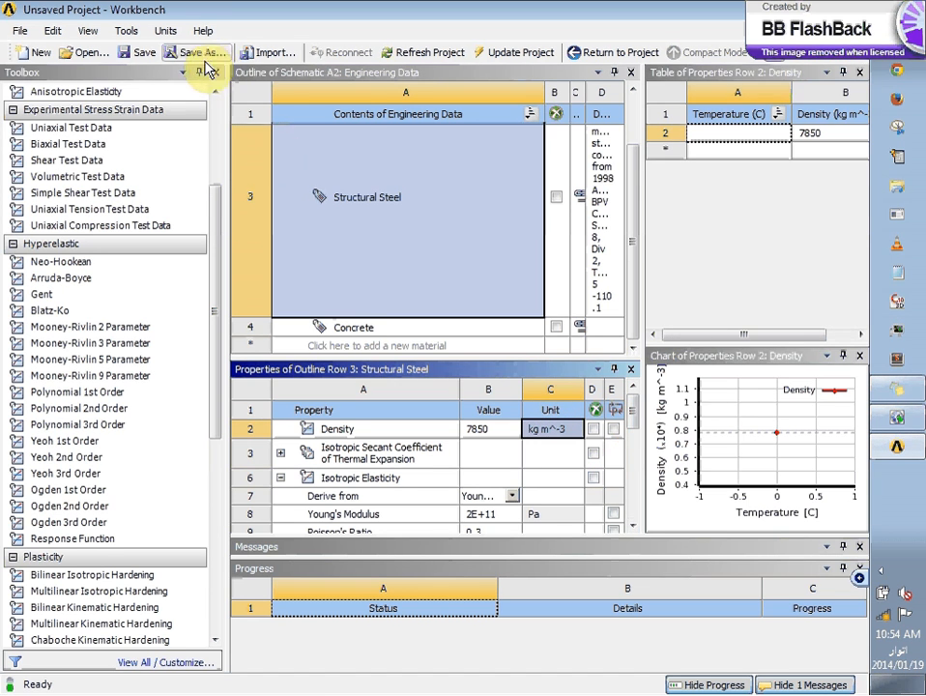
click(168, 30)
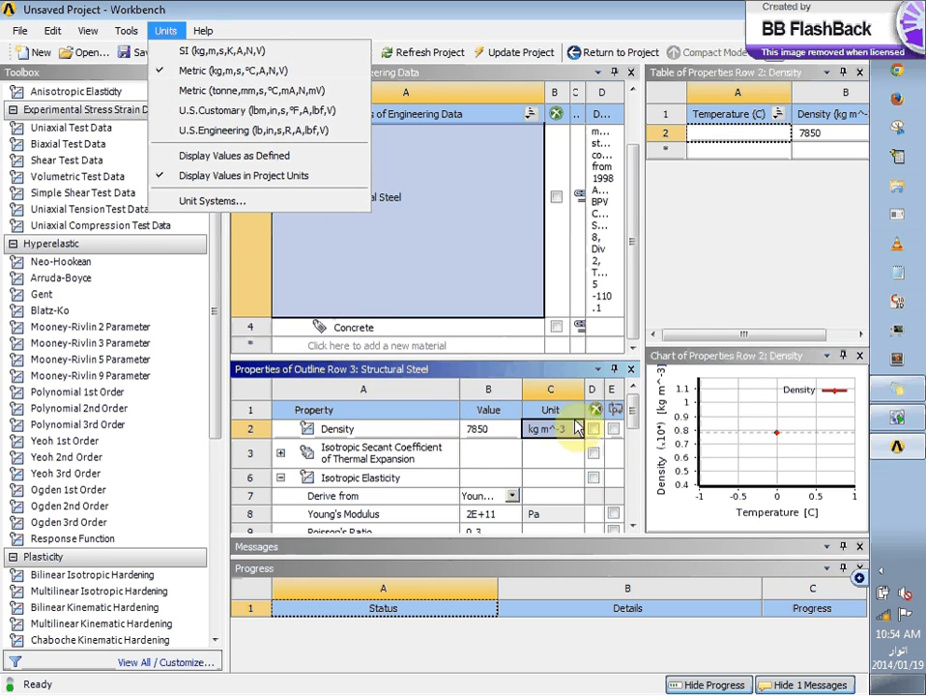
click(640, 437)
Look through Structural Steel's strain-life parameters and the physical property models, and display Concrete's elastic properties
drag(640, 429, 640, 457)
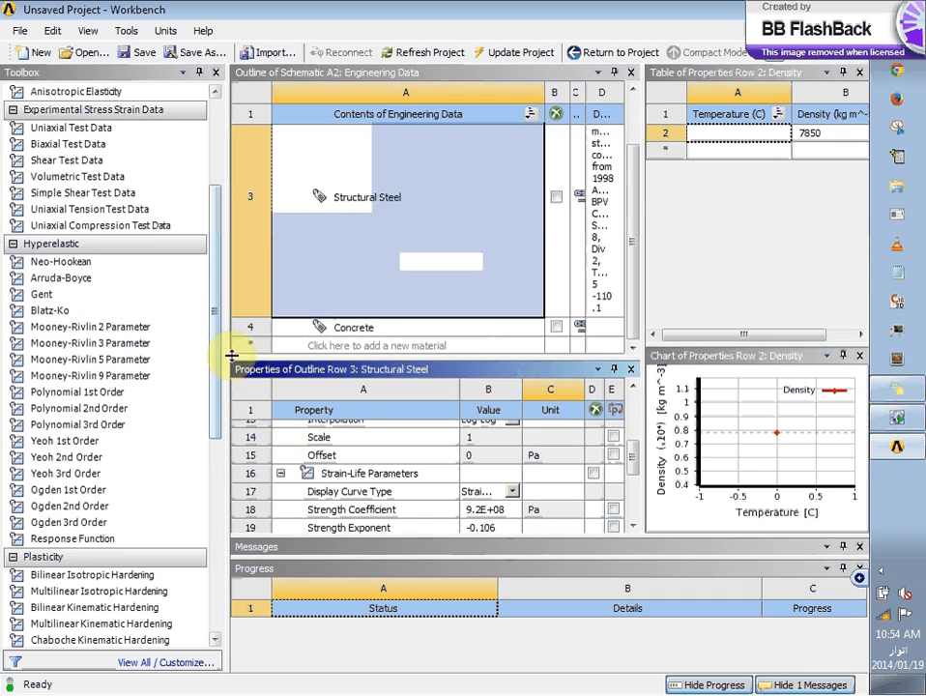
drag(217, 356, 219, 178)
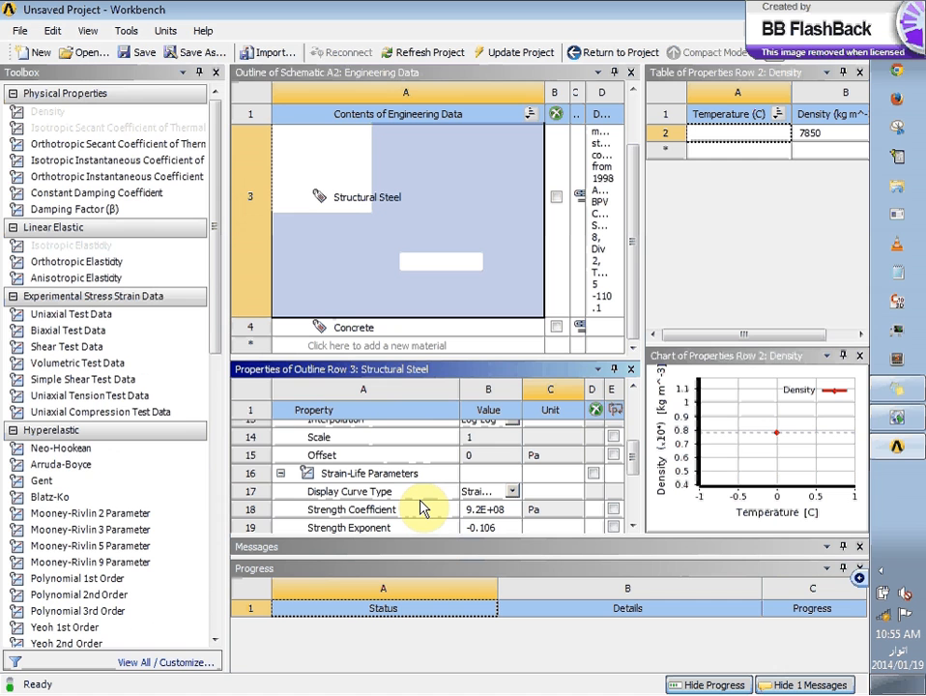
click(396, 326)
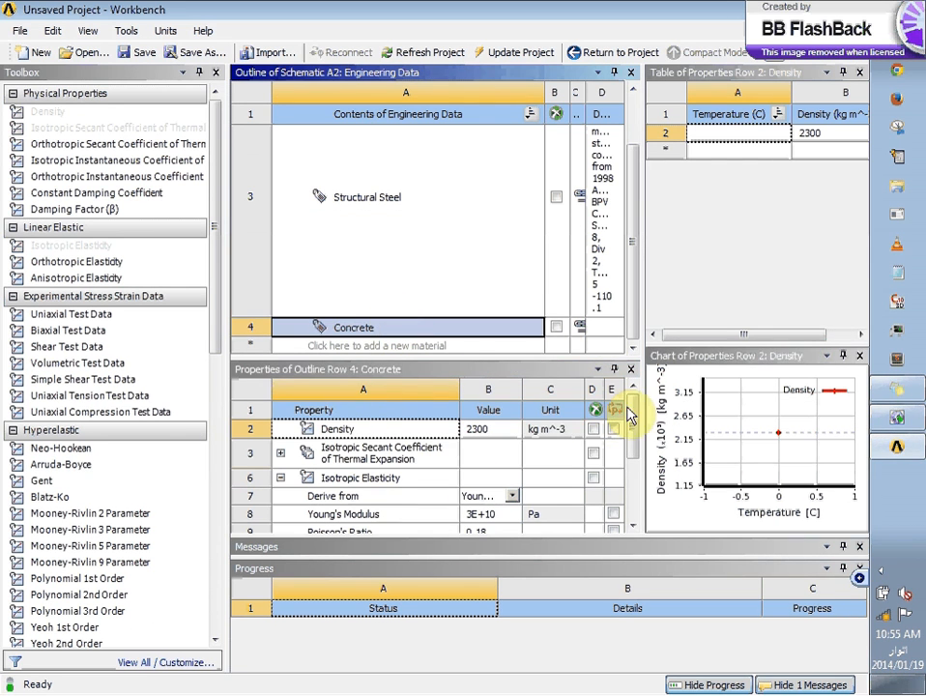
drag(633, 414, 620, 437)
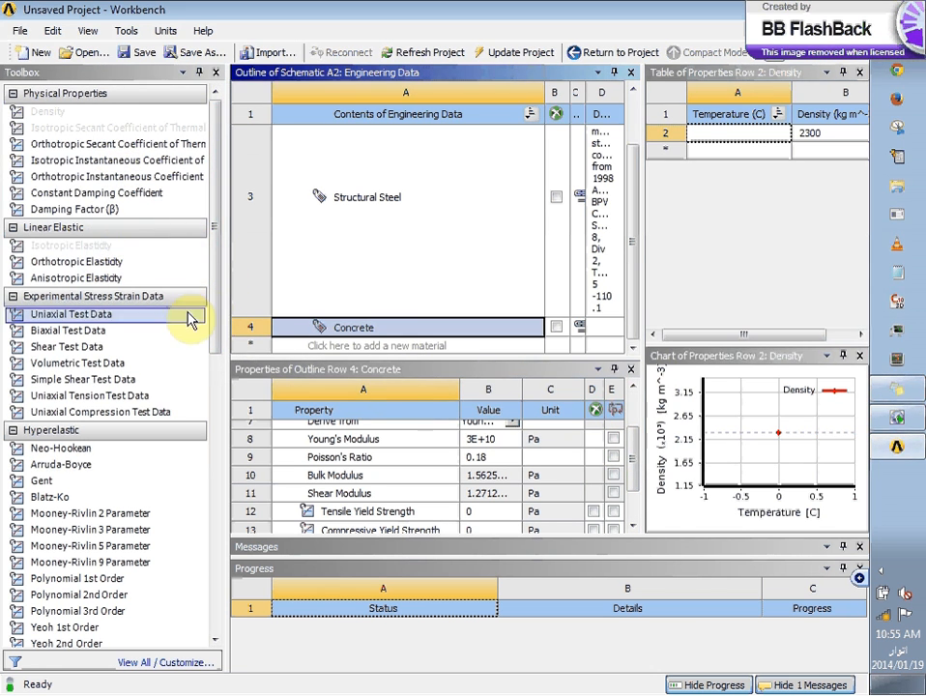
Browse the available material models down to the Strength group and select Neo-Hookean under Hyperelastic
drag(224, 309, 220, 584)
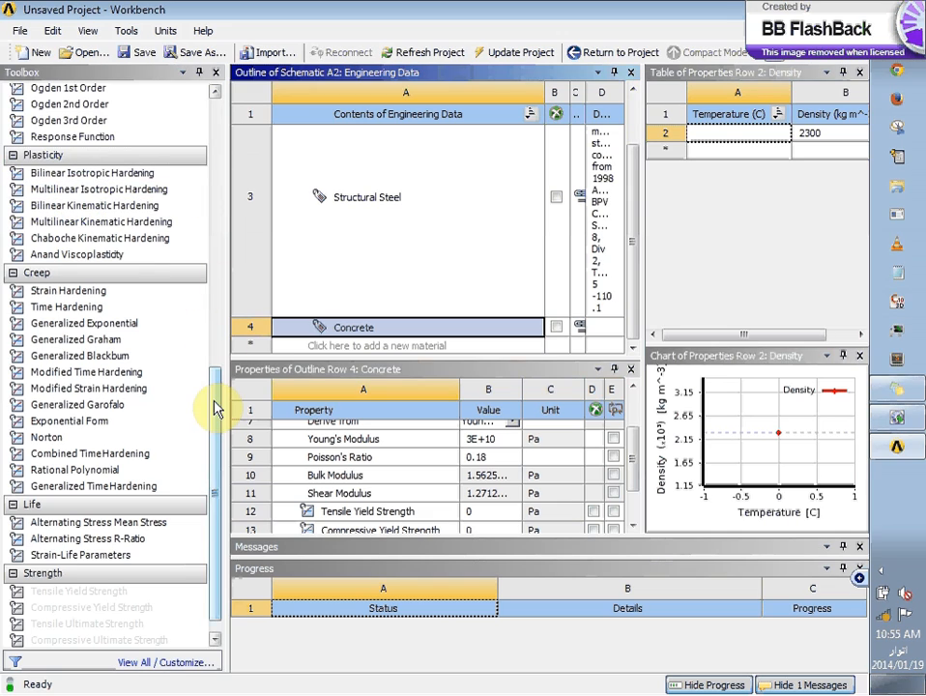
drag(215, 405, 207, 260)
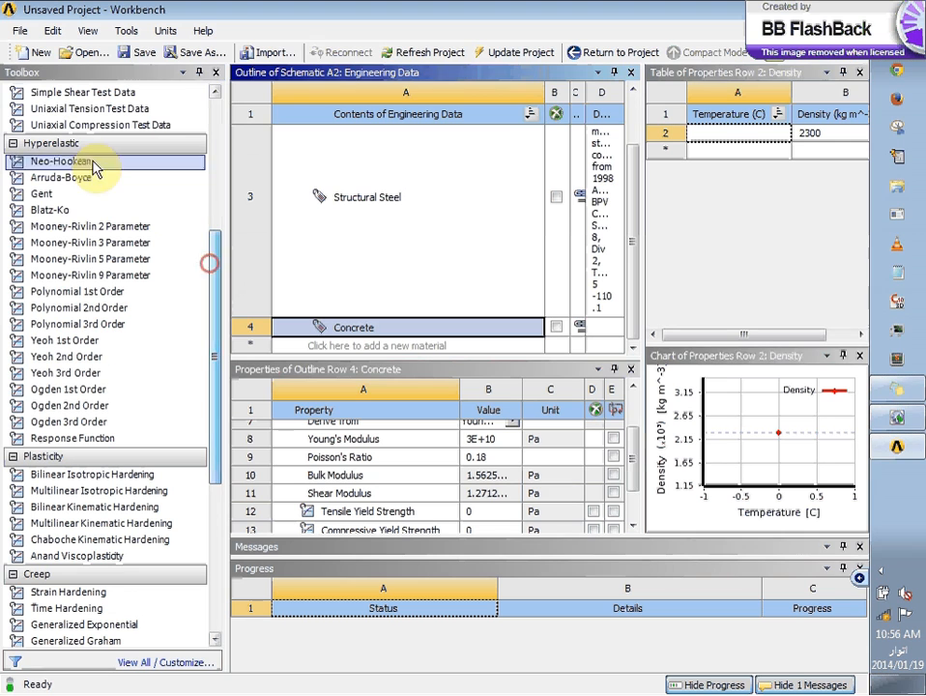
click(77, 160)
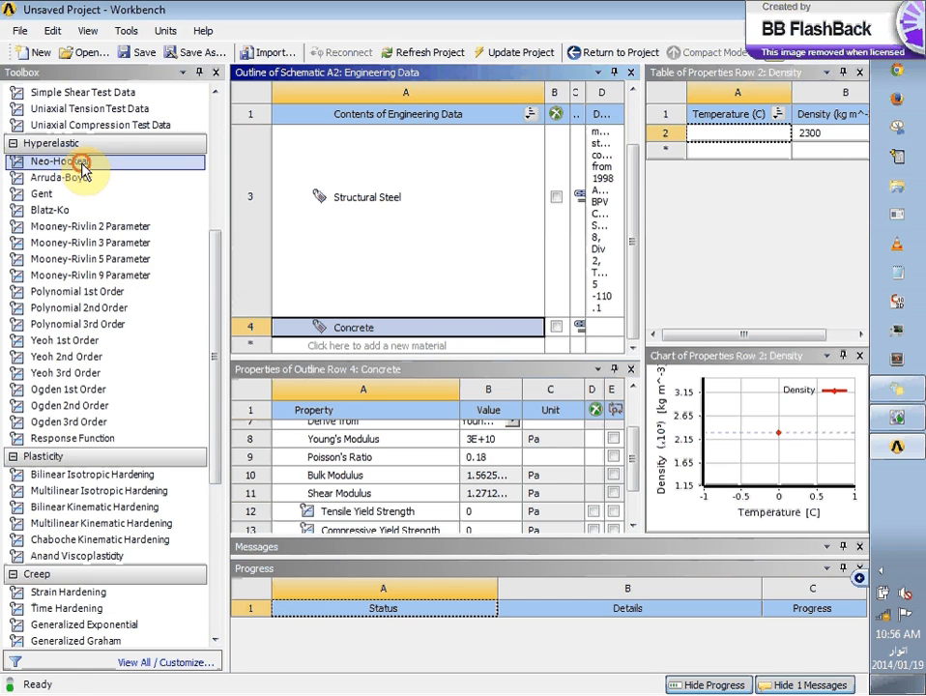
drag(103, 160, 152, 180)
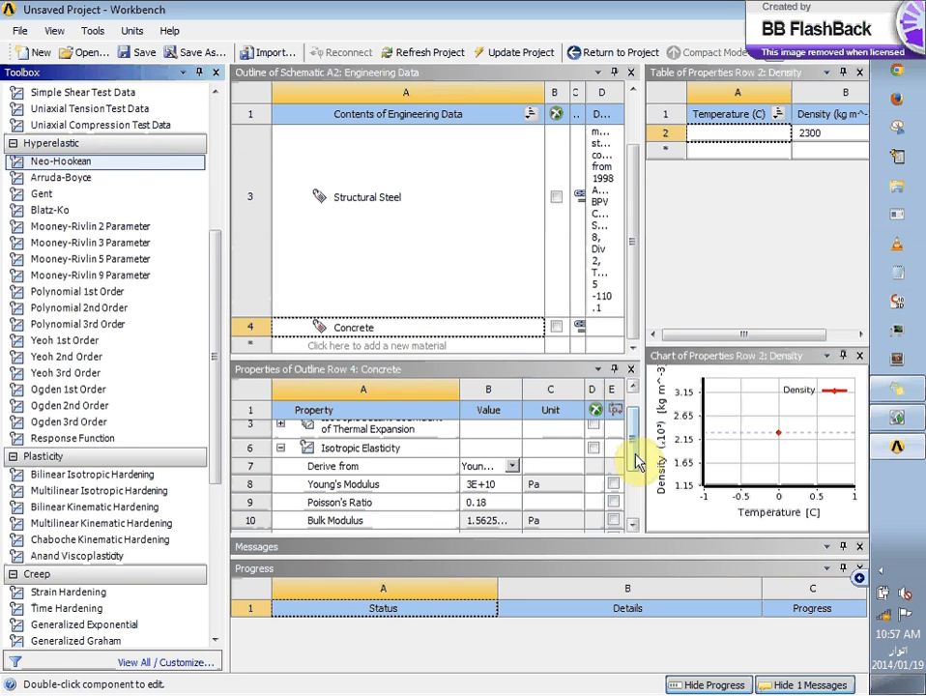
Examine Concrete's yield and ultimate strength properties, and display Structural Steel's properties from Density to Tensile Ultimate Strength
drag(633, 462, 629, 519)
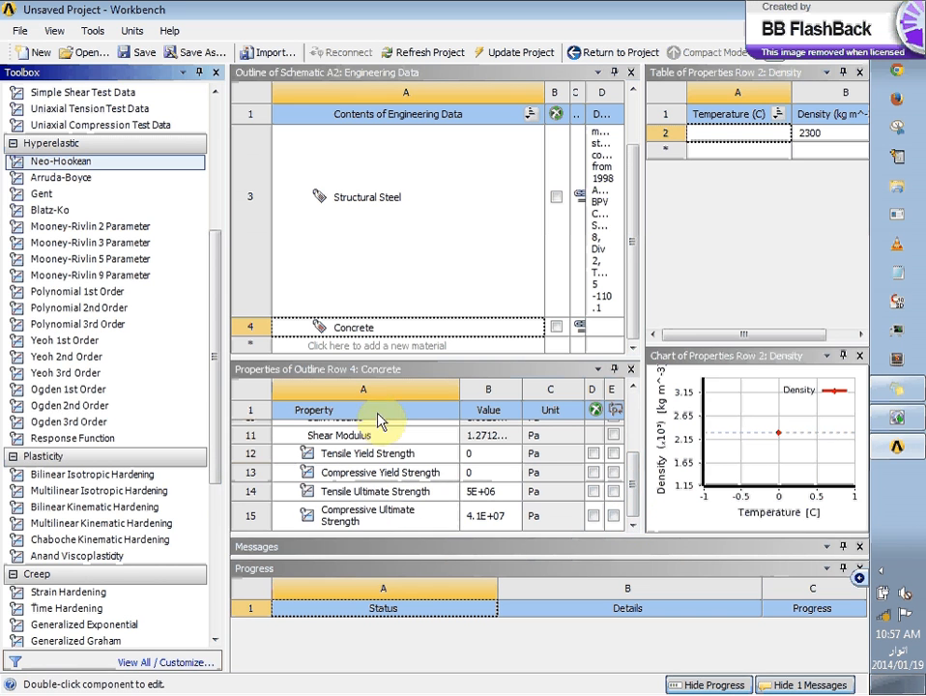
click(409, 263)
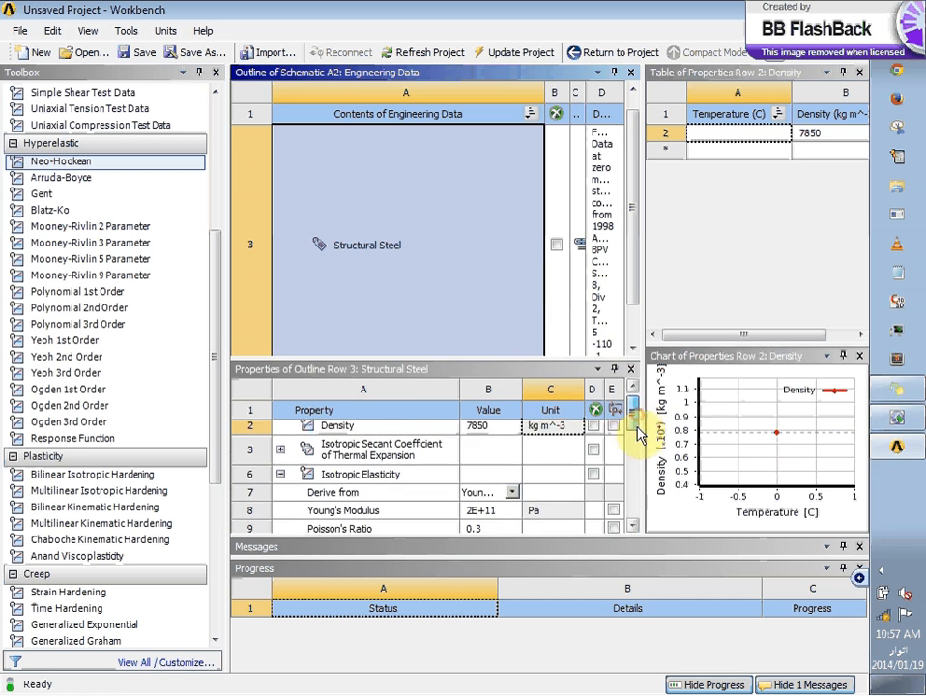
scroll(636, 445, down, 3)
scroll(635, 467, down, 1)
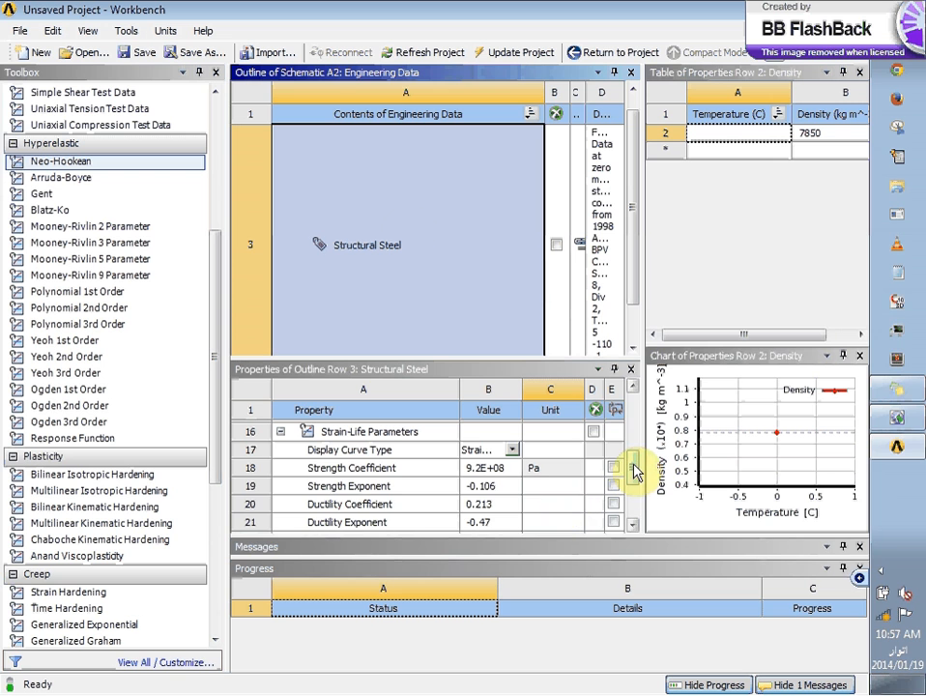
drag(633, 474, 634, 497)
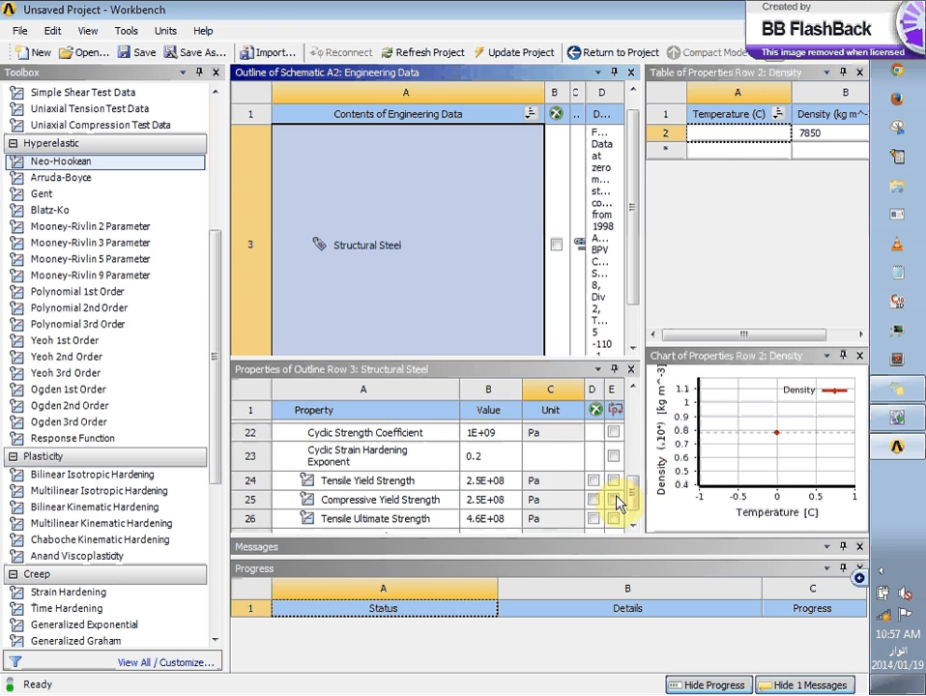
Examine Structural Steel's Tensile Yield Strength and Compressive Yield Strength in the property table
scroll(634, 501, down, 1)
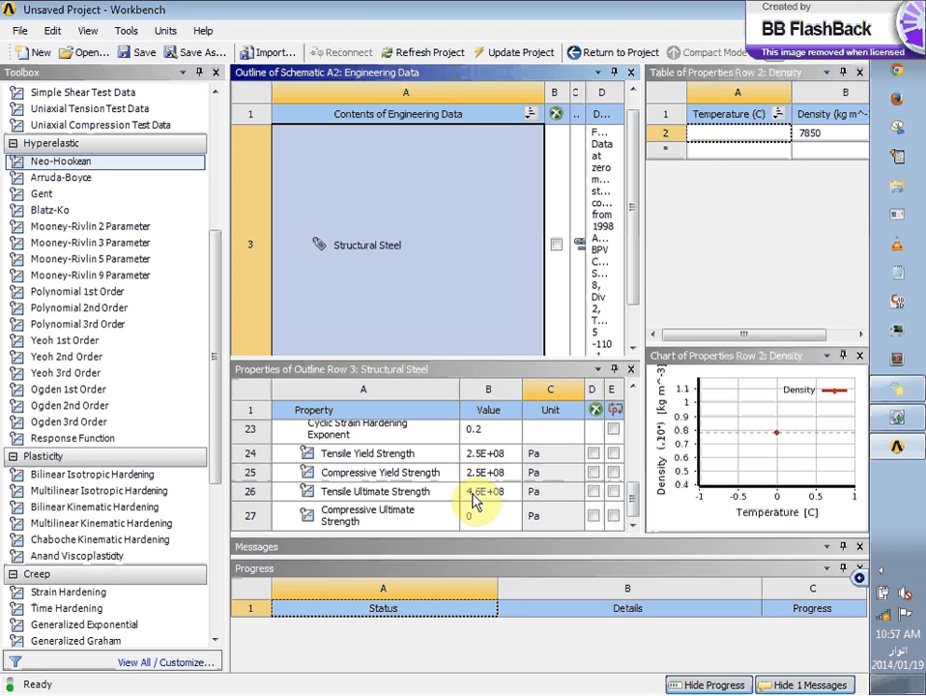
click(333, 452)
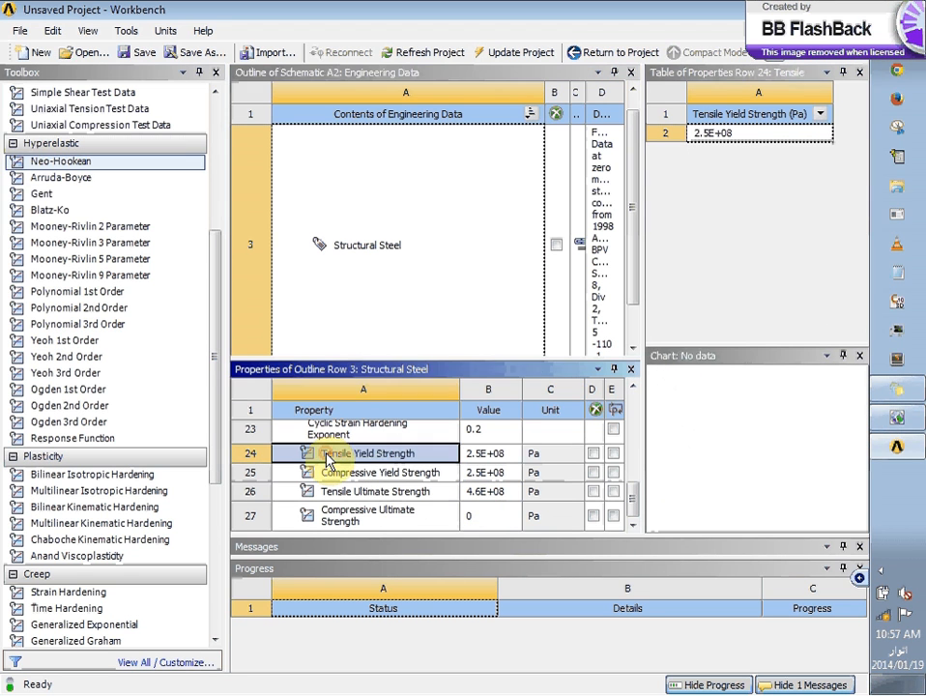
click(764, 140)
click(765, 140)
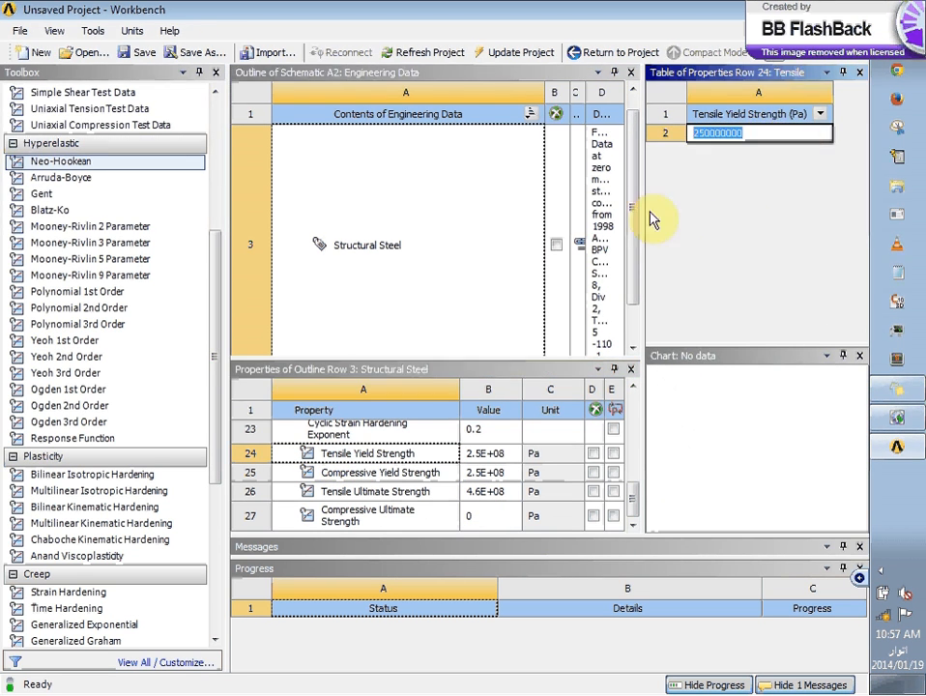
click(405, 473)
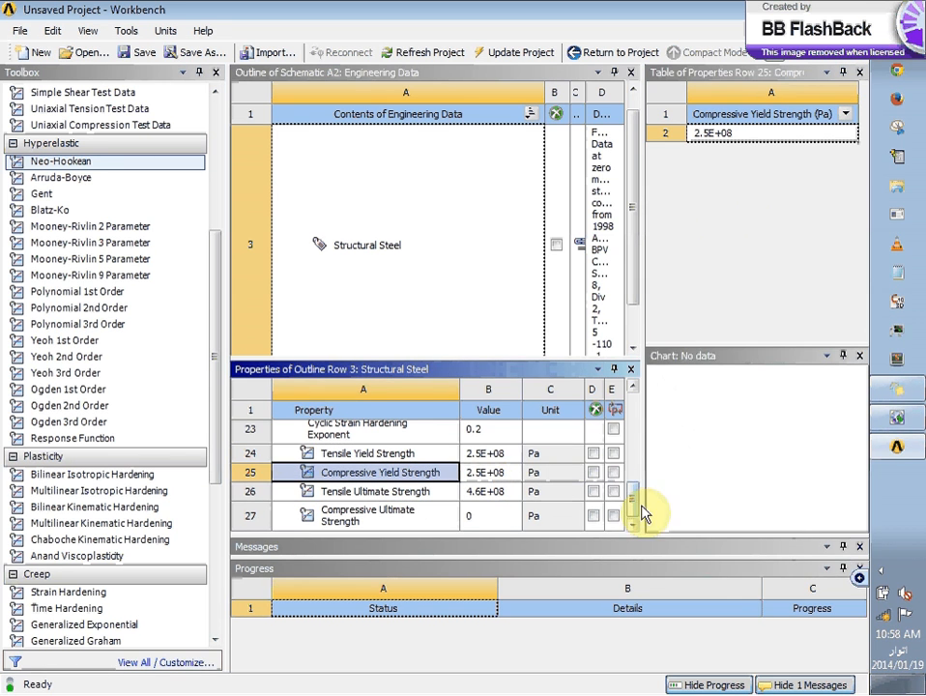
Display Structural Steel's Young's Modulus and examine the blank temperature and modulus entry row of its table
drag(634, 510, 626, 430)
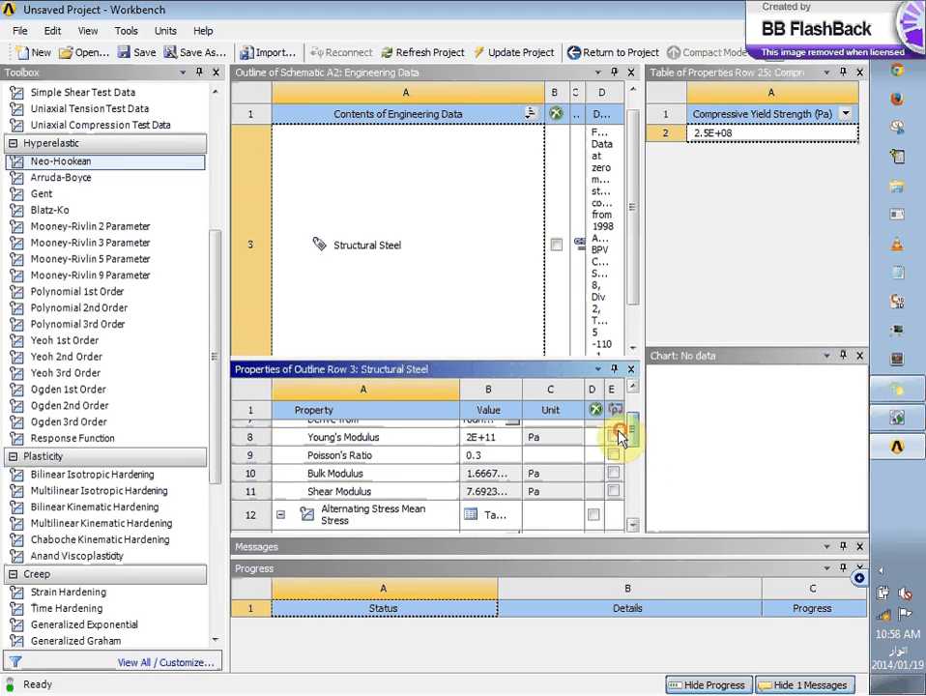
click(403, 437)
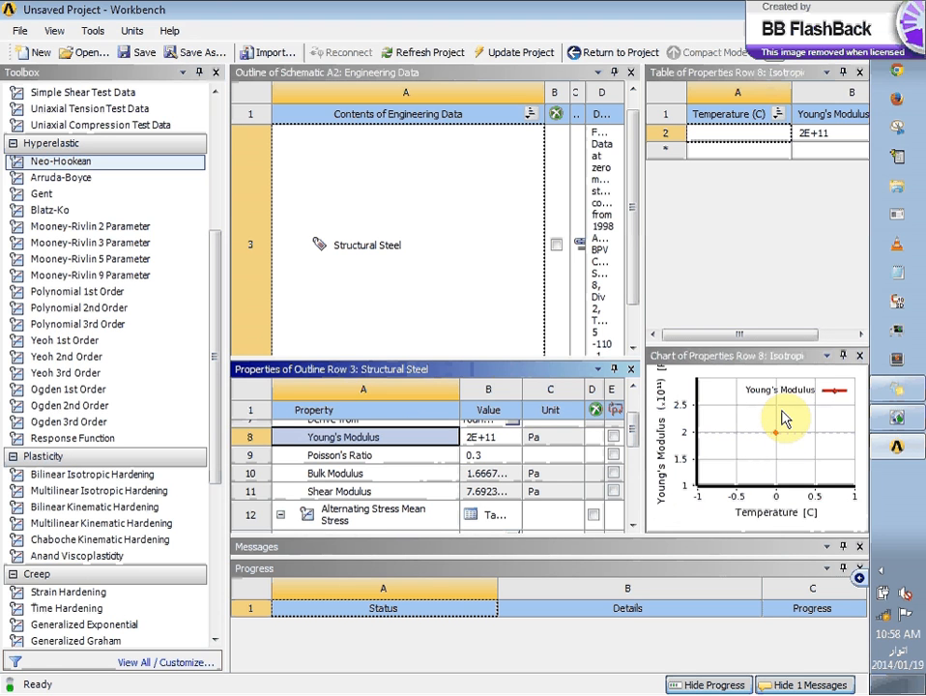
click(774, 150)
click(828, 154)
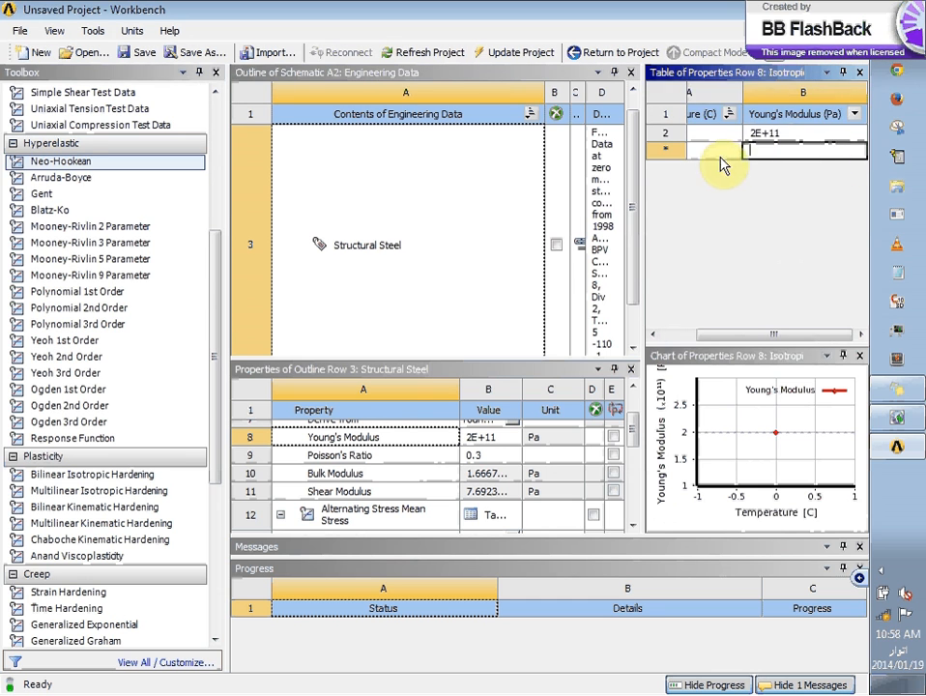
click(716, 151)
click(820, 152)
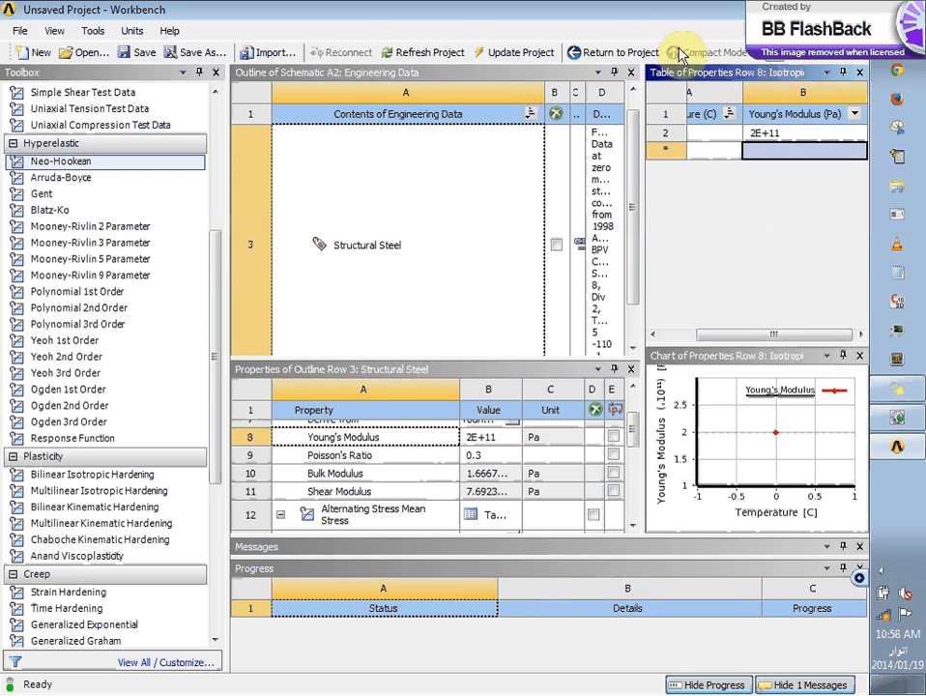
Return to the project and review the Geometry cell's properties, including the Analysis Type choices and Advanced Geometry Options
click(592, 52)
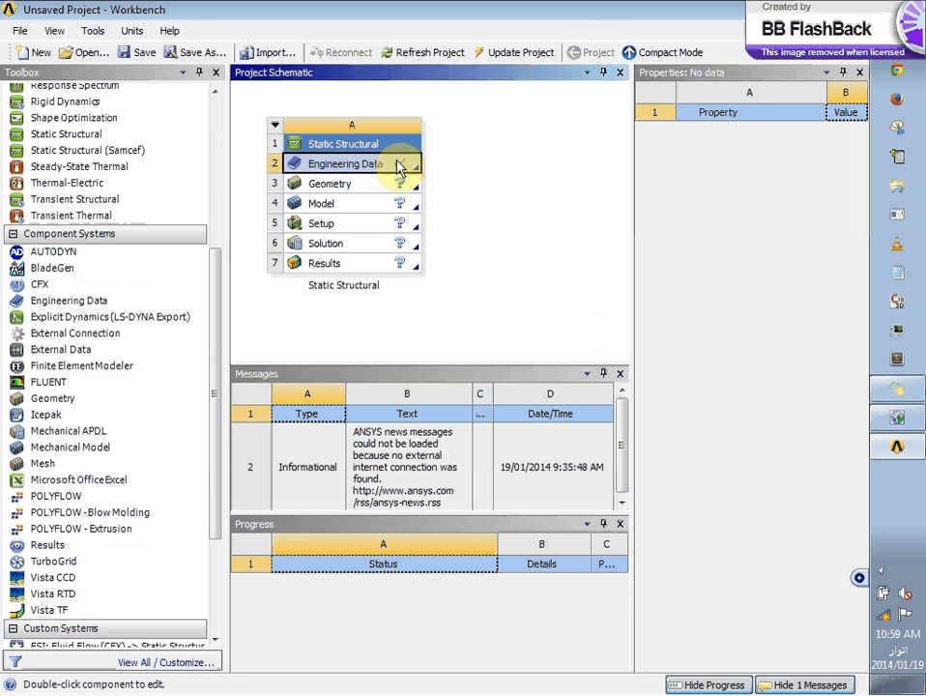
click(352, 193)
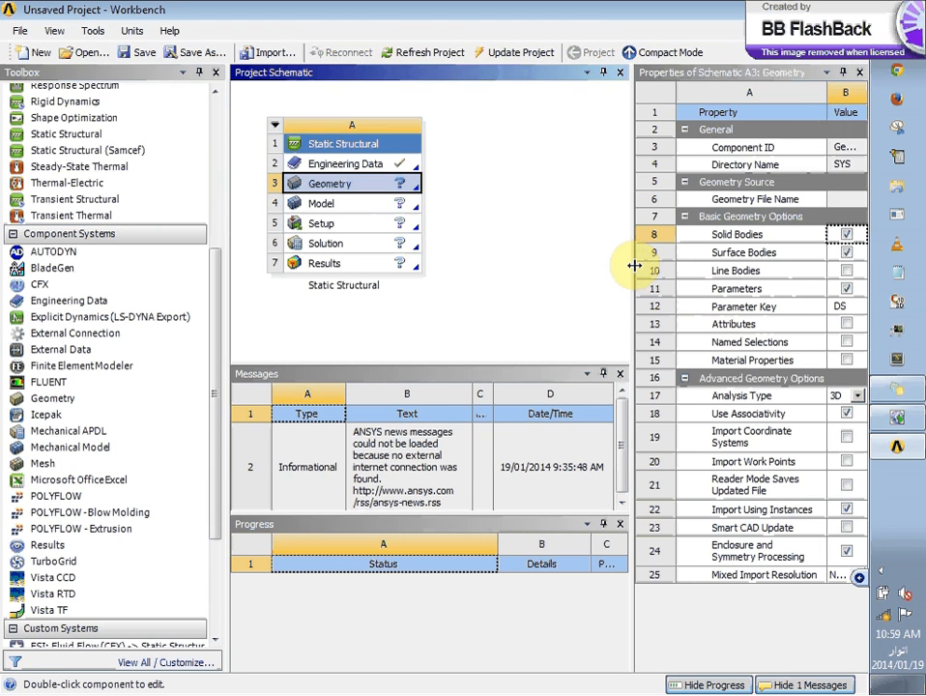
drag(634, 265, 479, 273)
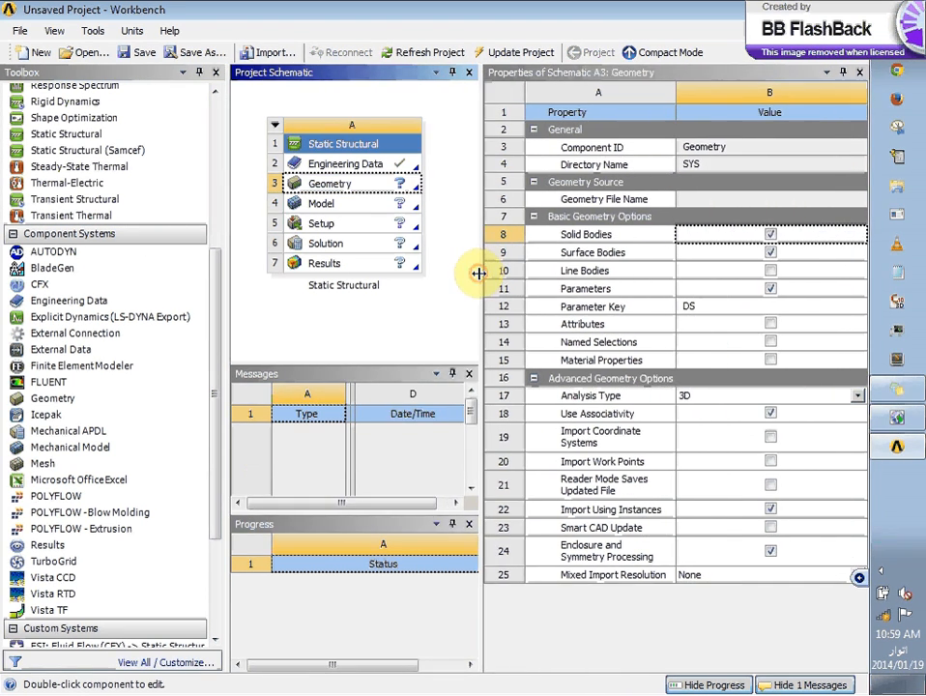
click(706, 396)
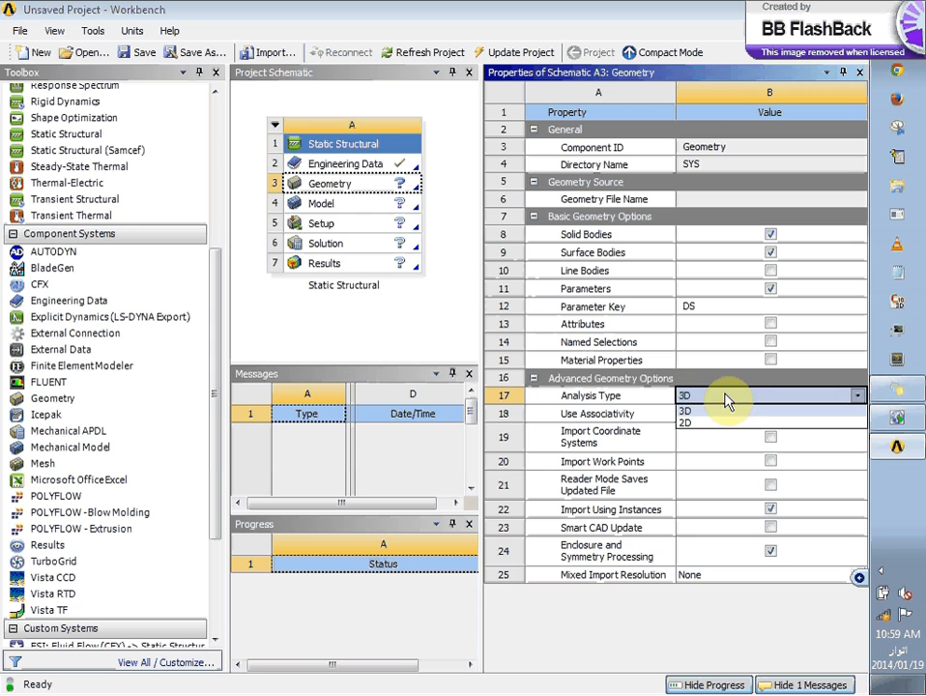
double_click(679, 380)
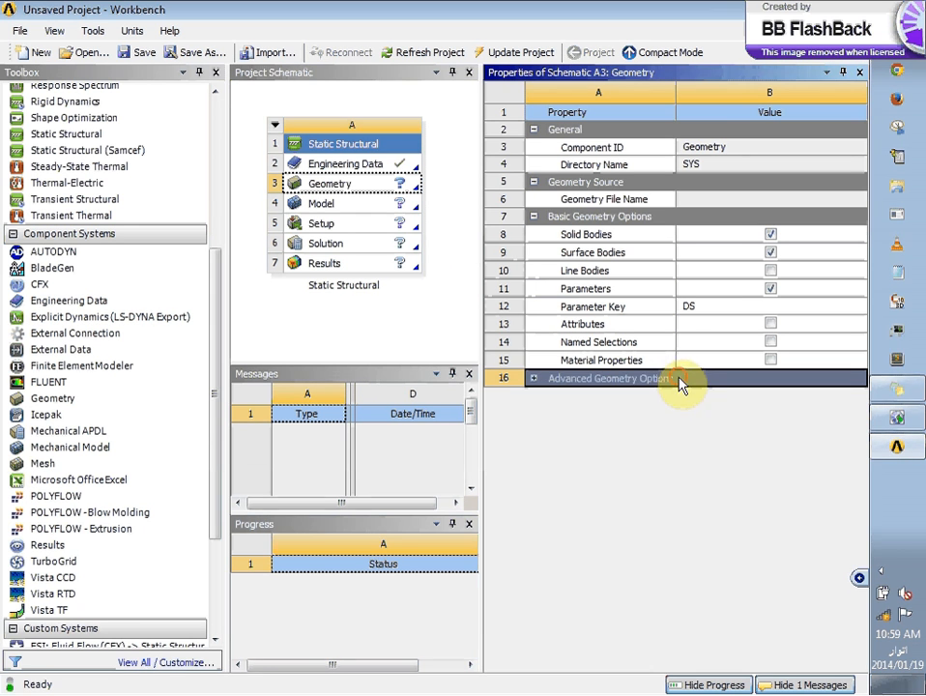
click(534, 379)
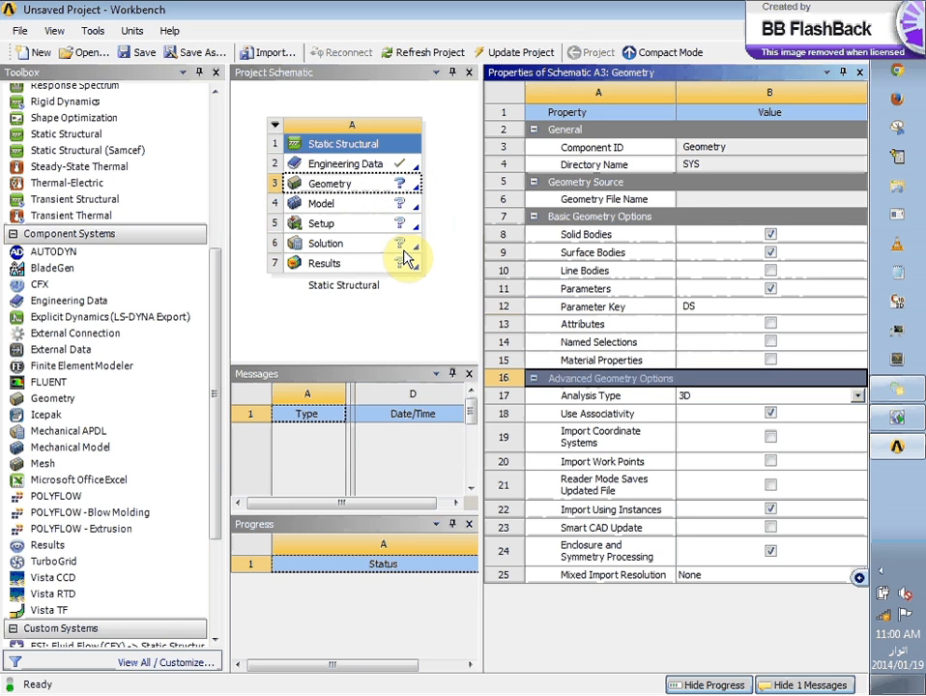
Create a new geometry for the Static Structural system in DesignModeler with Inch as the length unit
right_click(371, 187)
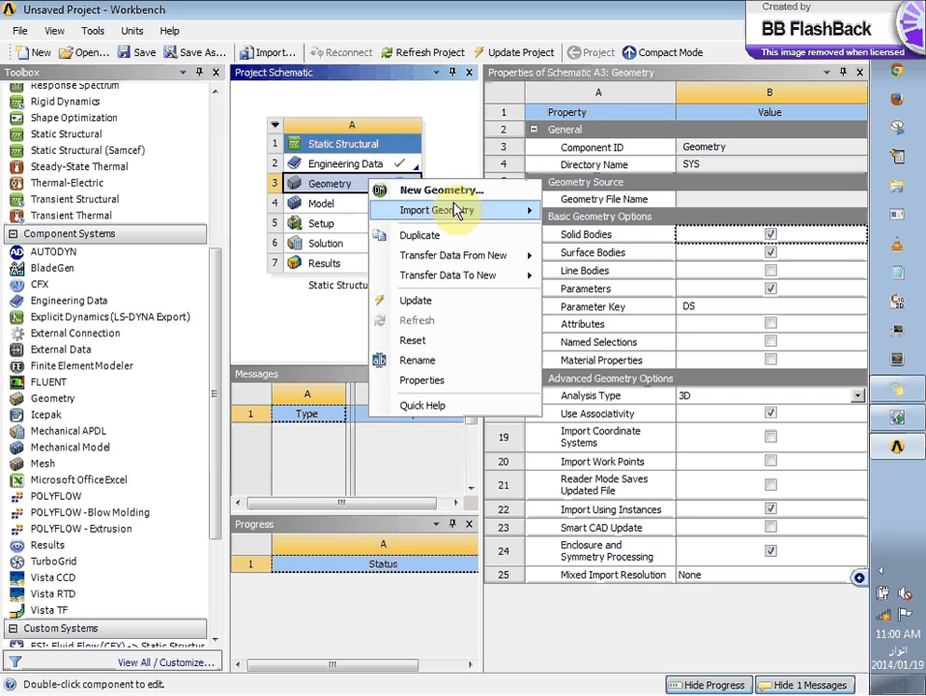
mouse_move(456, 220)
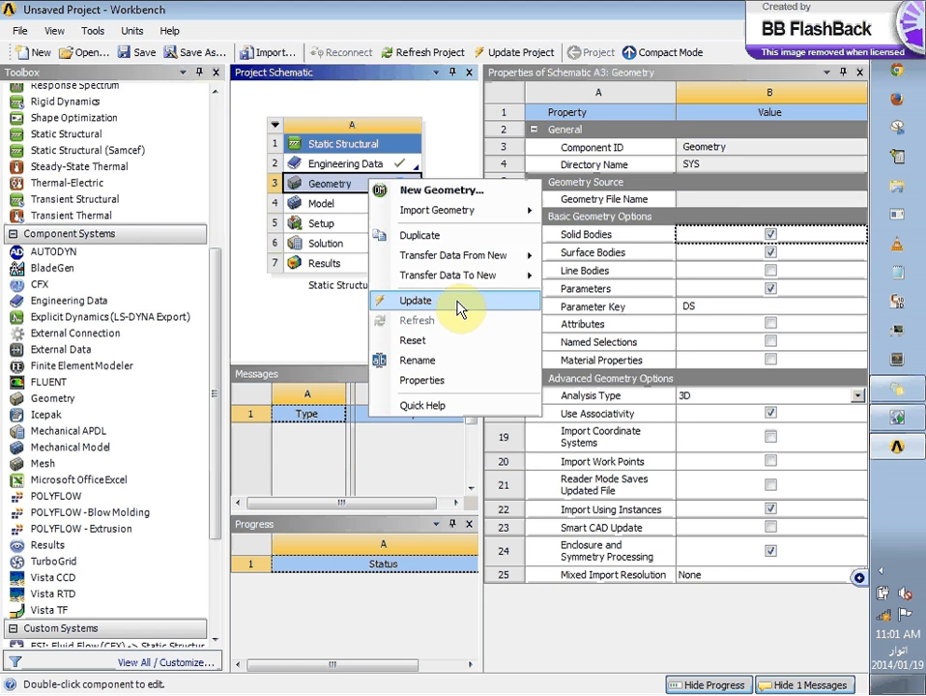
click(461, 193)
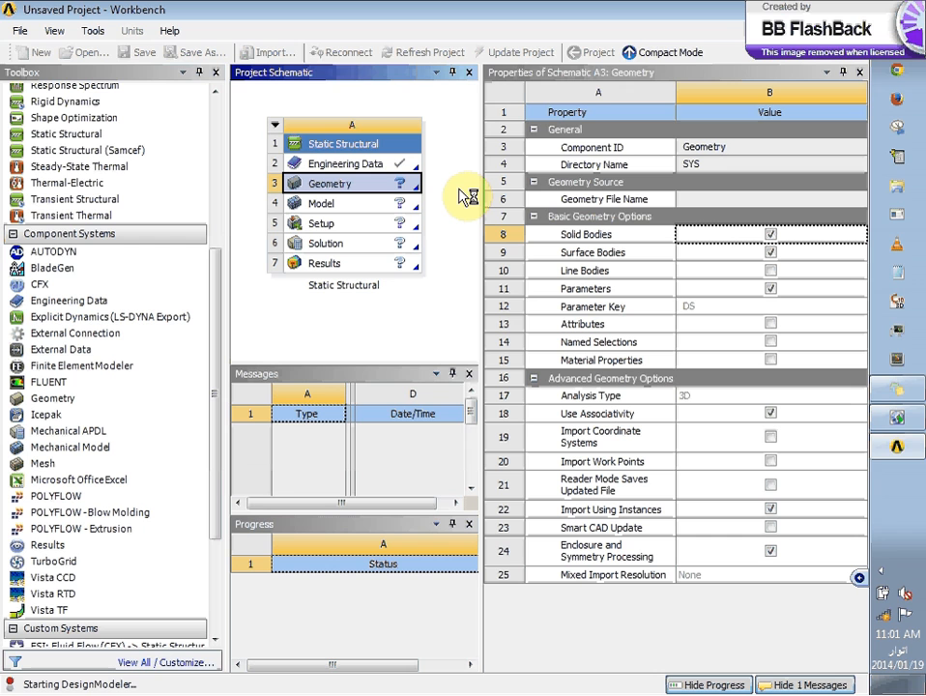
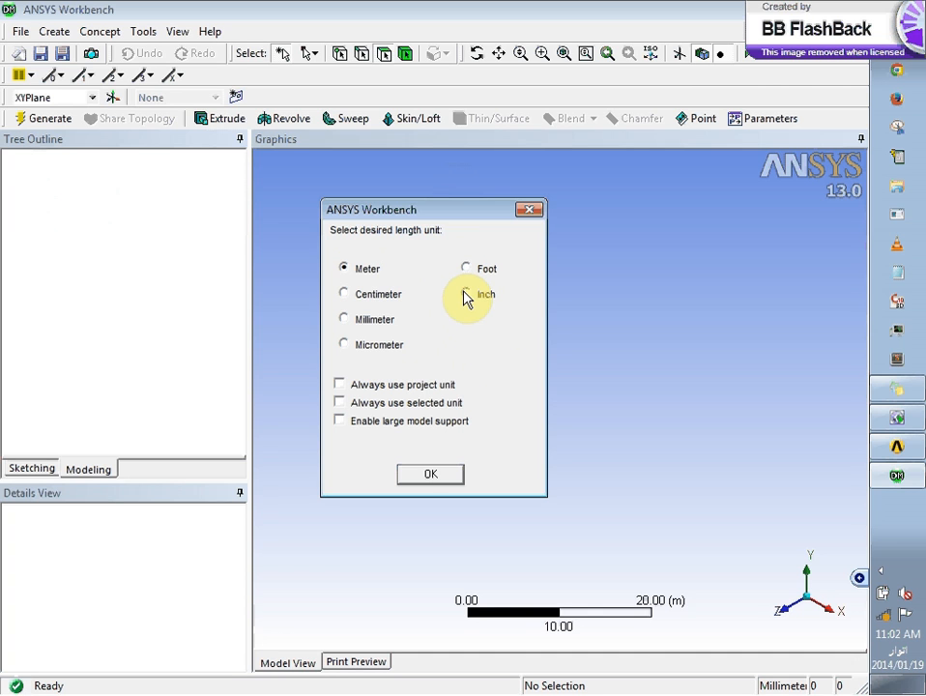
click(465, 295)
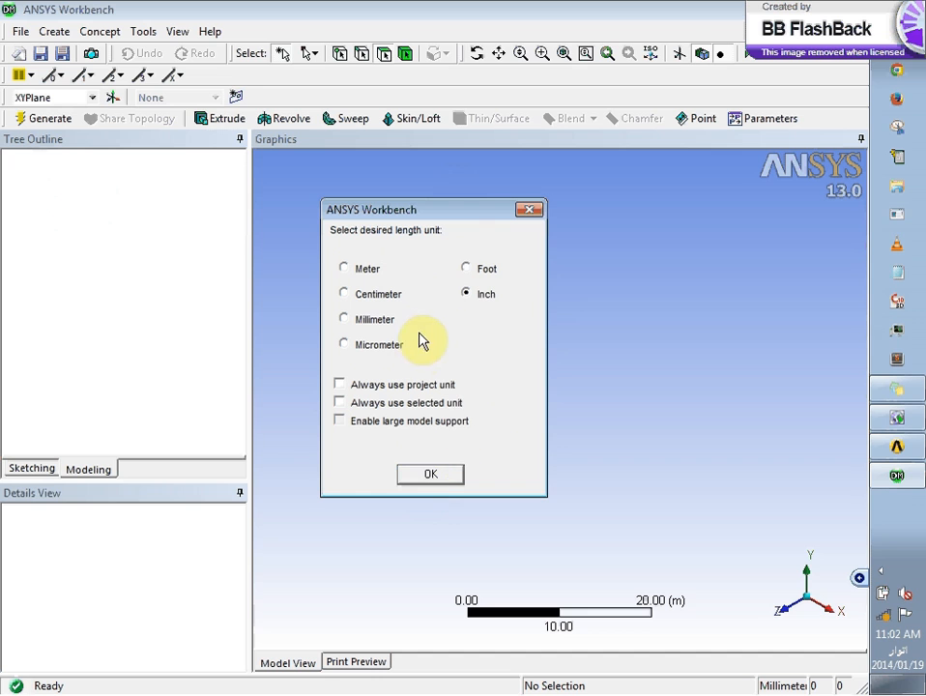
click(435, 475)
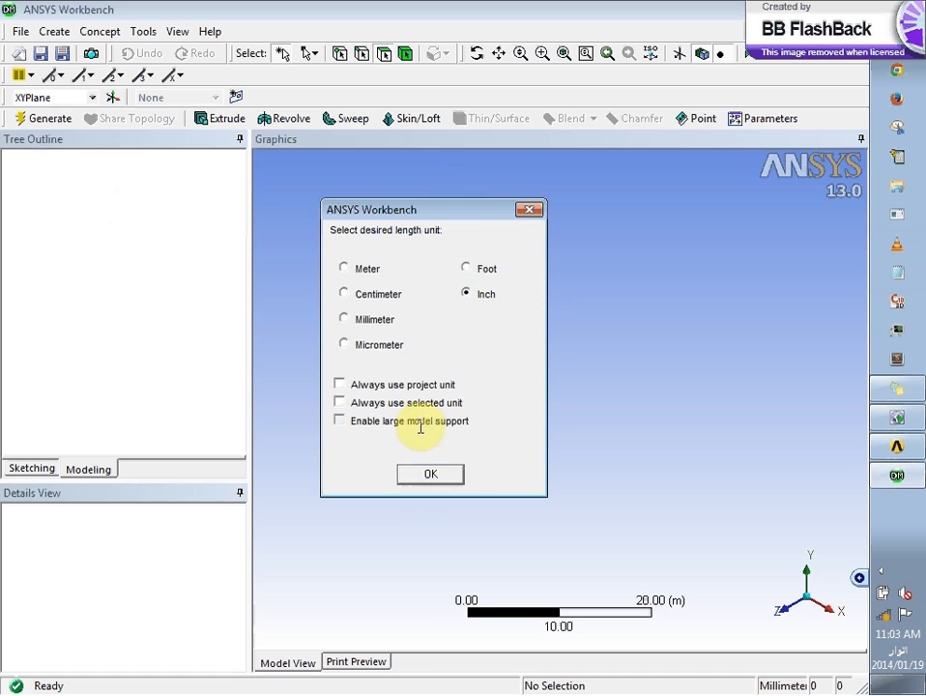
click(426, 476)
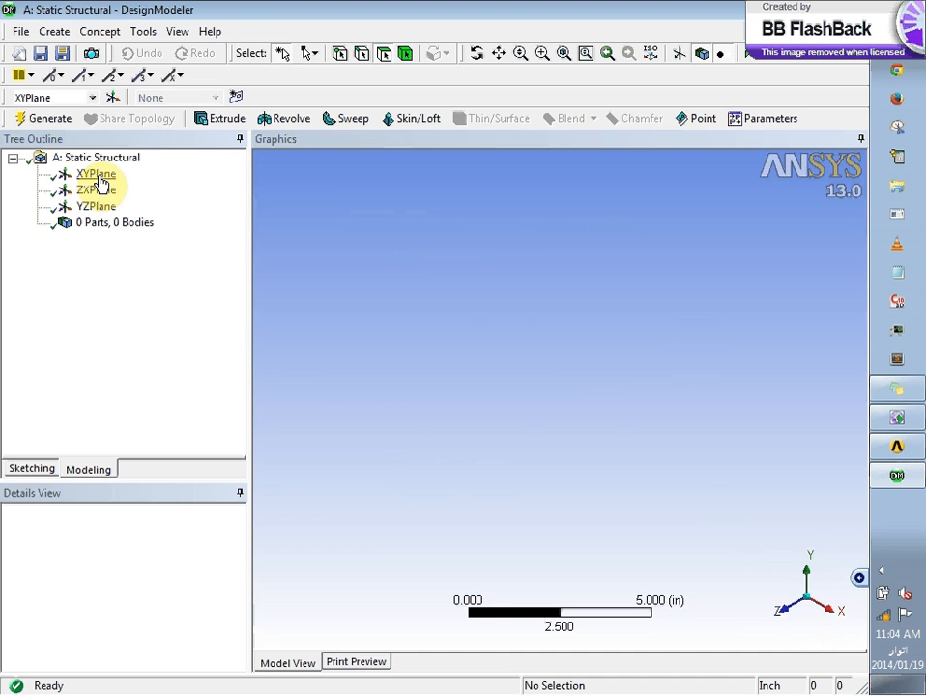
Display XYPlane, ZXPlane and YZPlane one after another, leaving YZPlane active
click(100, 177)
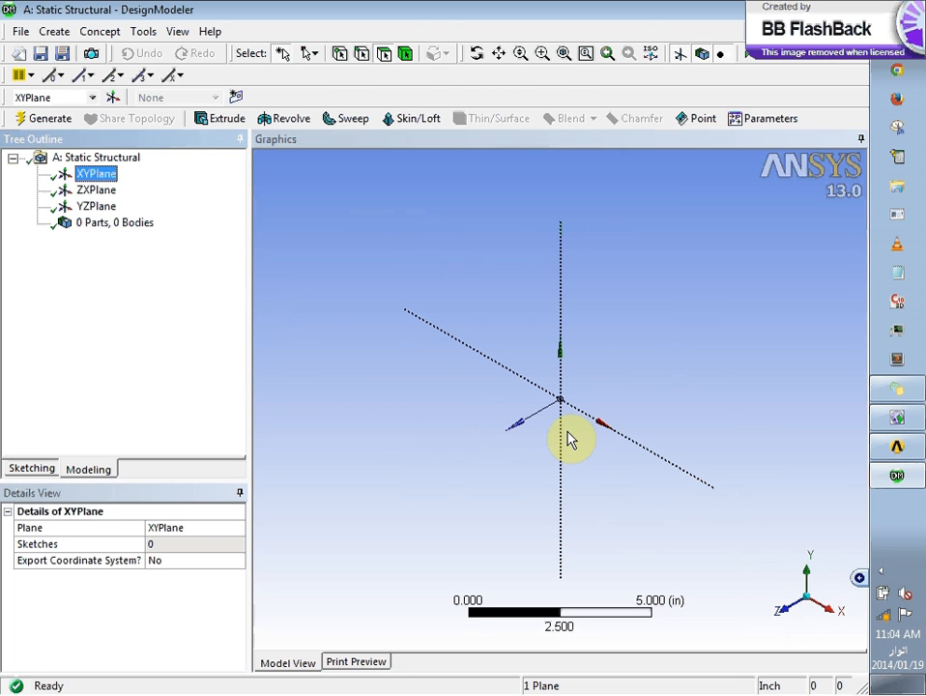
click(99, 192)
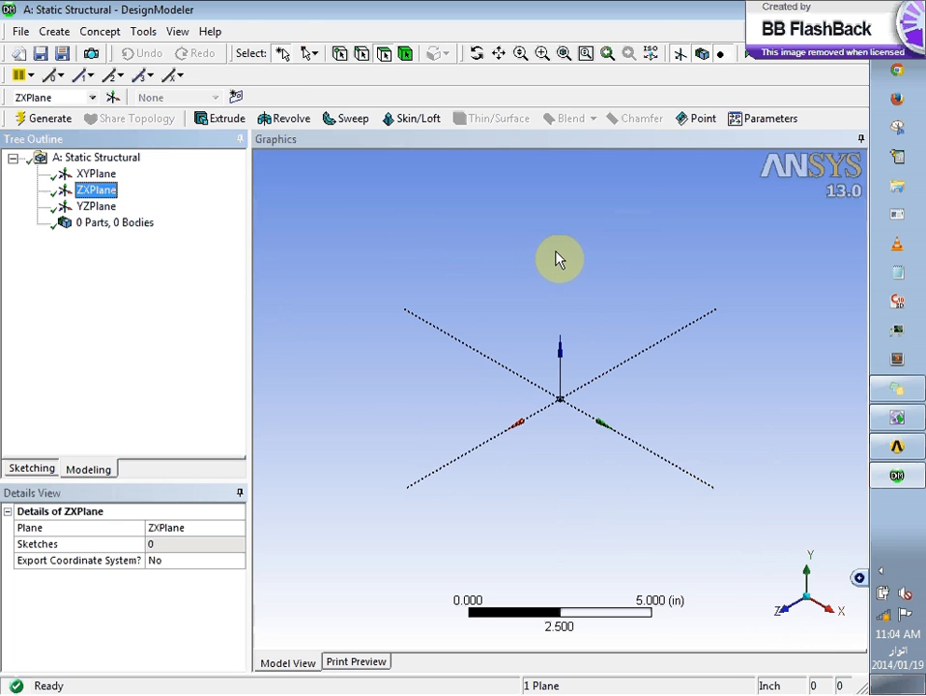
click(97, 206)
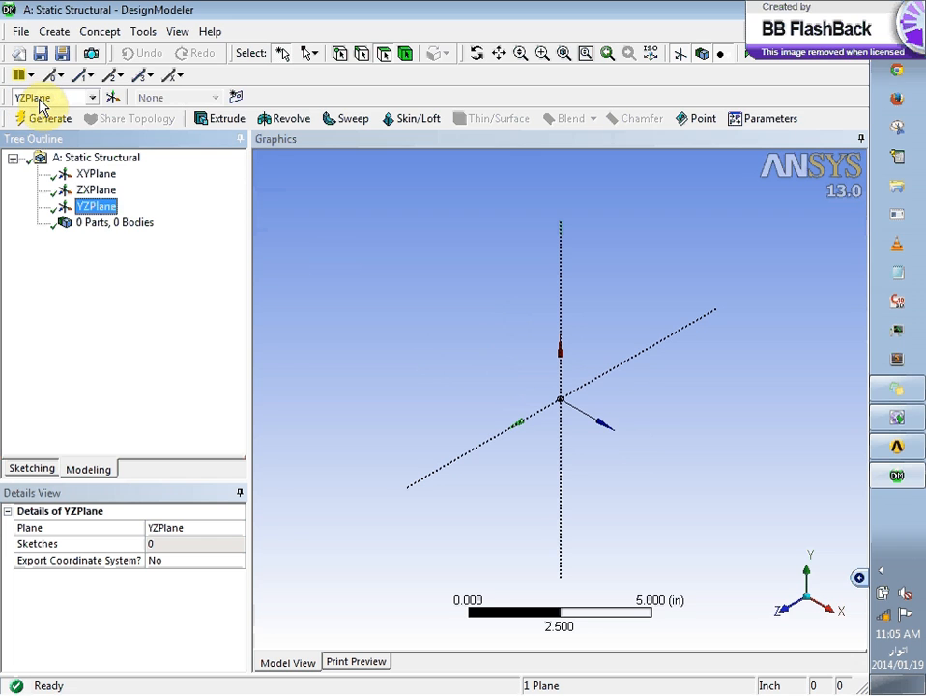
Start a new plane from YZPlane and look over its normal-reversal and XY-axis flip settings
click(113, 98)
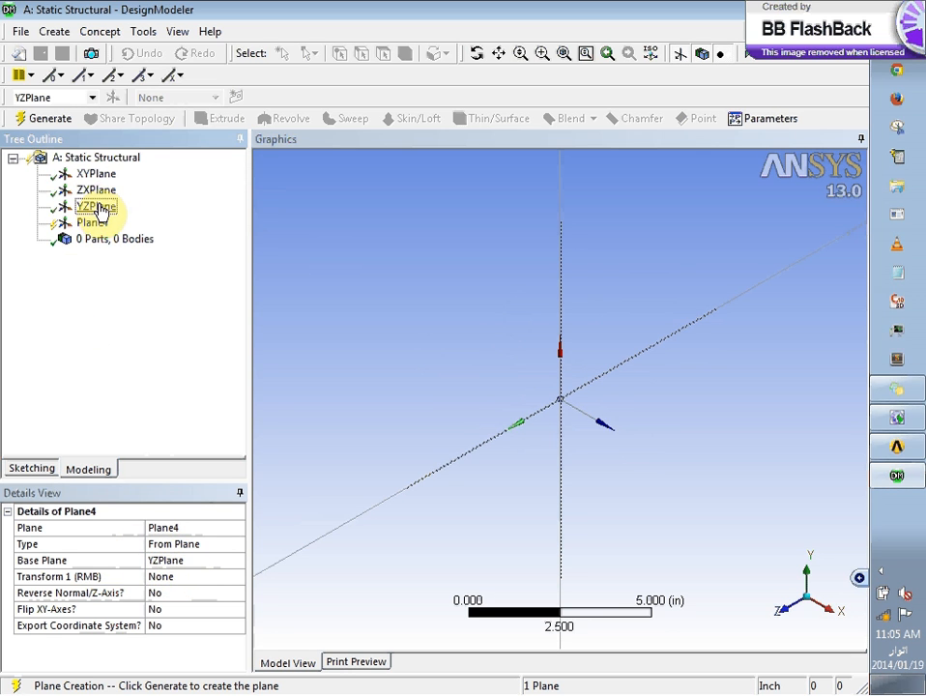
click(171, 594)
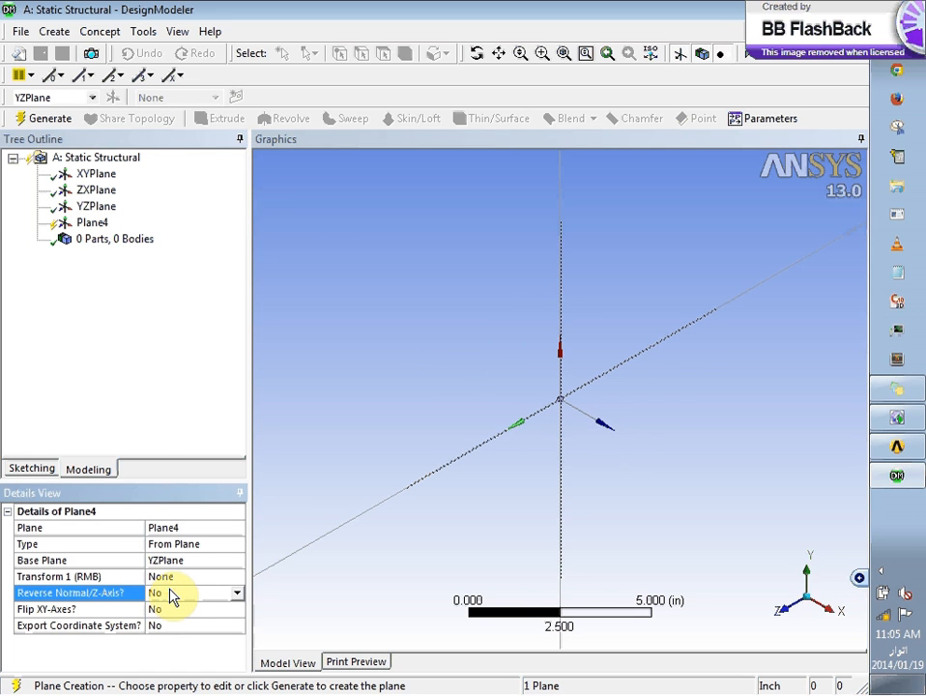
click(178, 610)
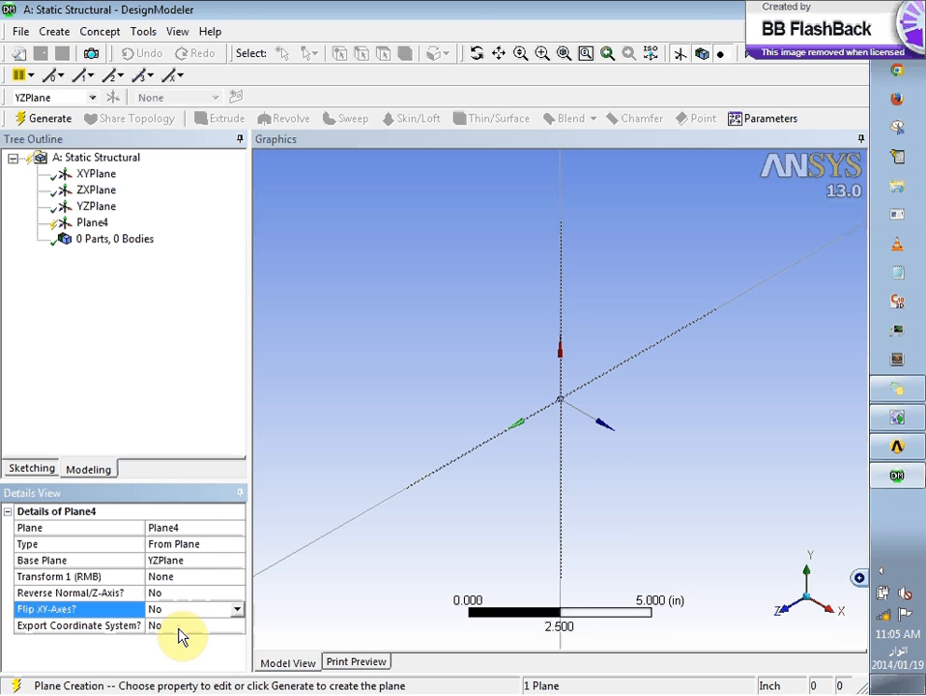
Try exporting the new plane's coordinate system with Yes, and set the option back to No
click(179, 628)
click(240, 626)
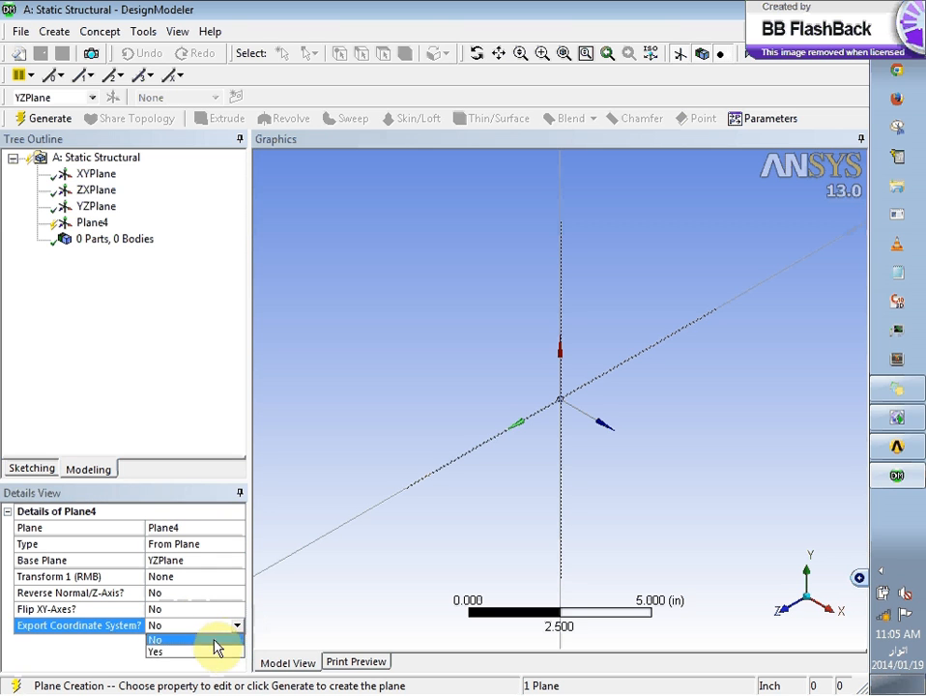
click(214, 654)
click(238, 627)
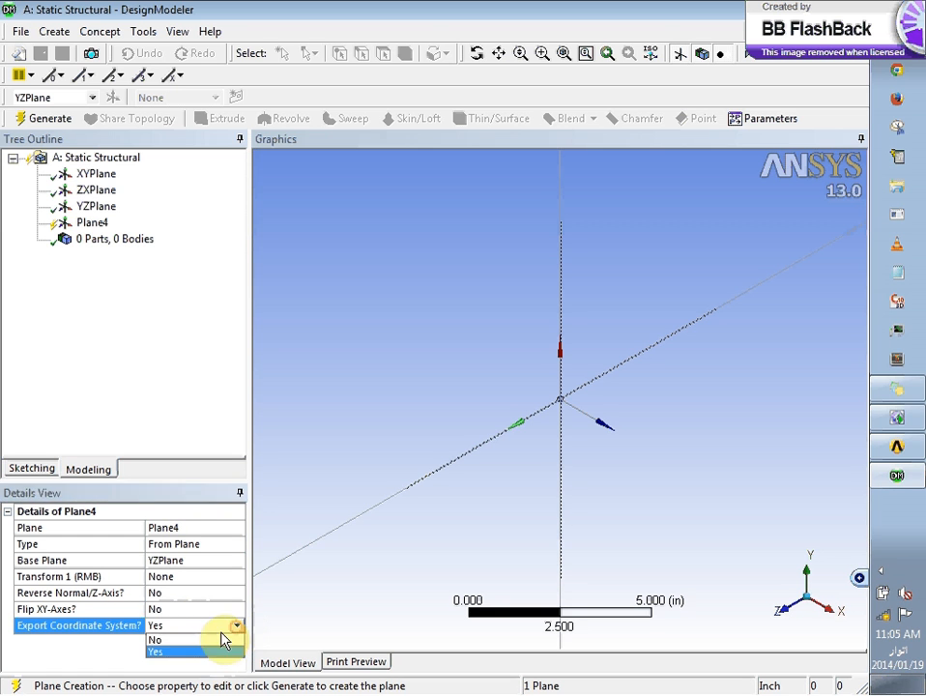
click(209, 639)
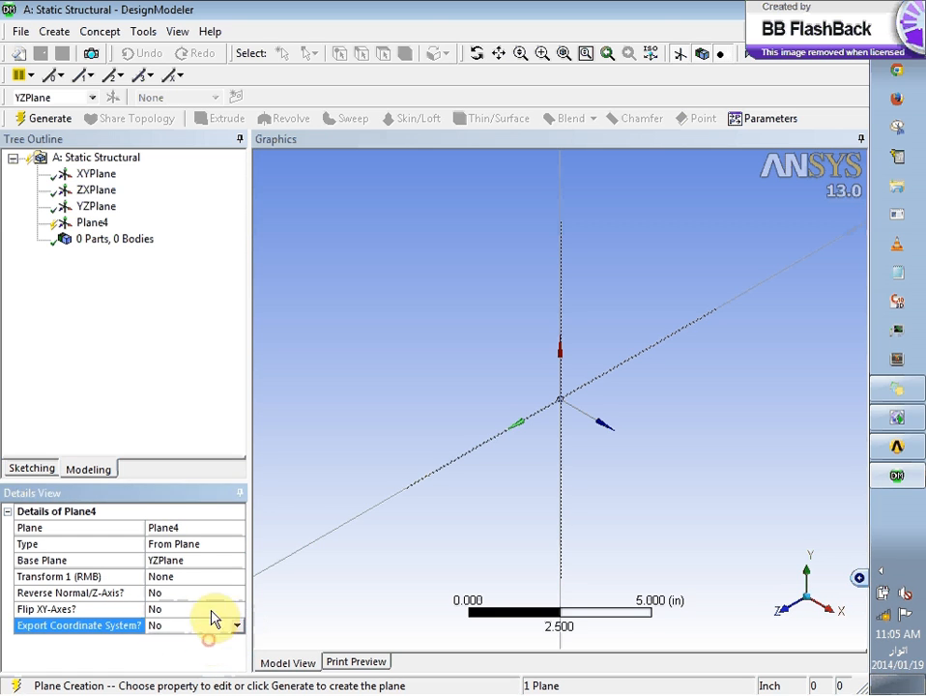
Apply YZPlane as the new plane's base plane and set its first transform to Offset X
click(213, 560)
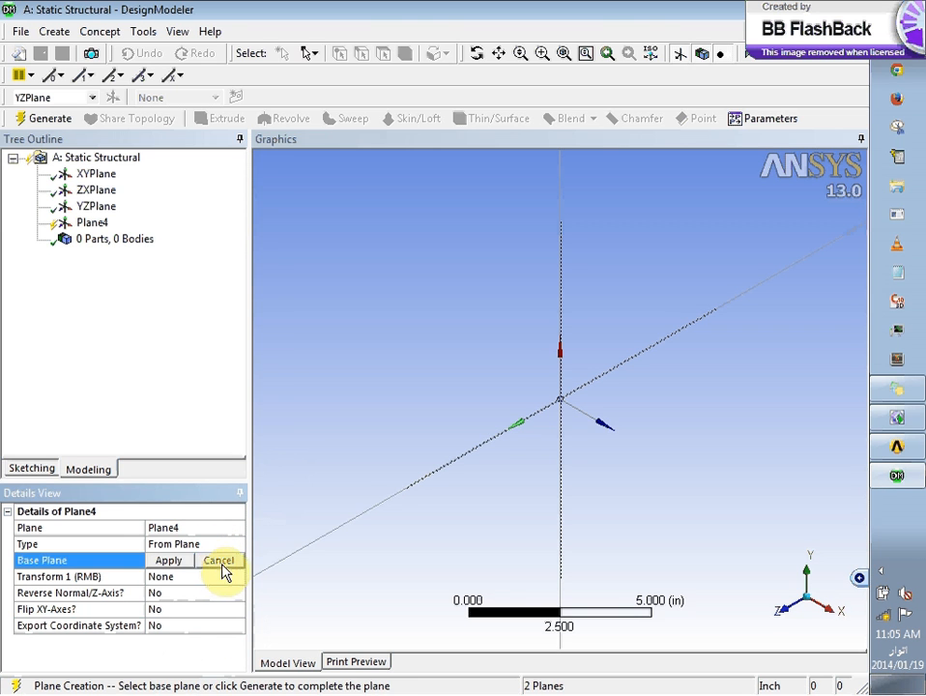
click(170, 562)
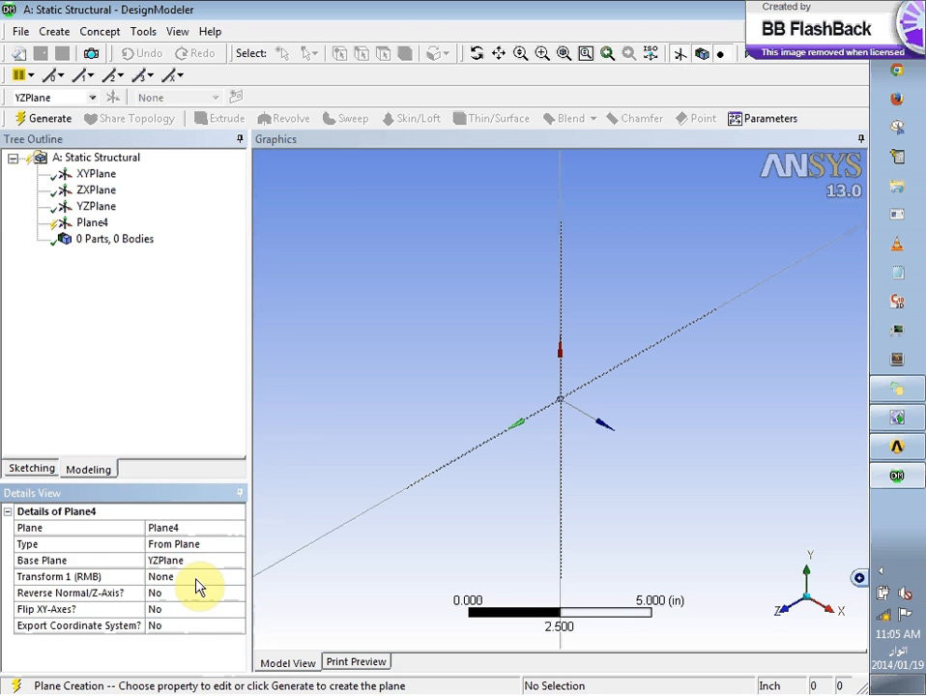
click(201, 578)
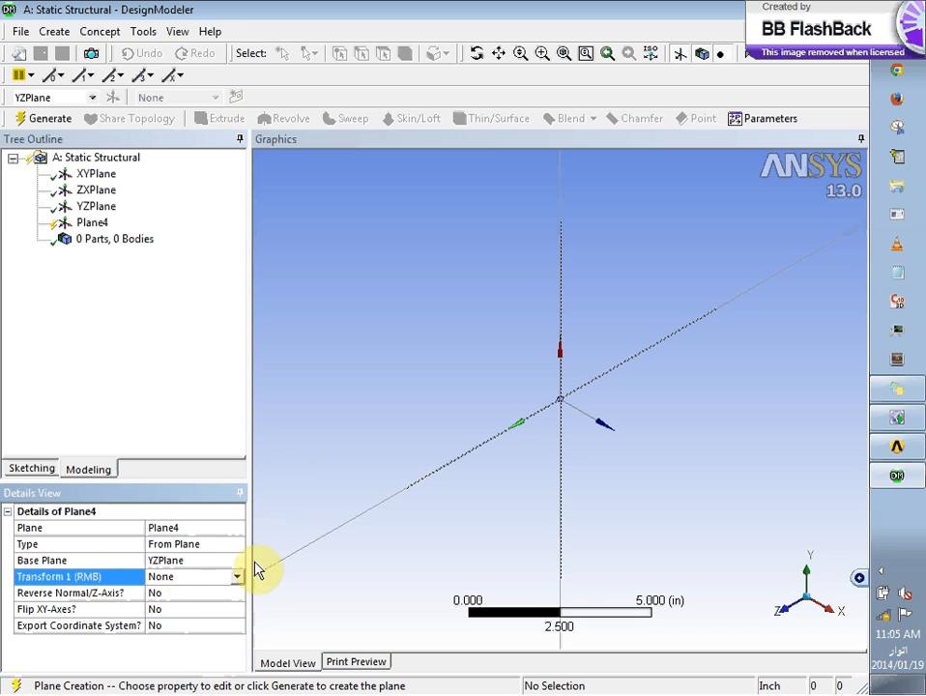
click(238, 577)
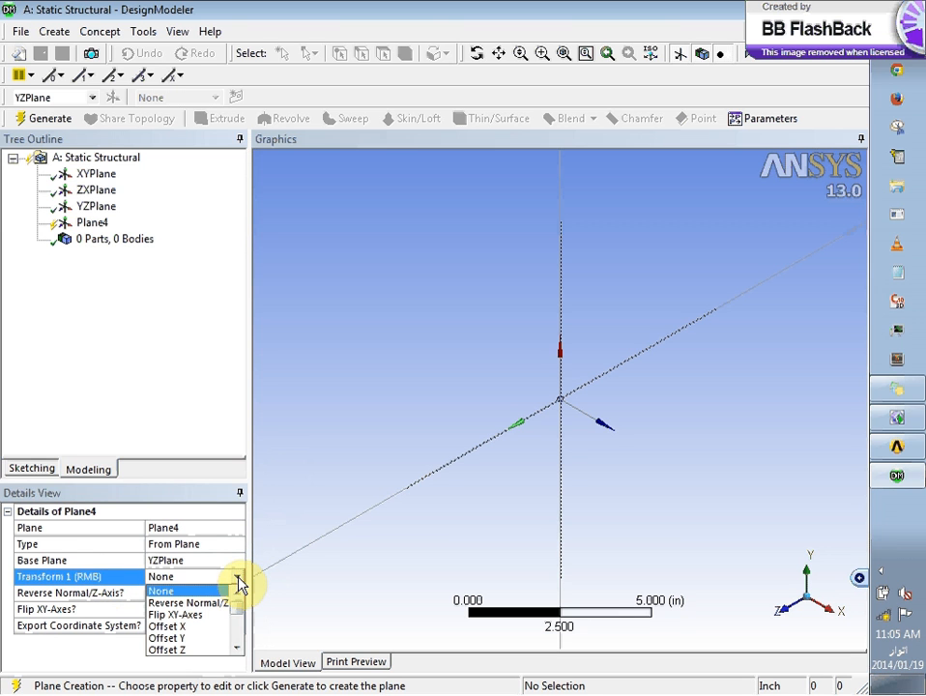
click(187, 627)
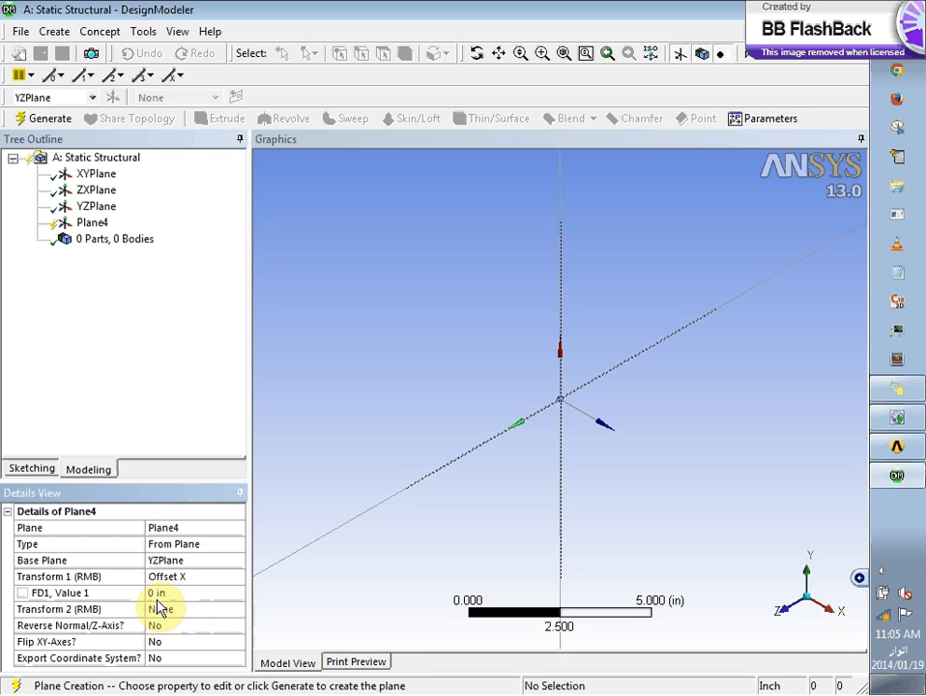
Set the new plane's X offset to 12 in and generate the plane
click(176, 593)
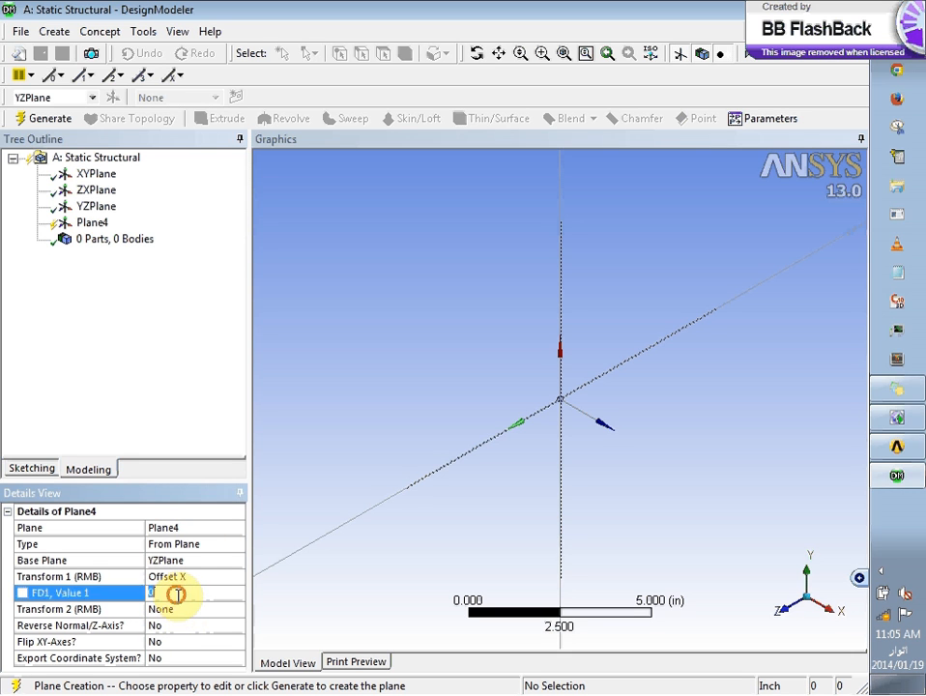
text(12)
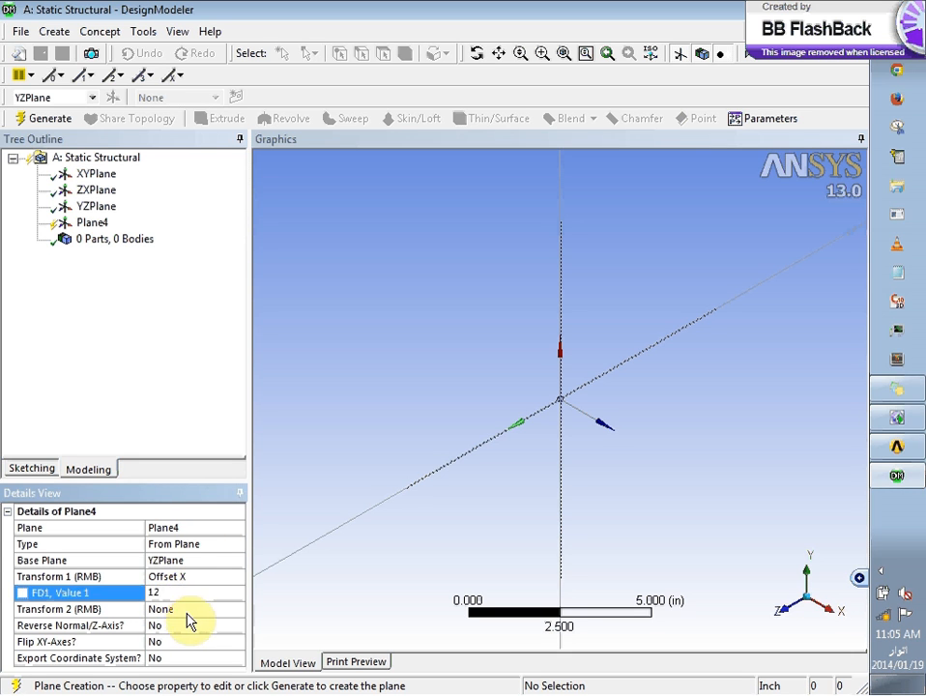
click(186, 613)
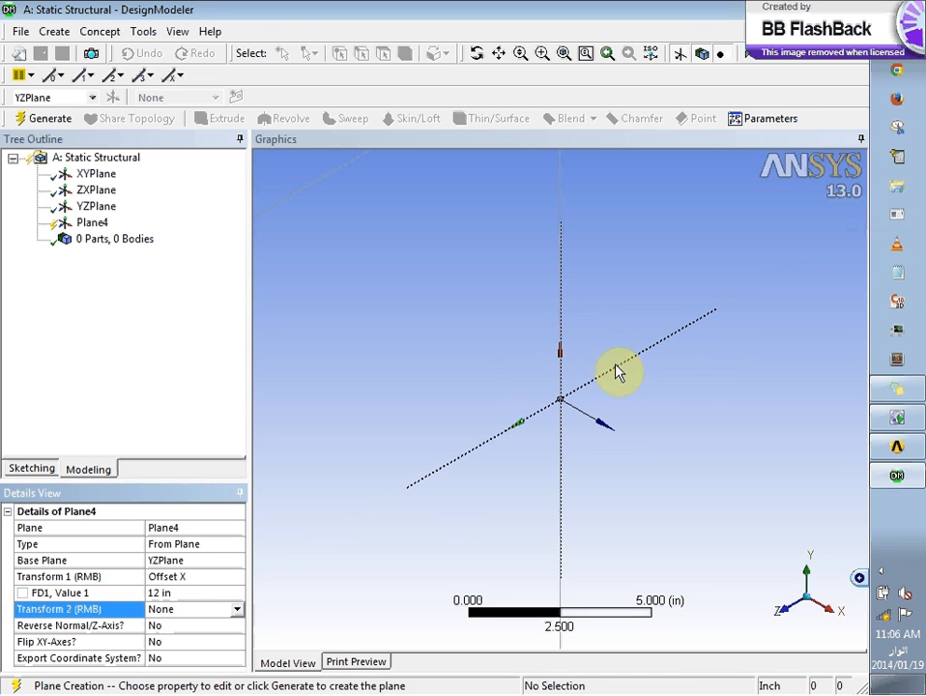
click(37, 118)
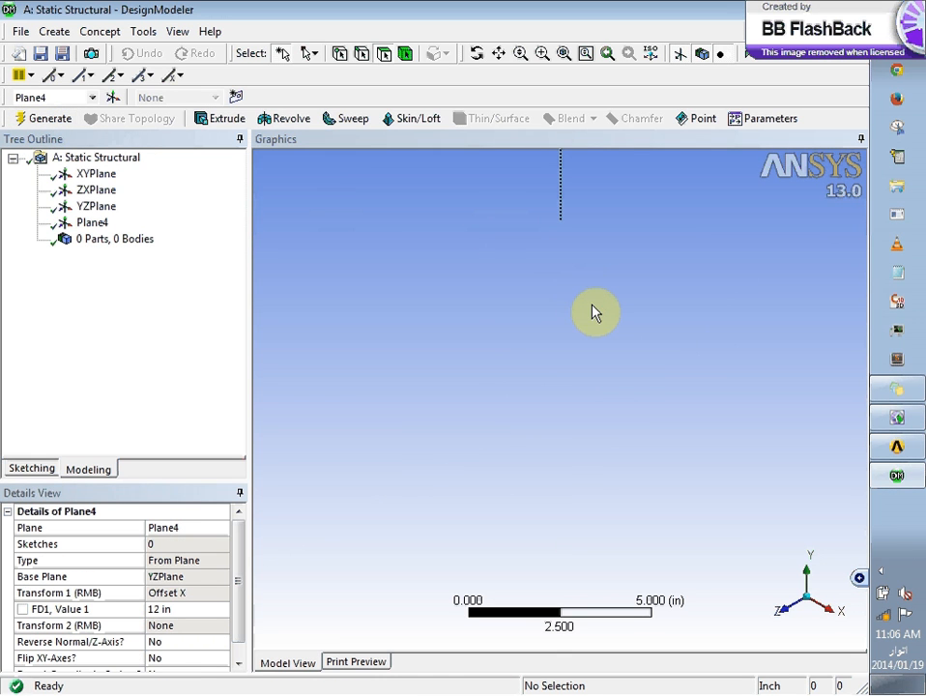
Change the X offset of Plane4 to 0 in, regenerate it and fit it in the view
click(160, 608)
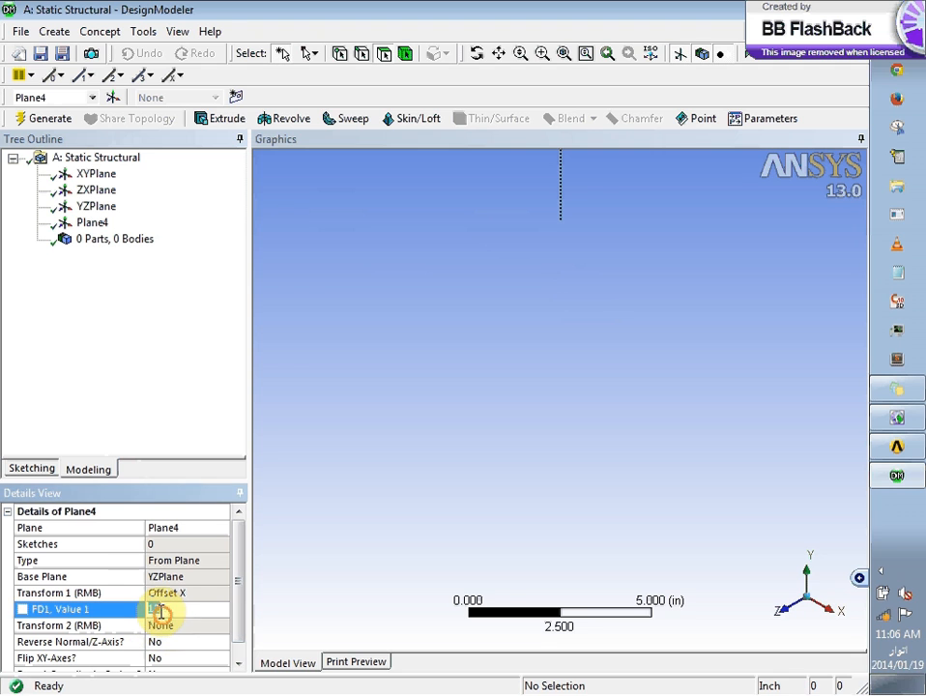
text(0)
key(Return)
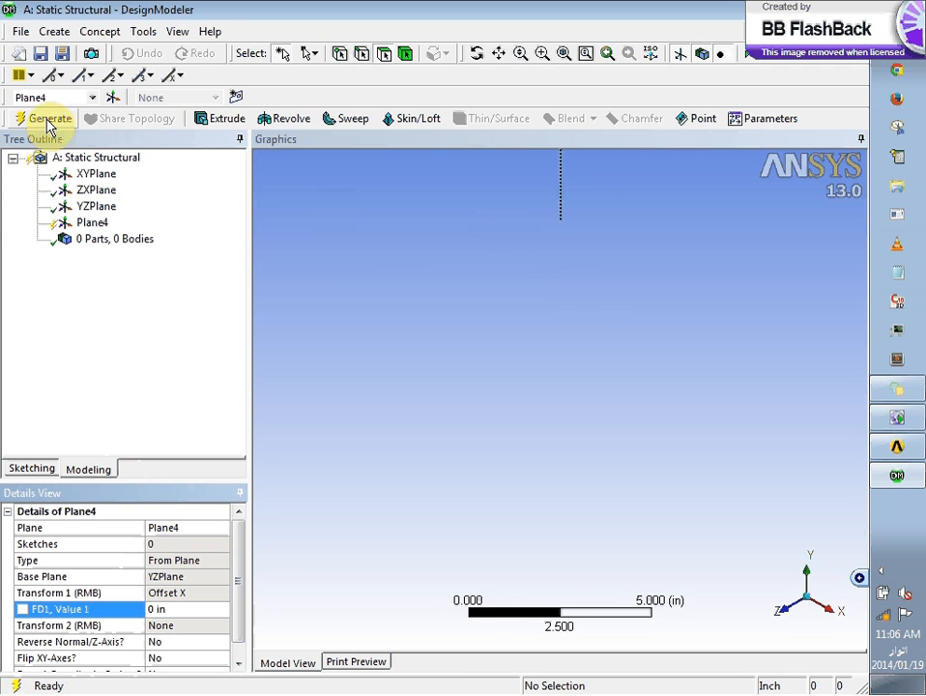
click(47, 119)
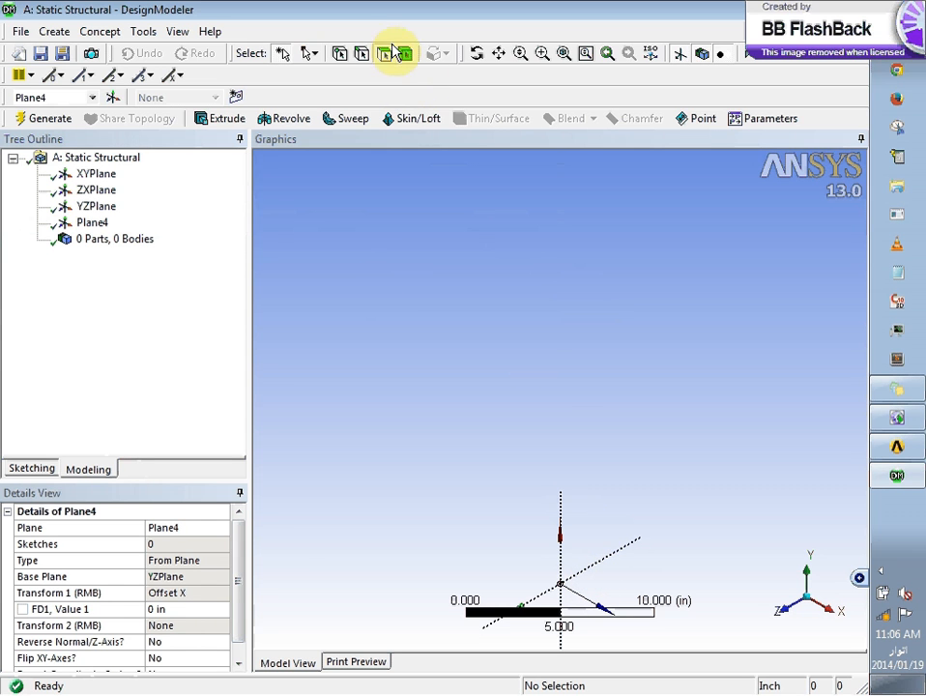
click(562, 54)
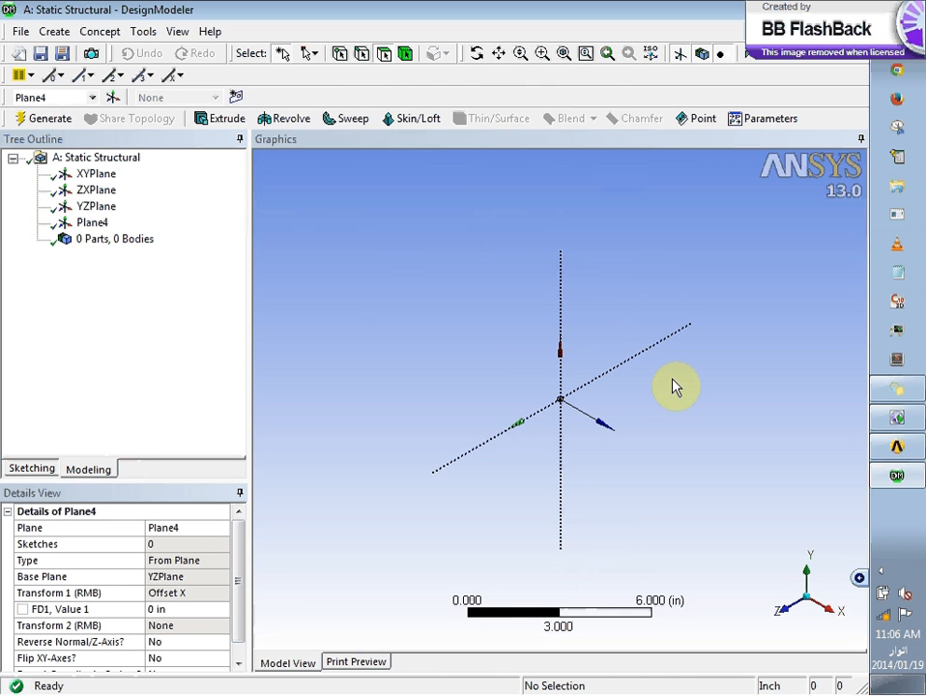
Look over the transform, base plane and type settings of Plane4
click(221, 593)
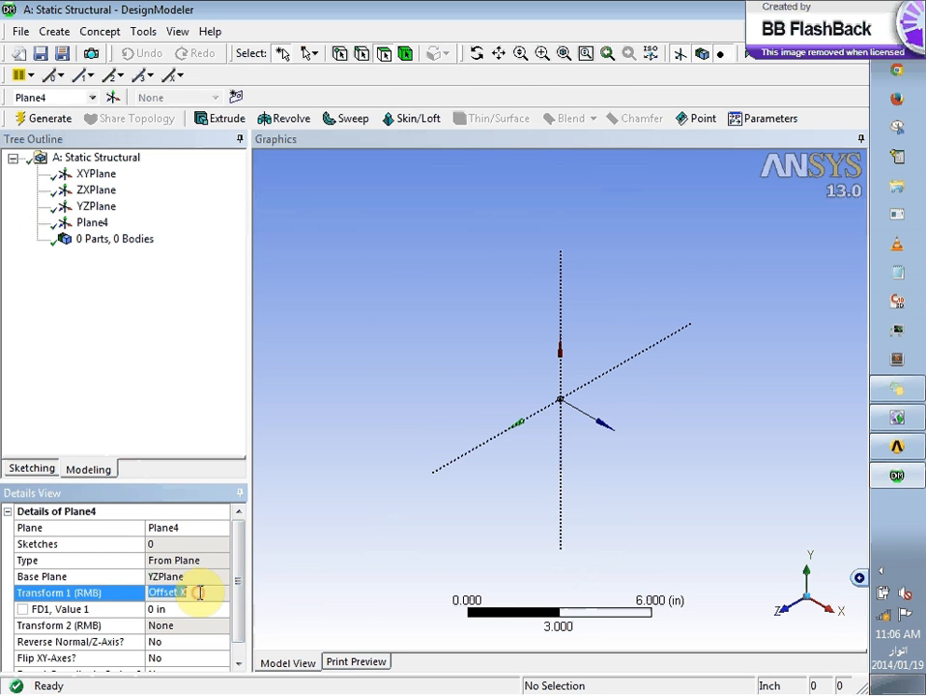
click(224, 577)
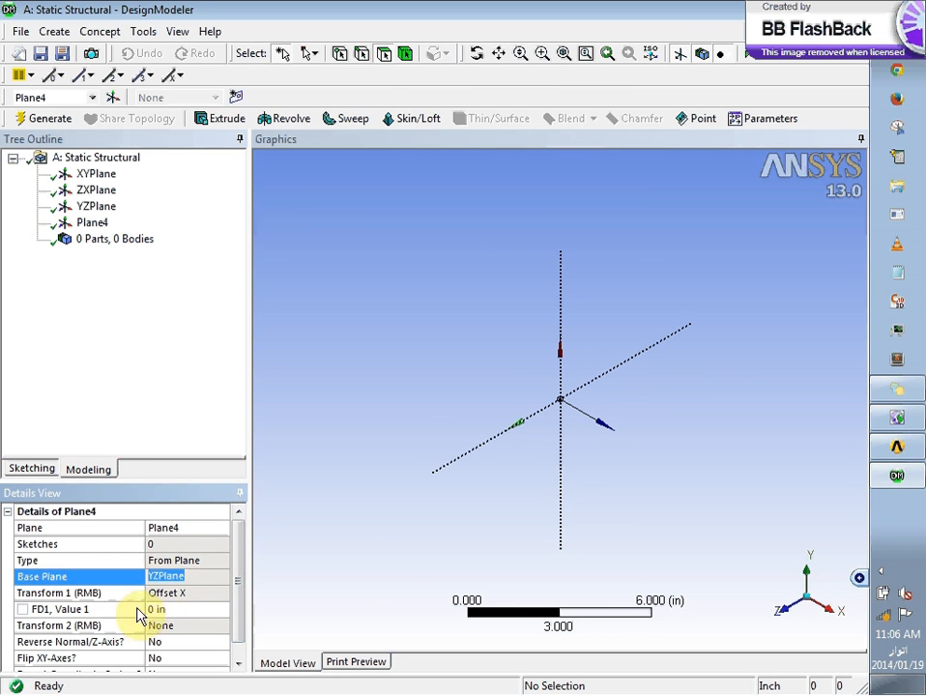
click(214, 559)
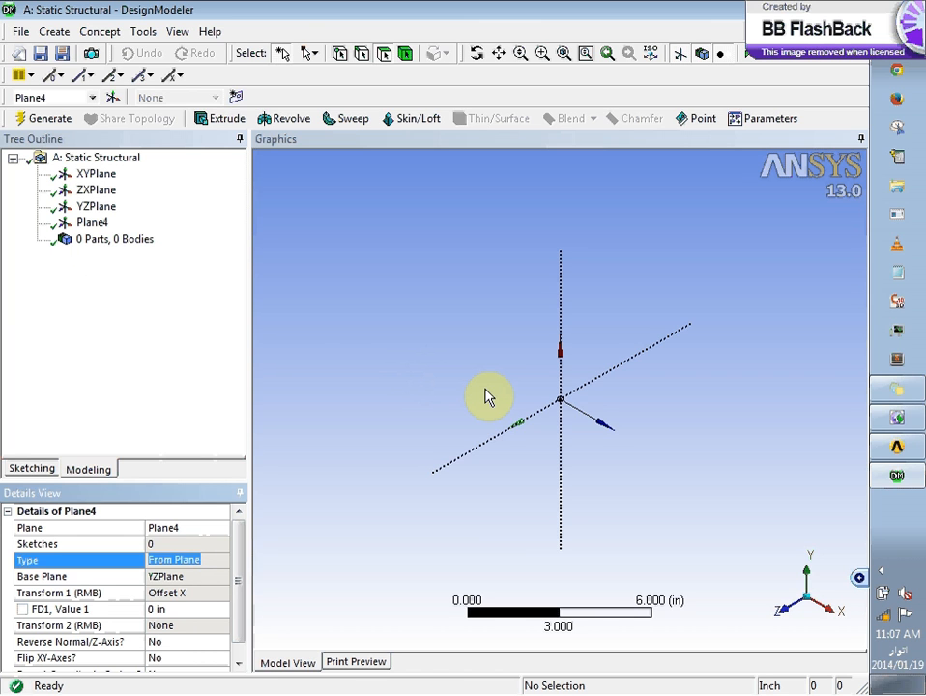
Delete Plane4 from the model tree
click(94, 224)
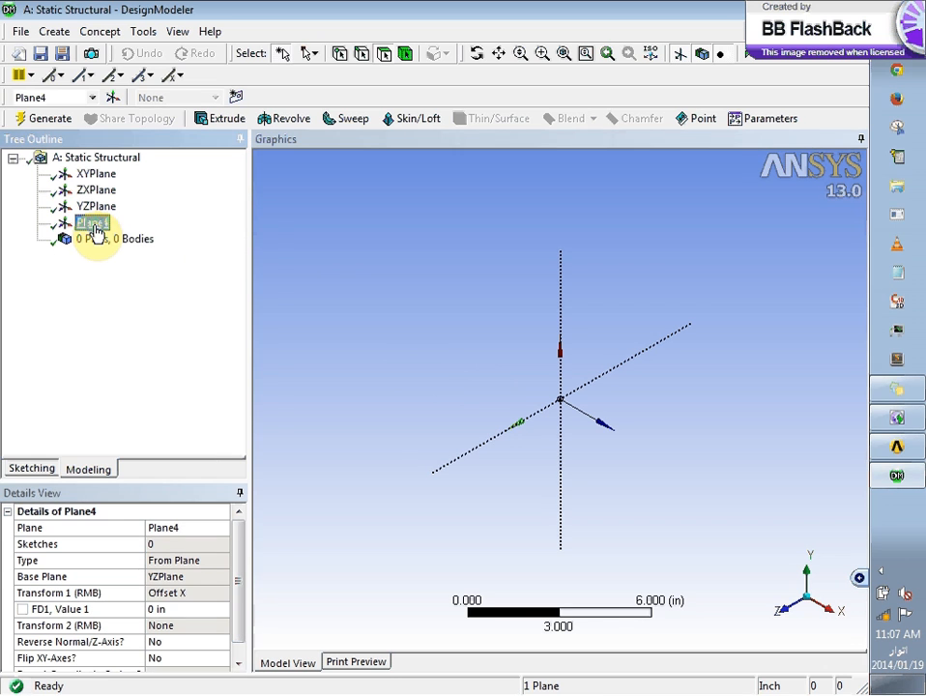
right_click(96, 230)
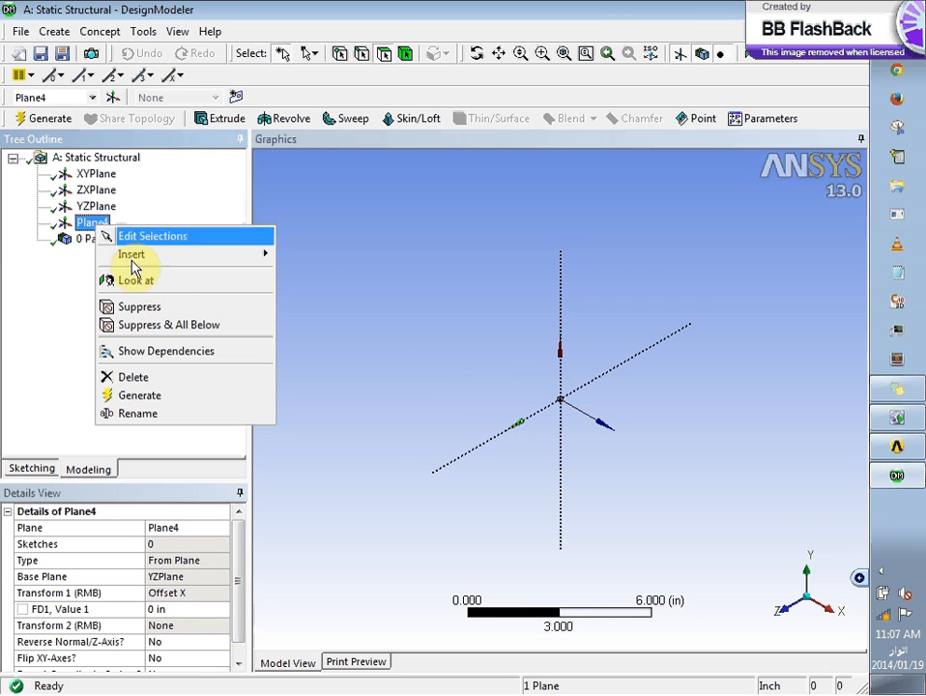
click(166, 379)
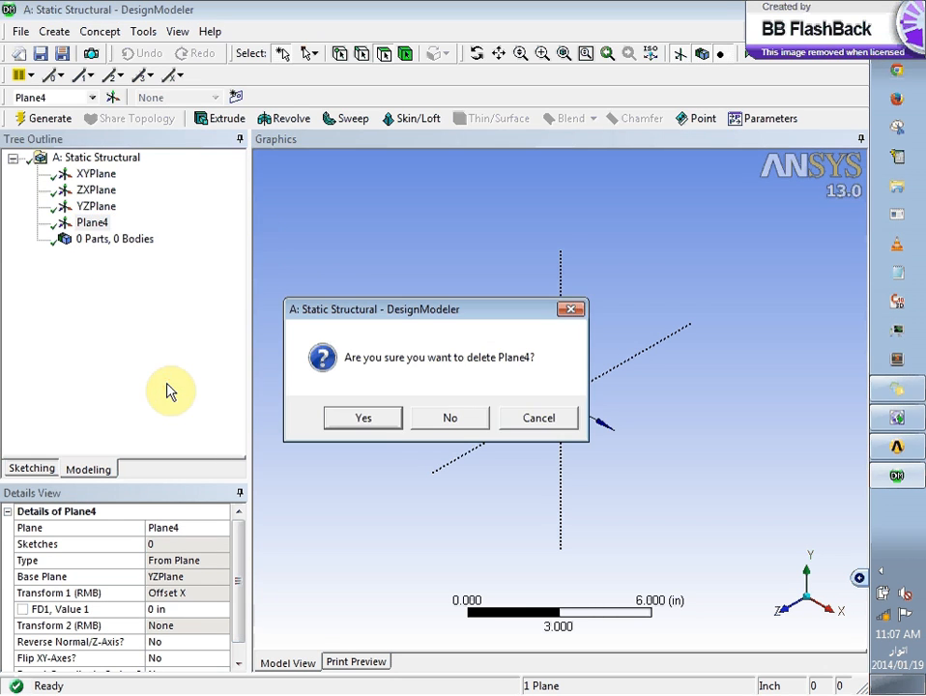
click(369, 421)
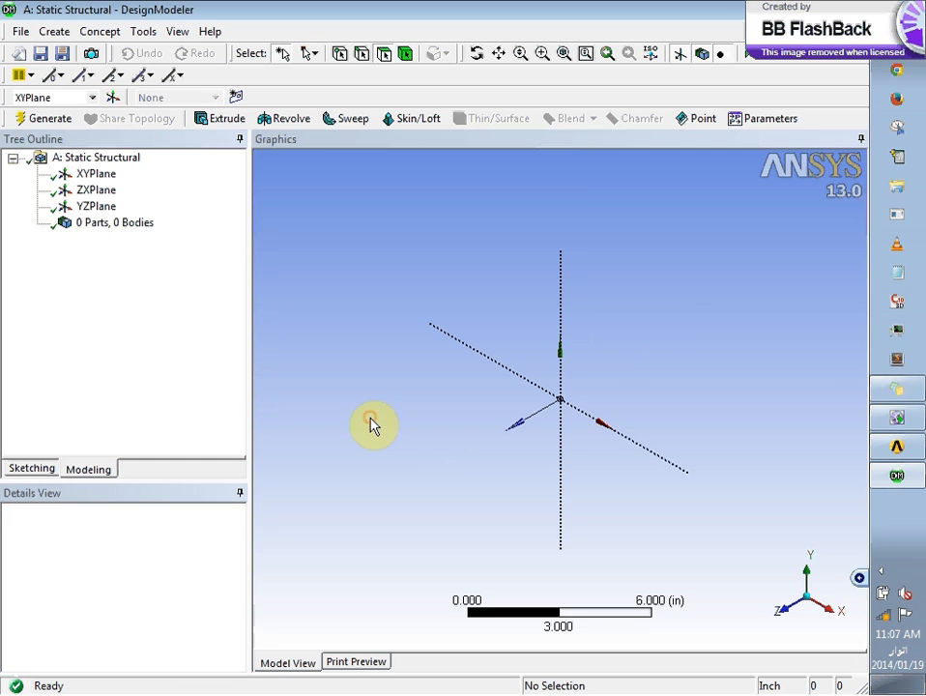
Display the three default planes in turn and make ZXPlane the active plane
click(97, 174)
click(98, 192)
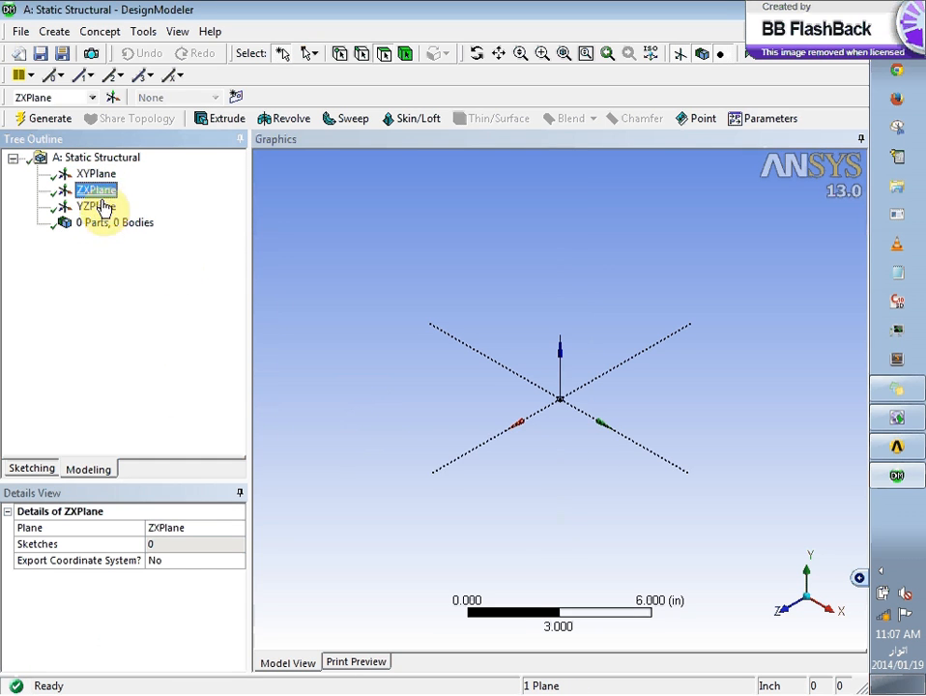
click(105, 206)
click(107, 192)
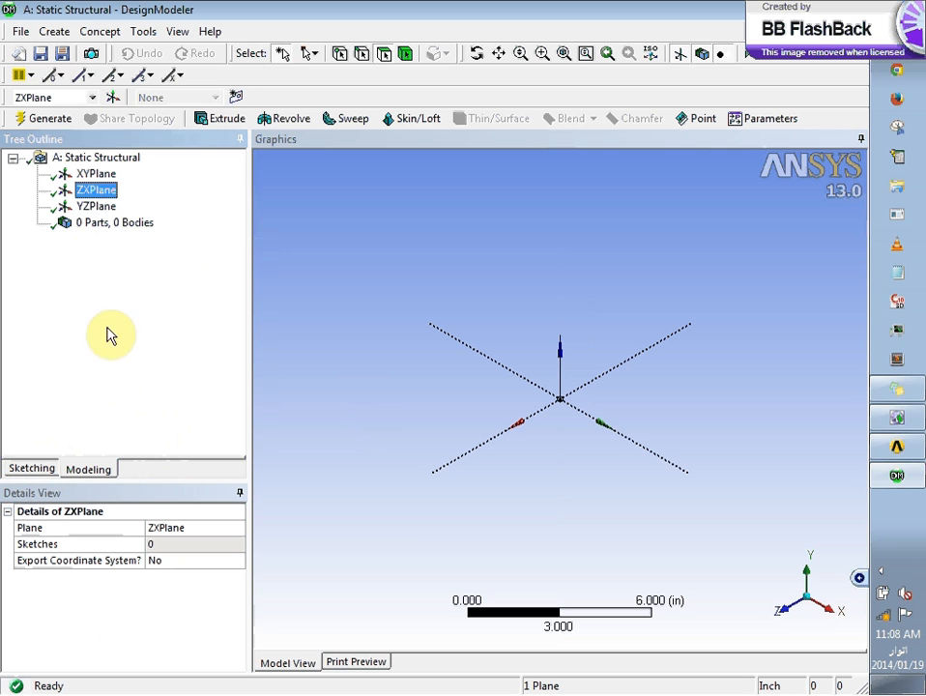
Sketch a rectangle on ZXPlane from the origin into the positive quadrant, about 1.9 in by 3.7 in
click(35, 470)
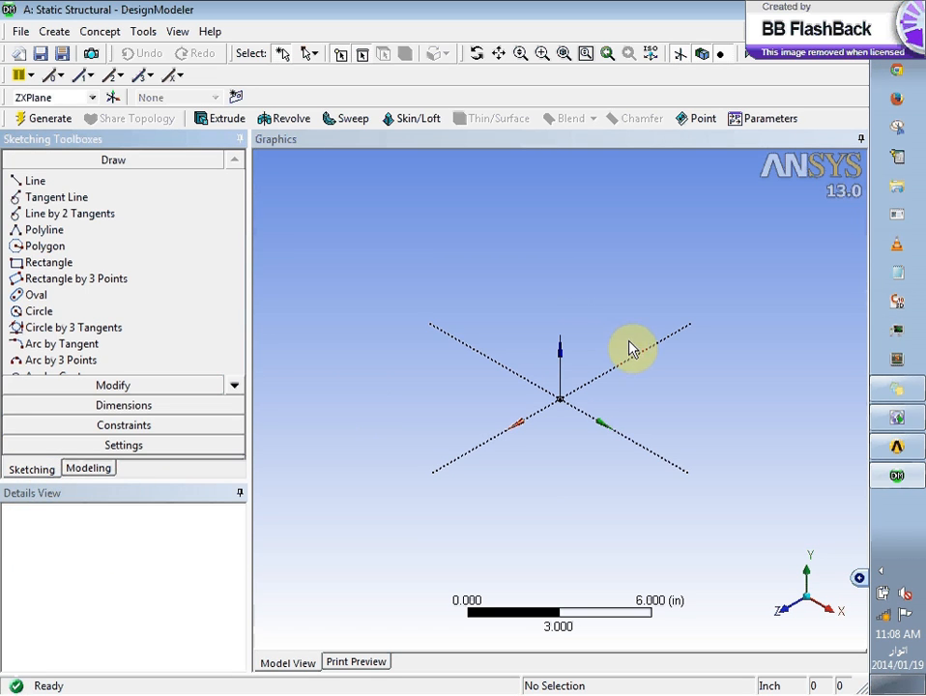
click(48, 264)
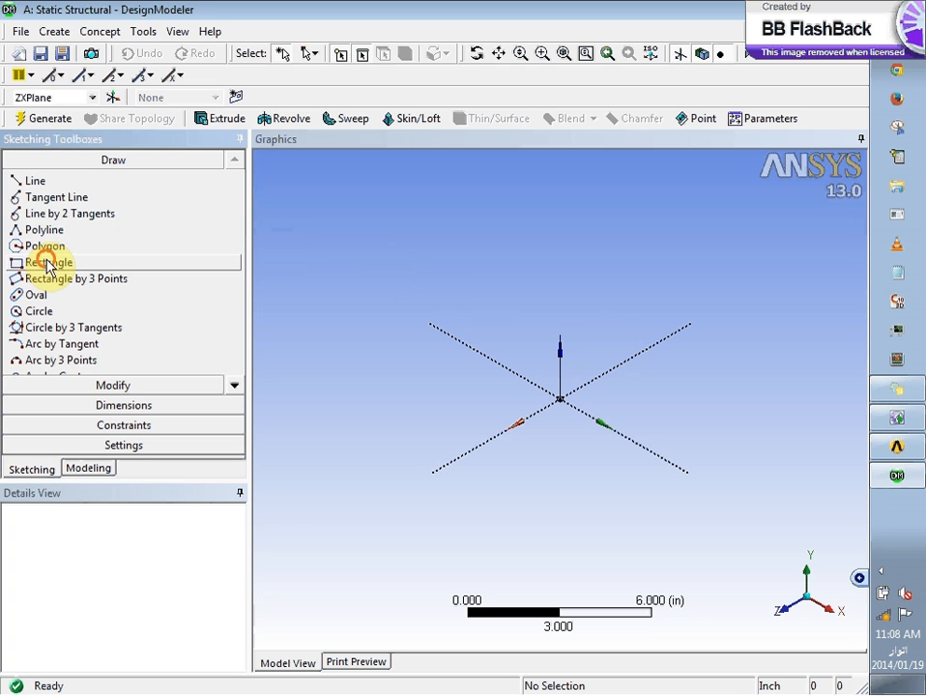
click(49, 263)
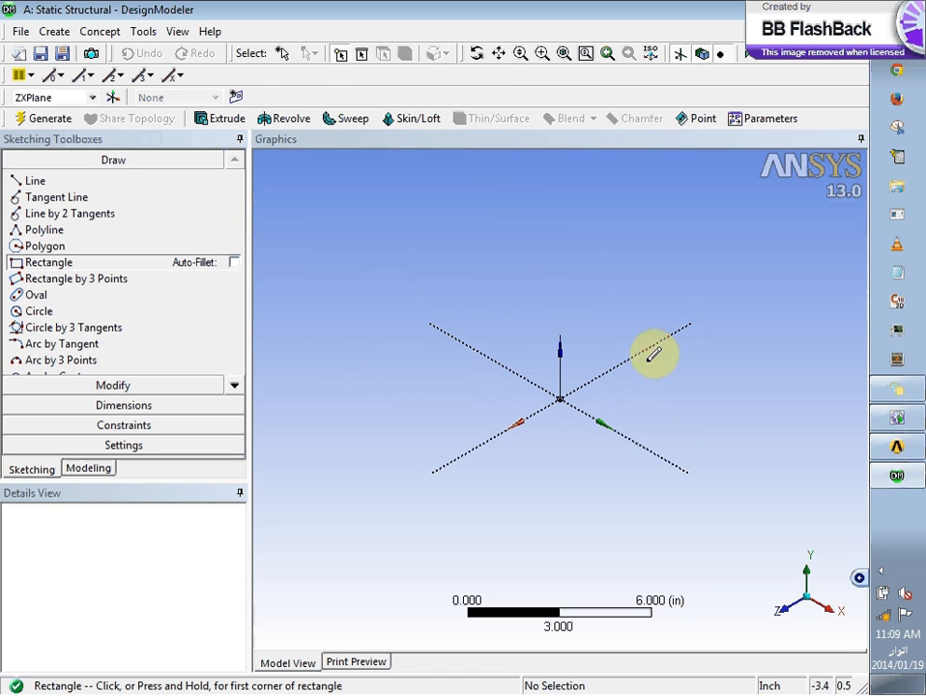
click(560, 396)
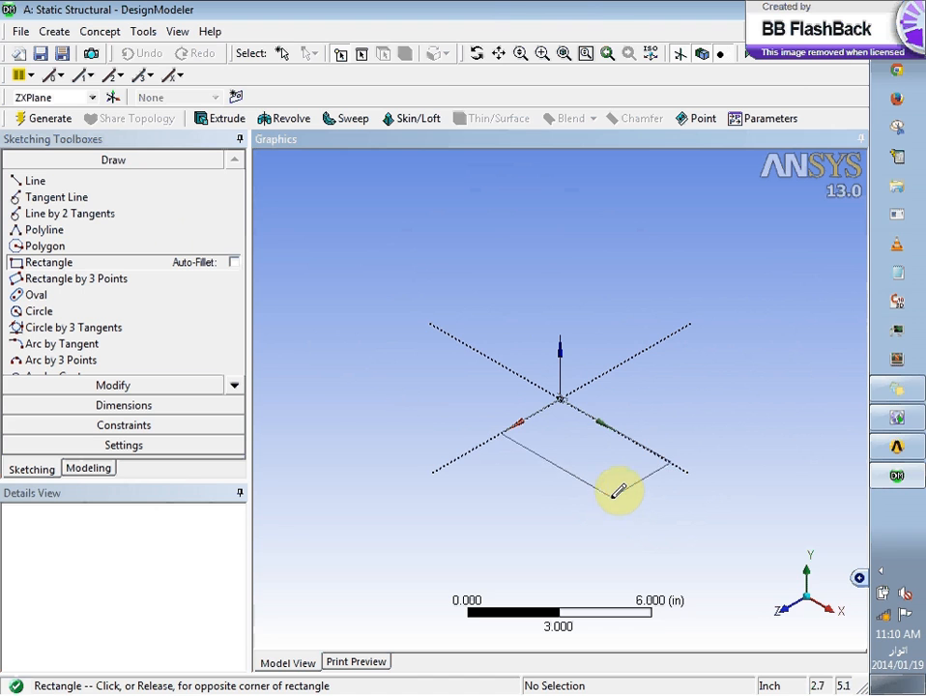
click(602, 464)
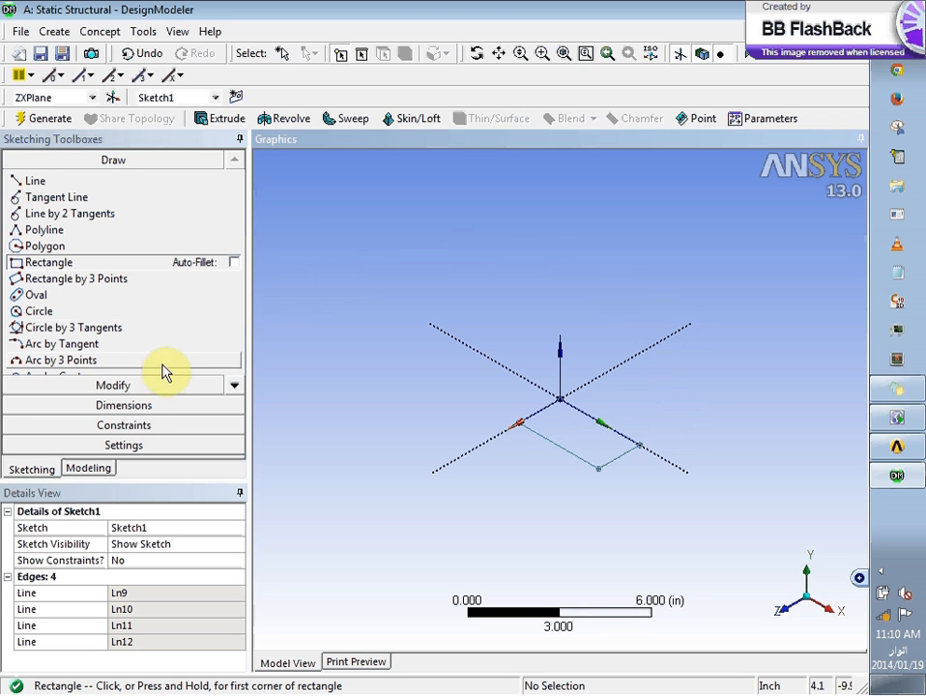
Add a horizontal dimension between the two outer corners of the rectangle and place it just outside that edge
click(136, 407)
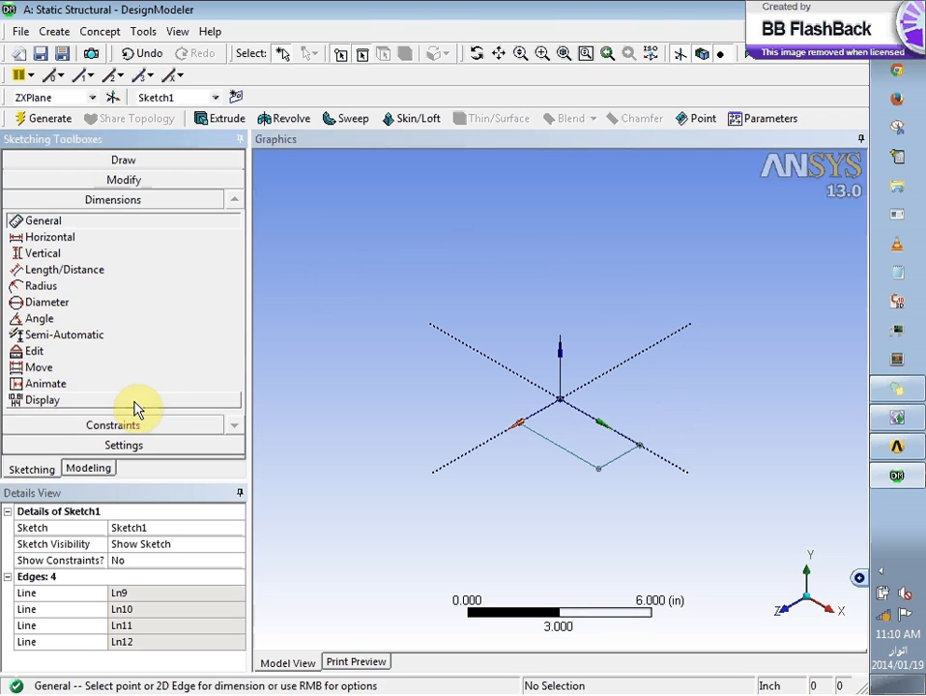
click(64, 236)
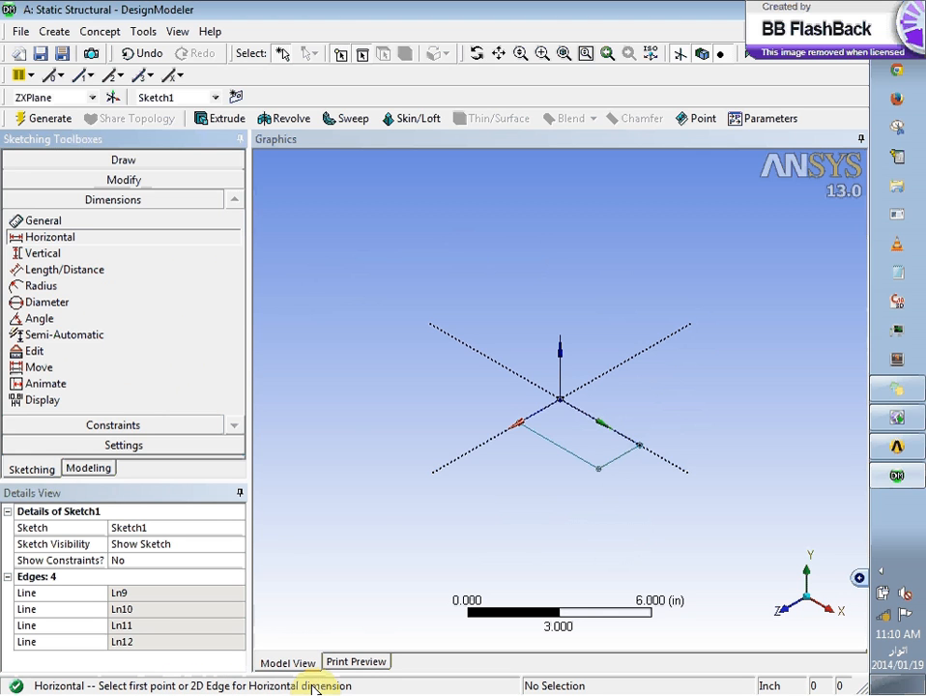
click(362, 57)
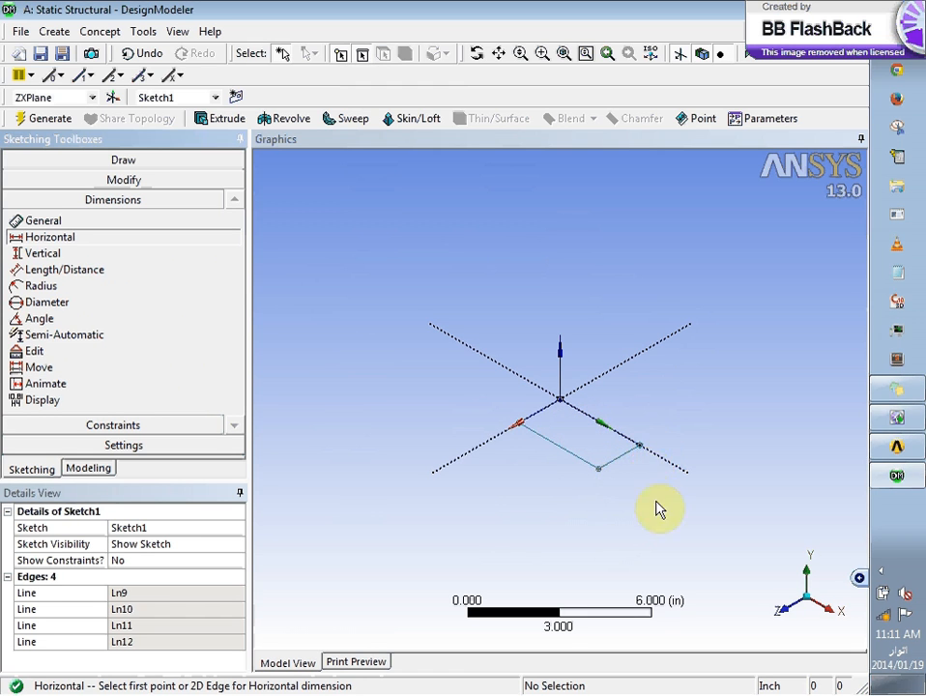
click(617, 464)
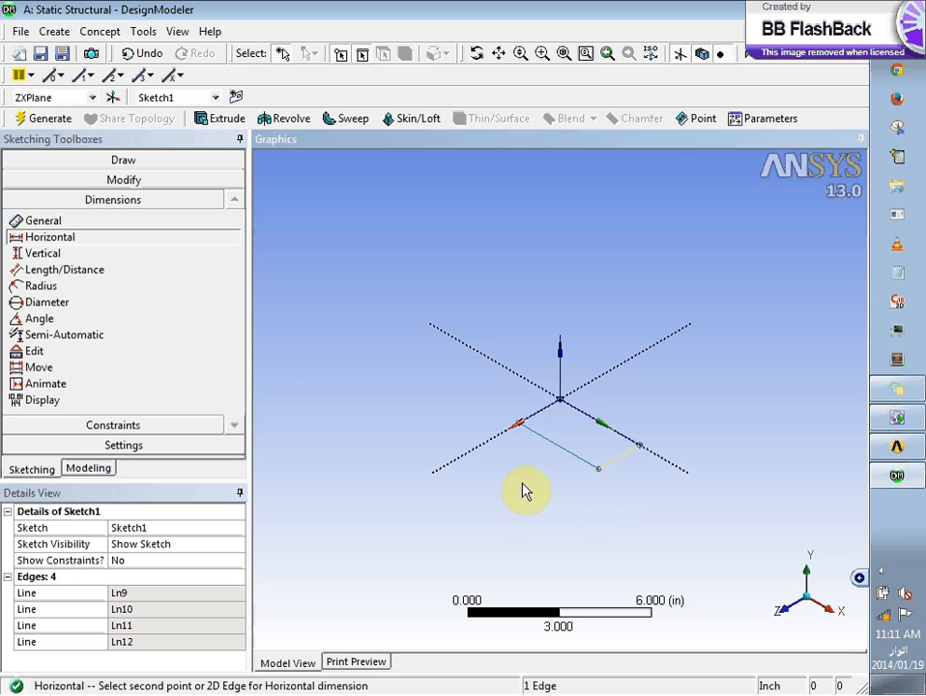
click(599, 473)
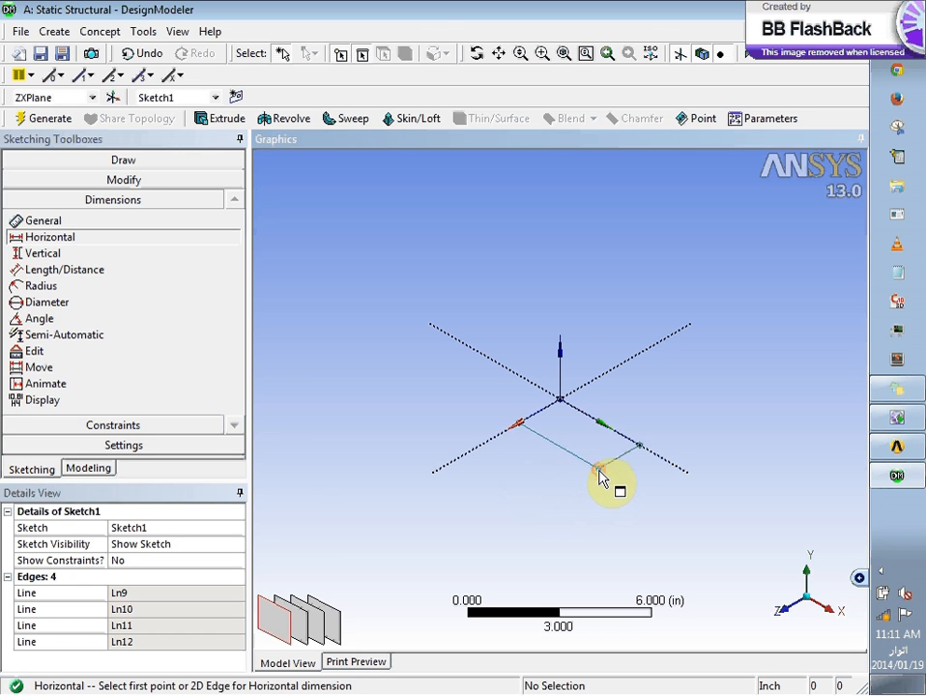
click(284, 629)
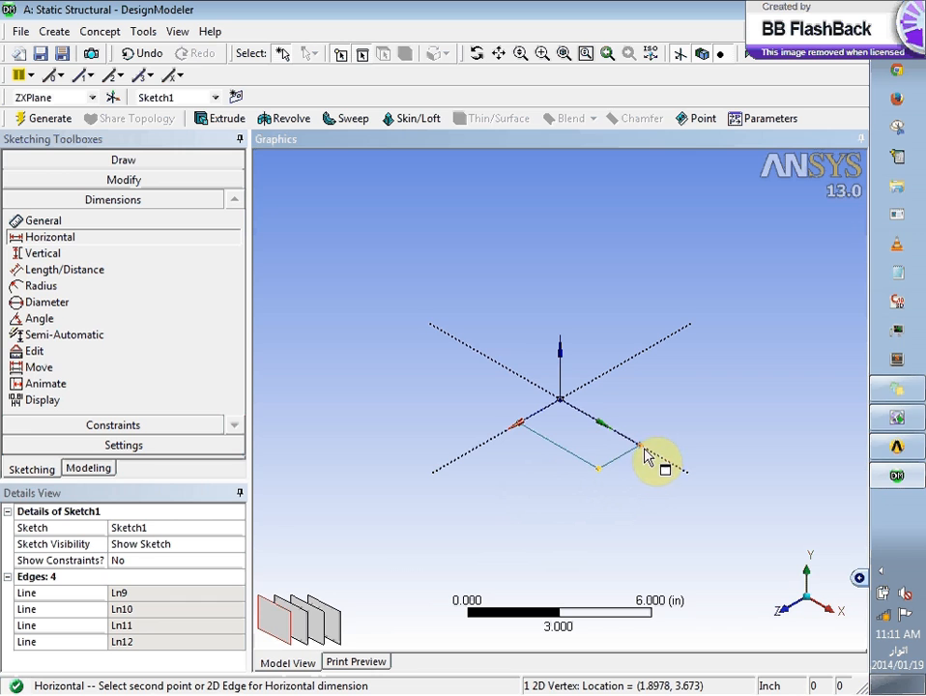
click(641, 450)
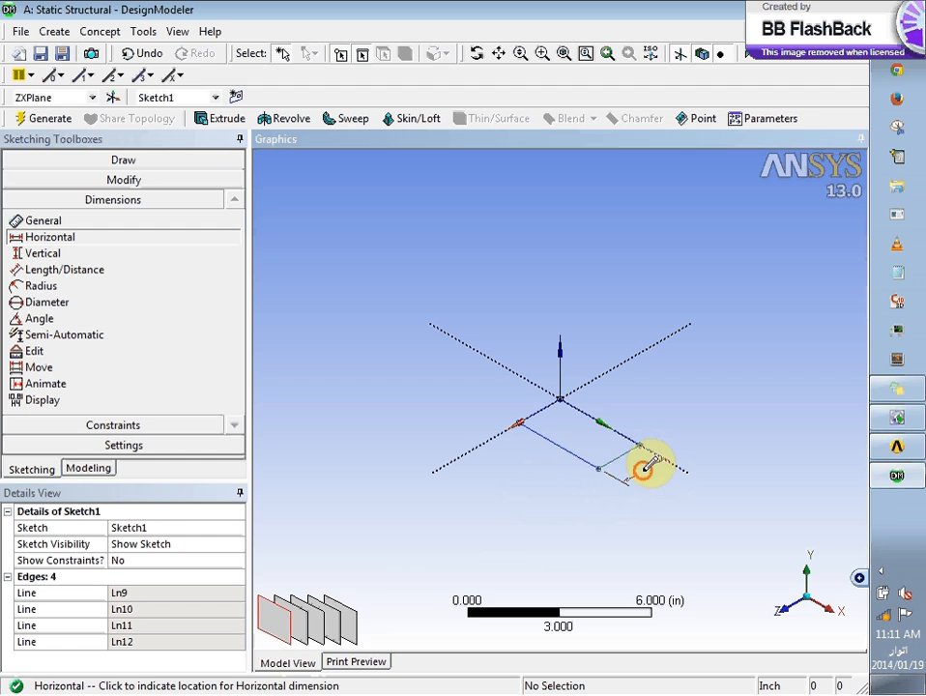
click(641, 470)
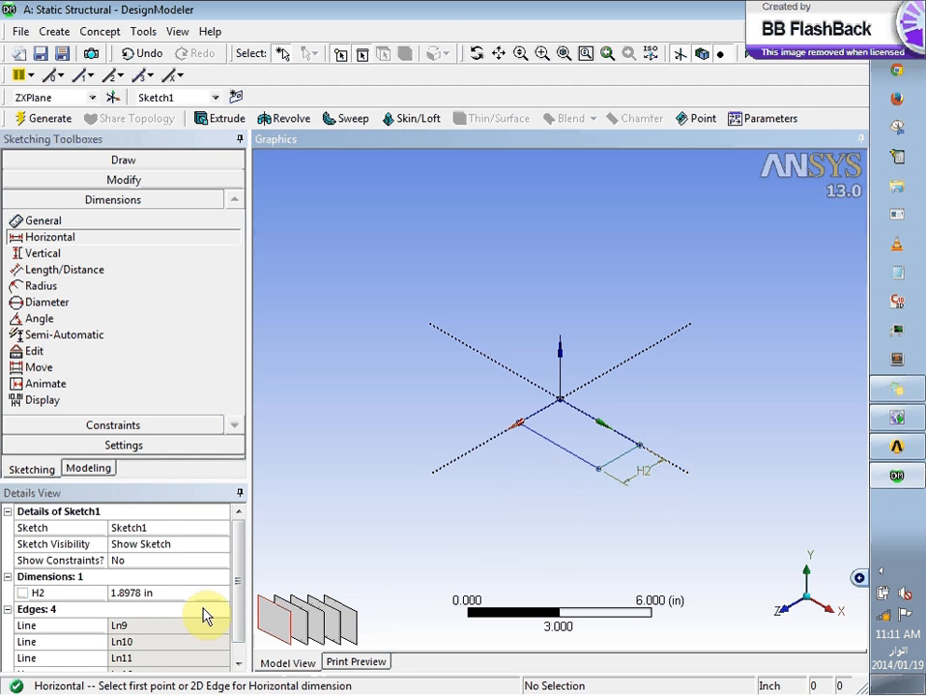
Set the rectangle's horizontal dimension H2 to 12 in
mouse_move(237, 580)
mouse_down()
mouse_move(230, 552)
mouse_move(234, 601)
mouse_move(228, 551)
mouse_up()
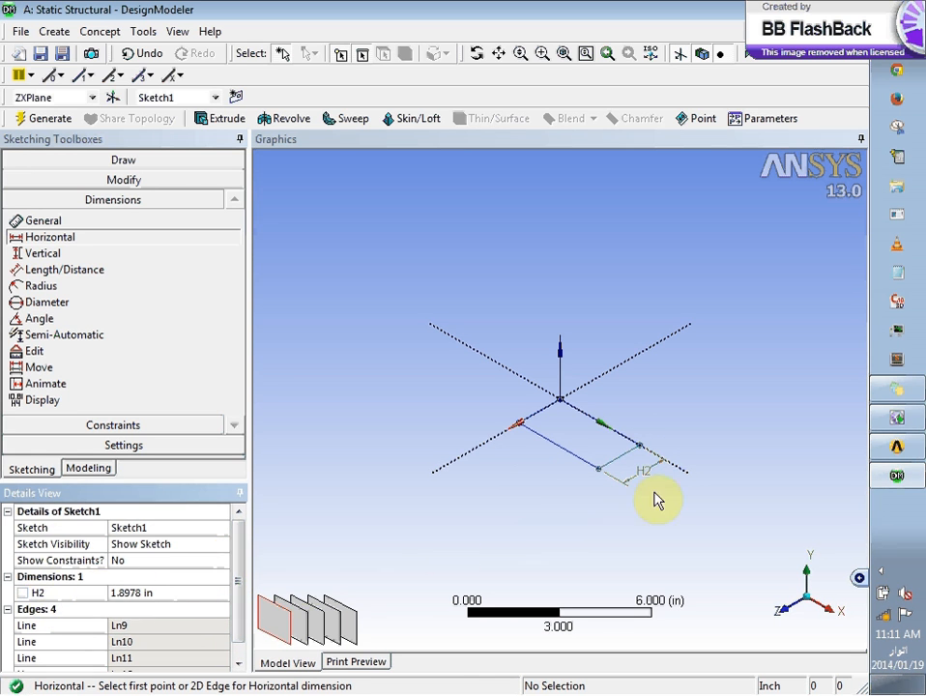
click(132, 593)
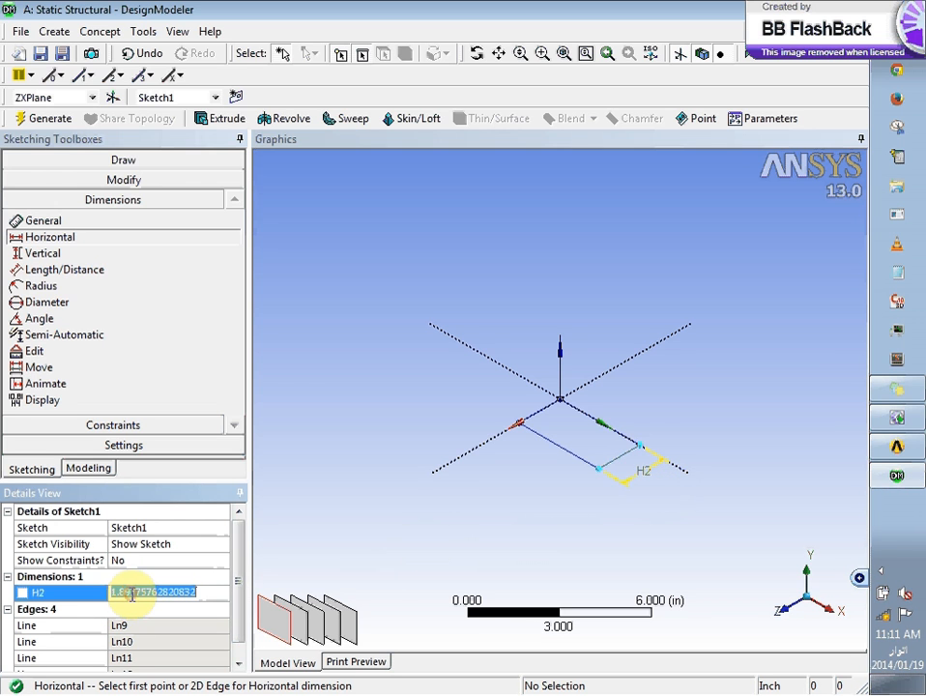
text(1)
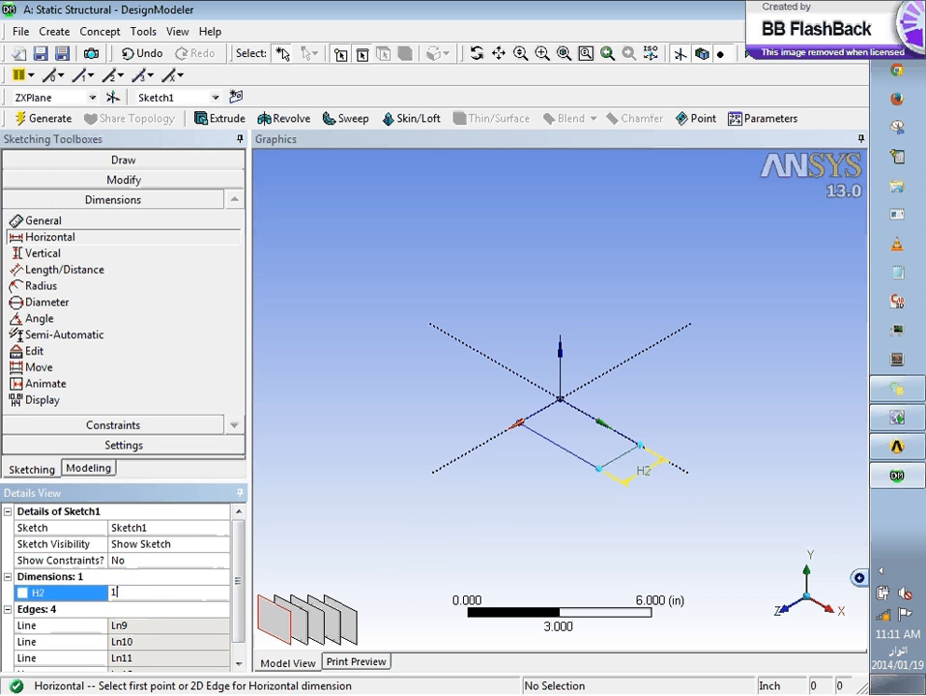
text(2)
key(Return)
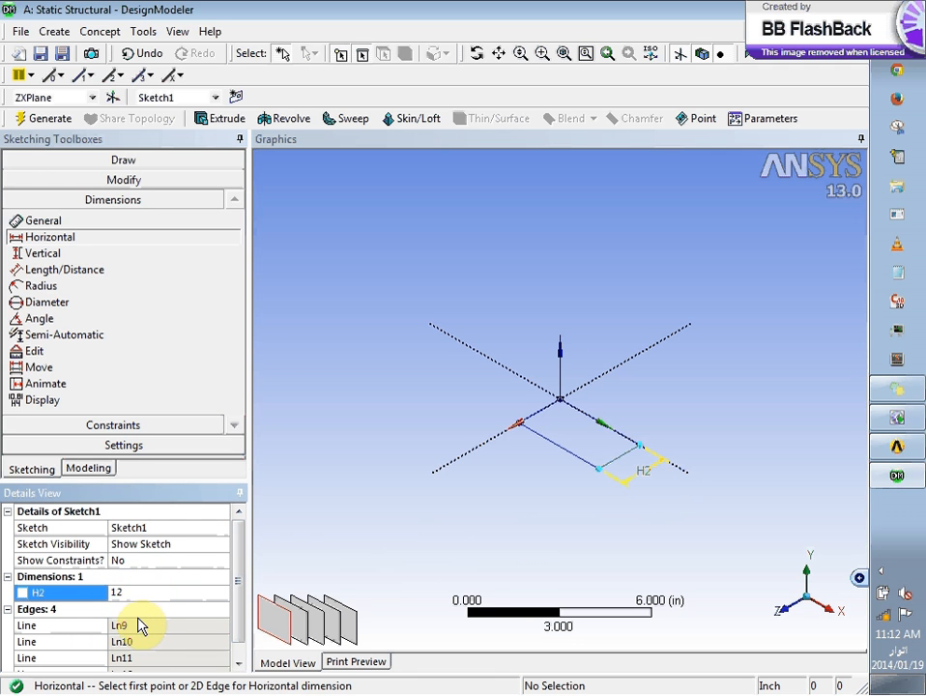
click(152, 570)
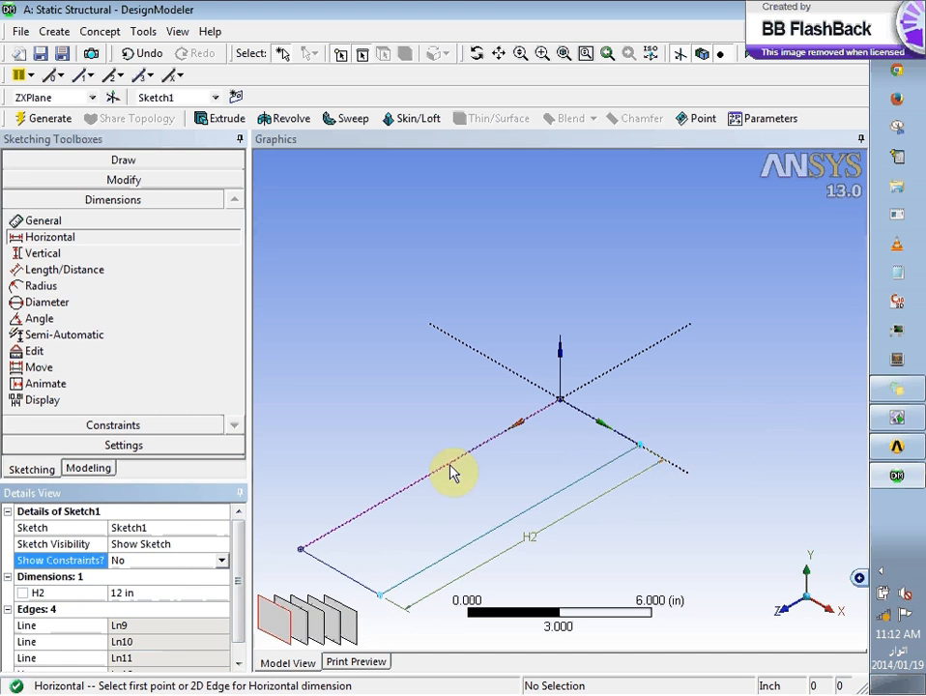
Add a vertical dimension between the two rectangle corners farthest along the Z axis and place it just outside that edge
click(54, 253)
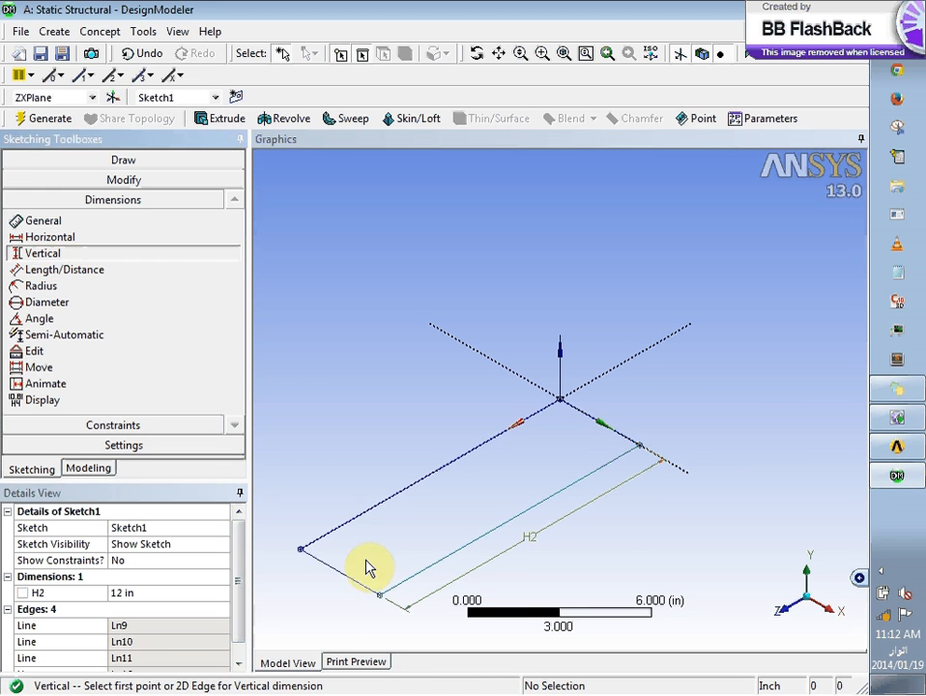
click(300, 550)
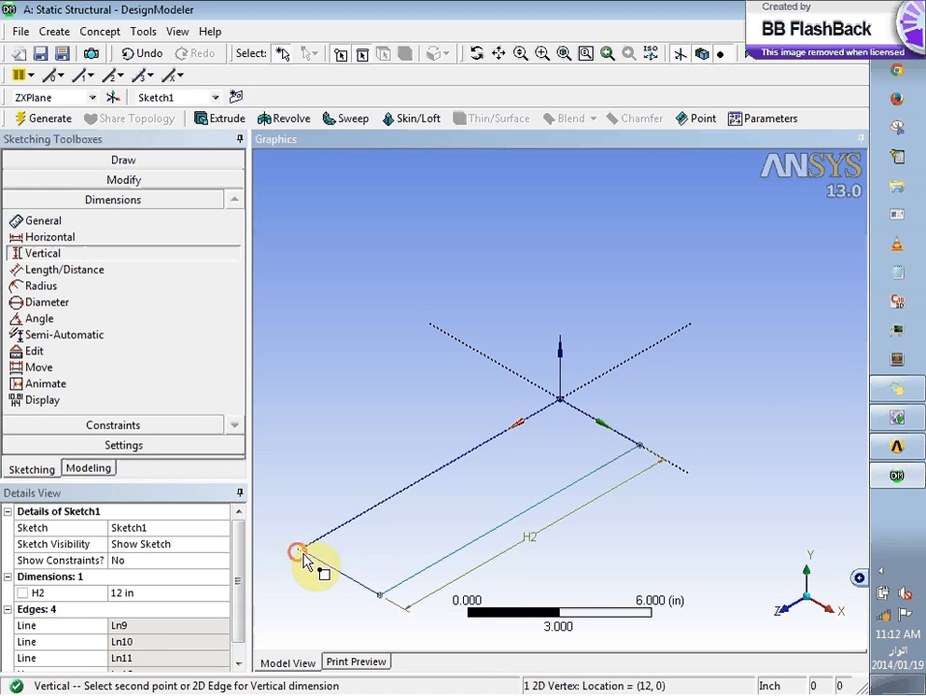
click(379, 597)
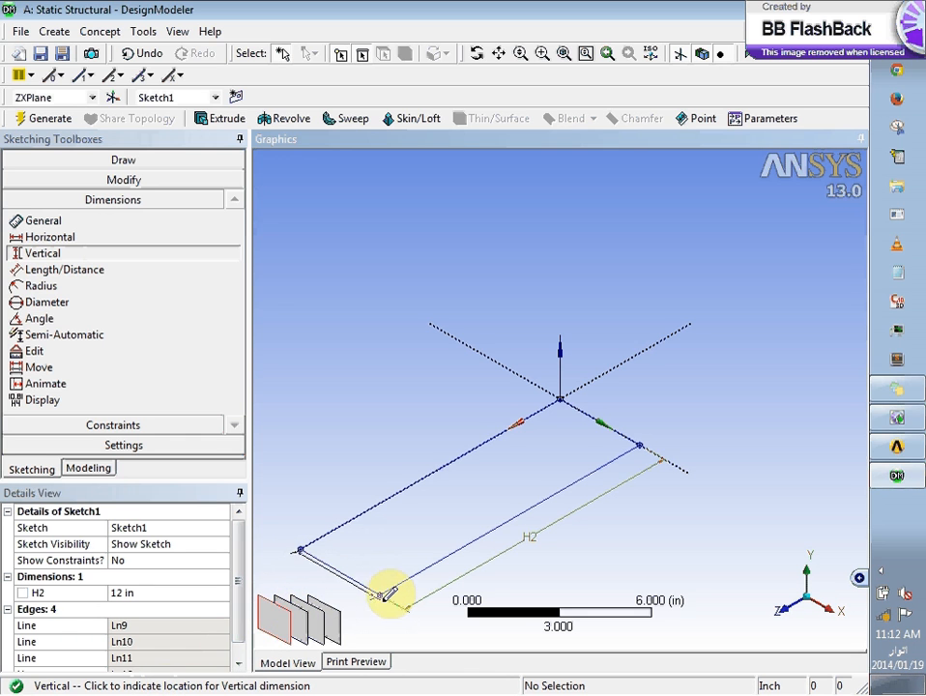
click(310, 551)
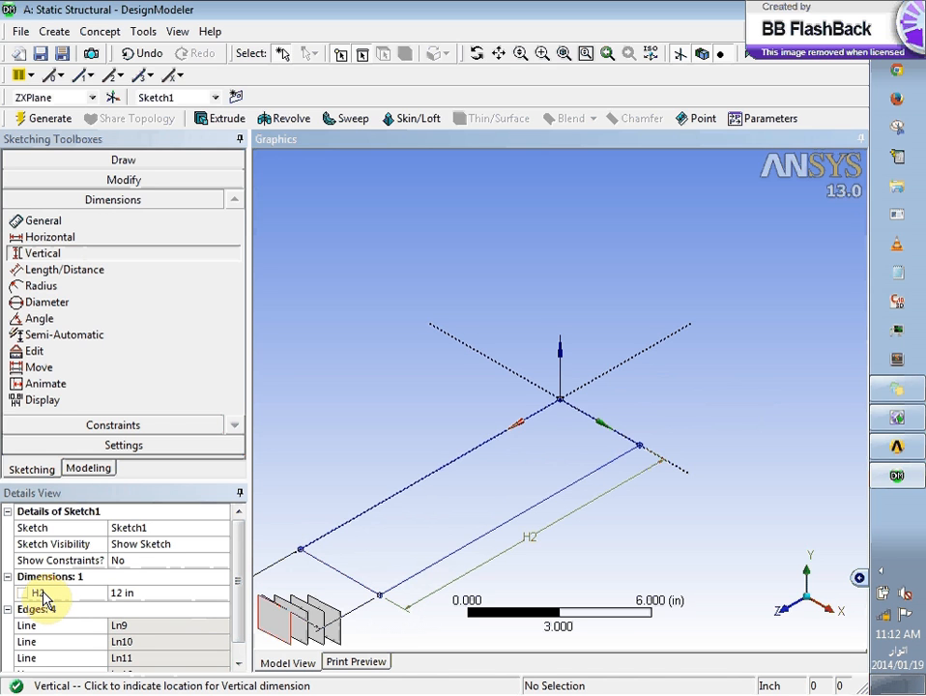
click(321, 584)
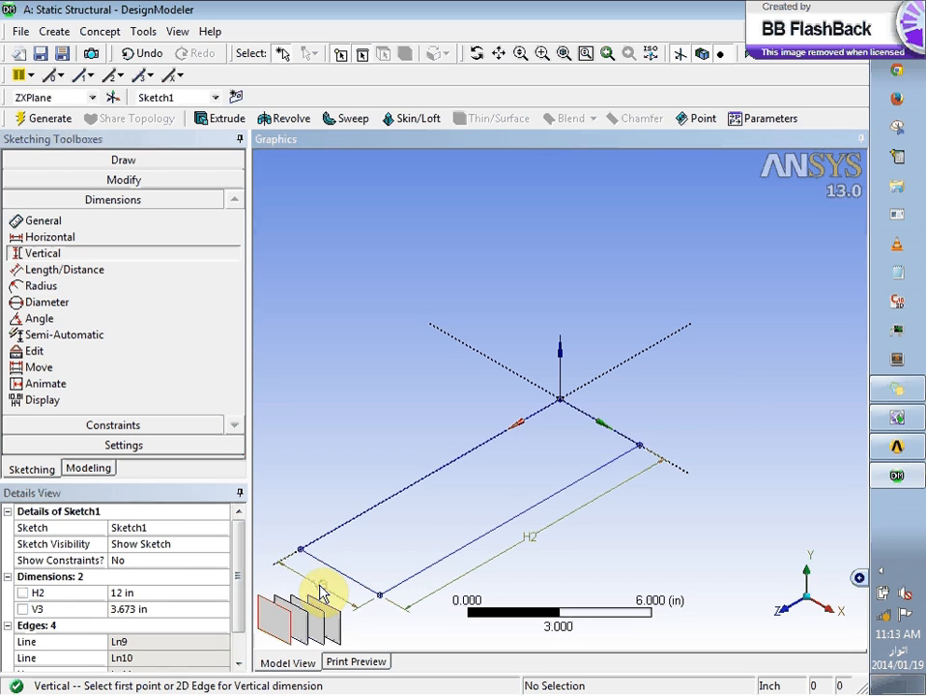
Set the rectangle's vertical dimension V3 to 48 in and generate the model
click(123, 607)
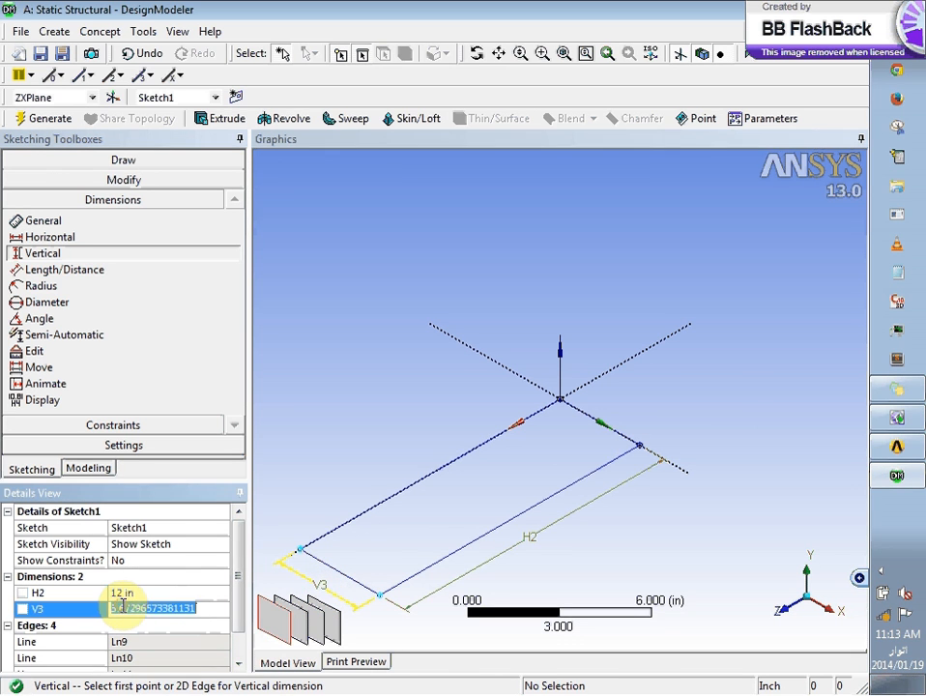
text(48)
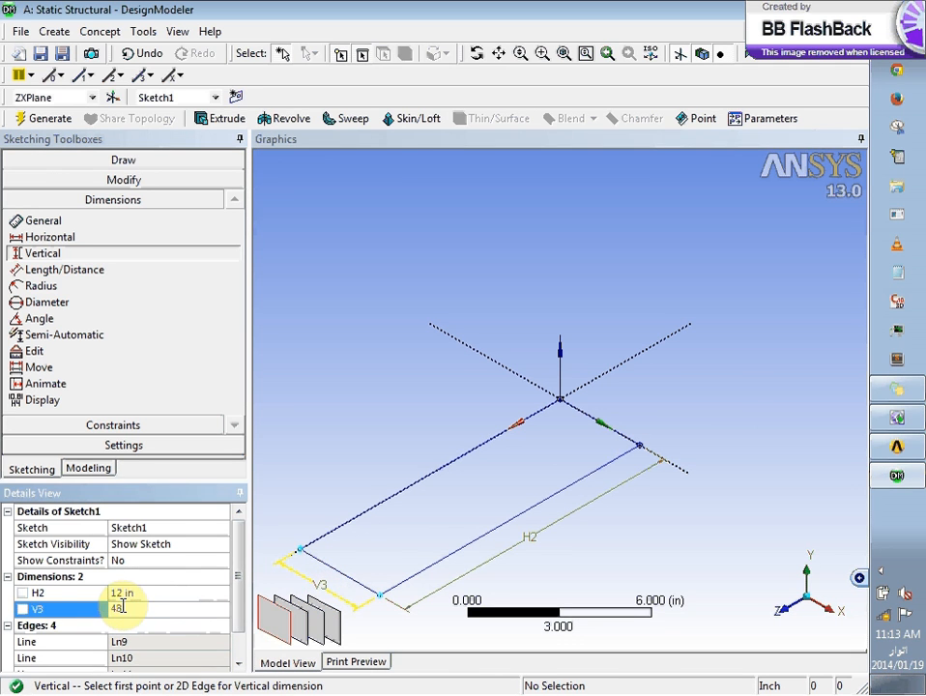
click(156, 594)
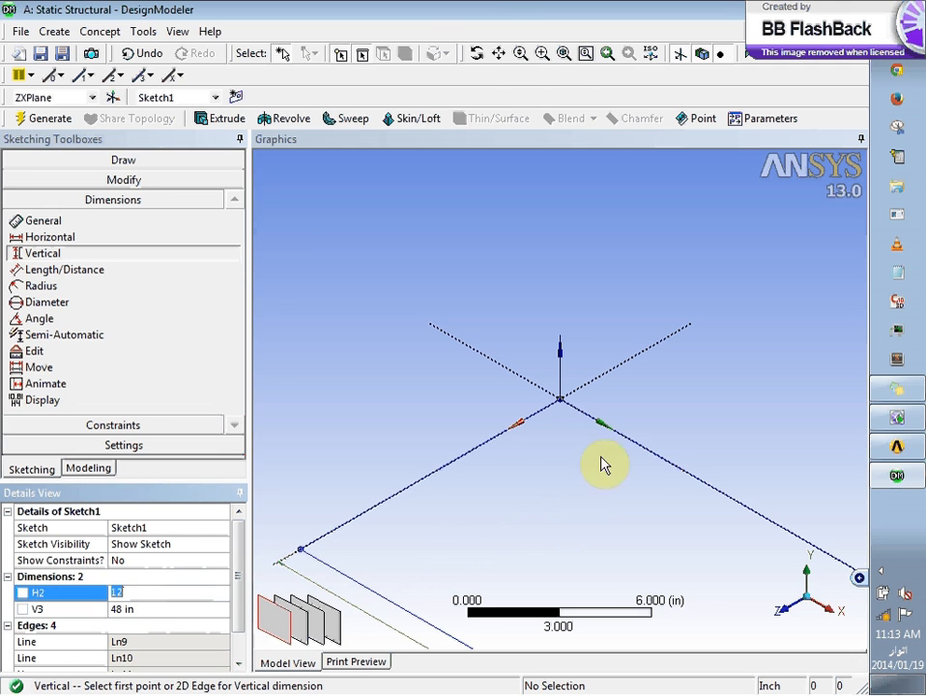
click(564, 53)
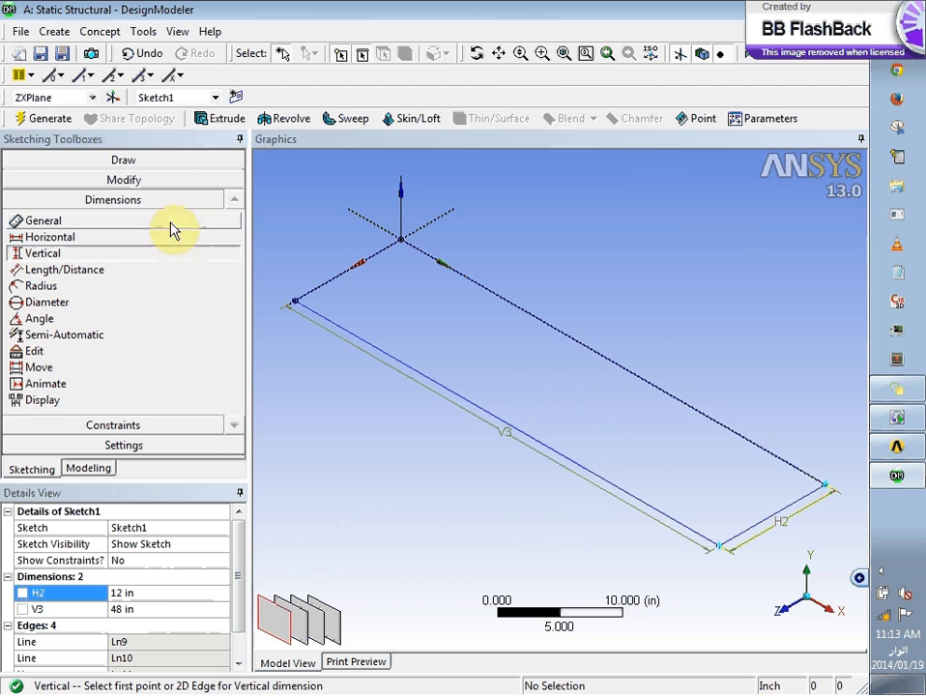
click(51, 120)
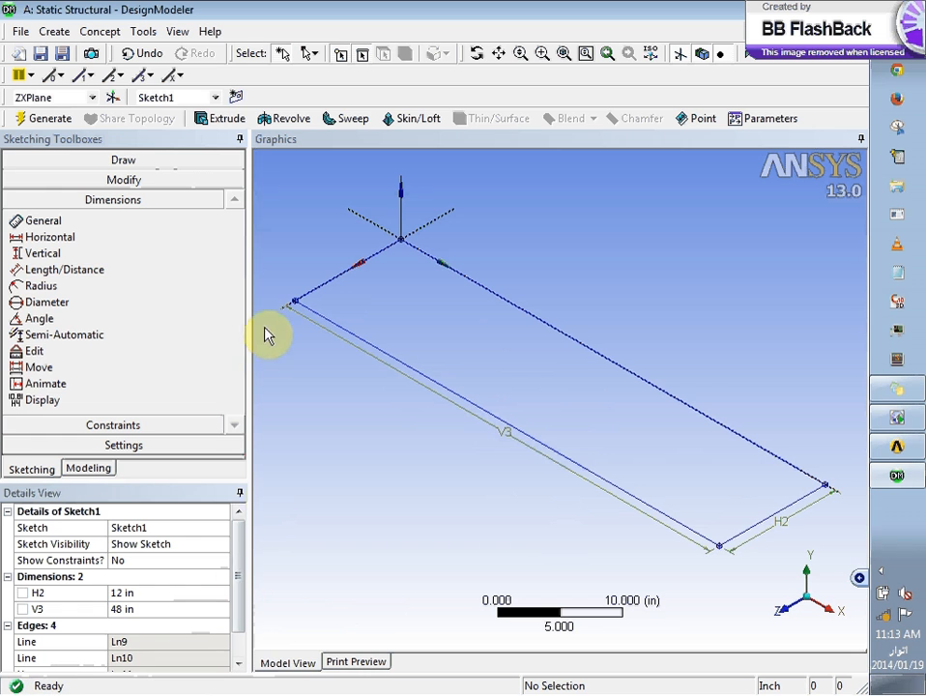
Start an extrusion of Sketch1 and try to set its depth to -2 in
click(228, 120)
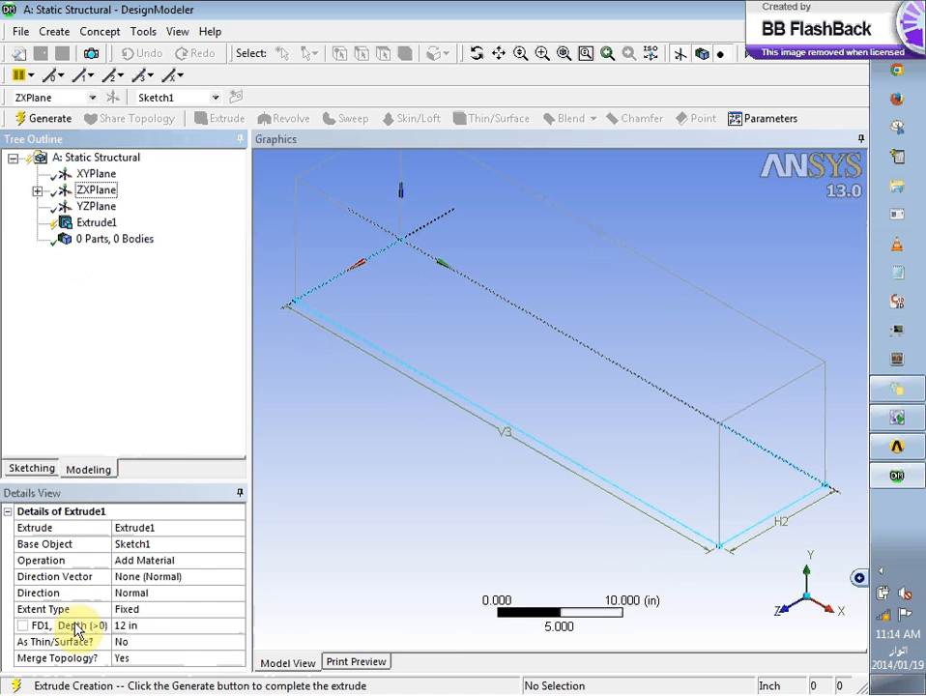
click(147, 626)
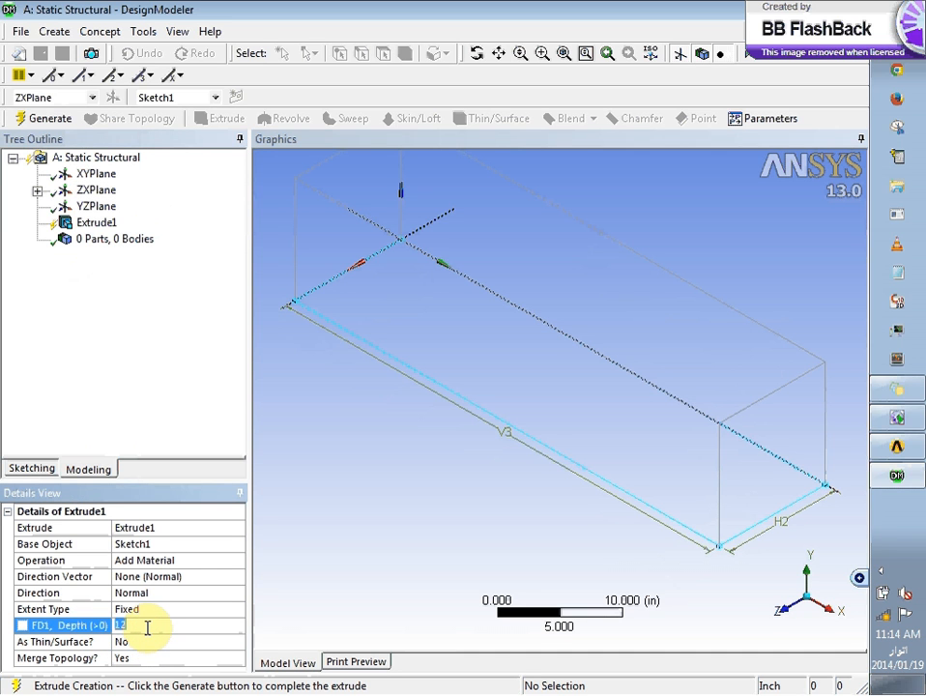
text(-2)
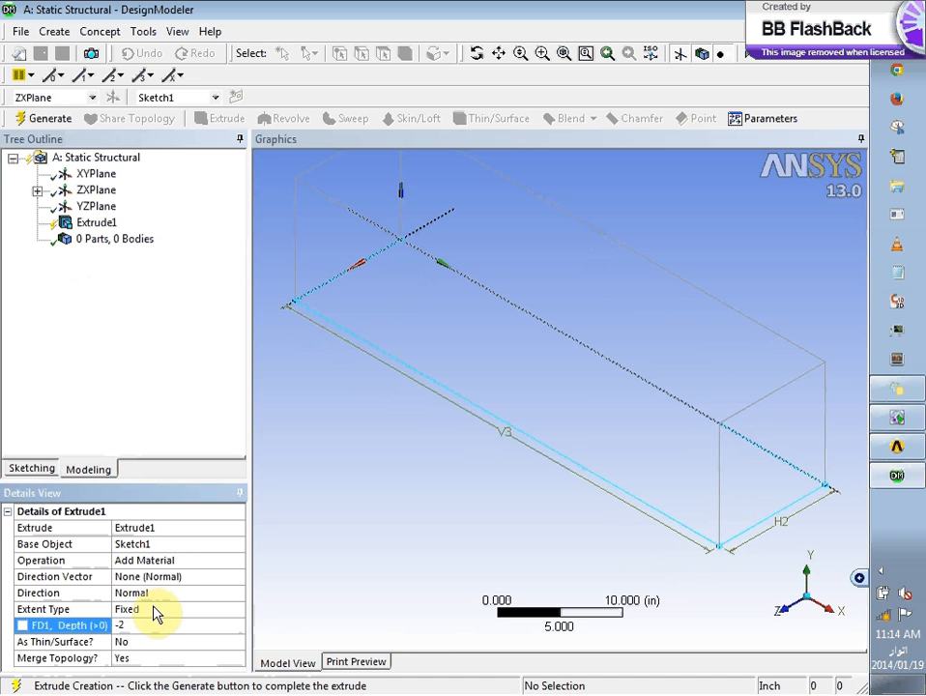
key(Return)
click(536, 418)
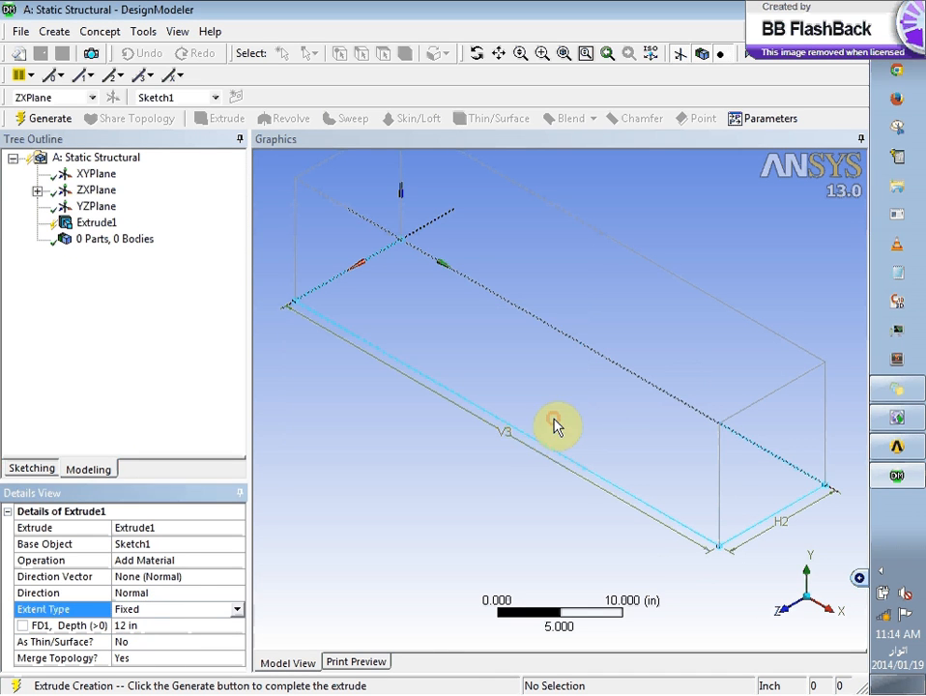
Set the extrusion depth to 1 in with the Normal direction and generate the solid plate
click(143, 625)
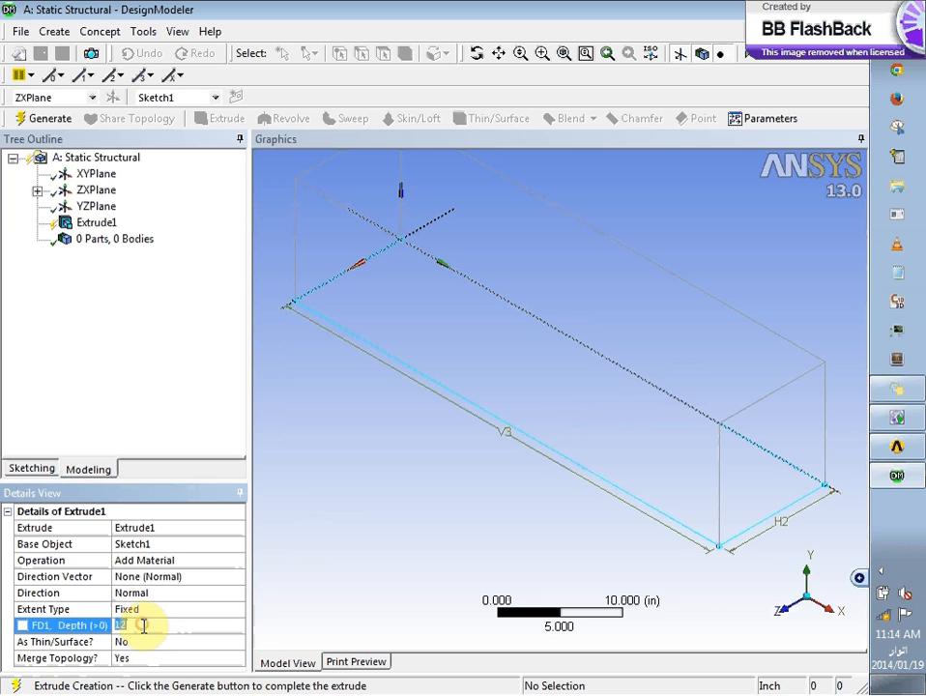
text(1)
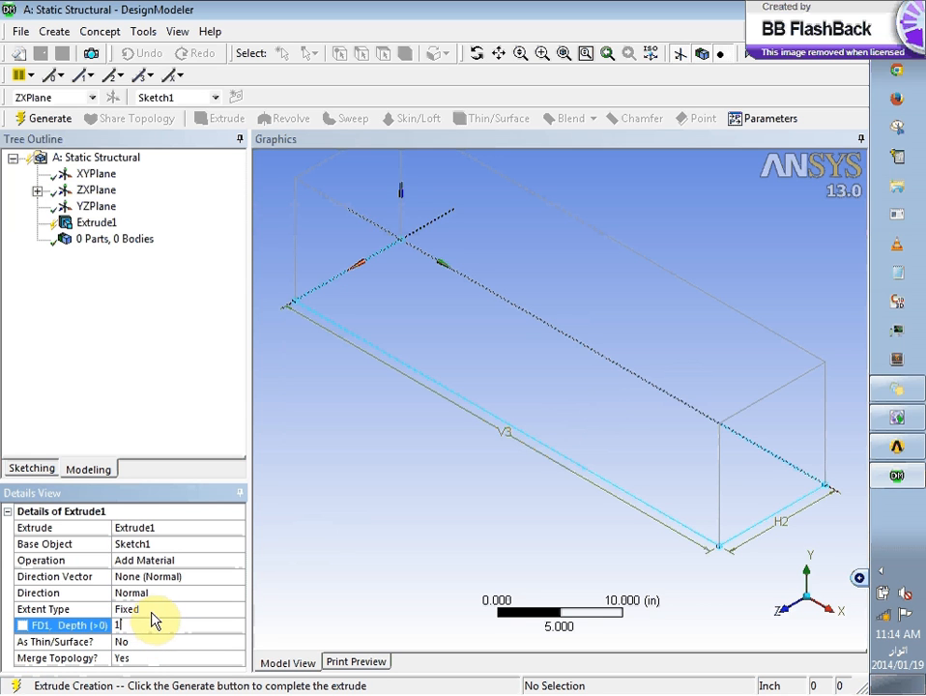
click(154, 594)
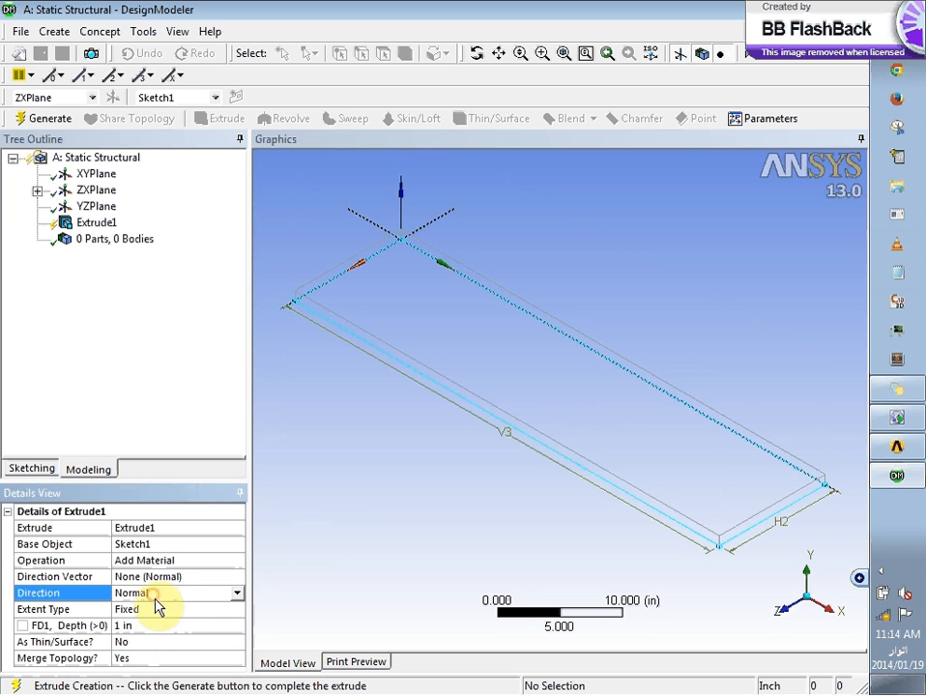
click(236, 593)
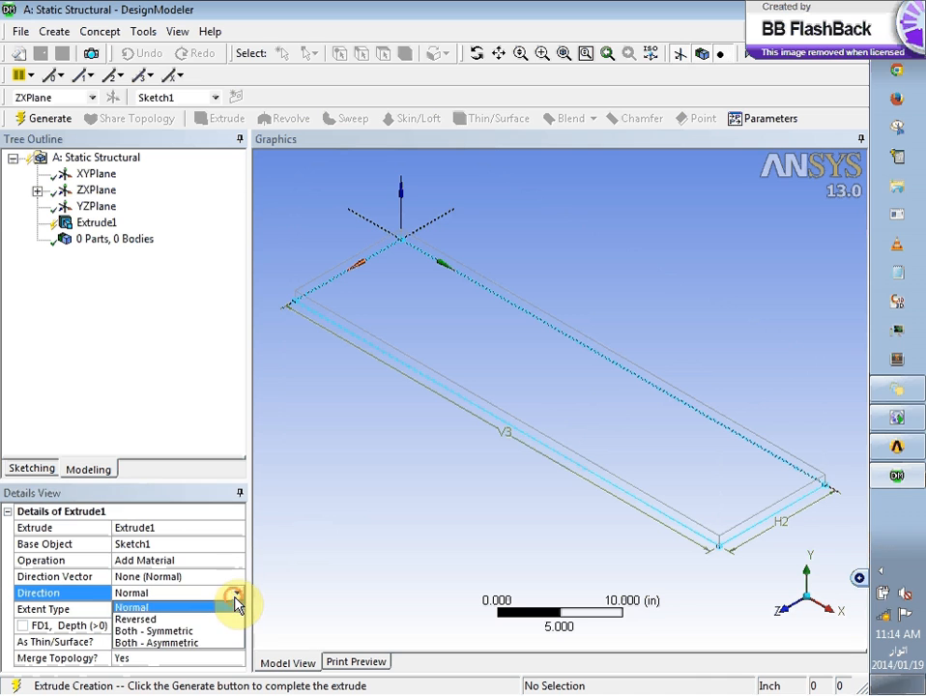
click(166, 607)
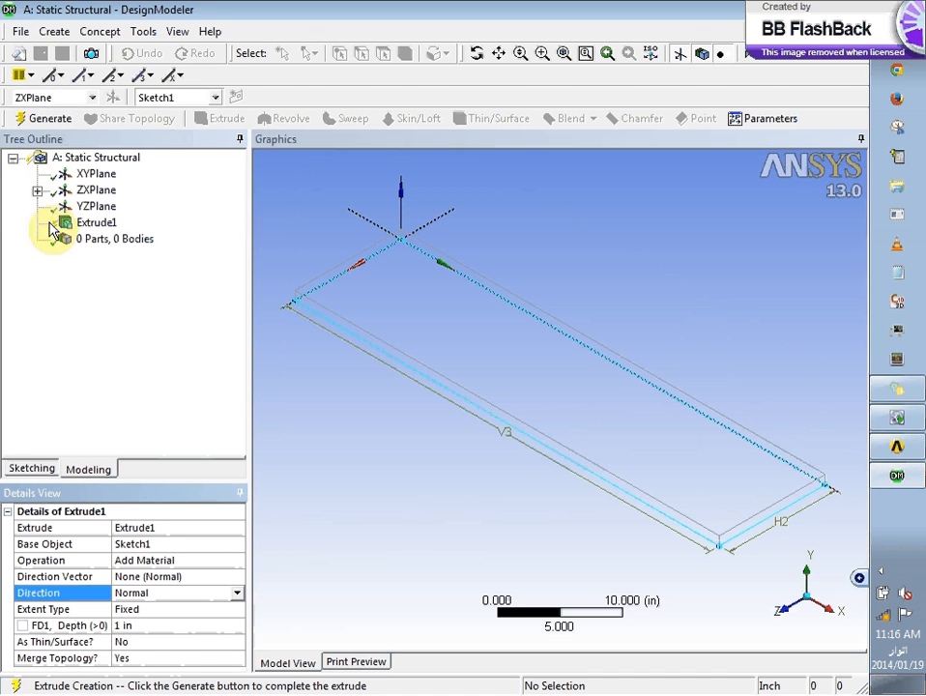
click(49, 119)
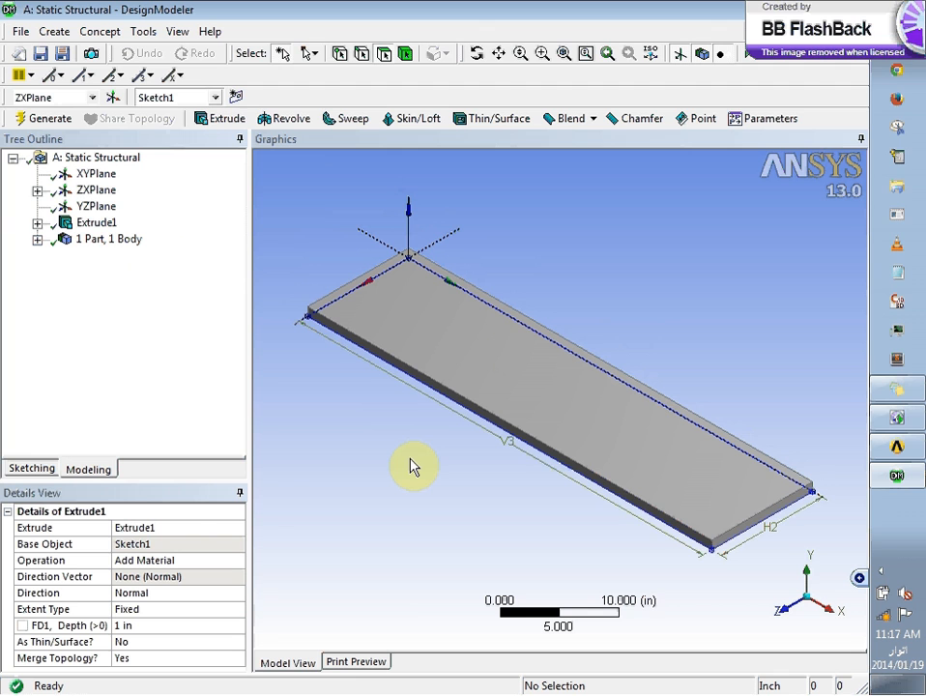
Close DesignModeler and open the Static Structural system's Model cell for editing in Mechanical
click(21, 32)
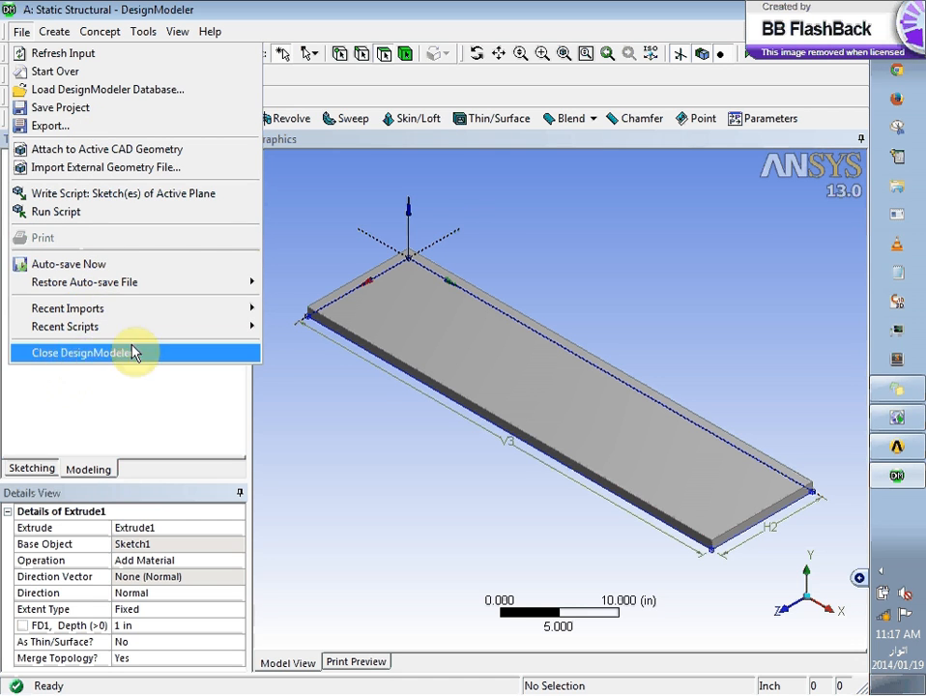
click(79, 356)
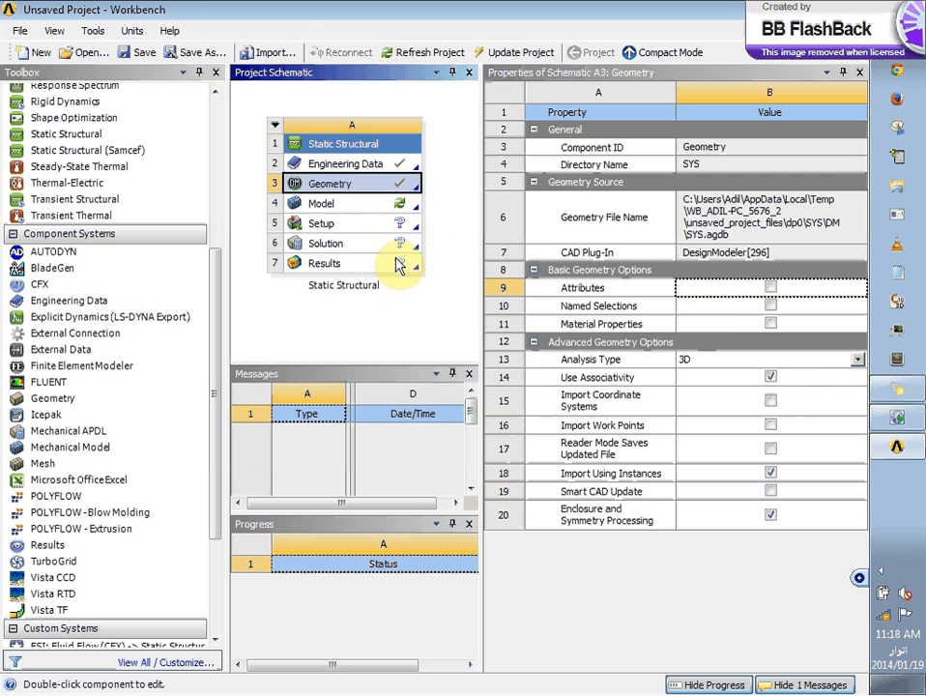
right_click(336, 204)
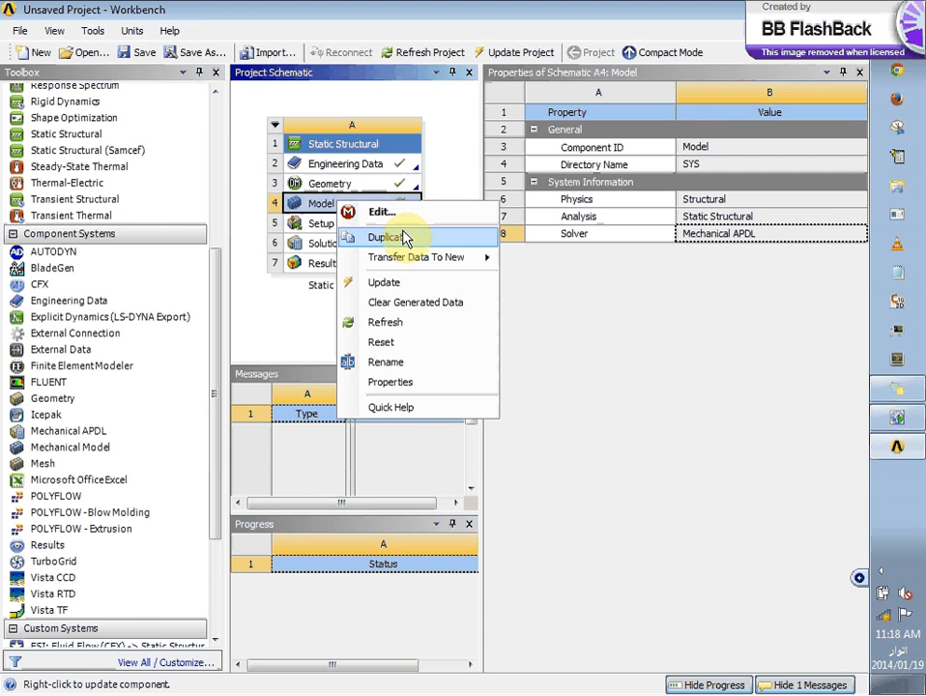
mouse_move(406, 269)
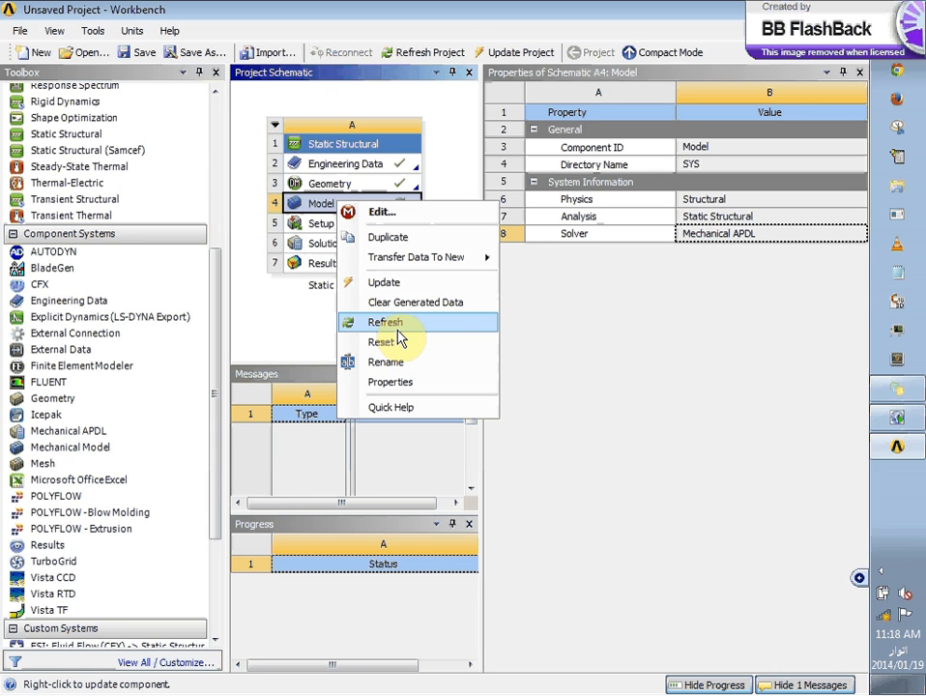
click(396, 211)
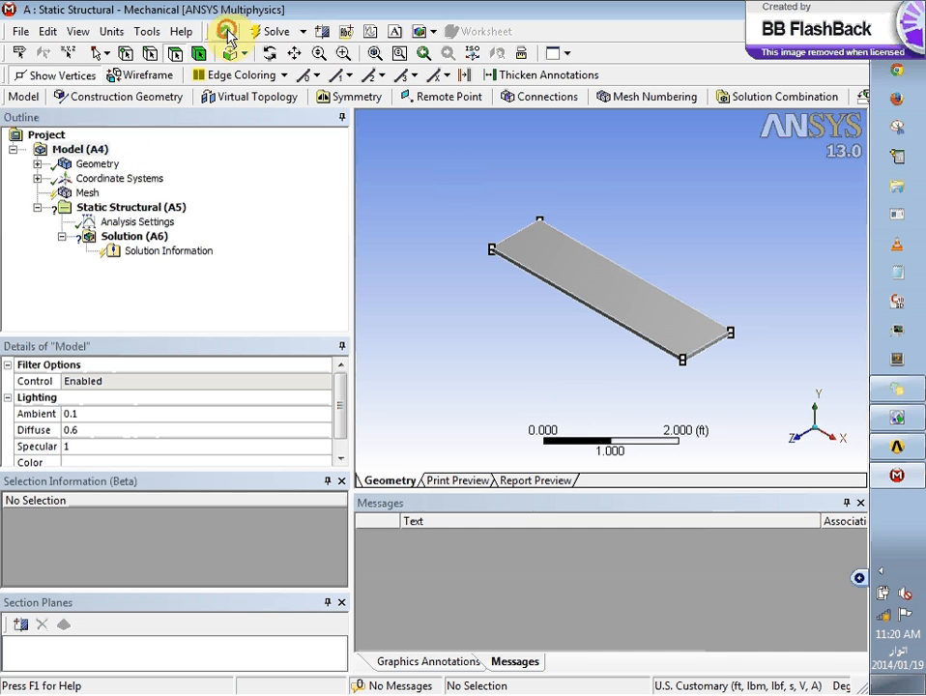
Show the Mechanical Application Wizard and check the solid's material assignment and the available alternatives
click(228, 33)
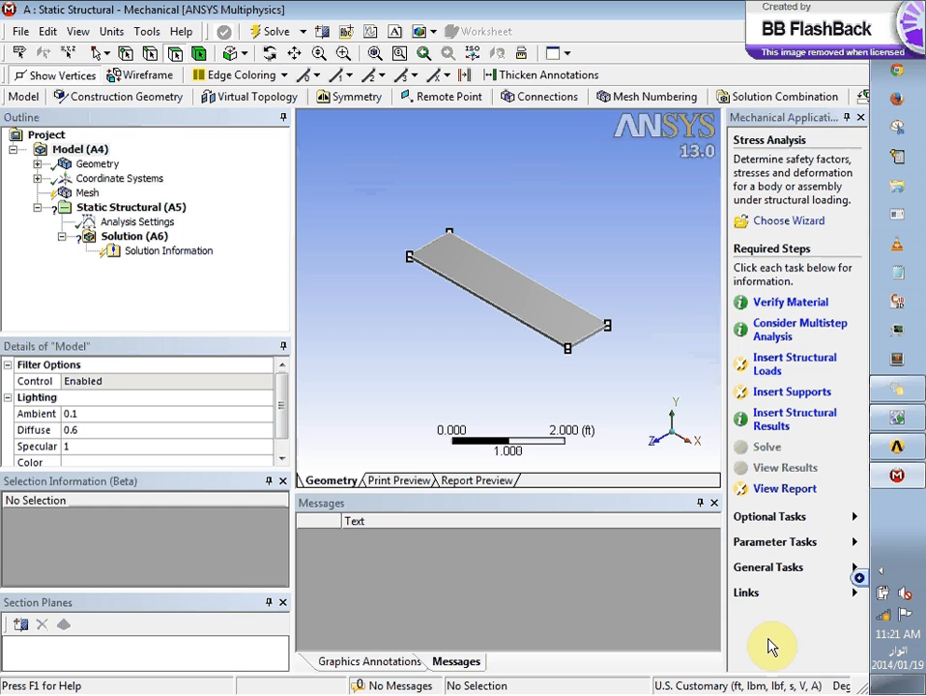
click(790, 303)
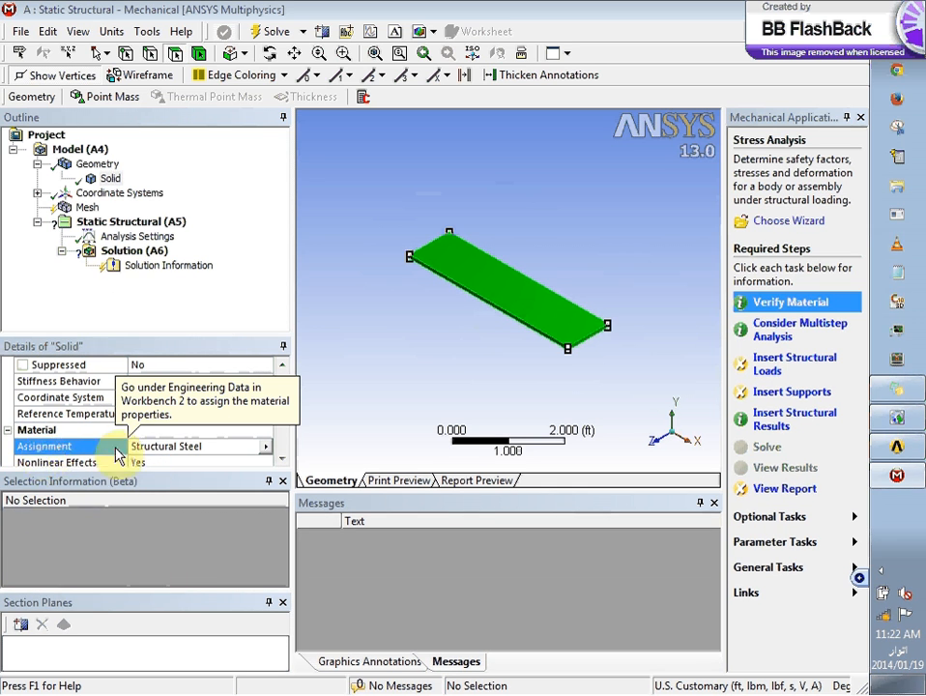
click(266, 446)
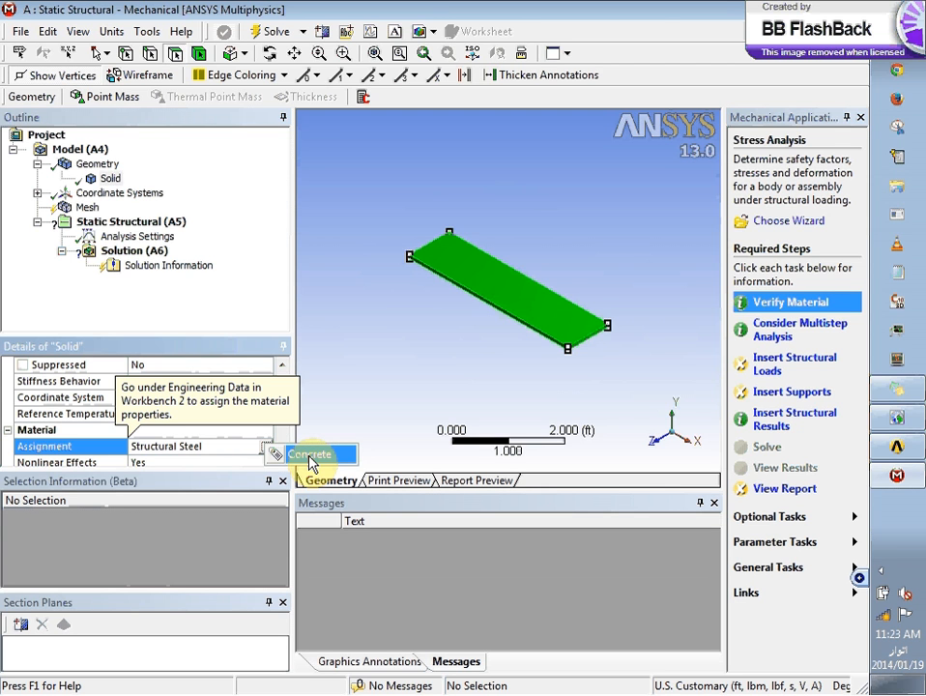
click(179, 450)
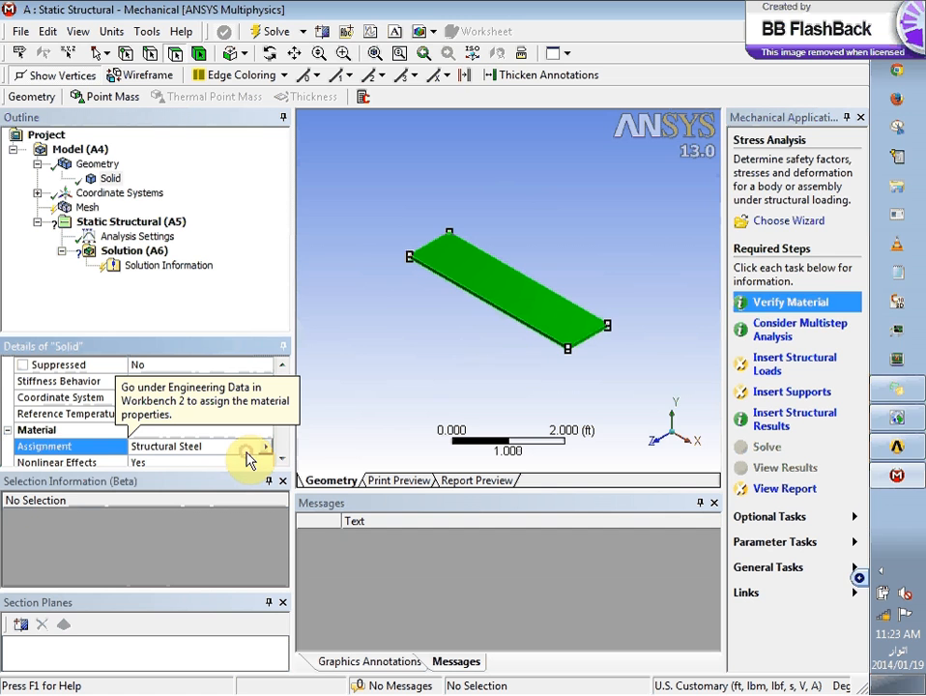
Examine the multistep analysis settings, including the number of steps and the current step number
click(785, 332)
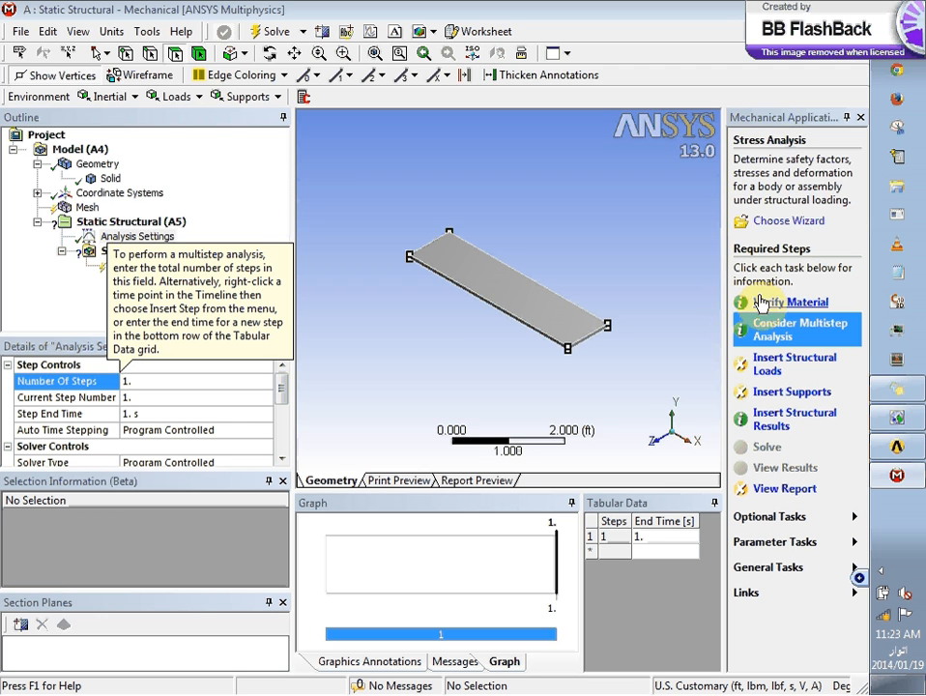
click(789, 337)
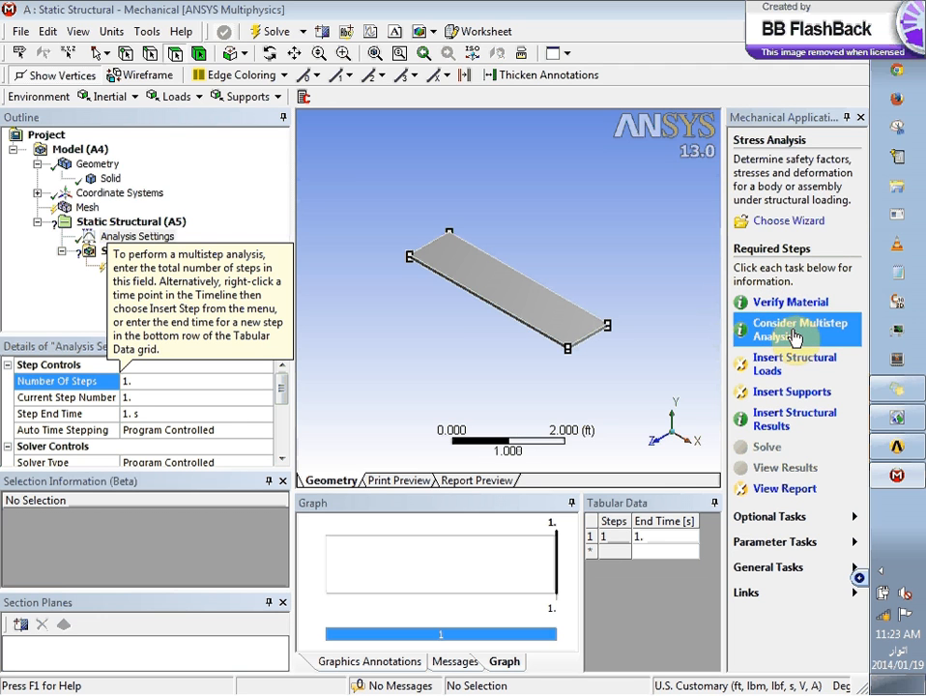
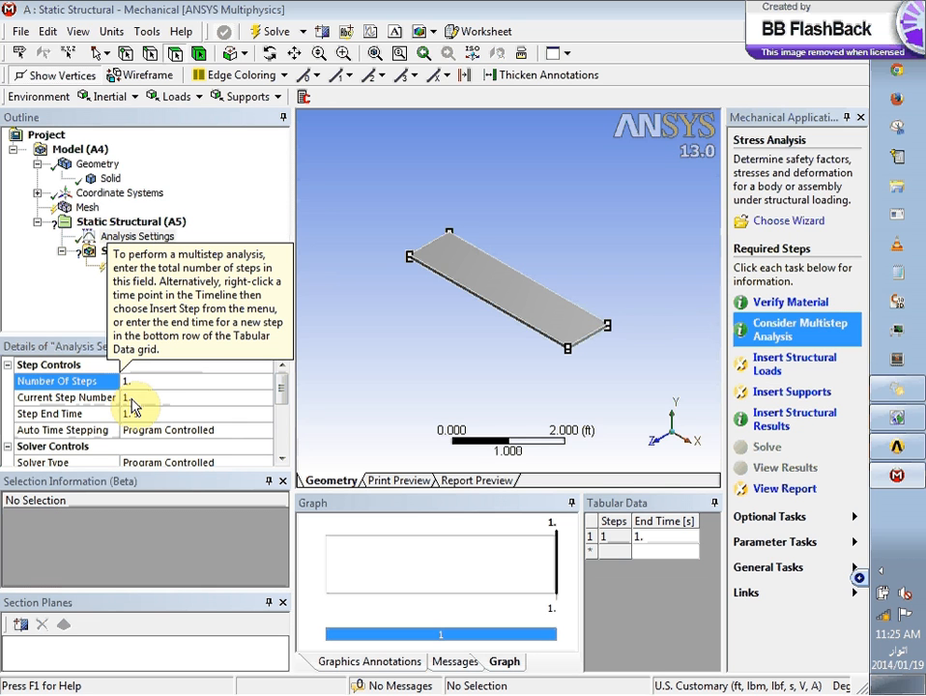
click(896, 445)
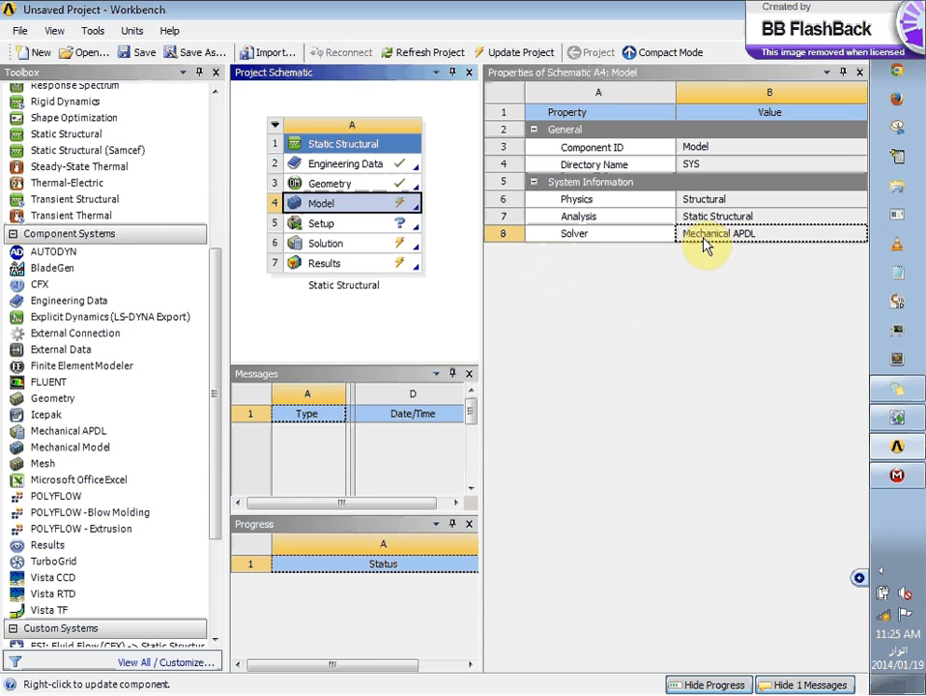
click(896, 475)
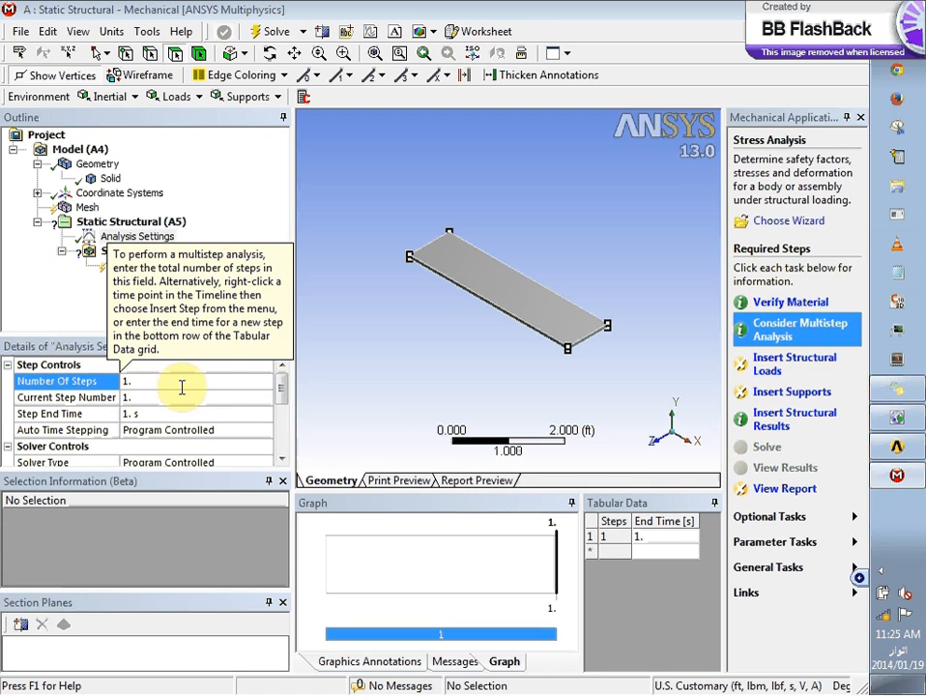
click(151, 397)
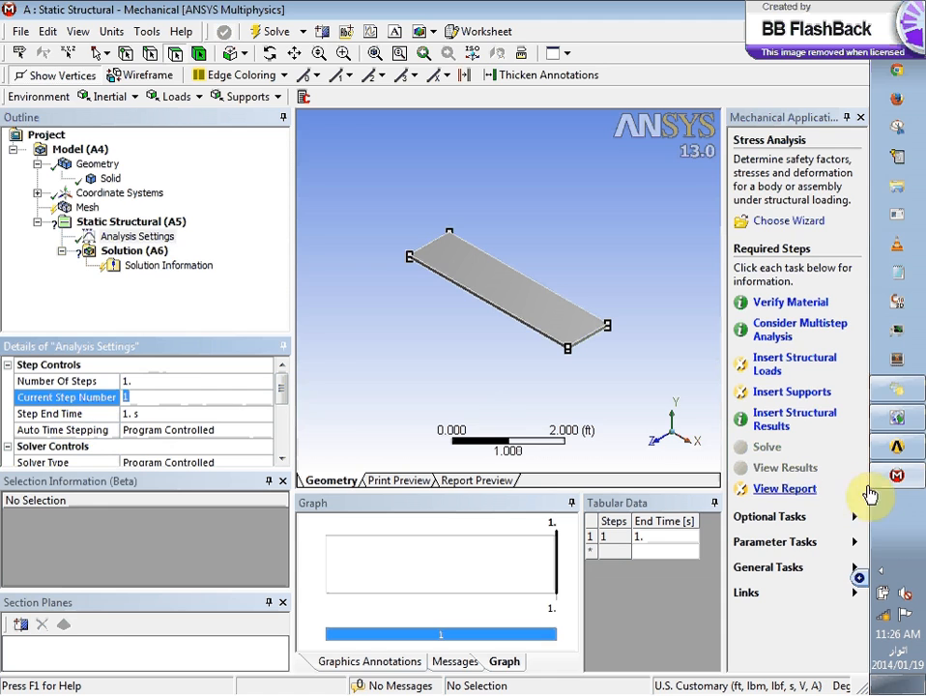
Examine the remaining analysis settings, including the solver controls and the nonlinear controls with their convergence, line search and stabilization options
click(897, 447)
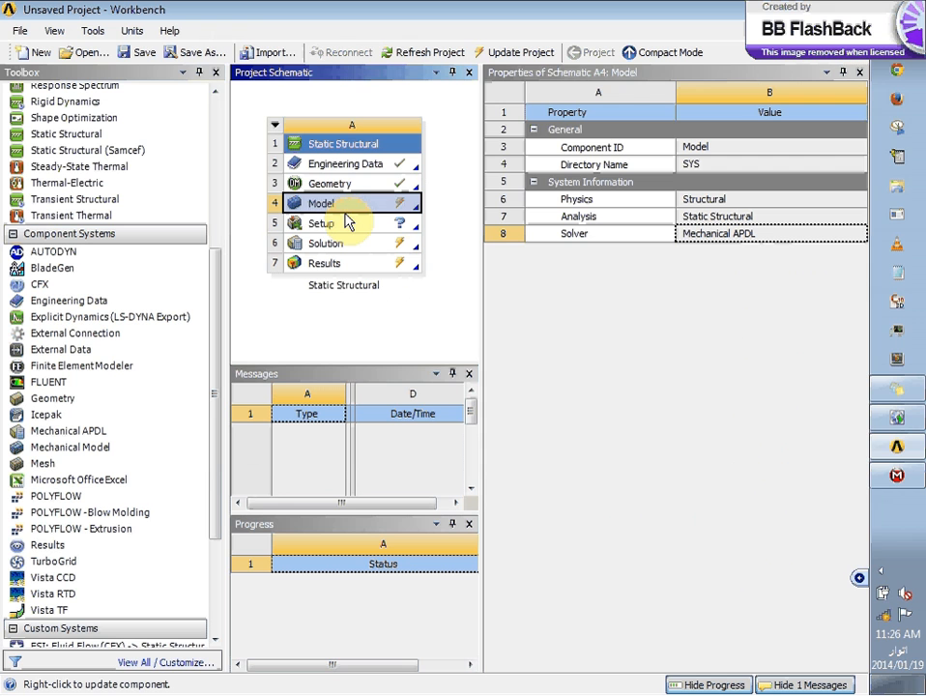
click(893, 479)
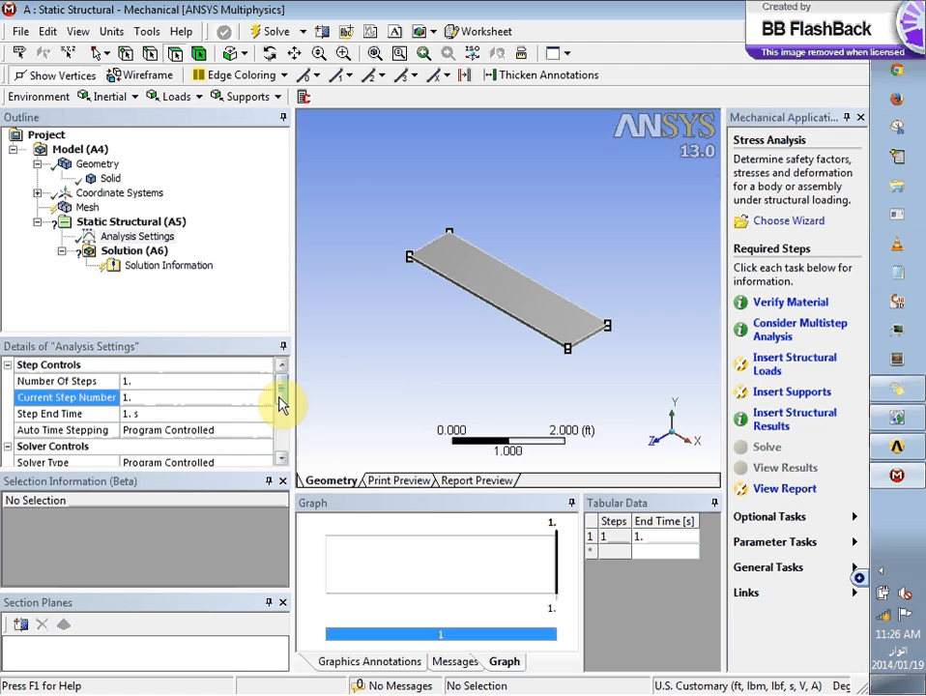
mouse_move(281, 396)
mouse_down()
mouse_move(283, 440)
mouse_move(287, 420)
mouse_move(271, 388)
mouse_up()
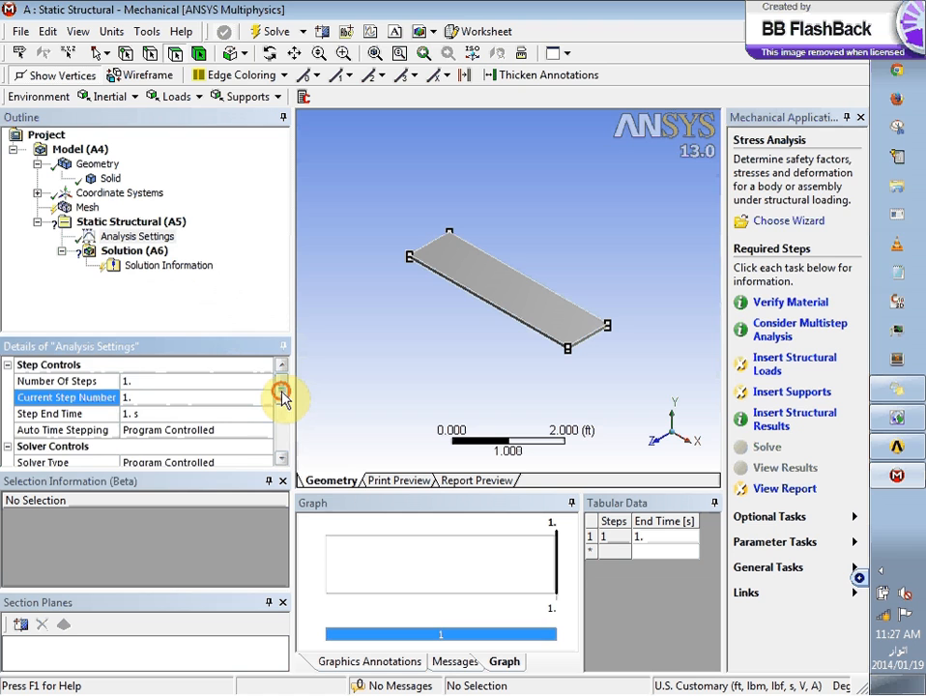
drag(283, 392, 283, 429)
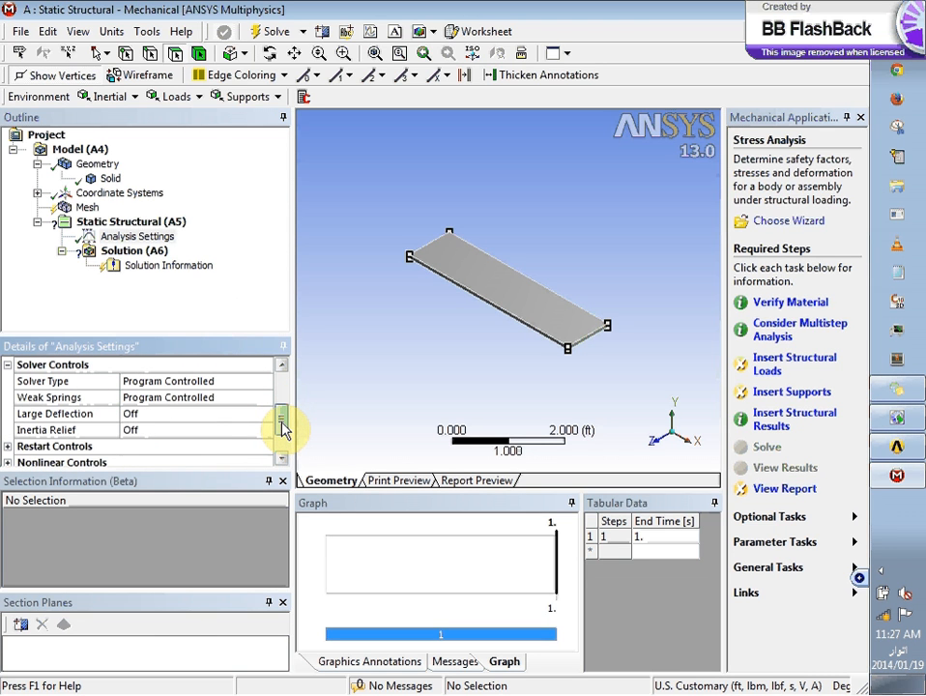
drag(282, 432, 284, 444)
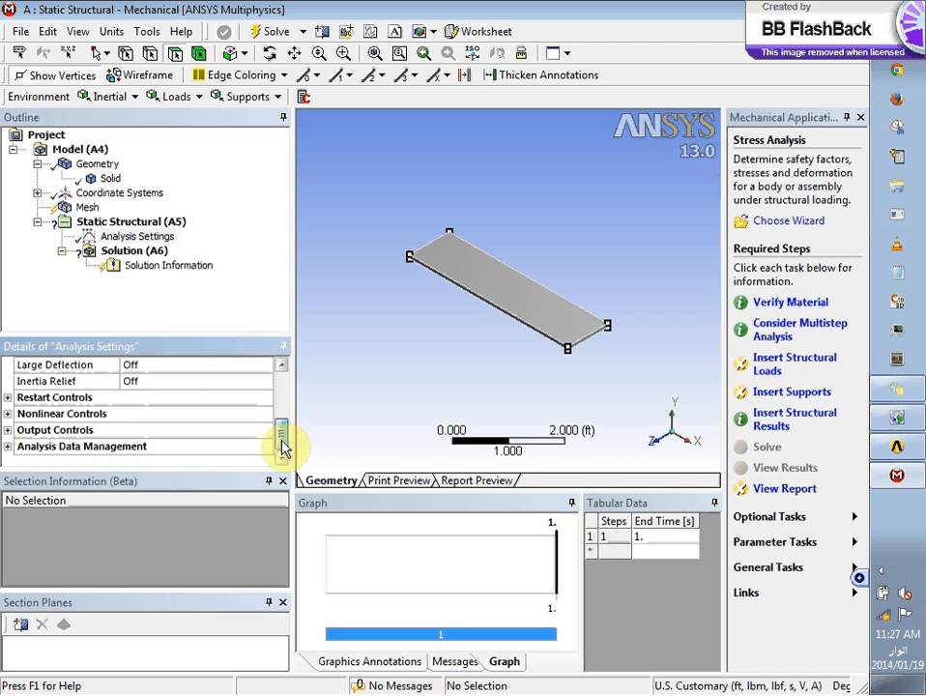
click(7, 415)
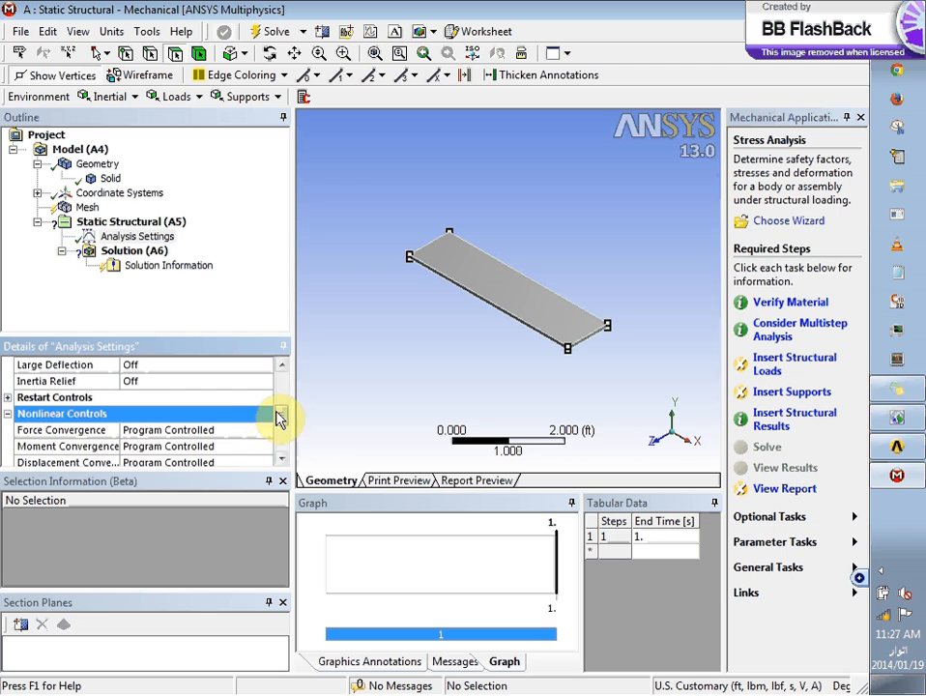
drag(281, 413, 274, 434)
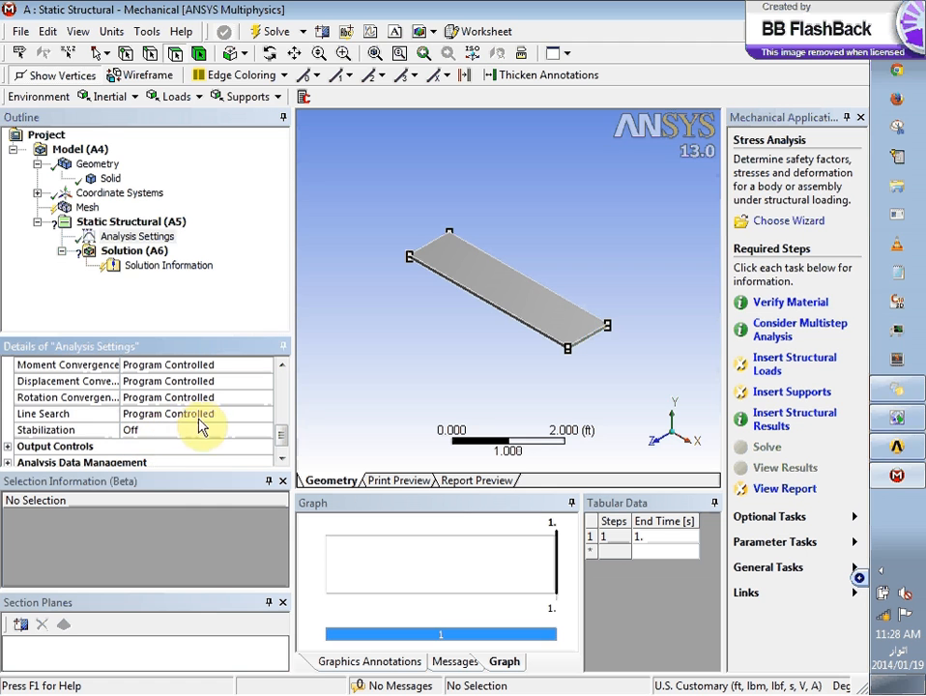
drag(286, 437, 280, 383)
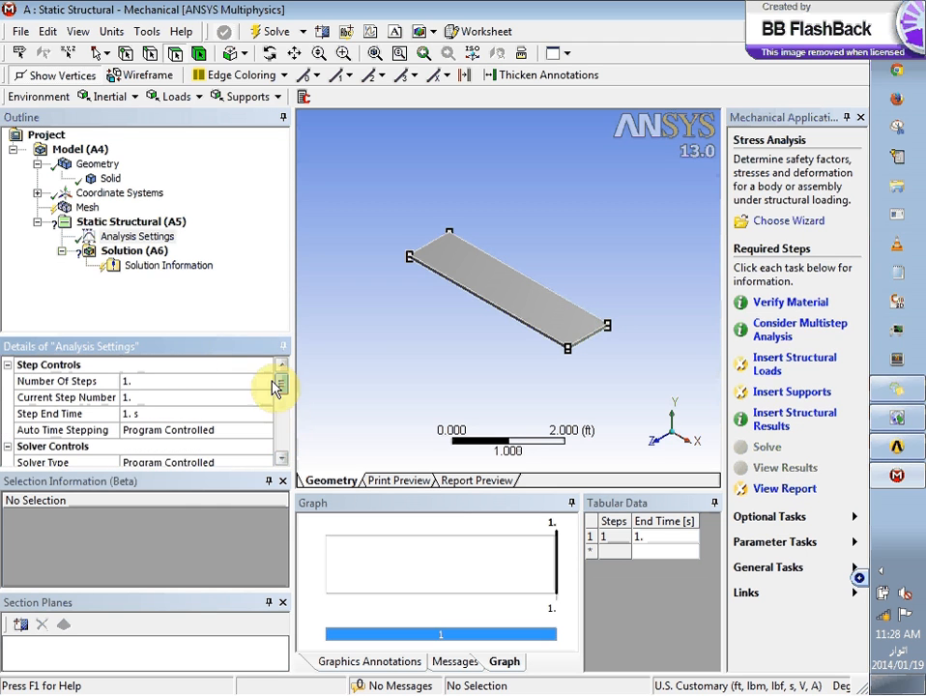
Consult the wizard's structural loads task and add a Pressure load to the static structural analysis
click(763, 365)
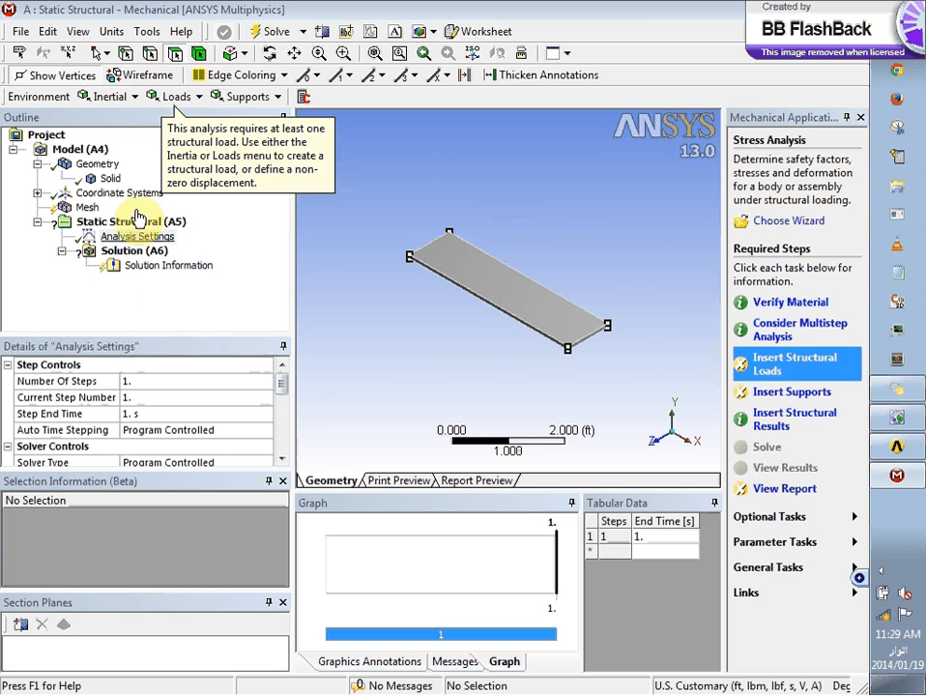
click(171, 98)
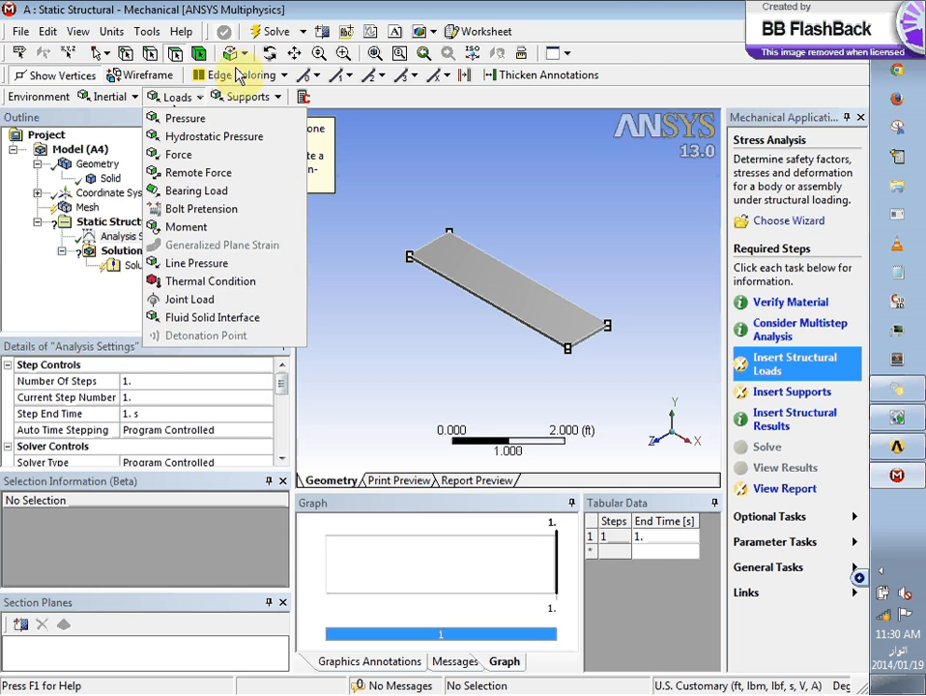
click(190, 126)
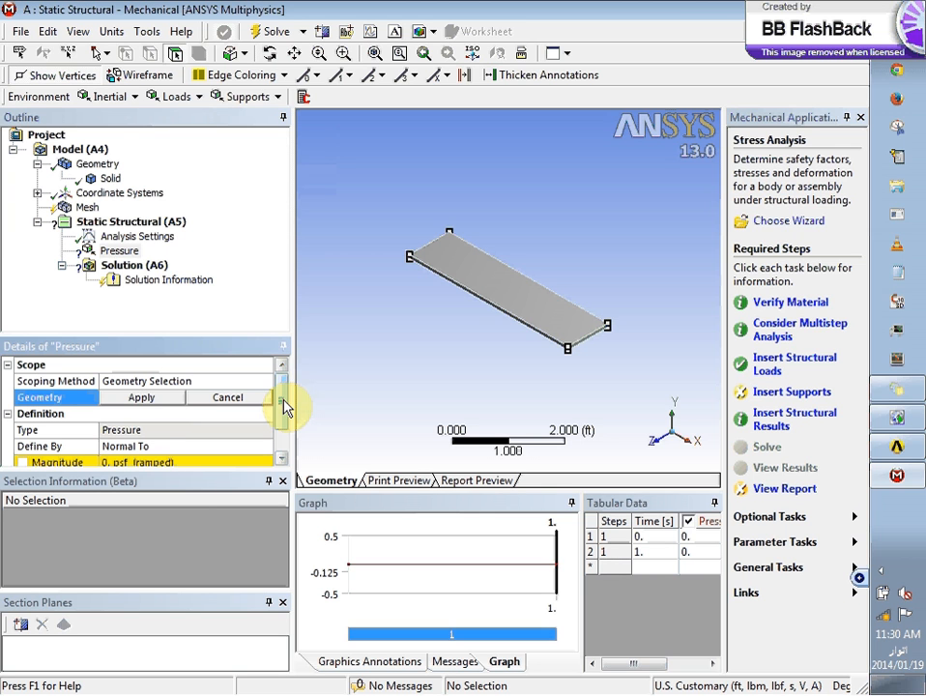
drag(283, 406, 283, 416)
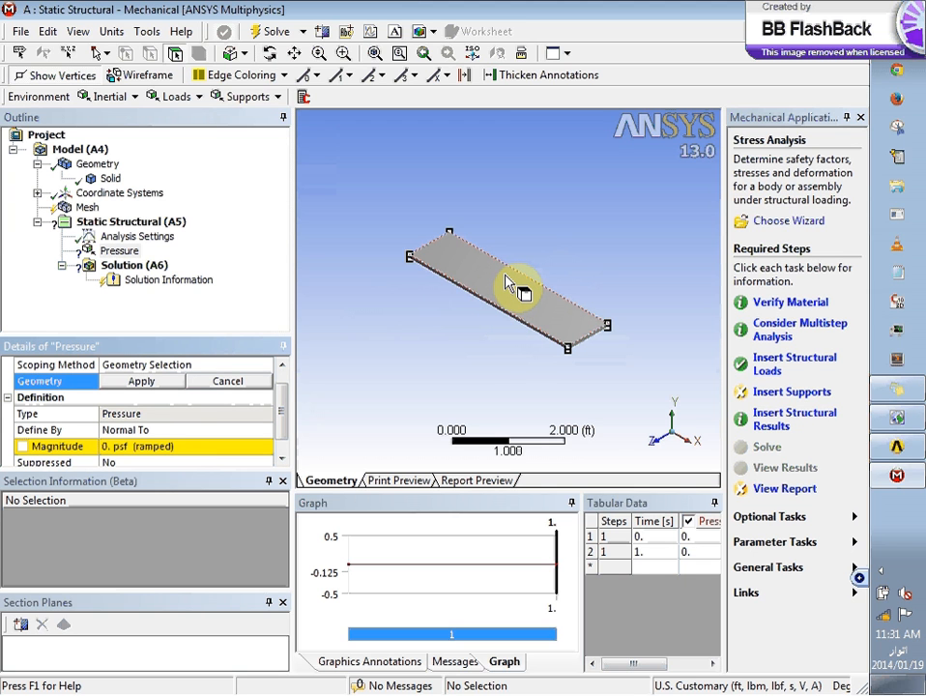
Scope the pressure to the plate's large upper face using geometry selection with the face filter
click(271, 55)
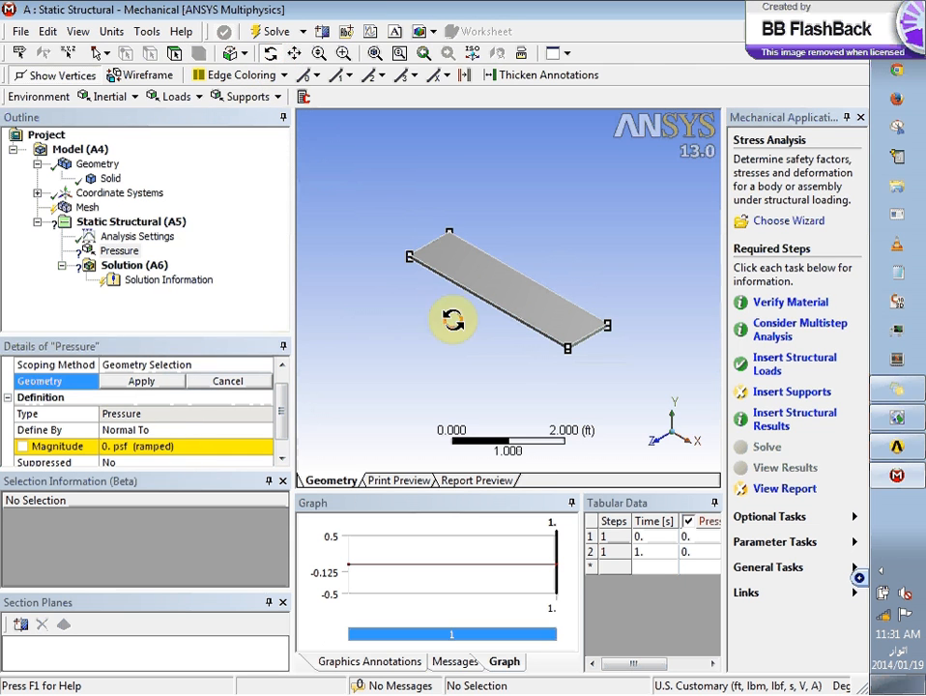
mouse_move(450, 314)
mouse_down()
mouse_move(492, 219)
mouse_move(491, 244)
mouse_move(516, 285)
mouse_move(453, 307)
mouse_move(452, 319)
mouse_up()
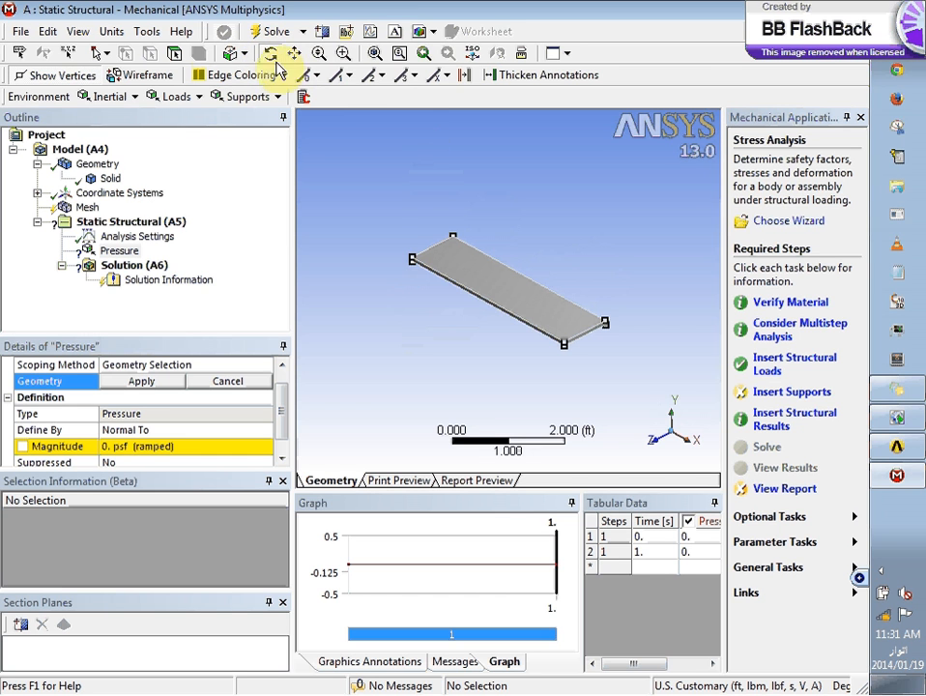
click(100, 54)
click(492, 278)
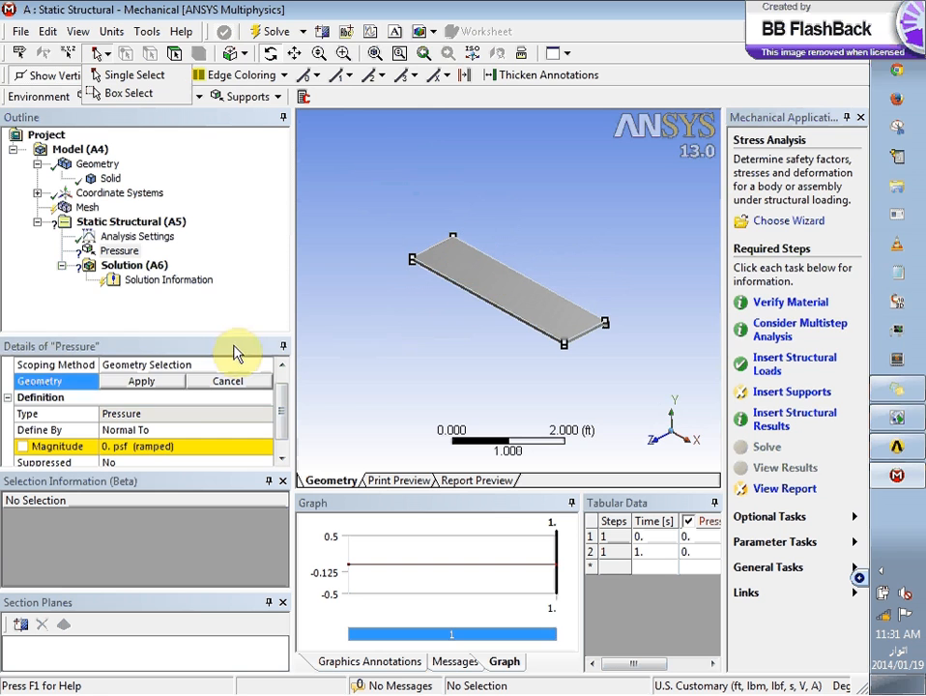
click(179, 368)
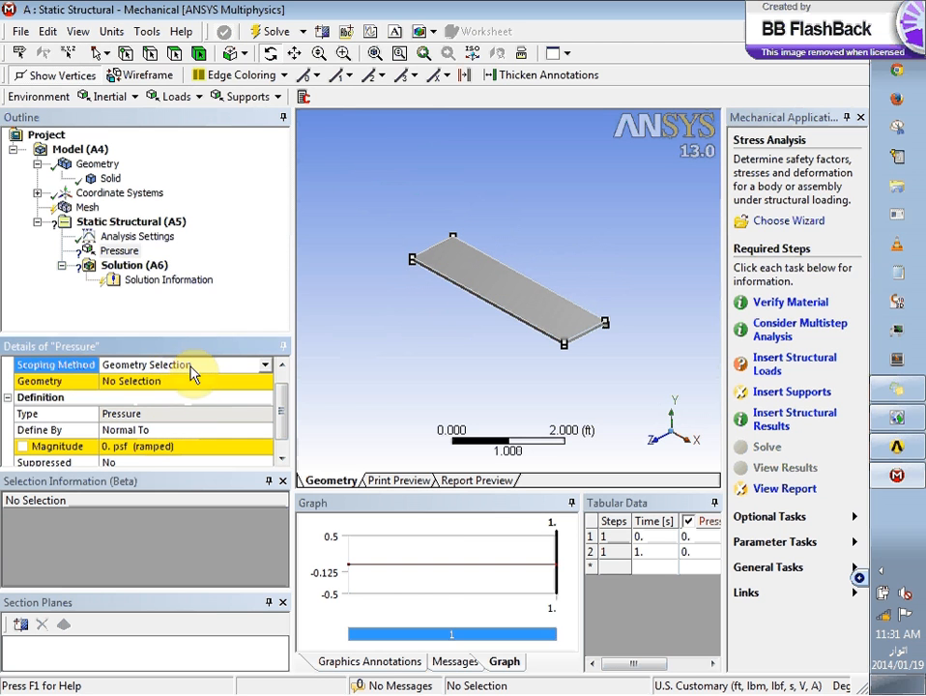
click(186, 378)
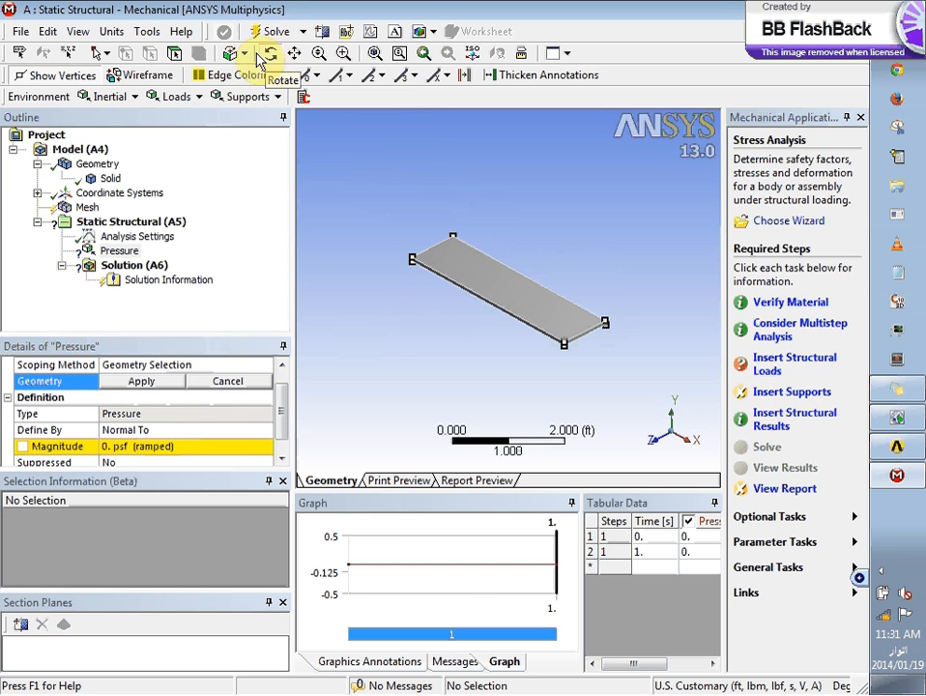
click(237, 56)
click(237, 55)
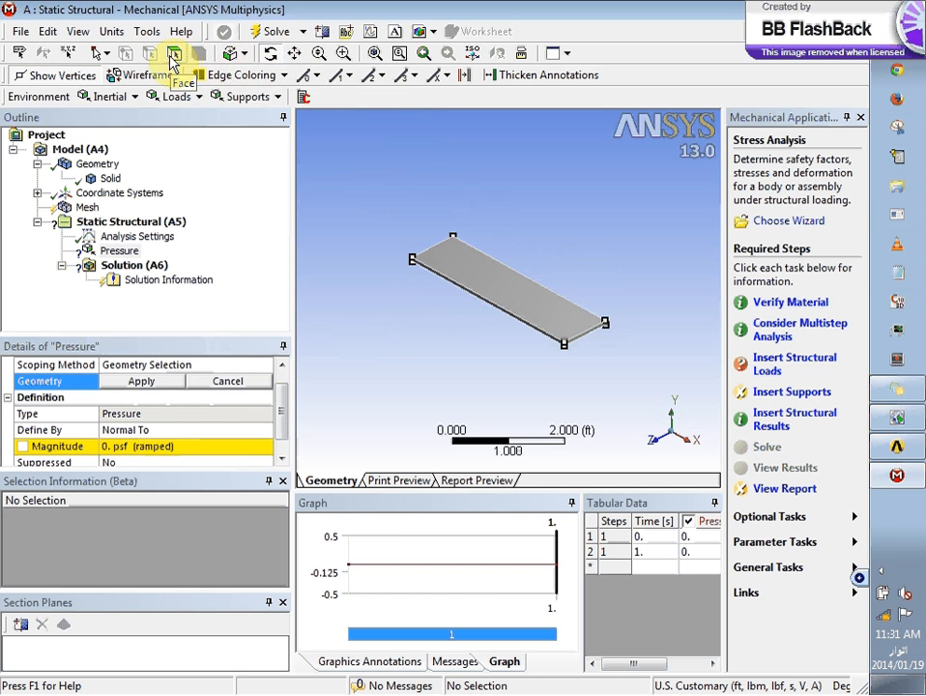
click(174, 55)
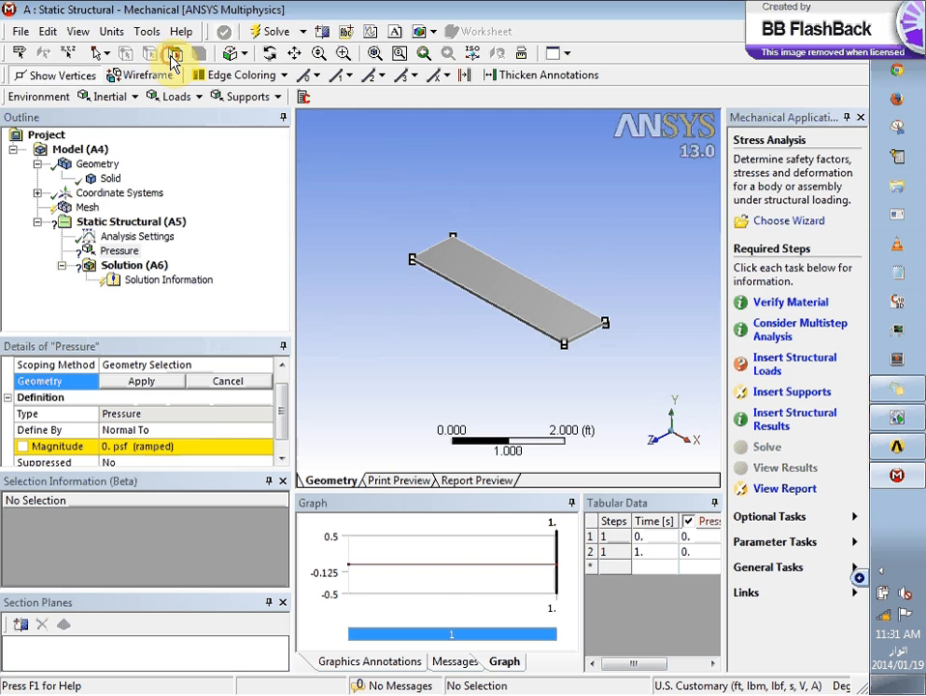
click(498, 287)
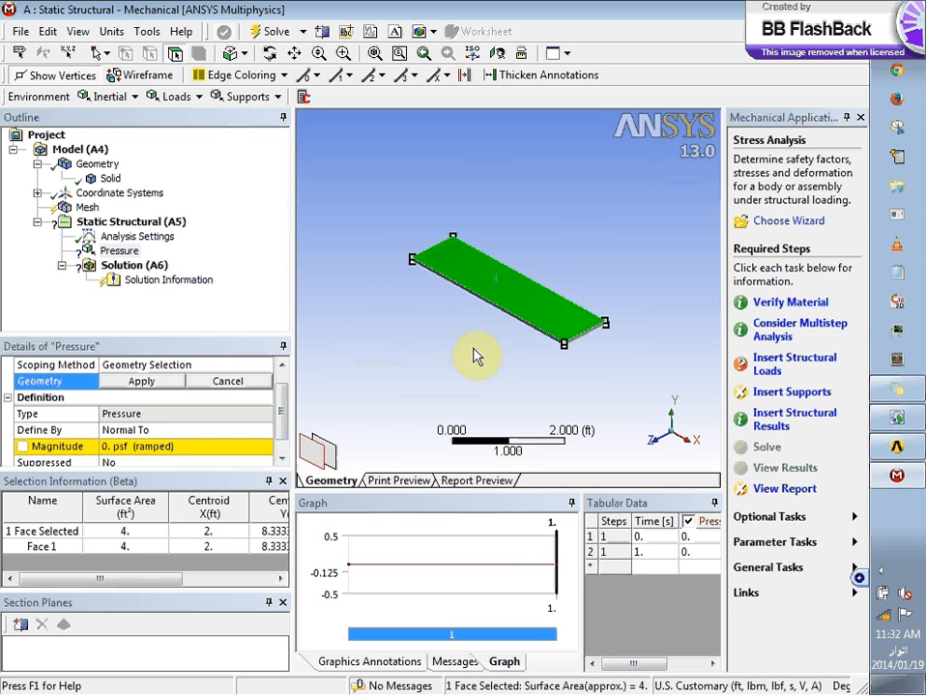
click(336, 461)
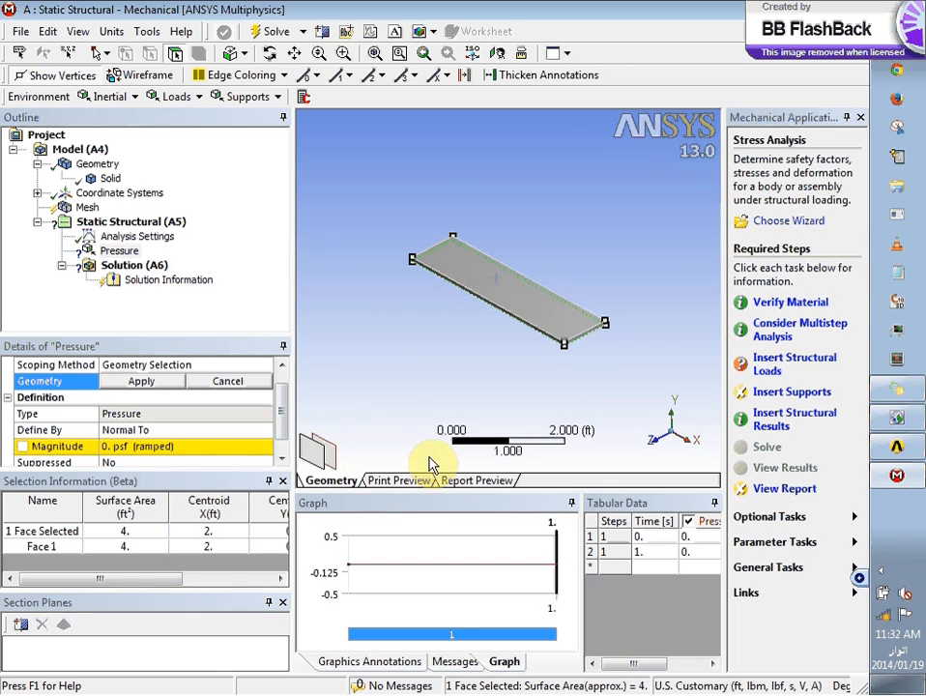
click(309, 448)
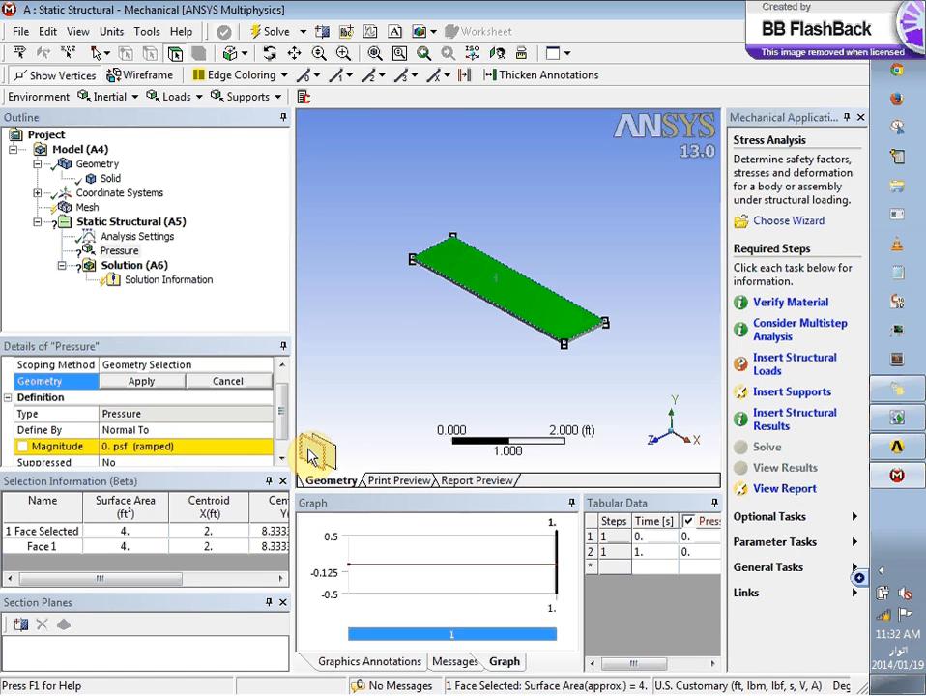
click(138, 381)
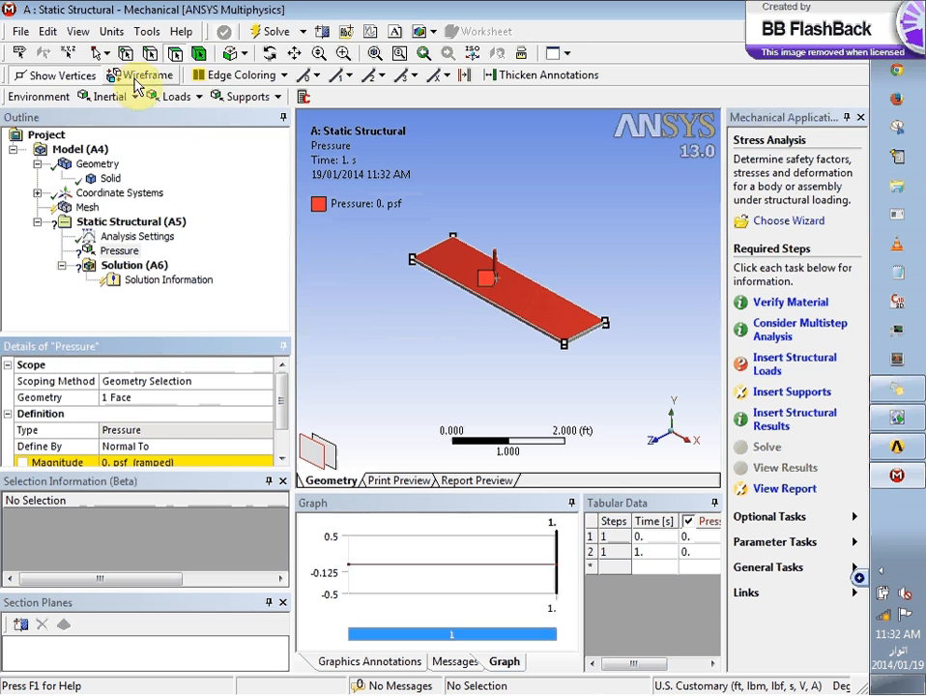
Check the active unit system and define the pressure as Normal To the face with a magnitude of 200 psf
click(116, 32)
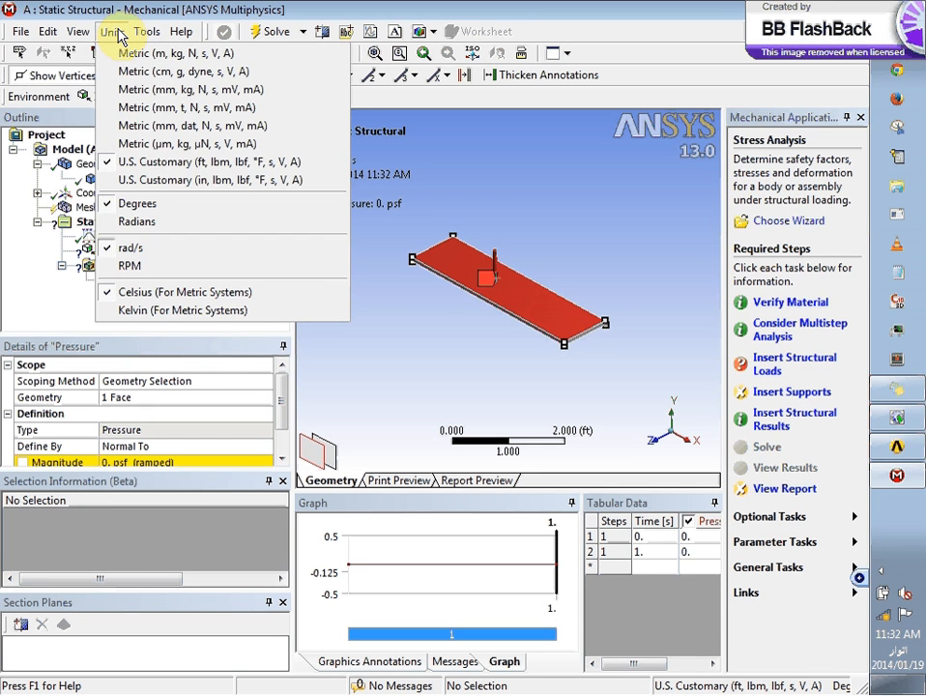
click(116, 33)
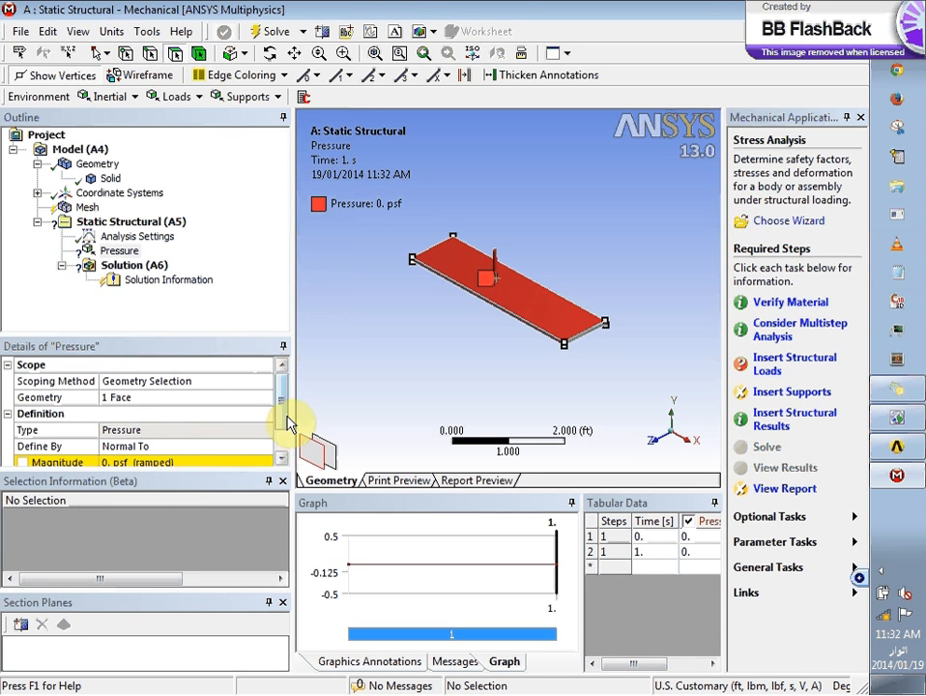
scroll(285, 416, down, 1)
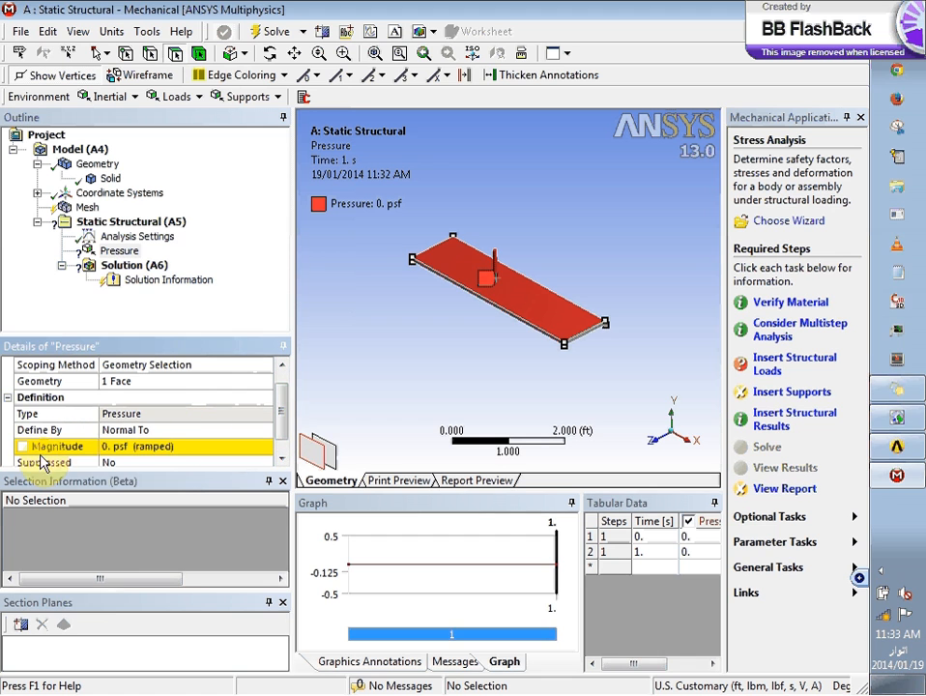
click(182, 430)
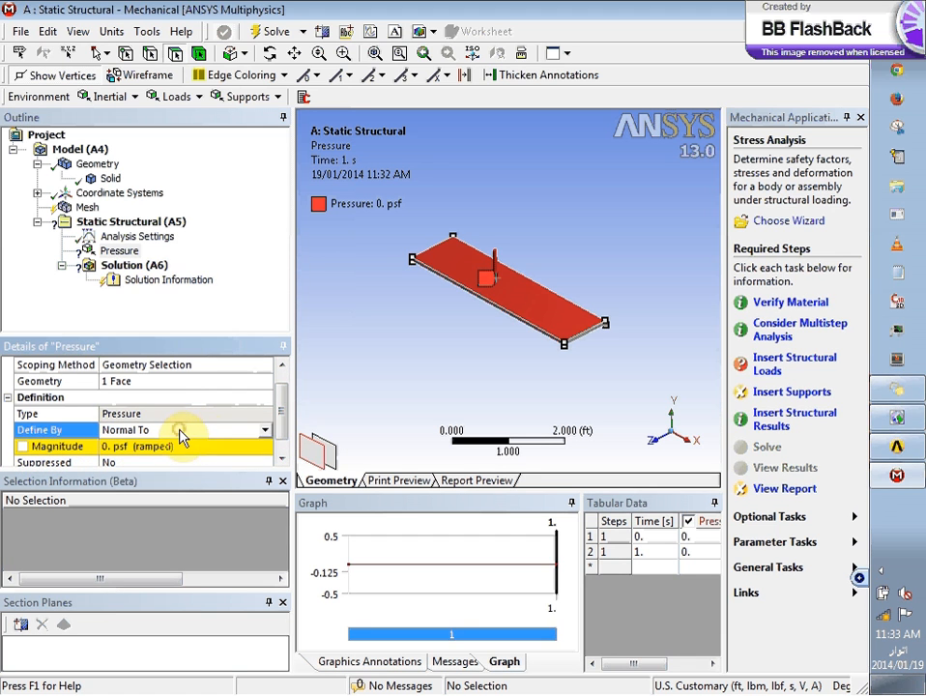
click(265, 432)
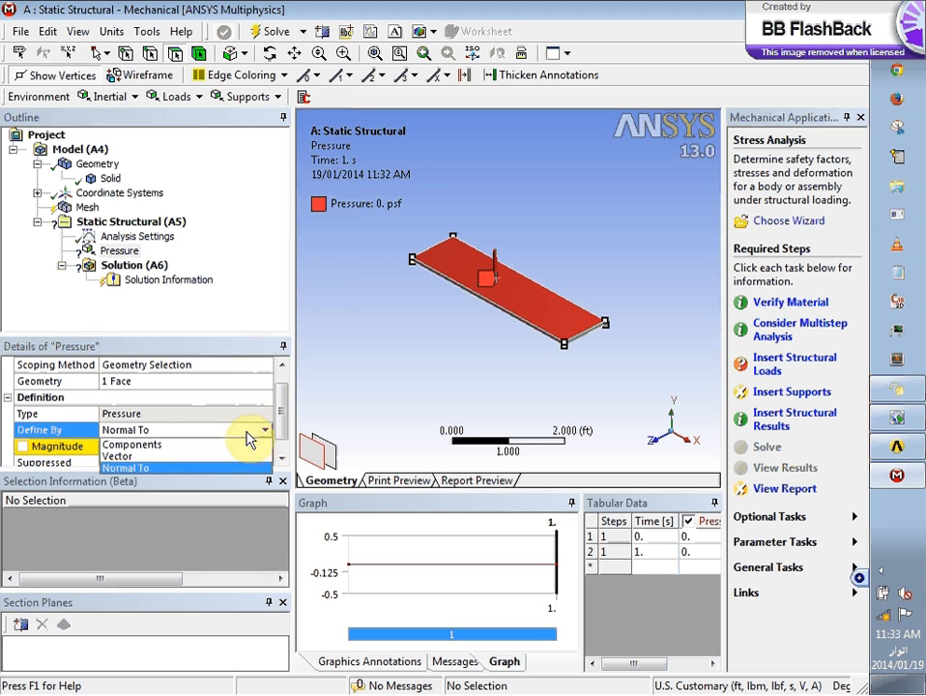
click(198, 468)
click(170, 445)
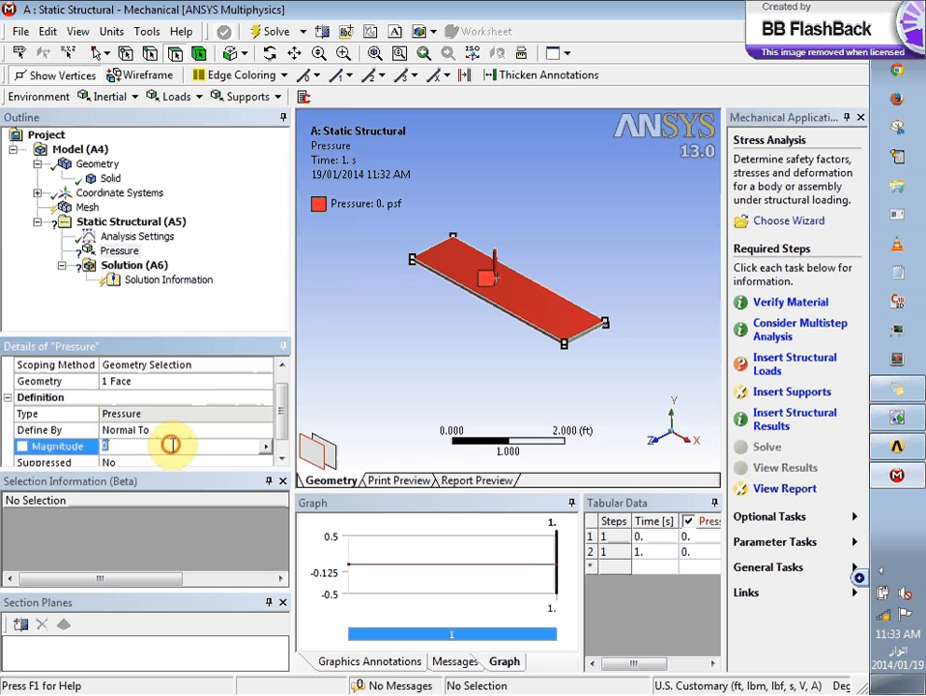
text(2)
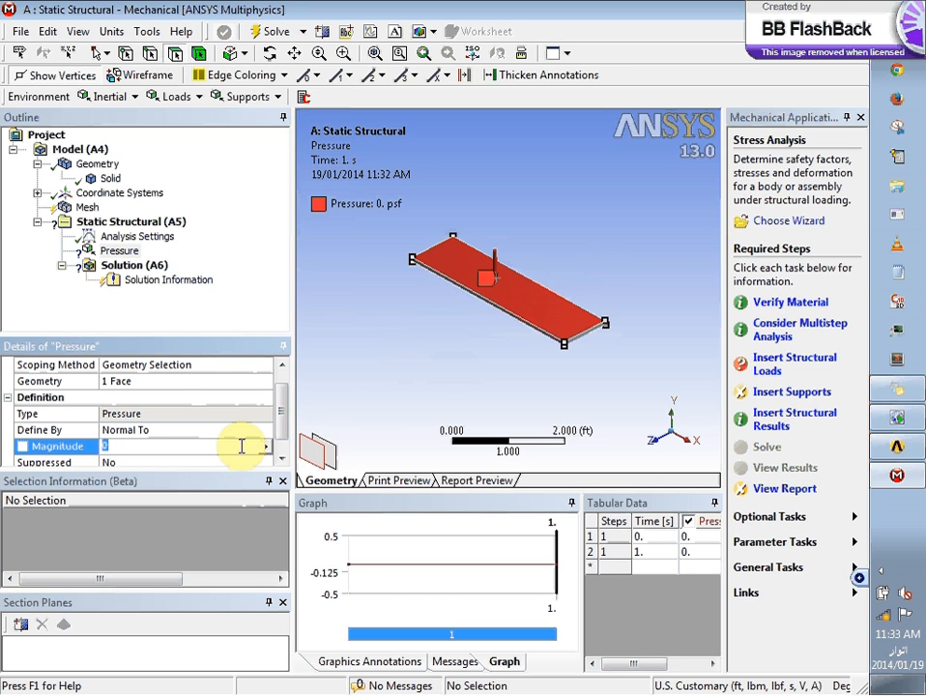
text(200)
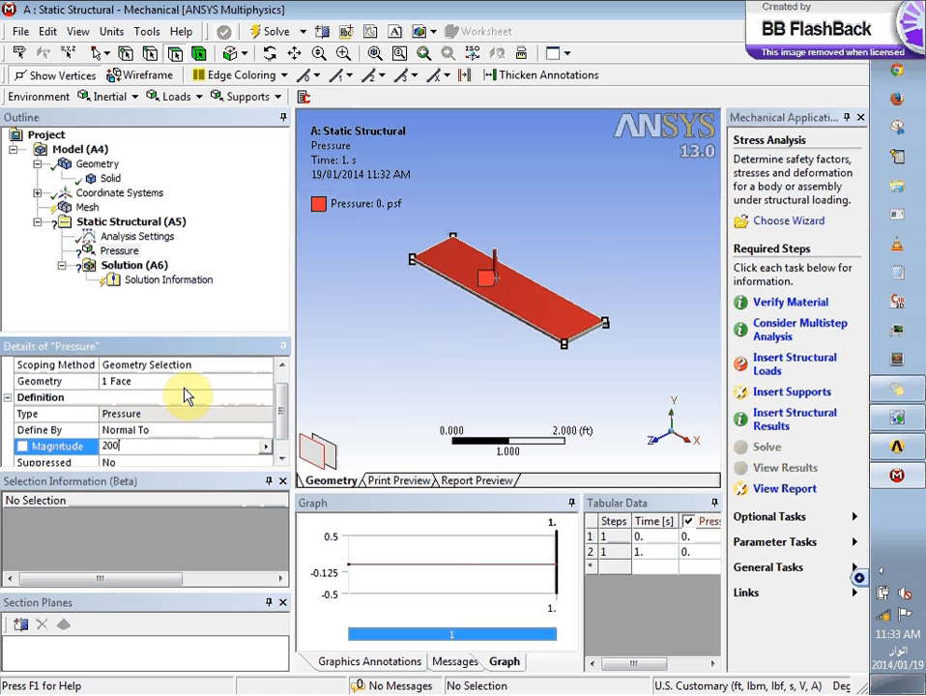
click(185, 384)
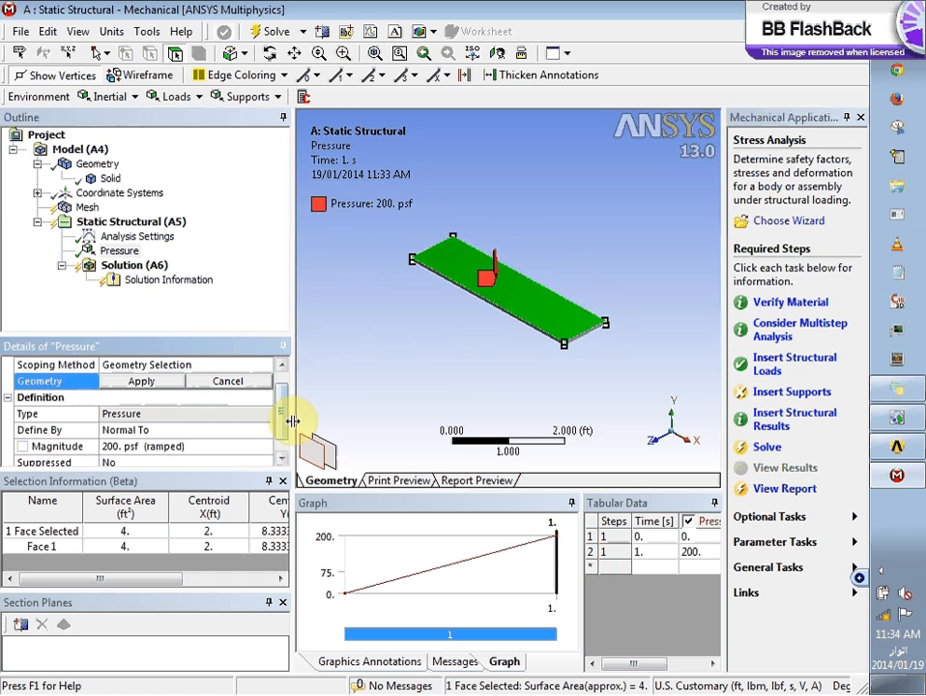
Try a reversed pressure magnitude of -200 psf, and restore it to 200 psf
click(282, 429)
click(113, 429)
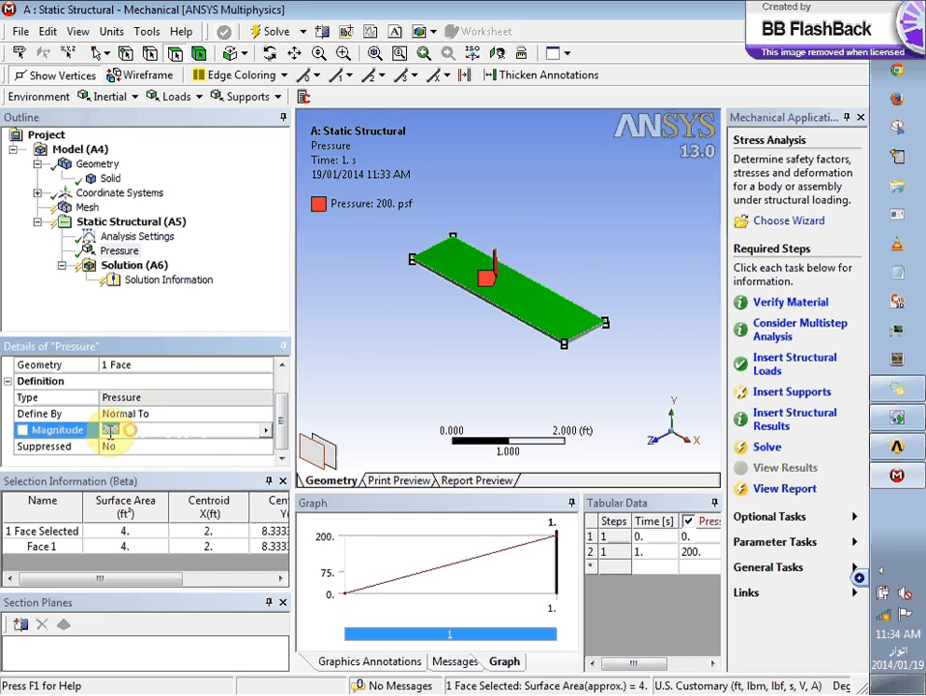
text(-)
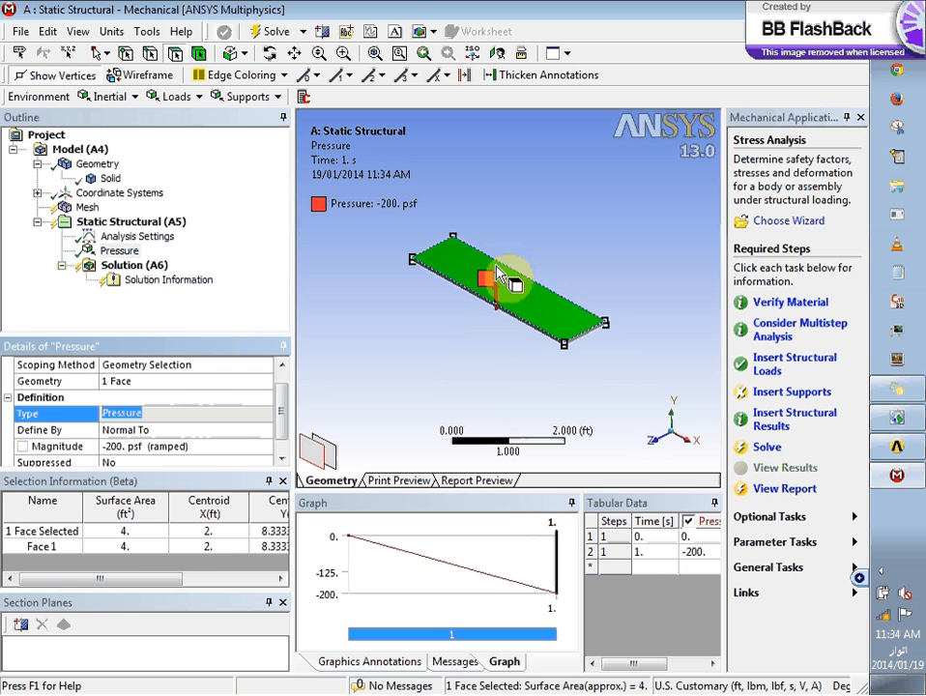
click(116, 447)
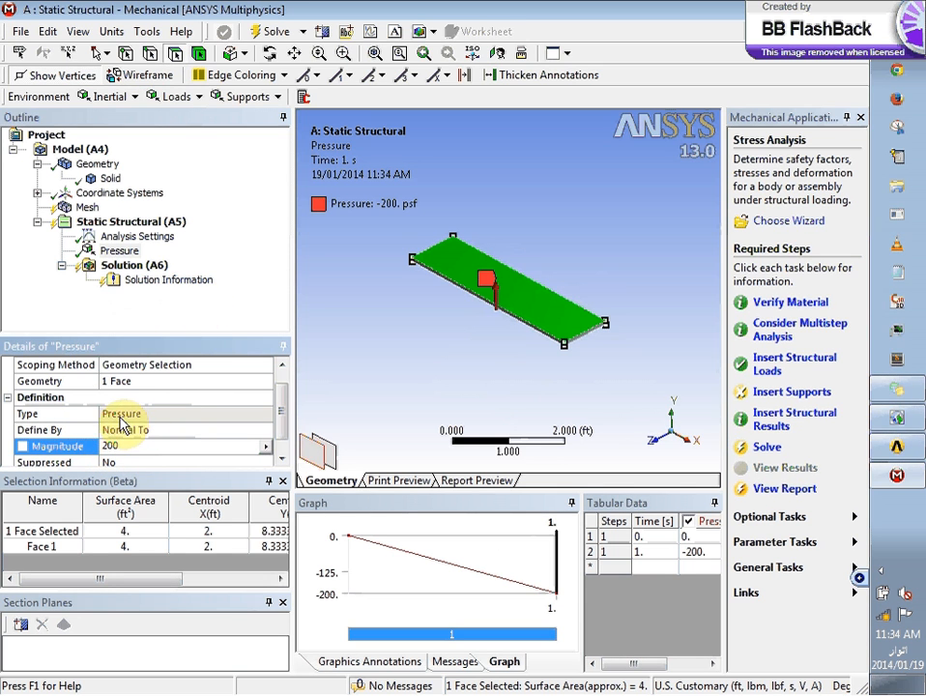
click(155, 98)
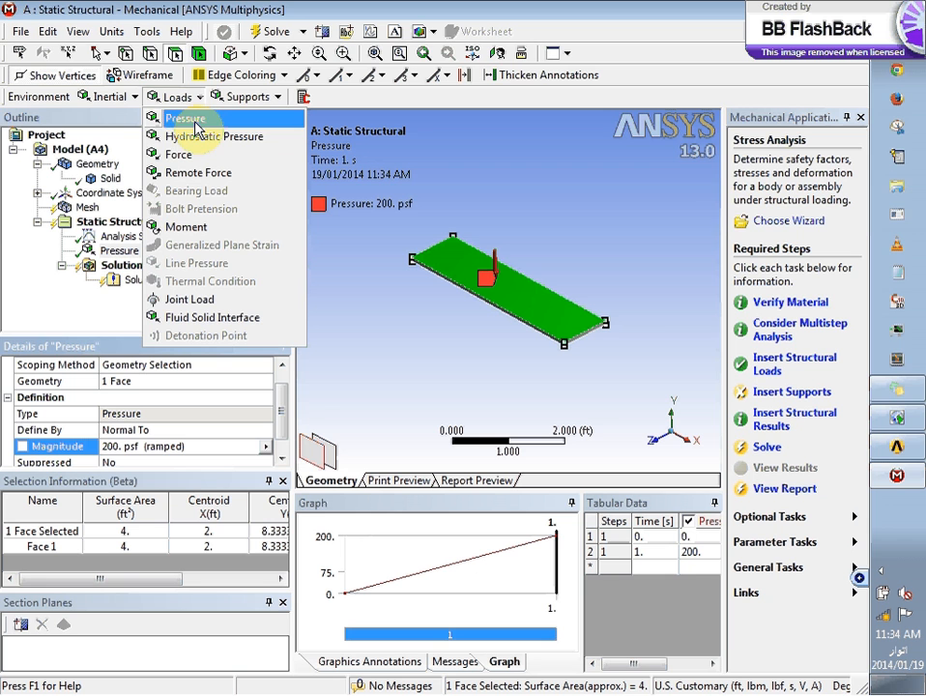
click(286, 412)
scroll(286, 411, down, 1)
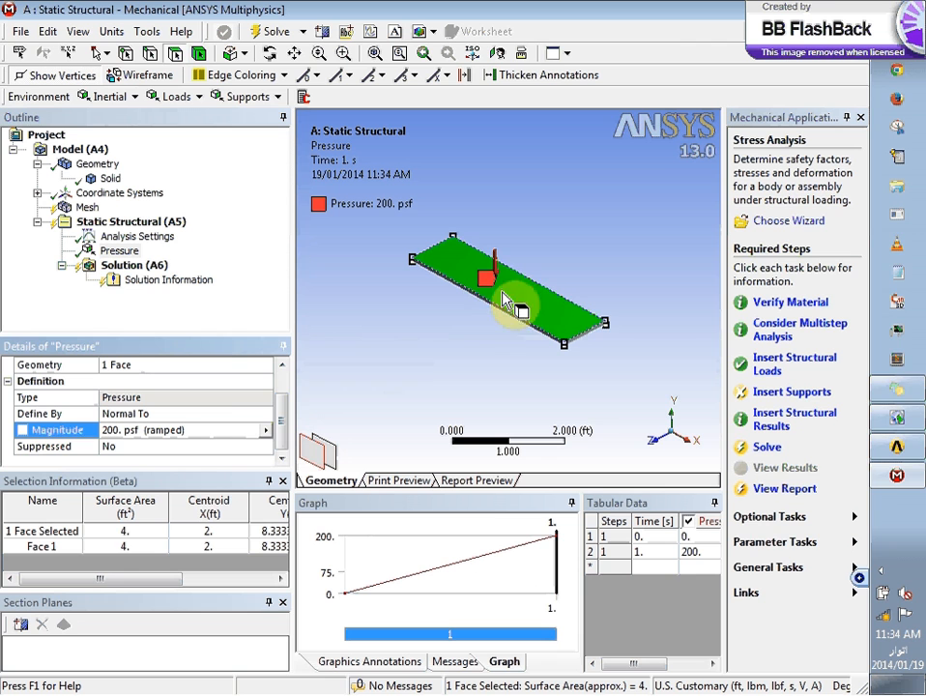
Suppress the pressure load to see its effect on the analysis, and set Suppressed back to No
click(121, 452)
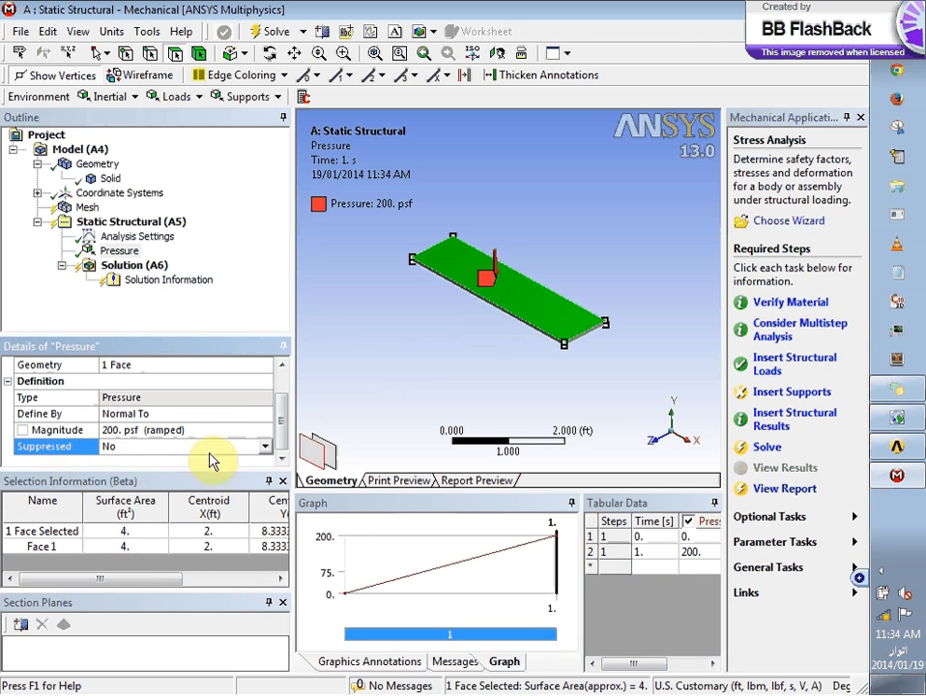
click(263, 449)
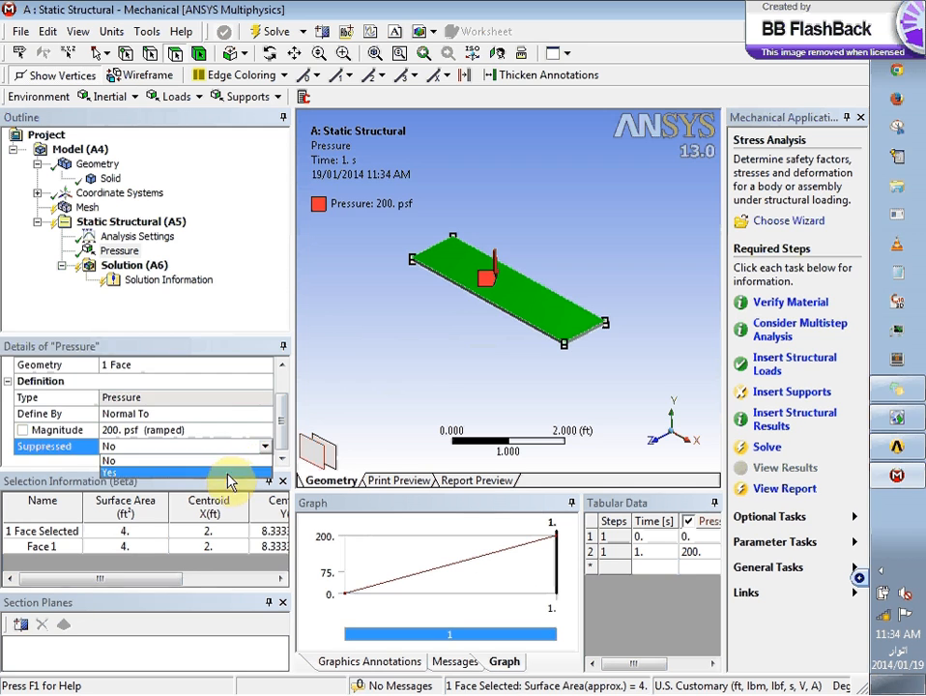
click(229, 474)
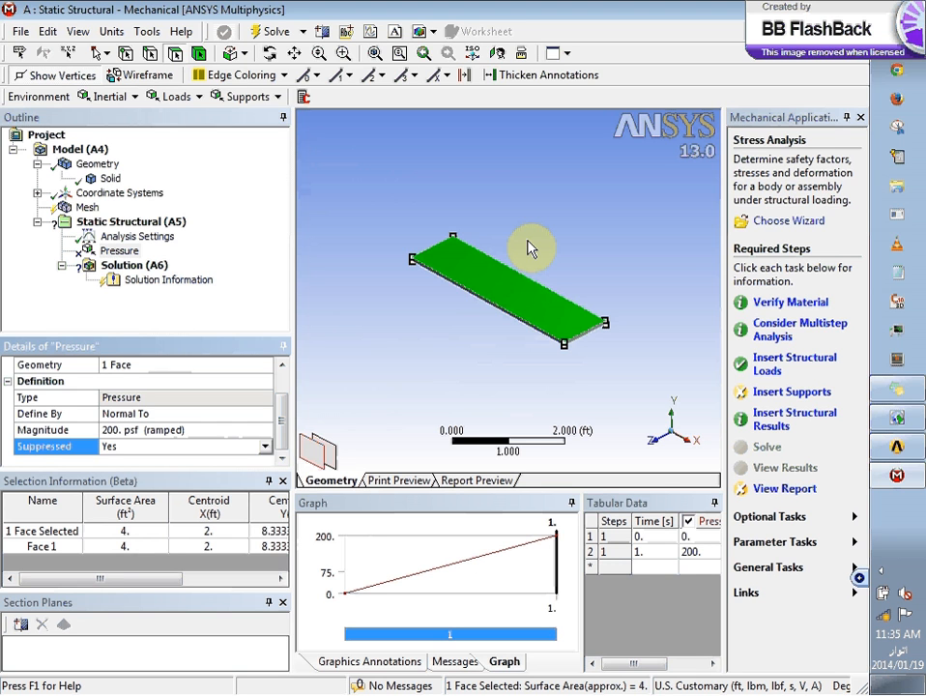
click(264, 447)
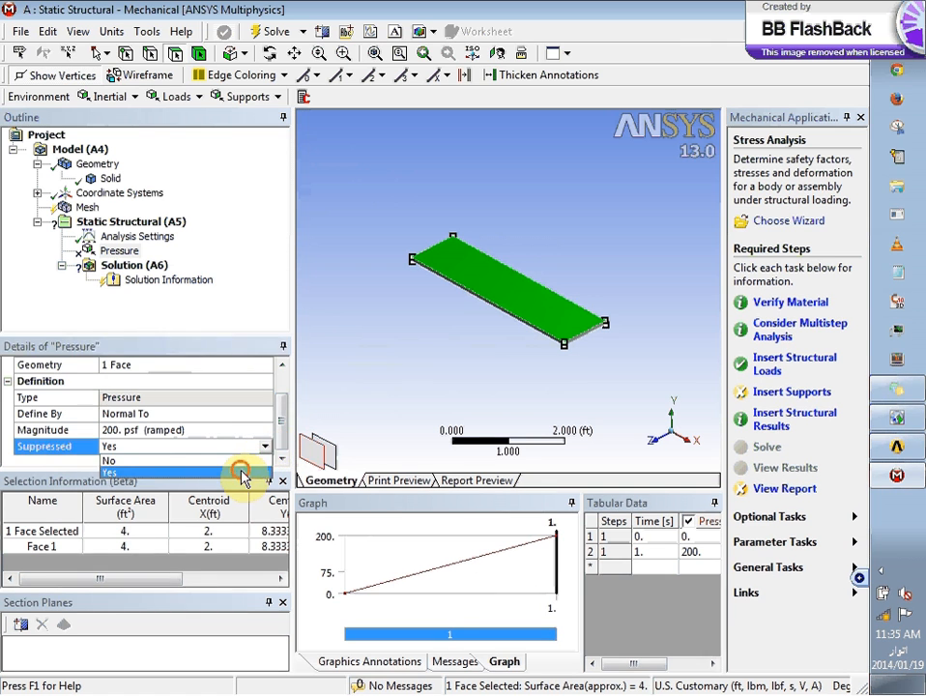
click(240, 471)
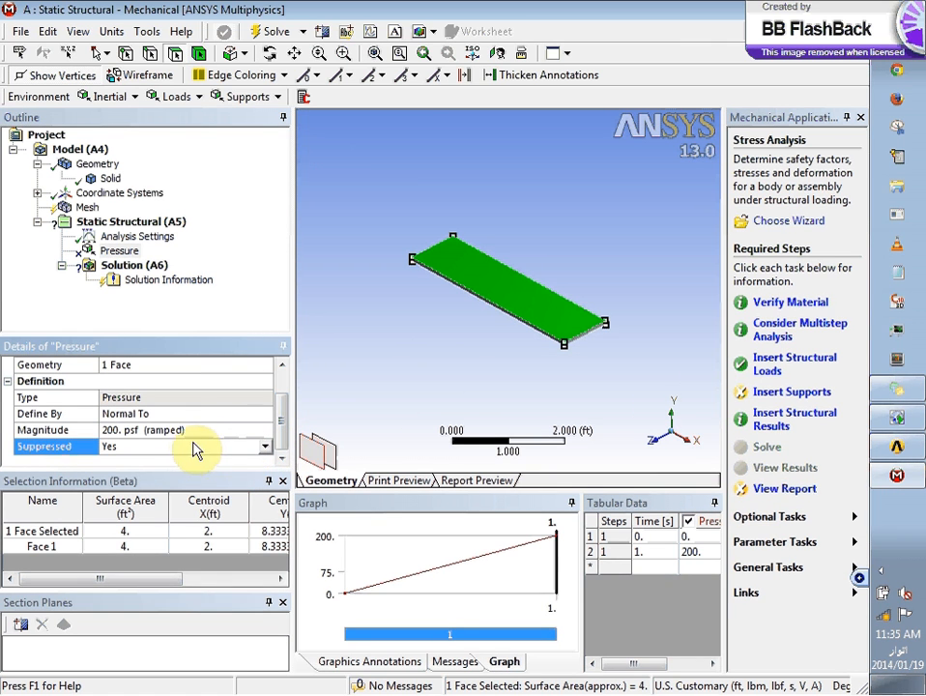
click(120, 252)
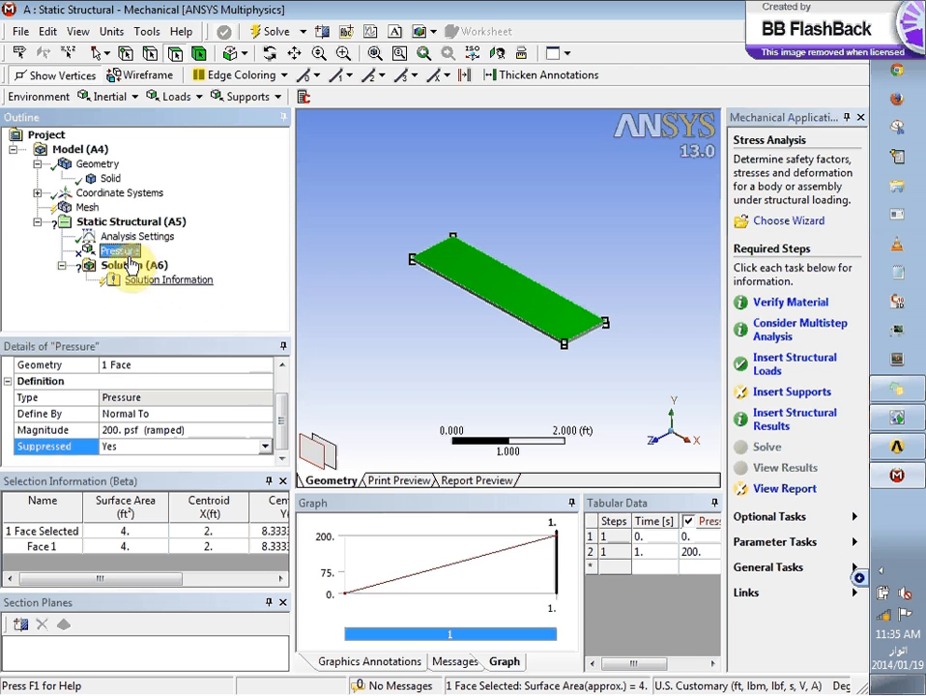
click(138, 453)
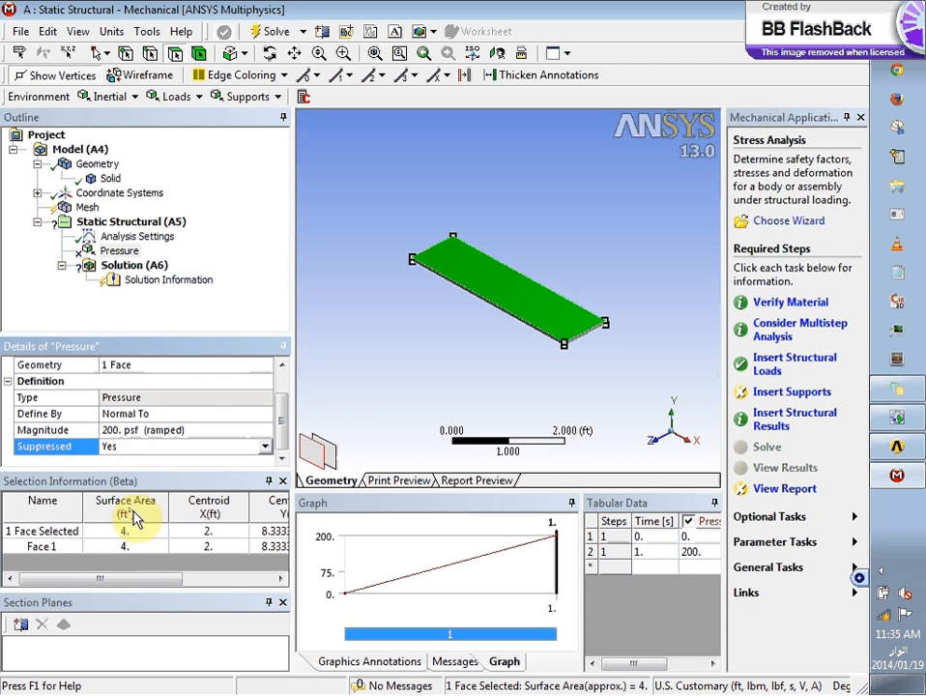
click(263, 446)
click(232, 462)
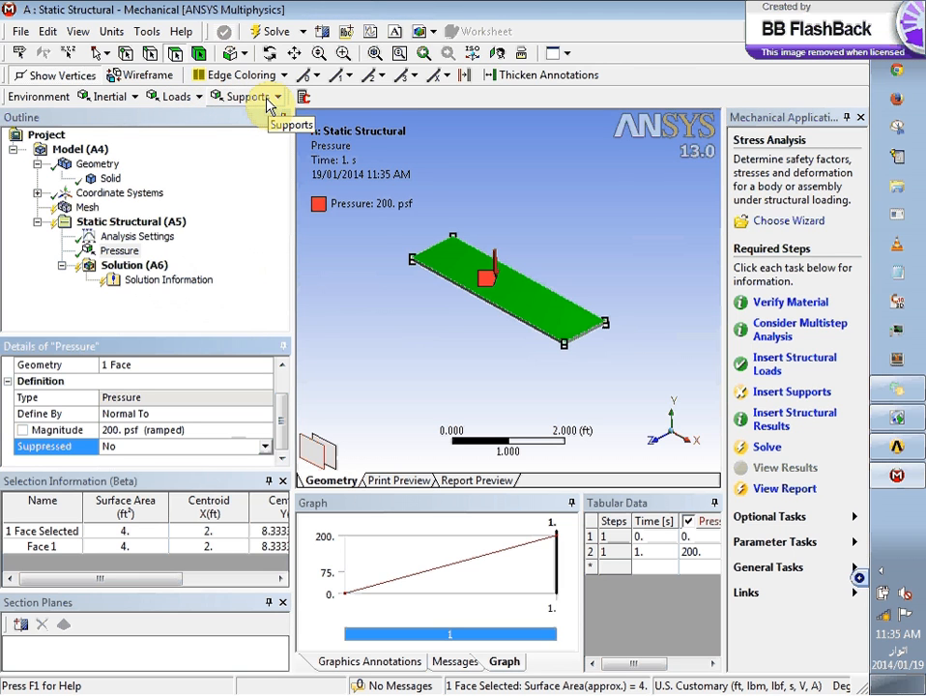
Consult the wizard's supports task and add a Fixed Support to the static structural analysis
click(788, 393)
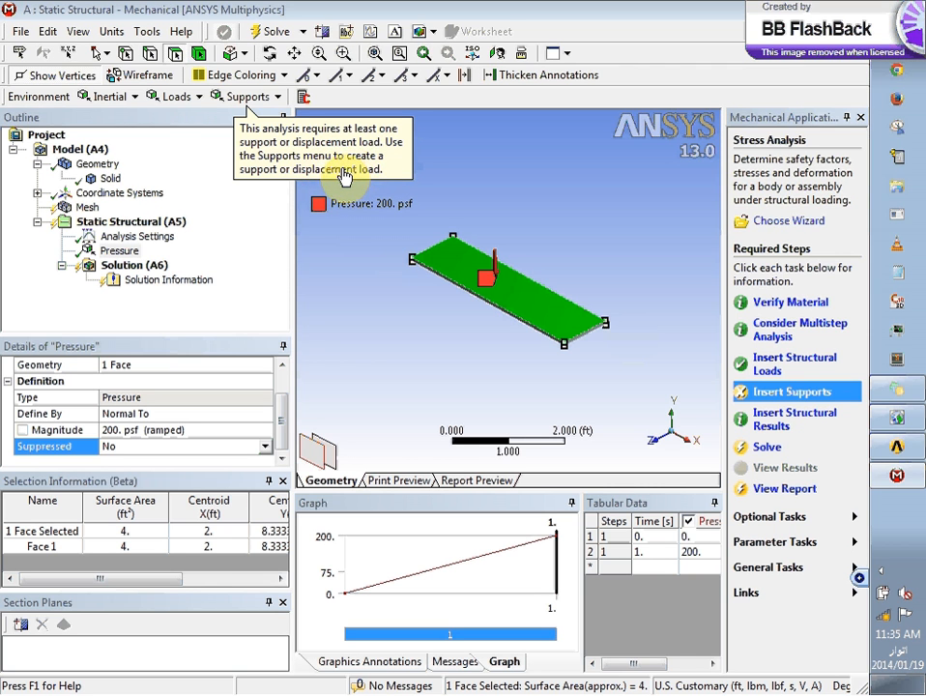
click(232, 97)
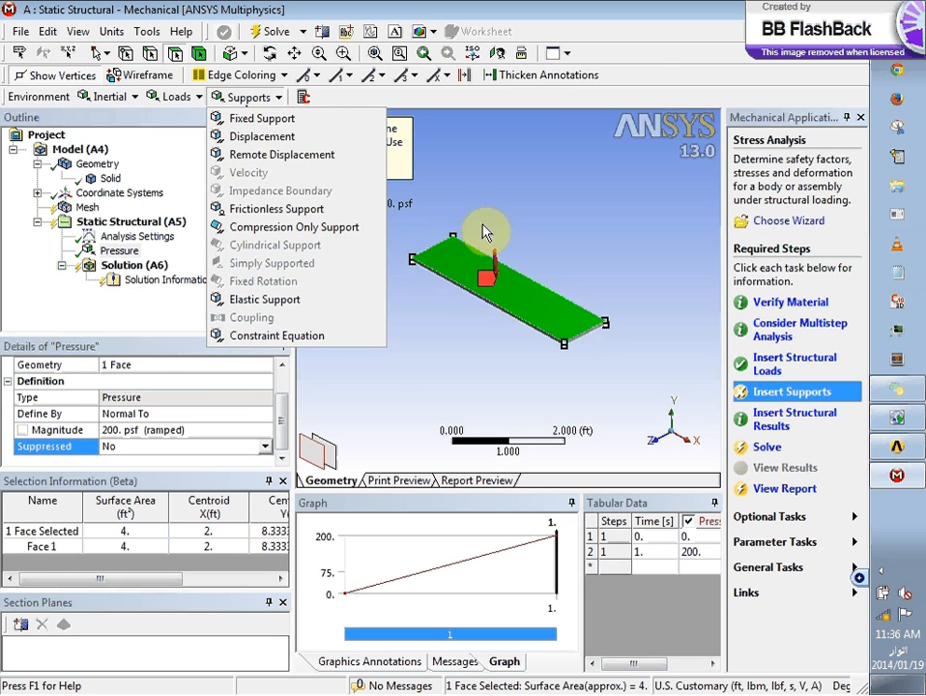
click(271, 118)
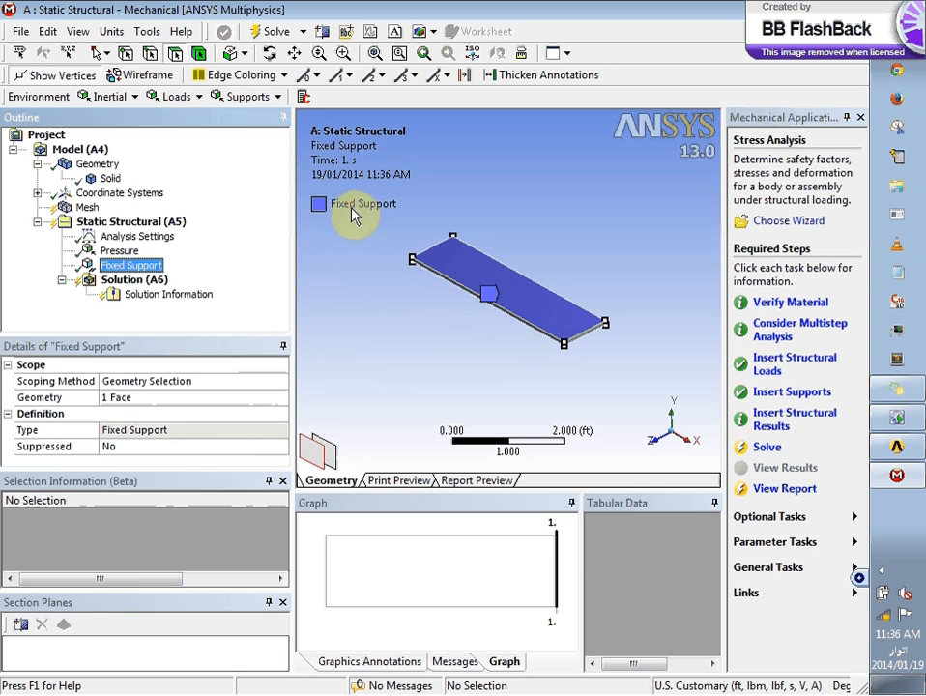
Rescope the fixed support from the large upper face to the narrow side face at one short end of the plate
click(129, 397)
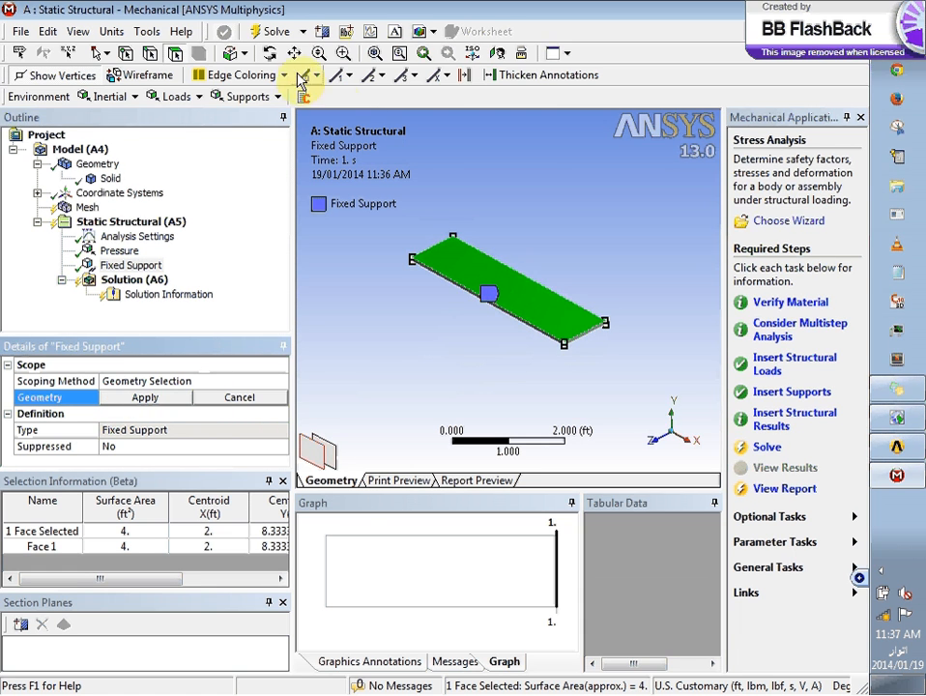
click(270, 53)
drag(494, 327, 616, 338)
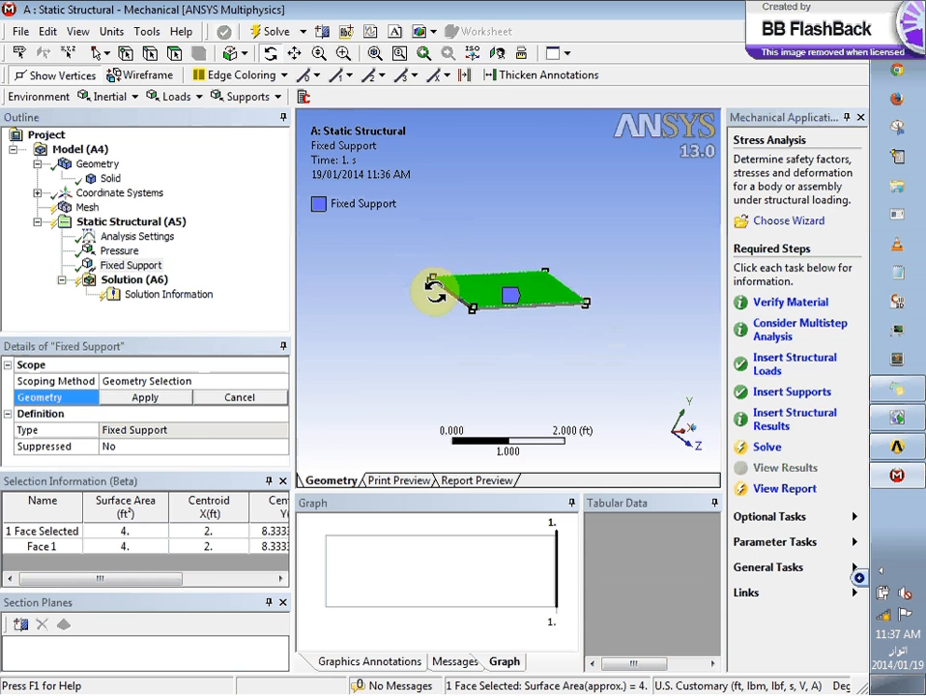
click(326, 56)
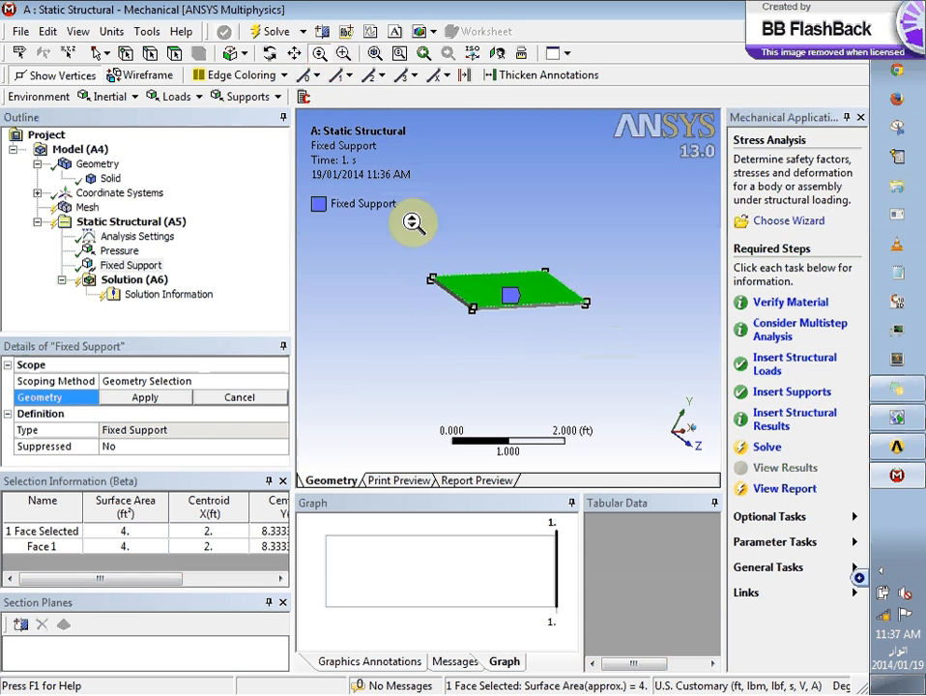
drag(430, 282, 428, 145)
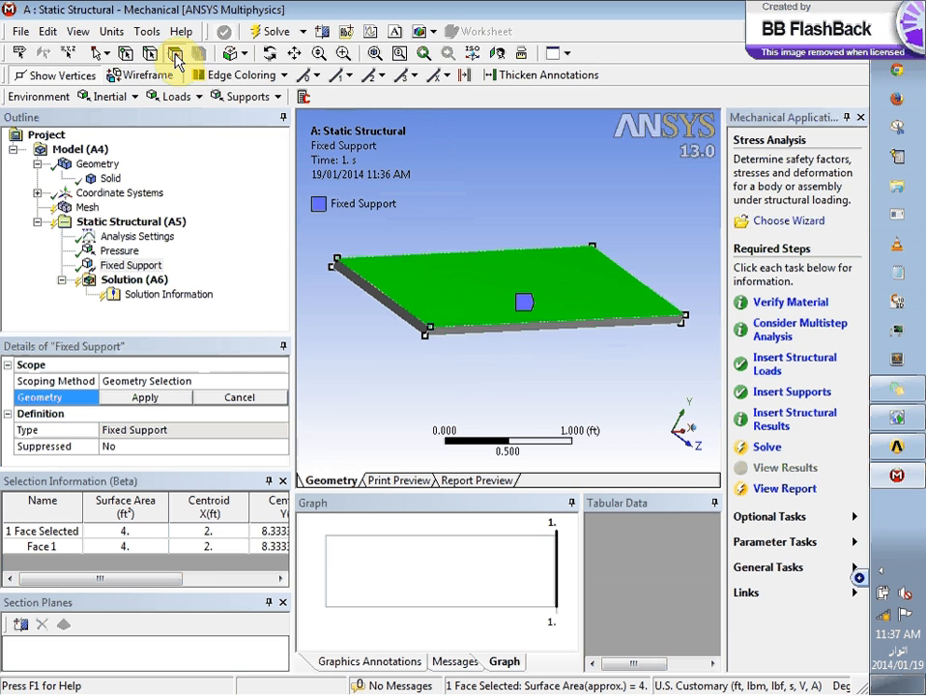
click(358, 289)
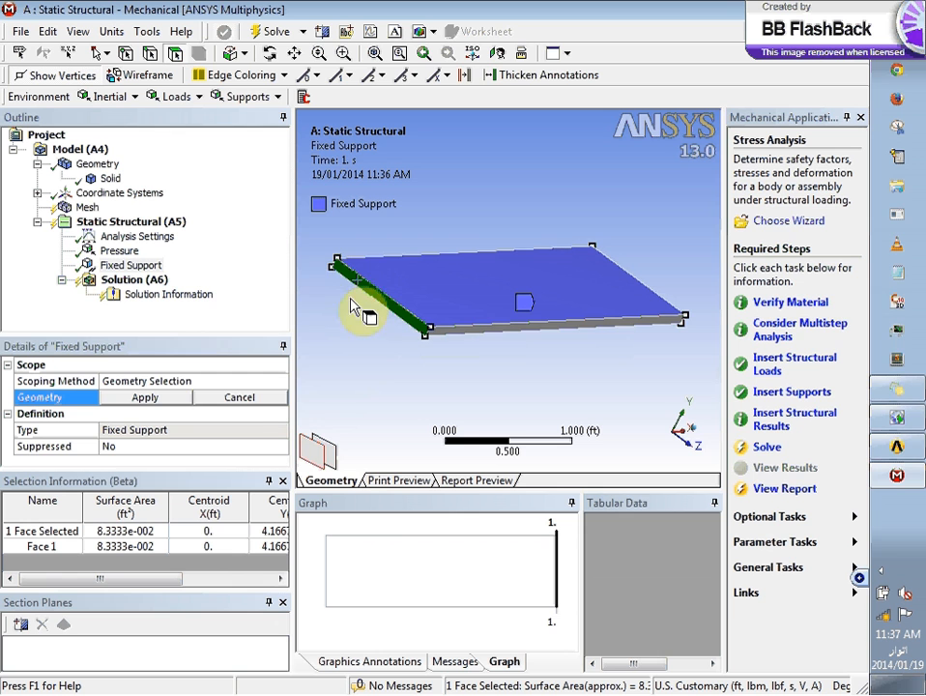
click(166, 400)
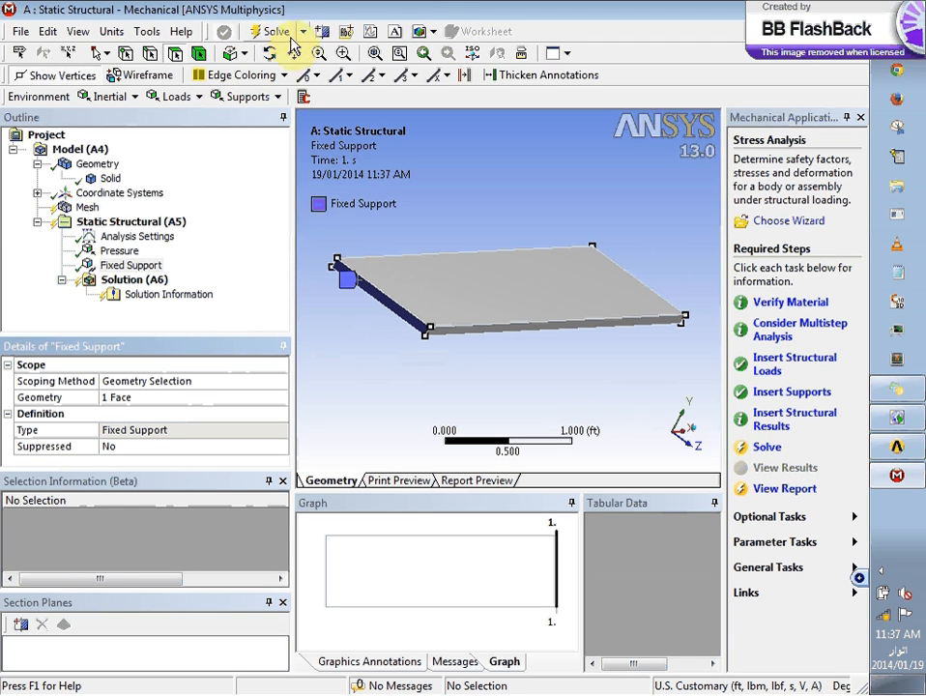
Consult the wizard's solve task, check the available solve process settings and solve the static structural analysis
click(771, 448)
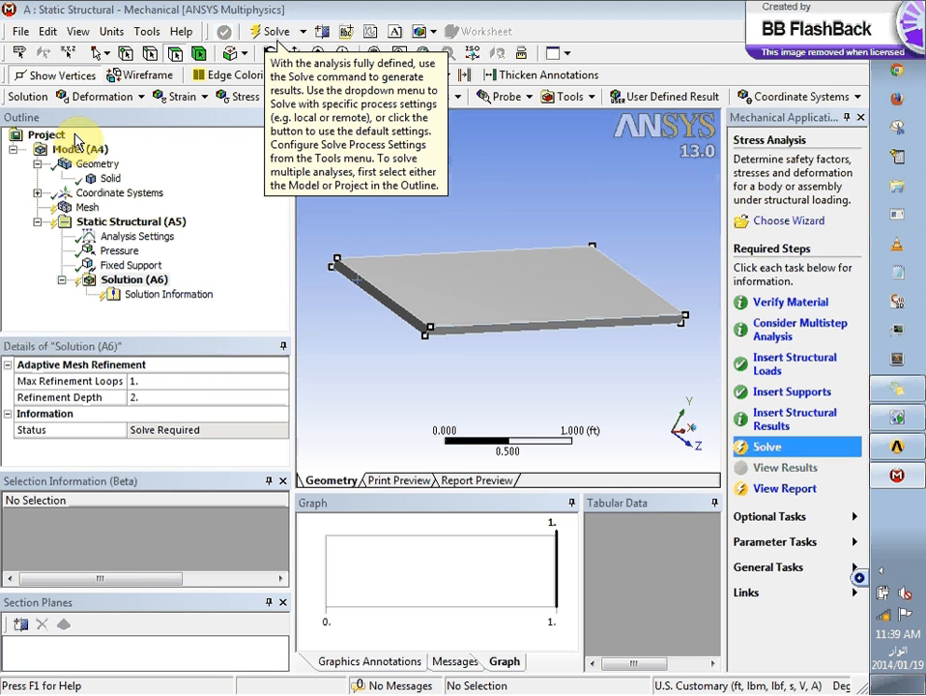
click(303, 32)
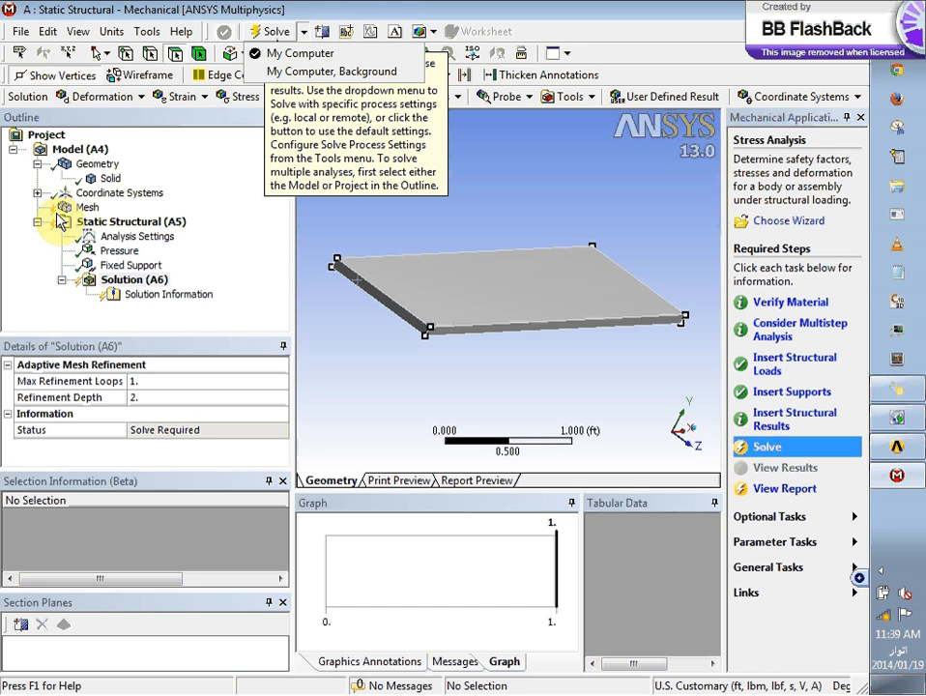
click(275, 30)
click(275, 30)
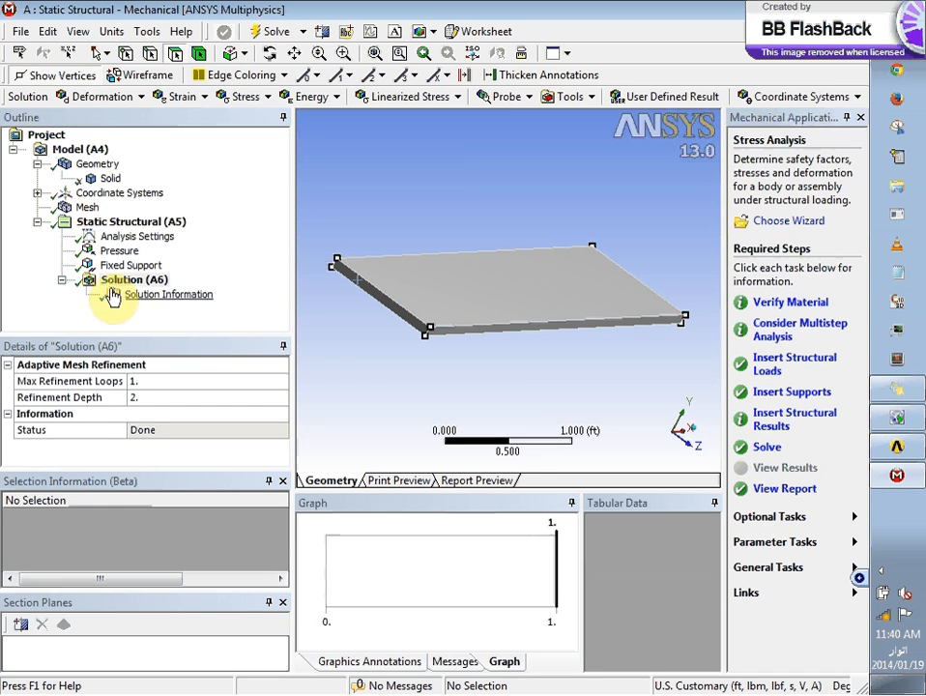
Inspect the generated mesh and read through the solver output in Solution Information, including the units, element counts, solution routine and solver memory
click(88, 206)
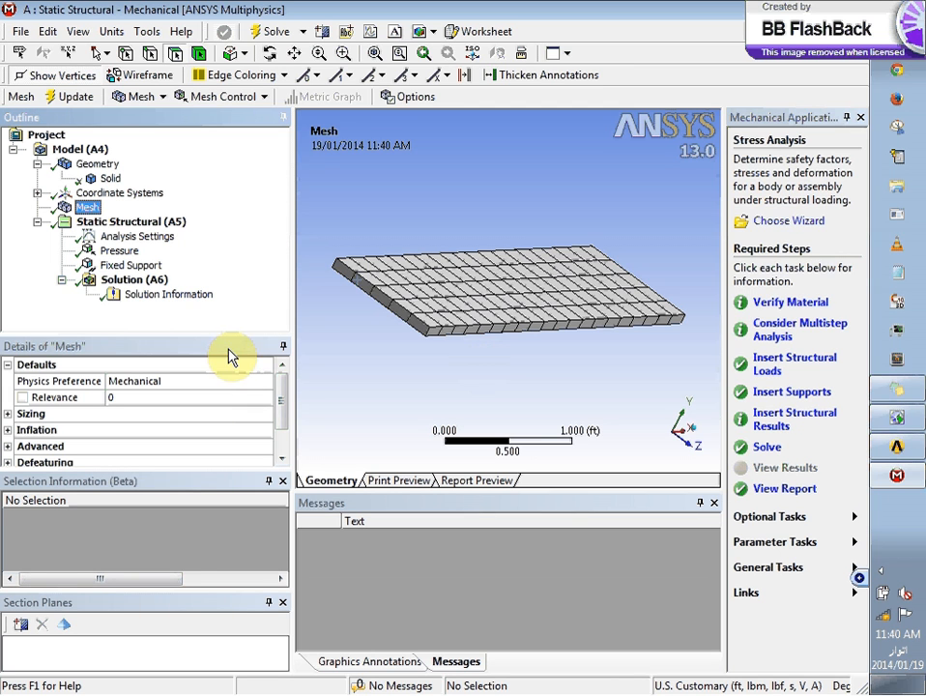
click(155, 296)
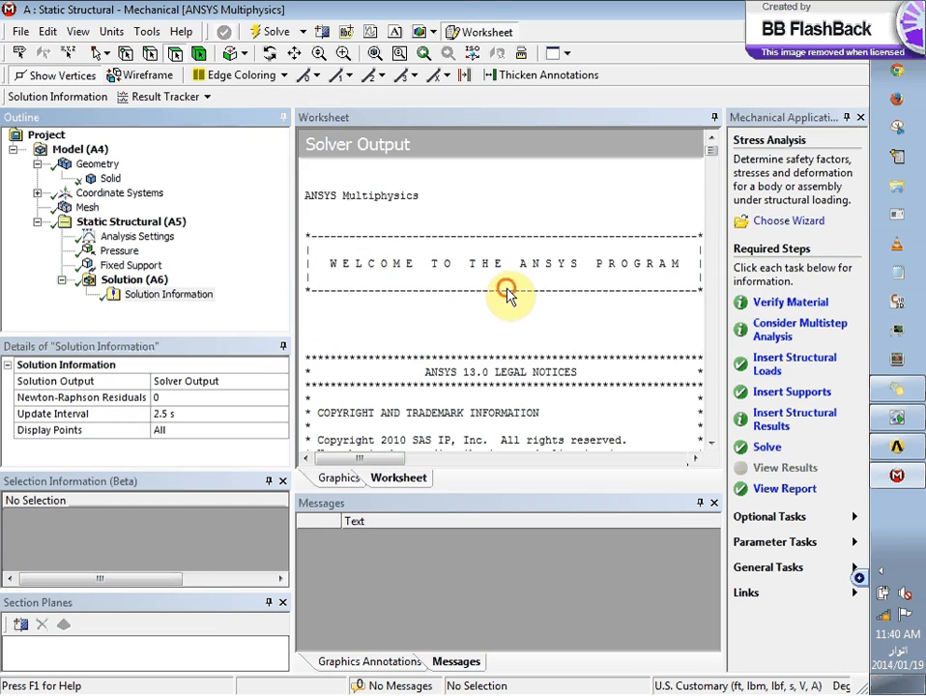
scroll(508, 294, down, 10)
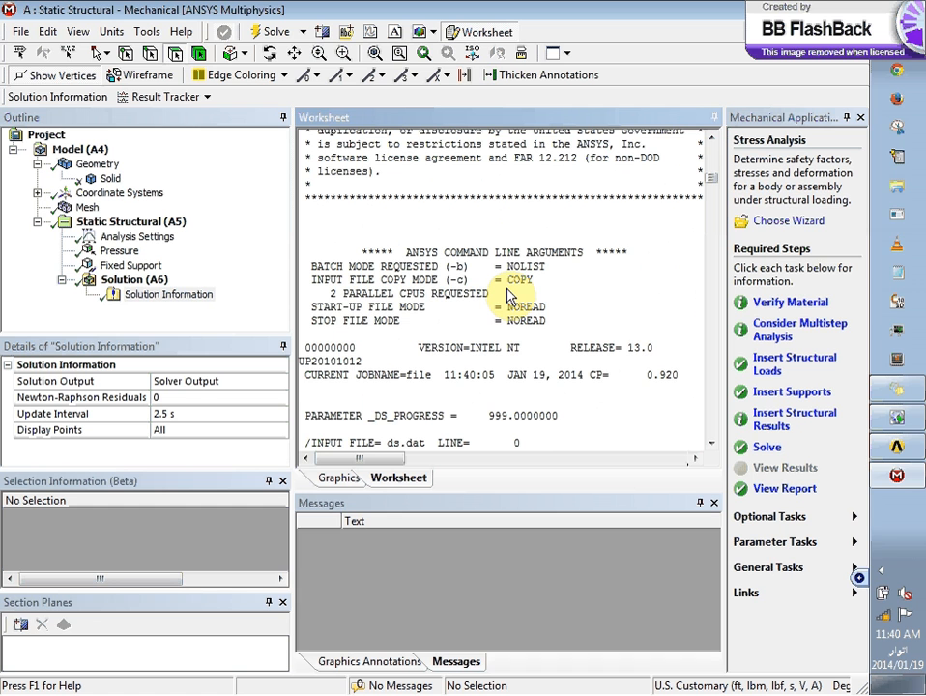
scroll(498, 314, down, 6)
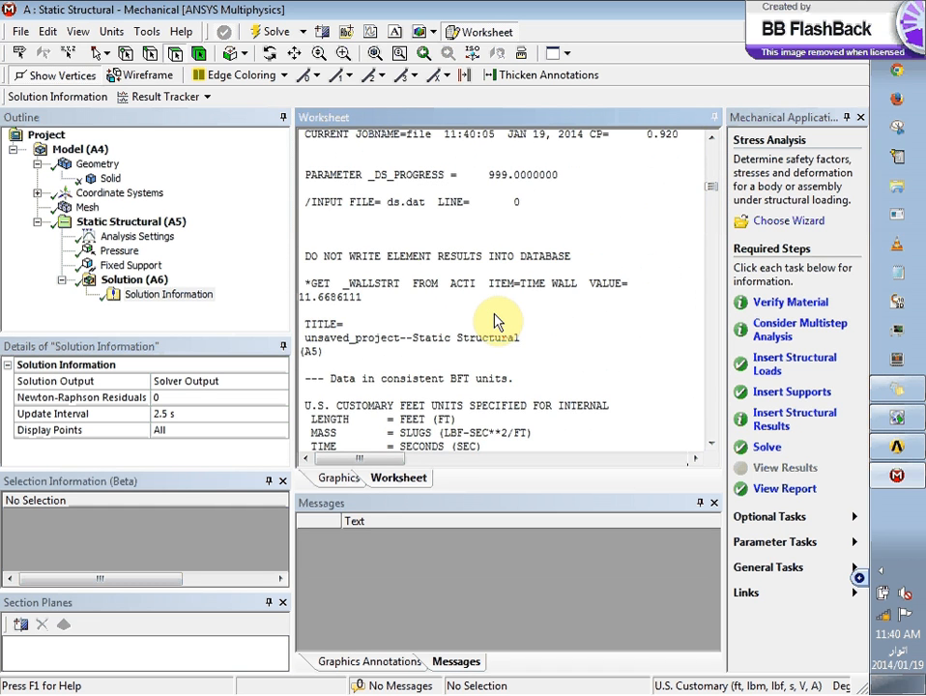
scroll(494, 322, down, 10)
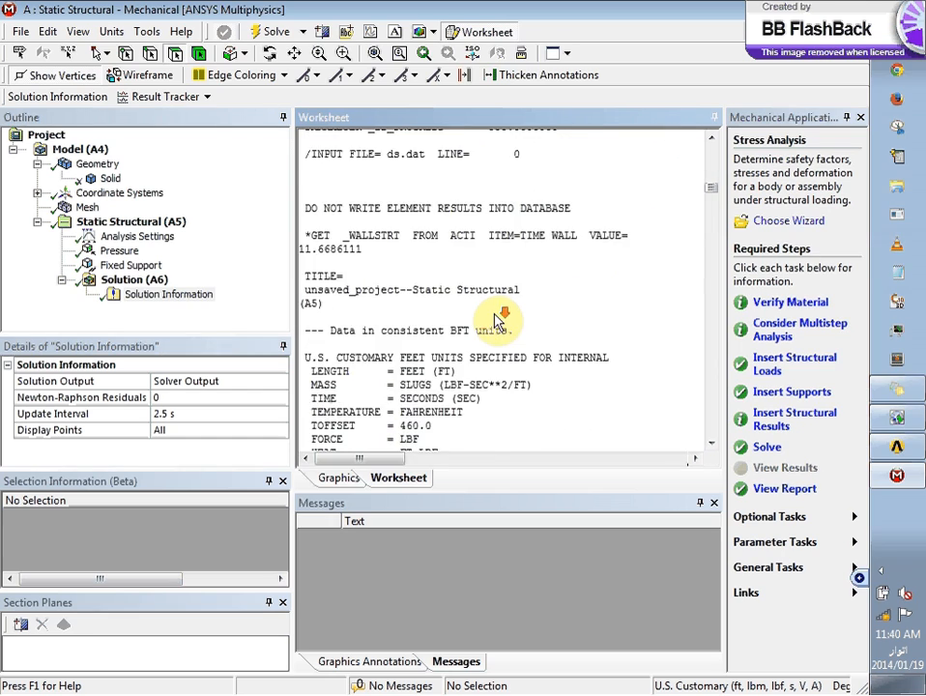
scroll(494, 322, down, 7)
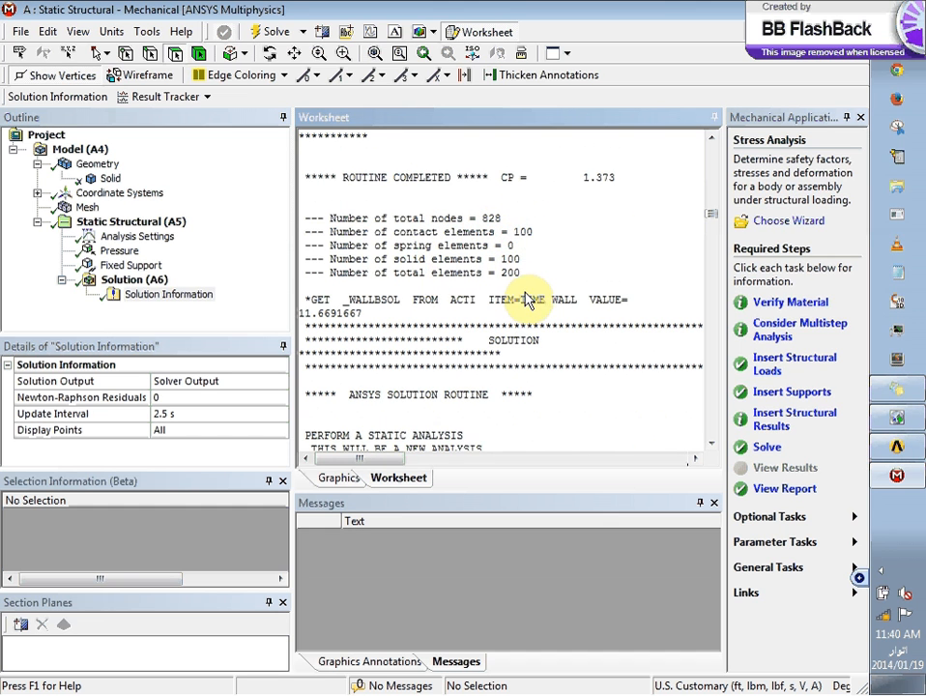
scroll(530, 305, down, 6)
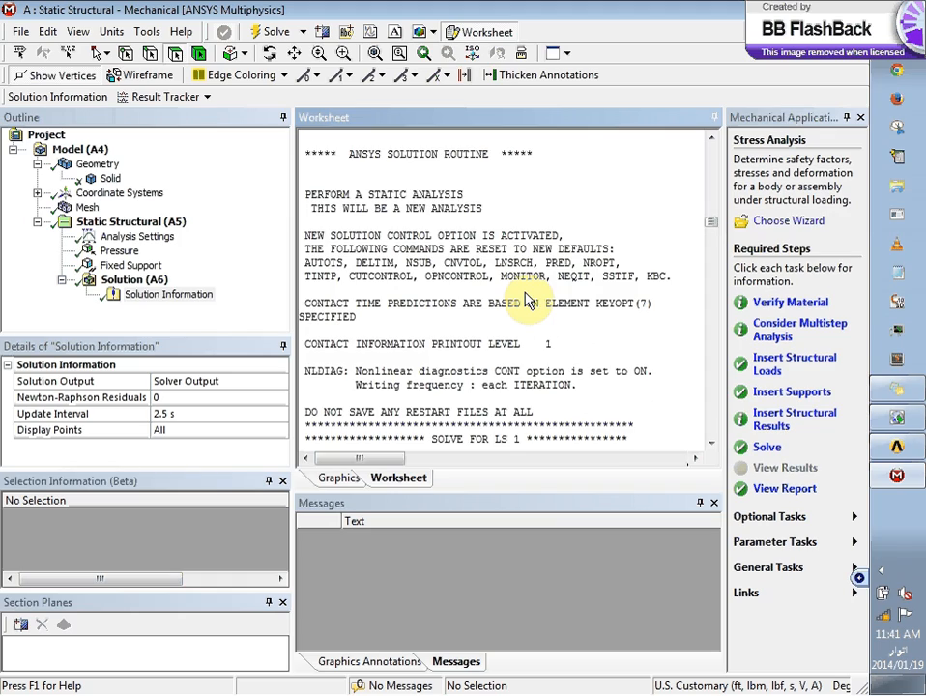
scroll(527, 301, down, 5)
scroll(527, 299, down, 15)
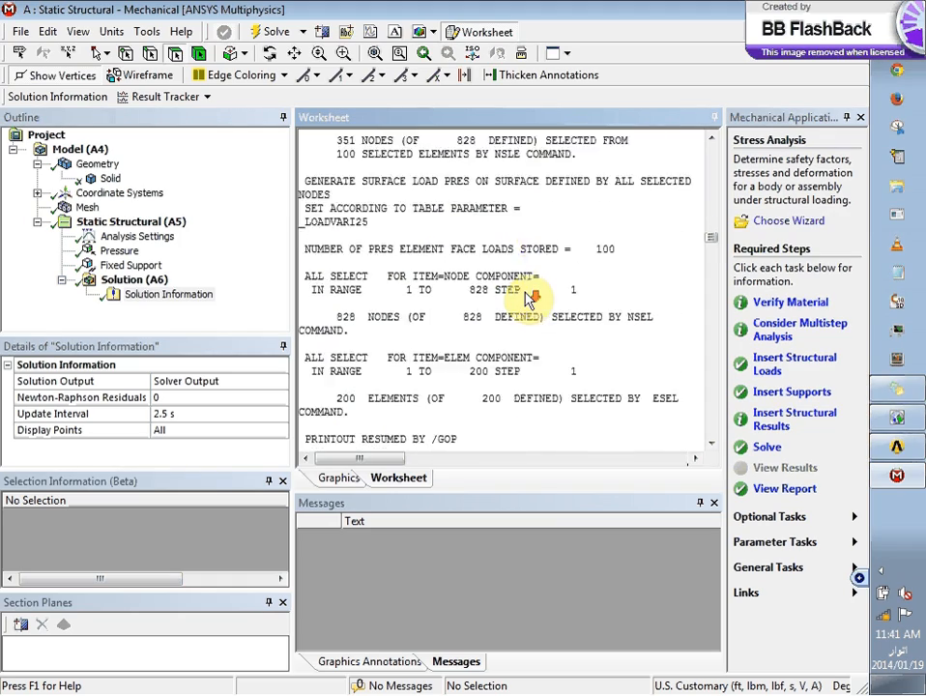
scroll(529, 299, down, 20)
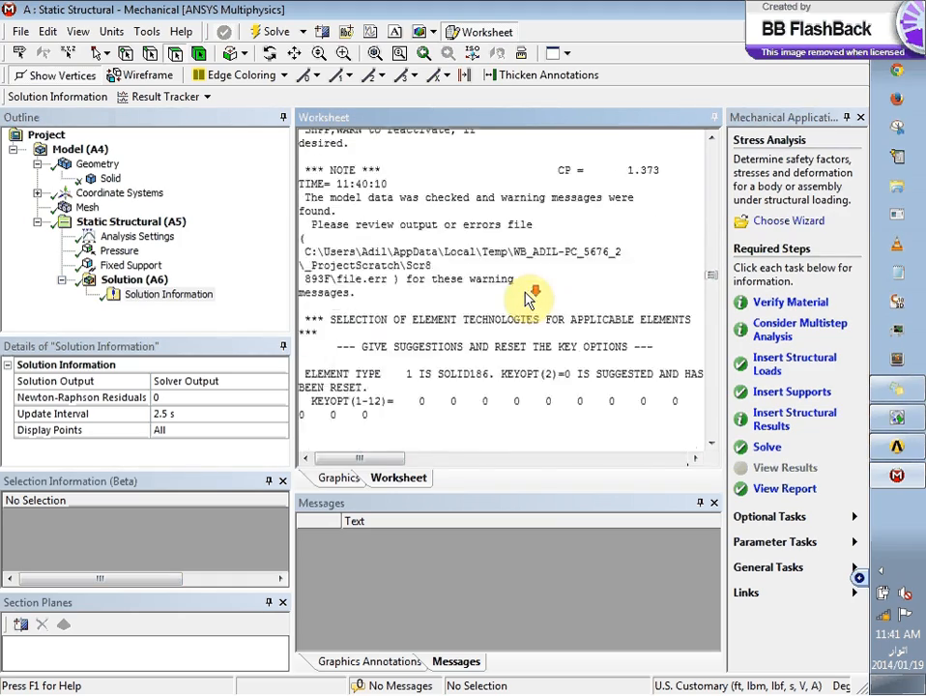
scroll(530, 299, down, 15)
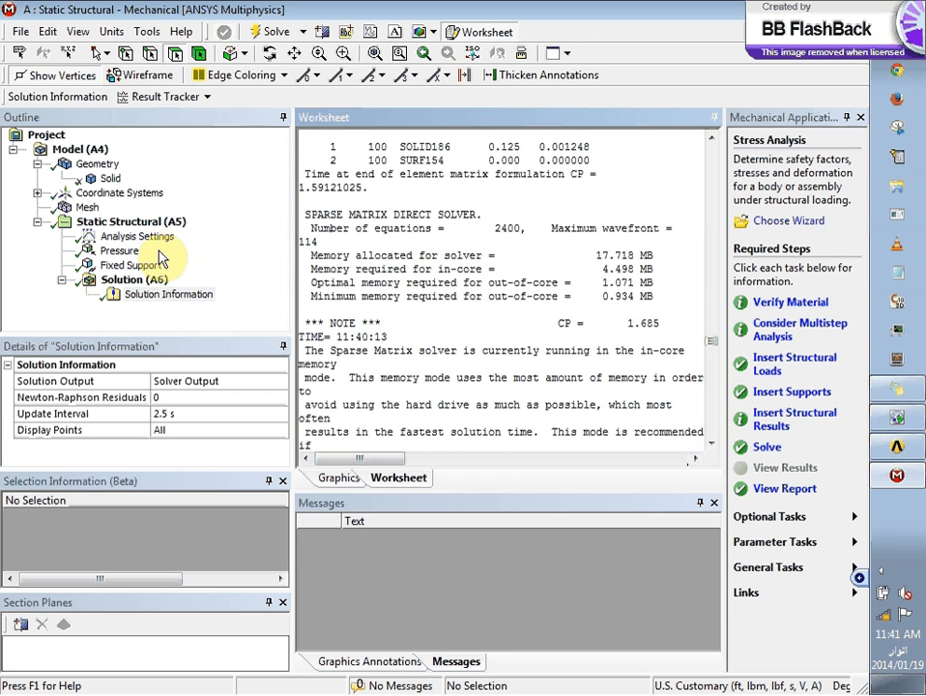
Review the solution, static structural, geometry, solid body and mesh objects of the plate model
click(108, 284)
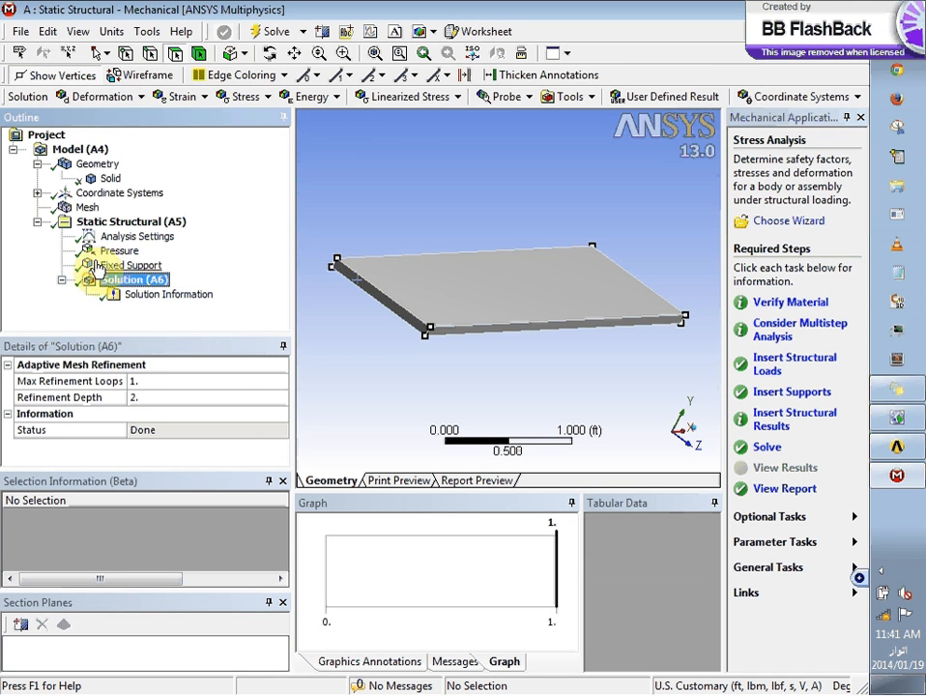
click(94, 223)
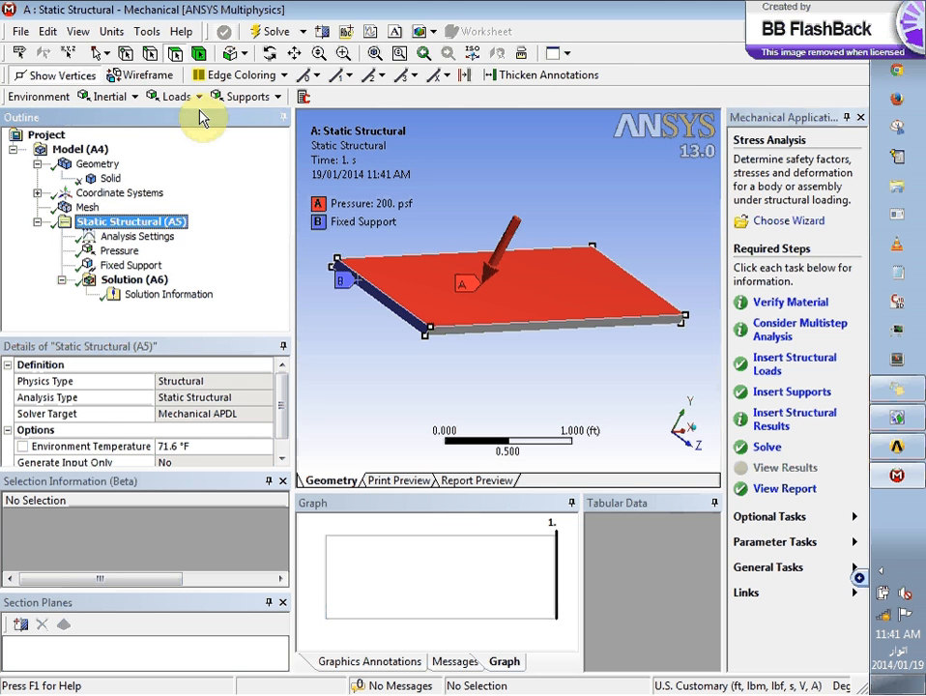
click(99, 164)
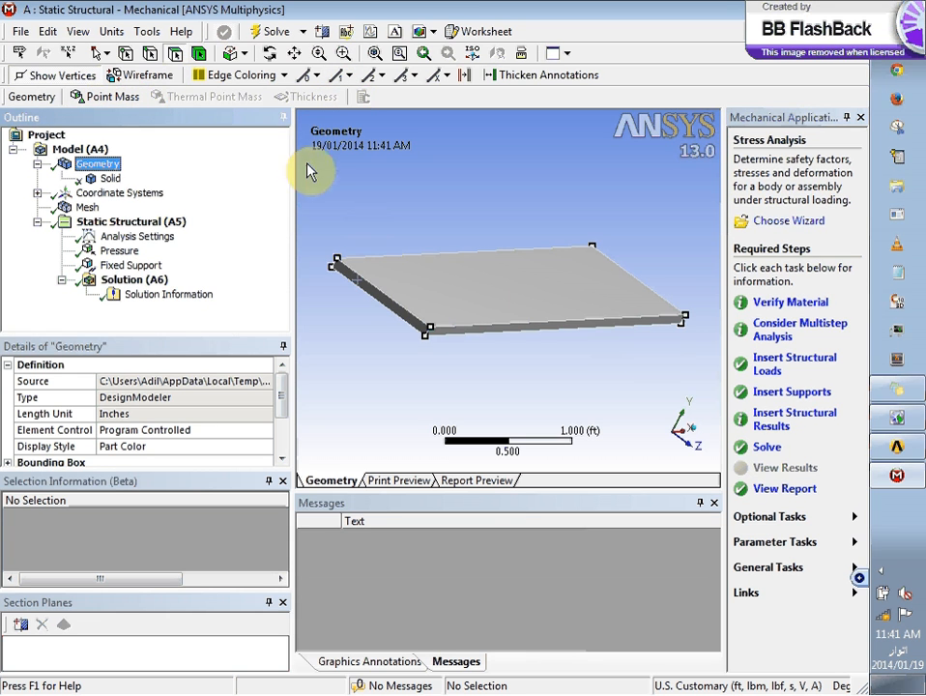
click(108, 178)
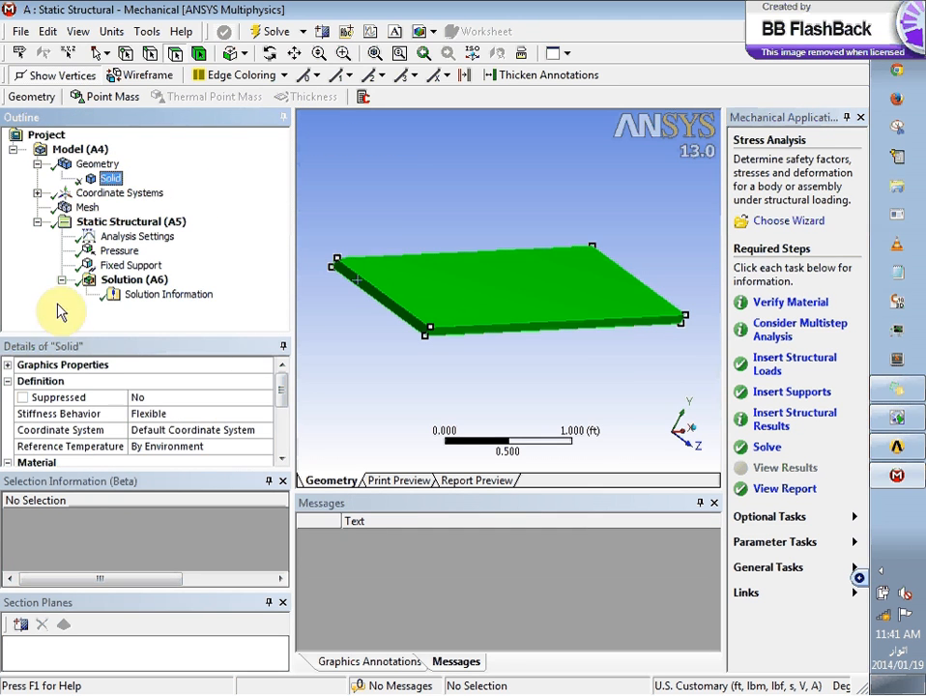
click(85, 207)
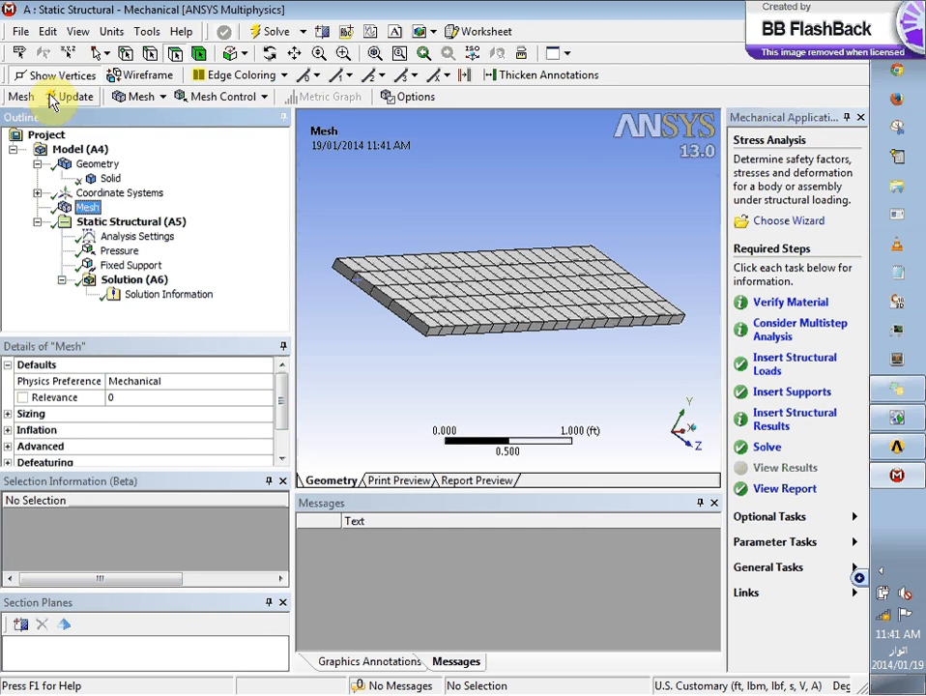
click(125, 280)
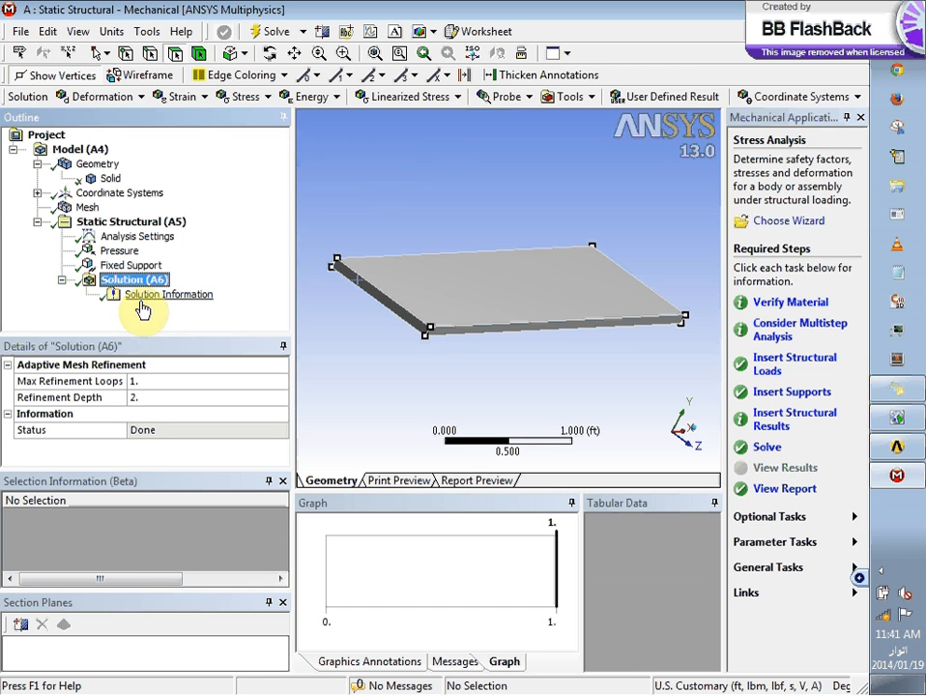
Read the solver output in Solution Information through to the closing memory and elapsed-time statistics
click(146, 302)
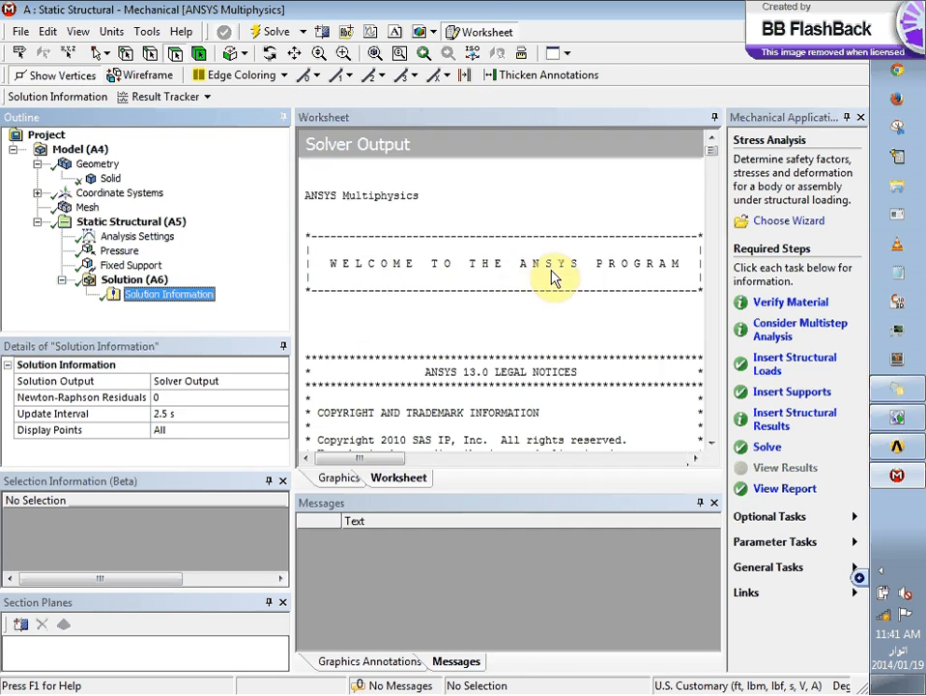
scroll(550, 277, down, 5)
scroll(555, 277, down, 20)
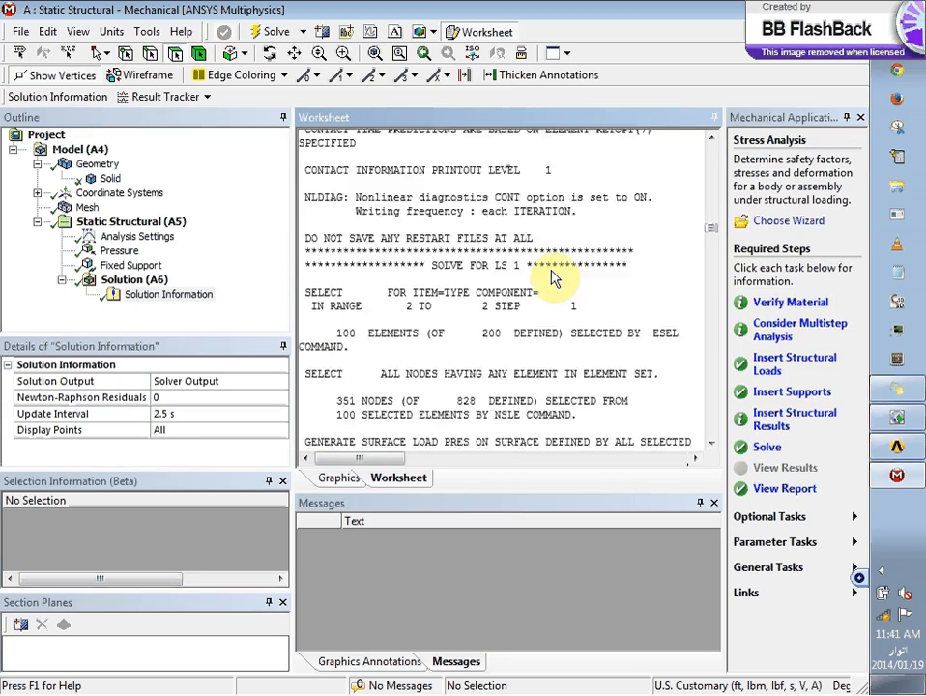
scroll(556, 277, down, 10)
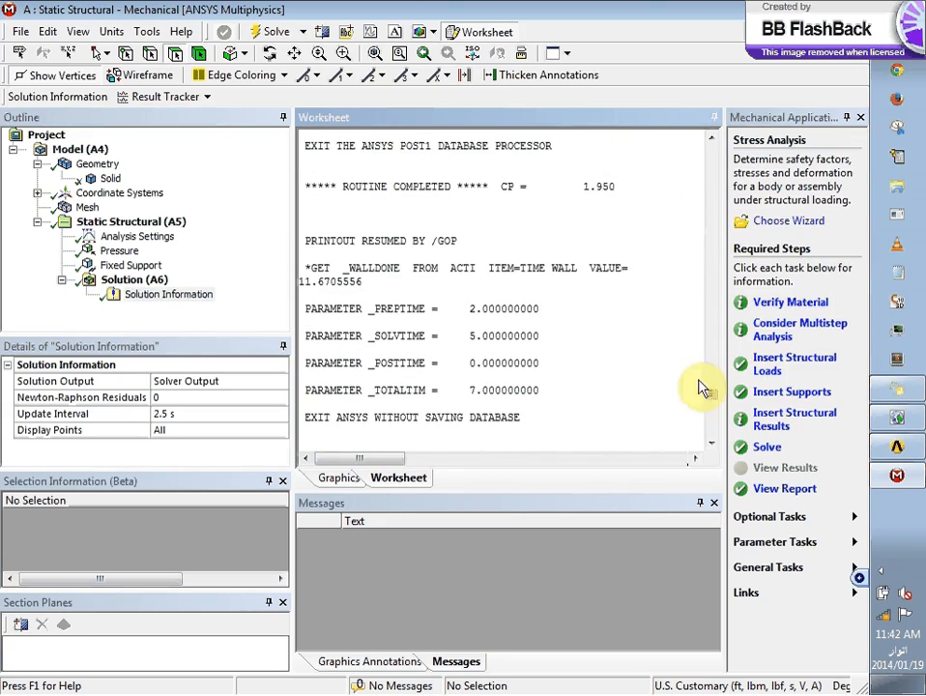
drag(712, 390, 713, 441)
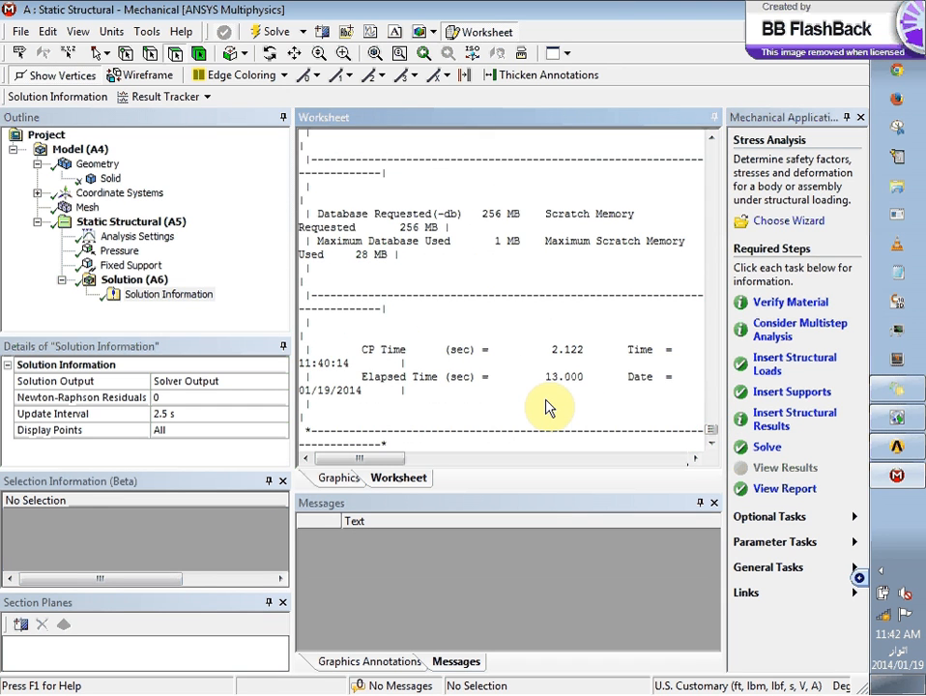
Add a Total Deformation result for all bodies to the solution
click(135, 280)
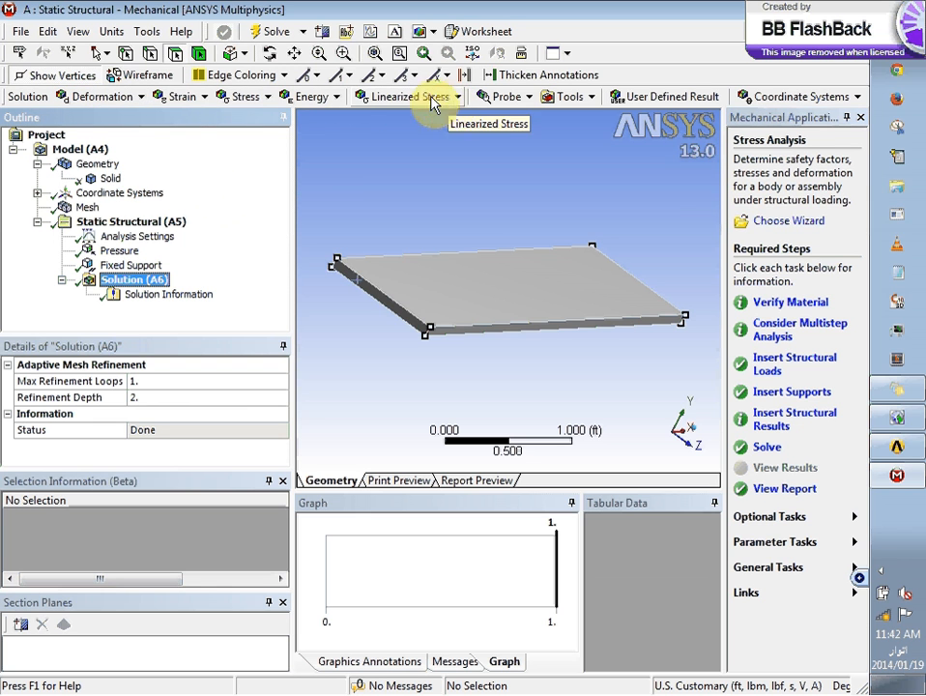
click(126, 97)
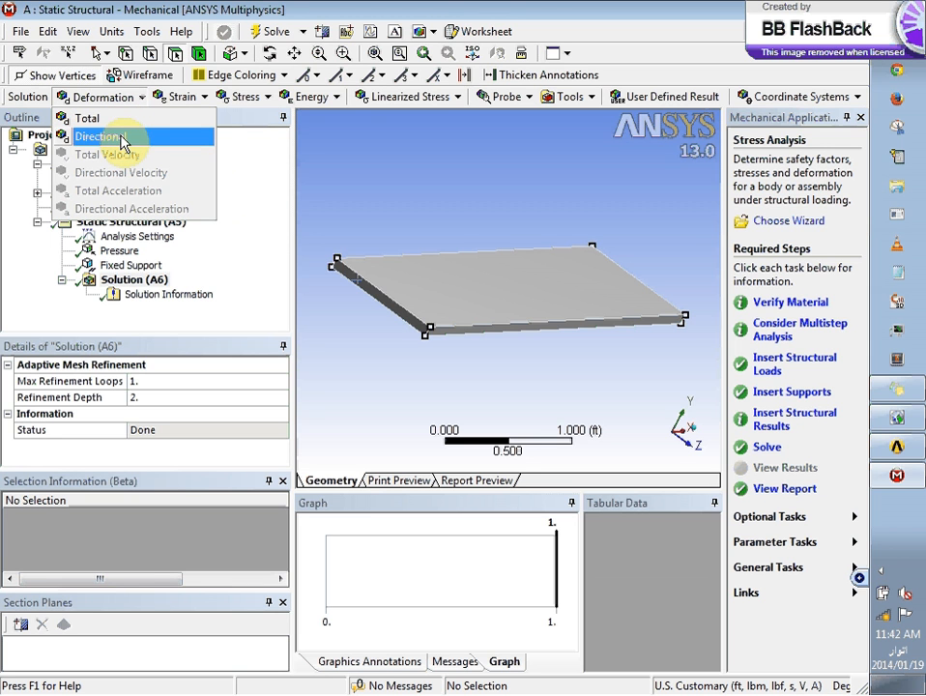
click(92, 118)
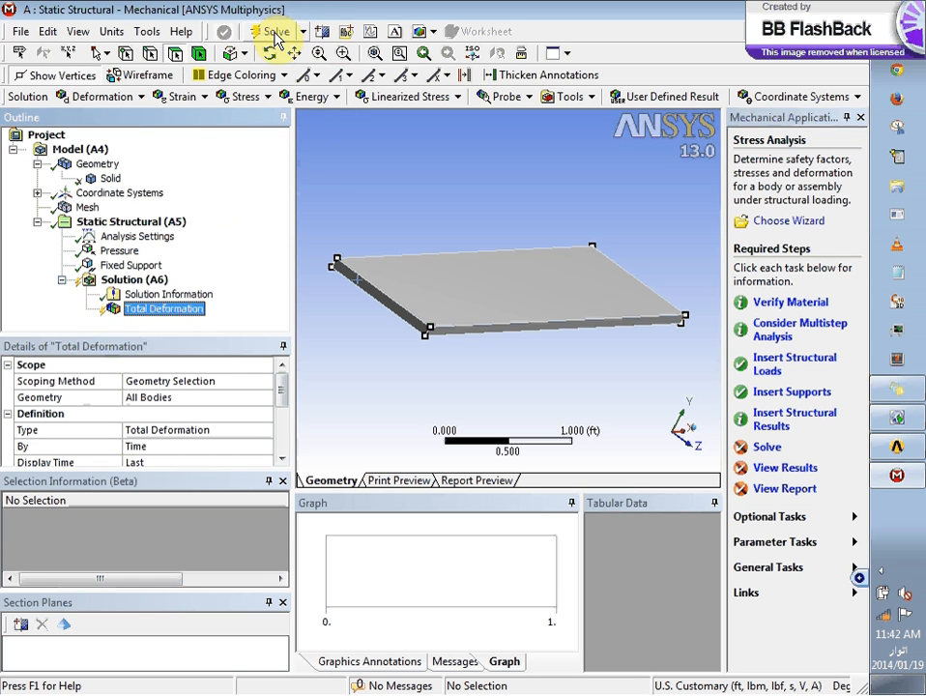
Review the available strain results and add an Equivalent (von-Mises) elastic strain result to the solution
click(141, 99)
click(184, 101)
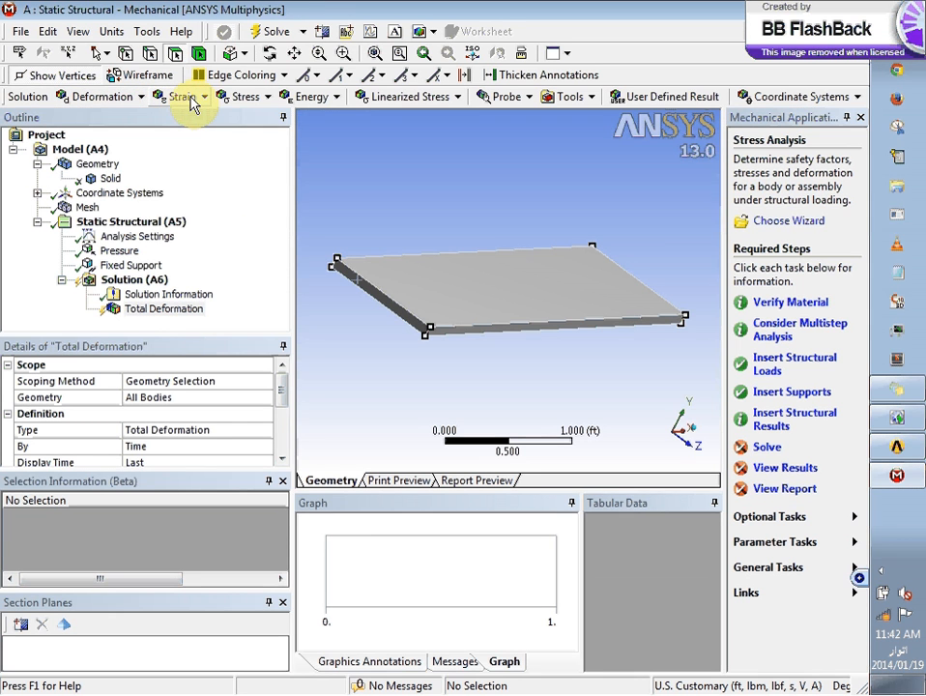
click(192, 100)
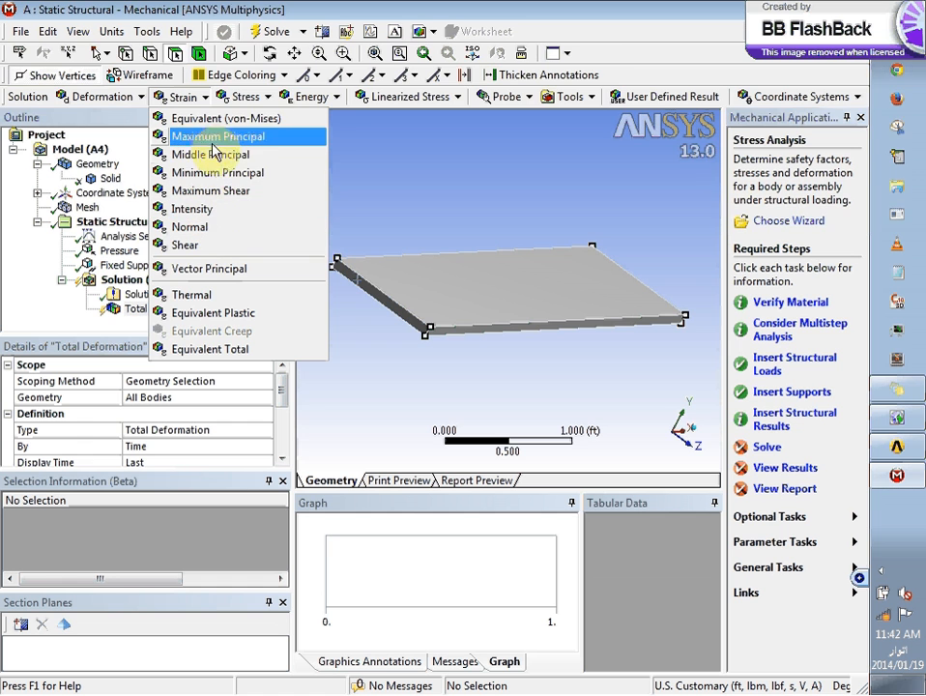
click(231, 98)
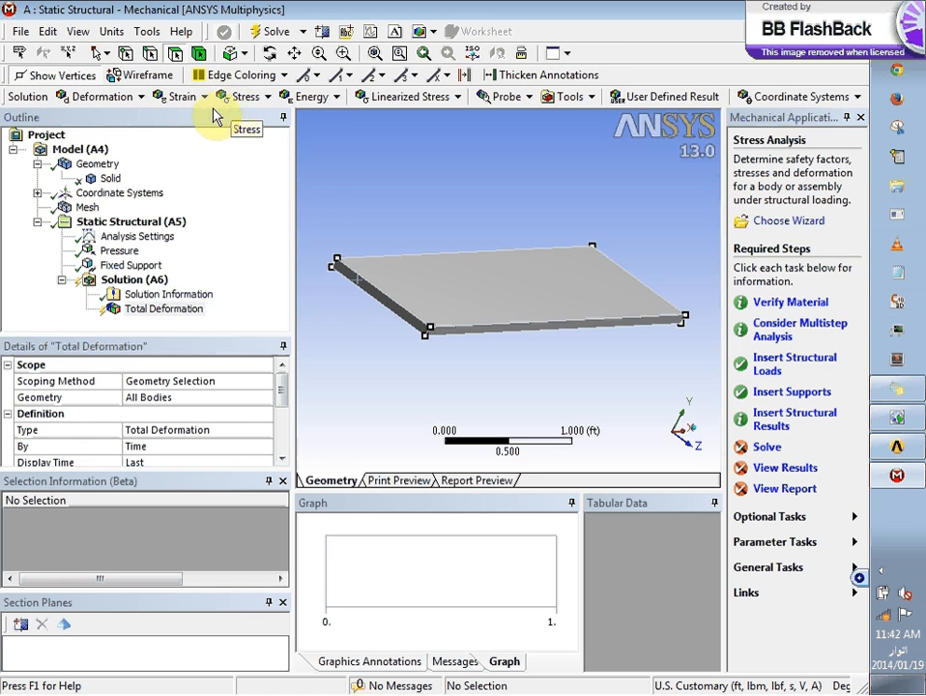
click(201, 99)
click(202, 118)
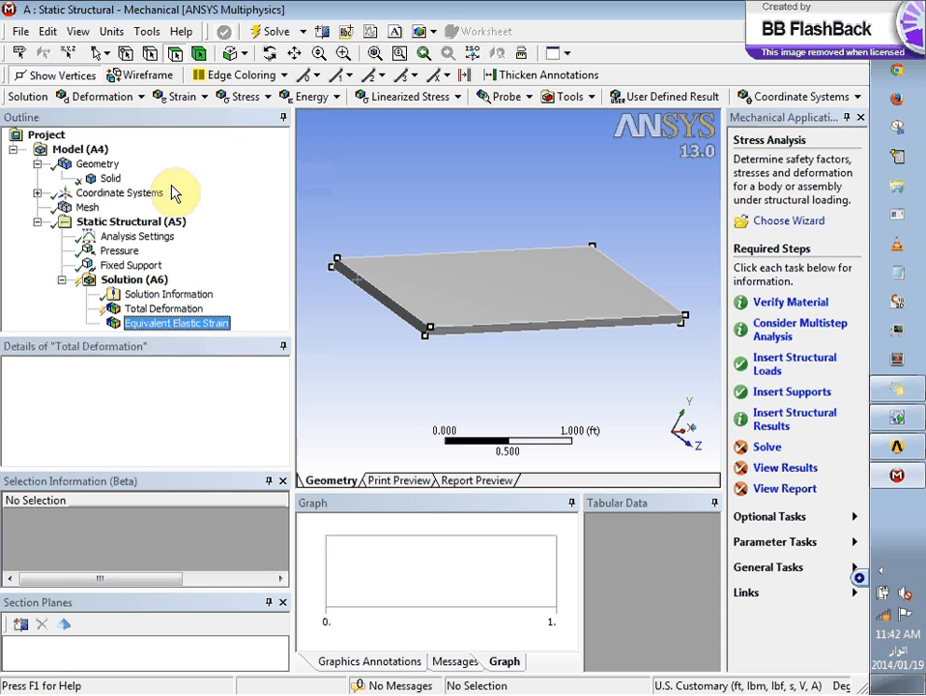
Add an Equivalent (von-Mises) stress result and a Strain Energy result to the solution
click(250, 98)
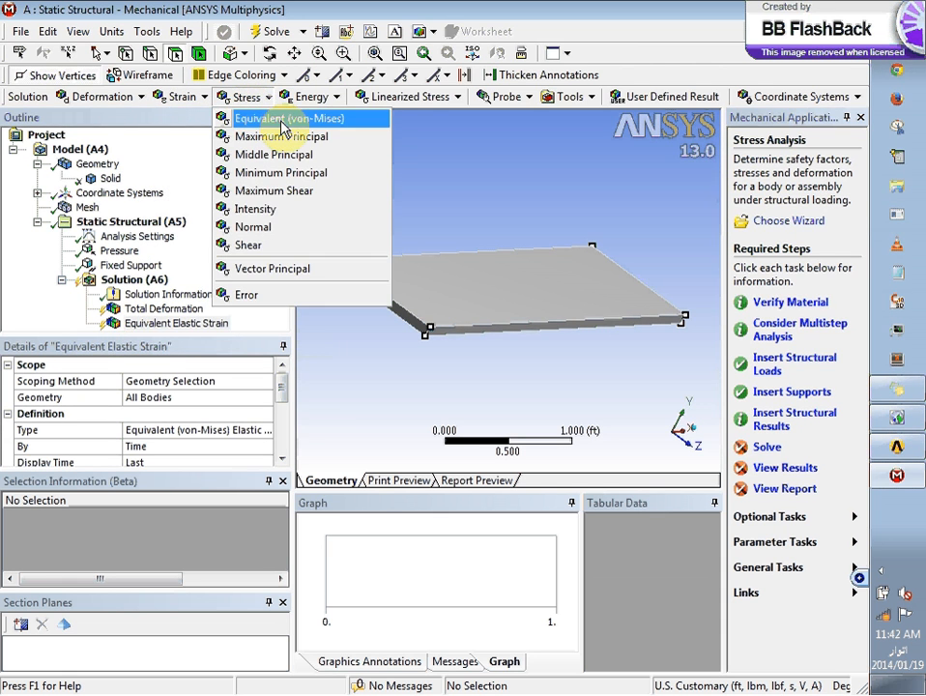
click(283, 124)
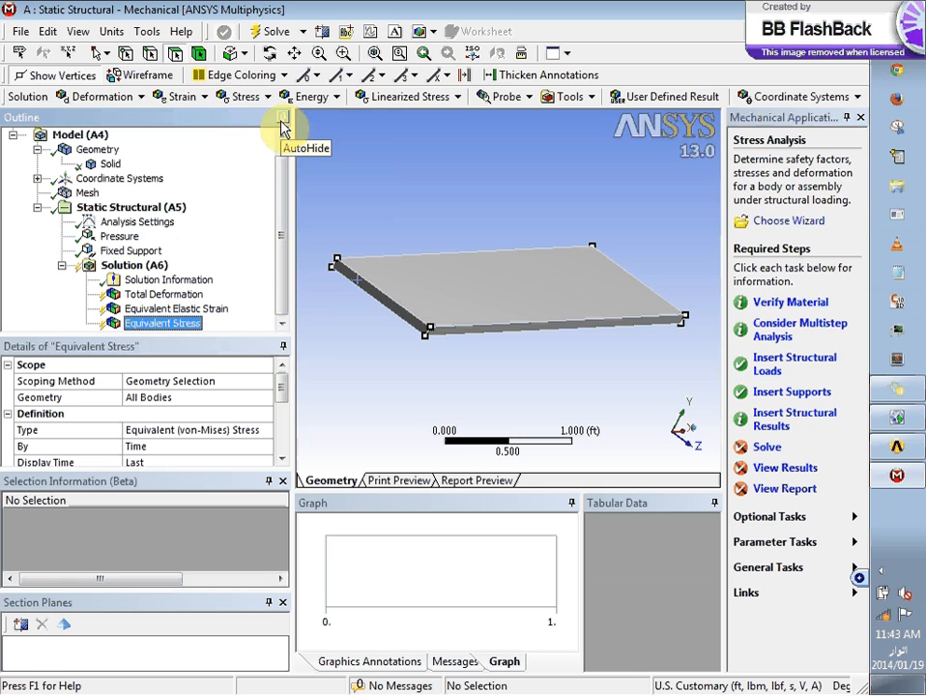
click(308, 97)
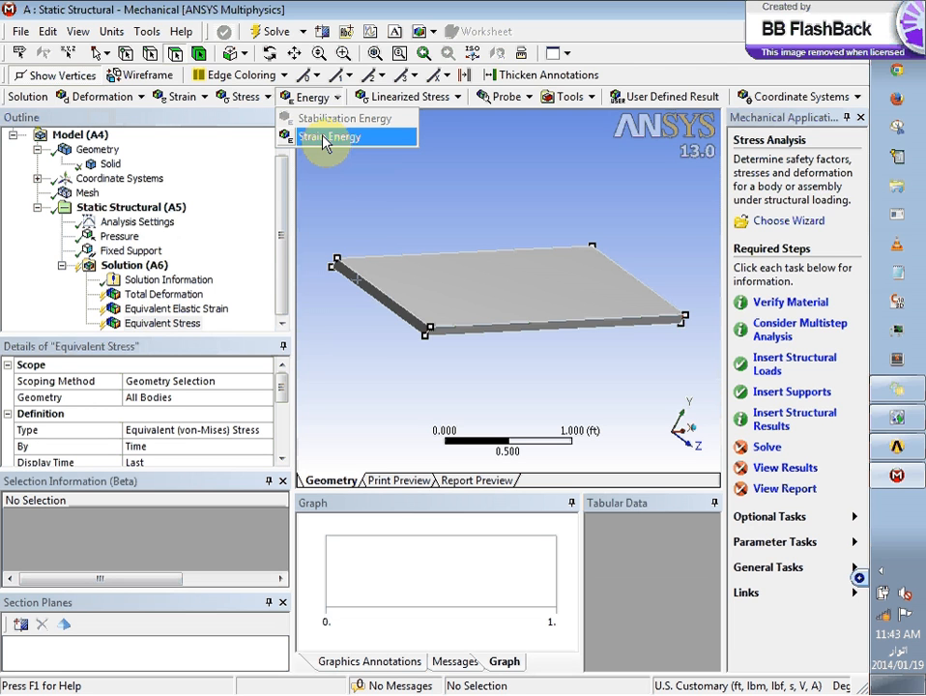
click(384, 137)
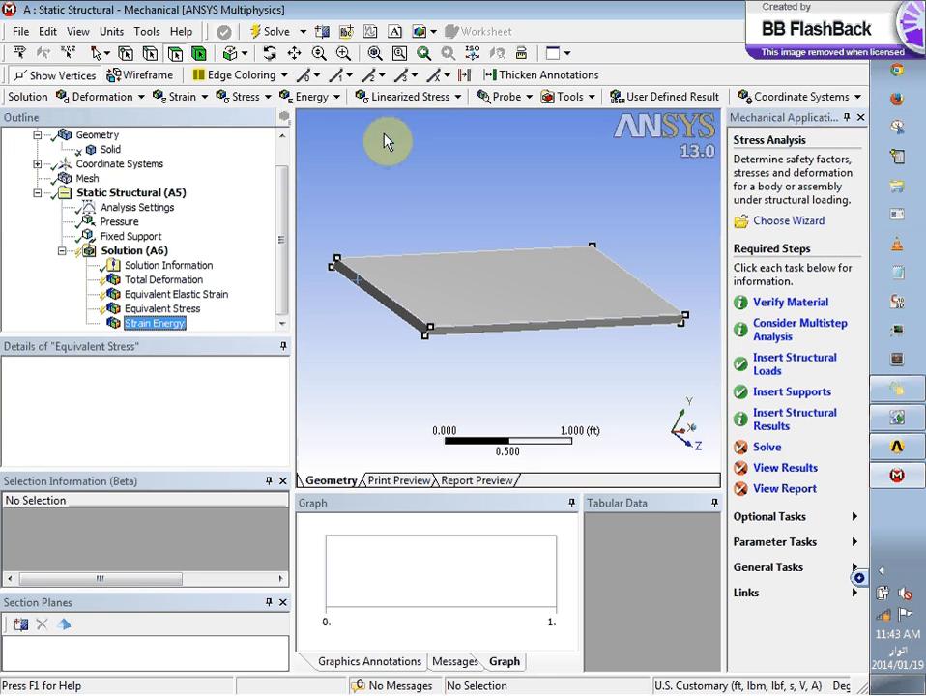
Check the linearized stress options and solve the analysis to evaluate the added results
click(450, 97)
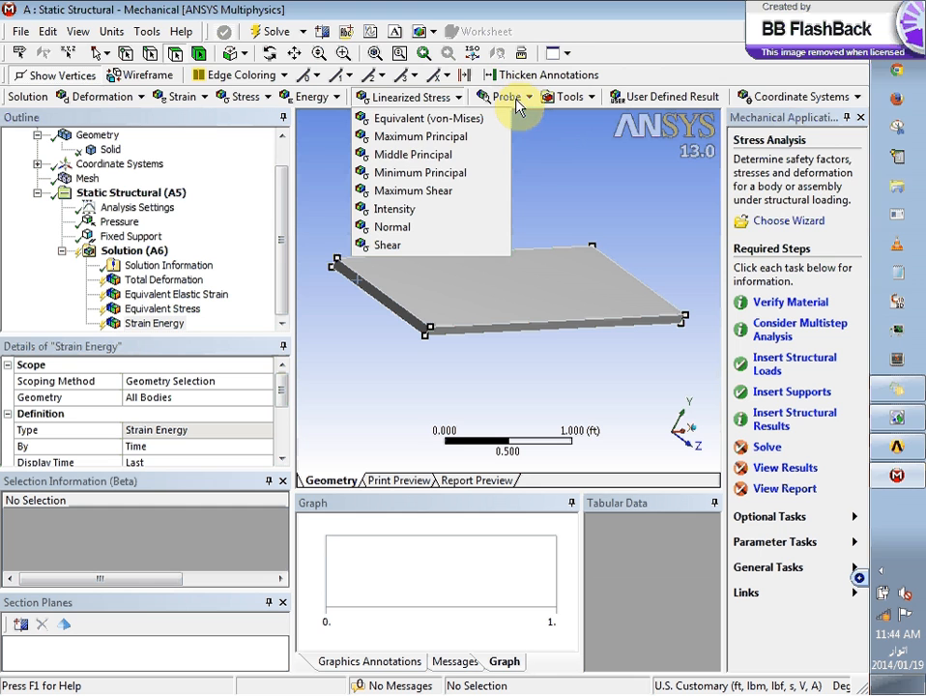
click(277, 31)
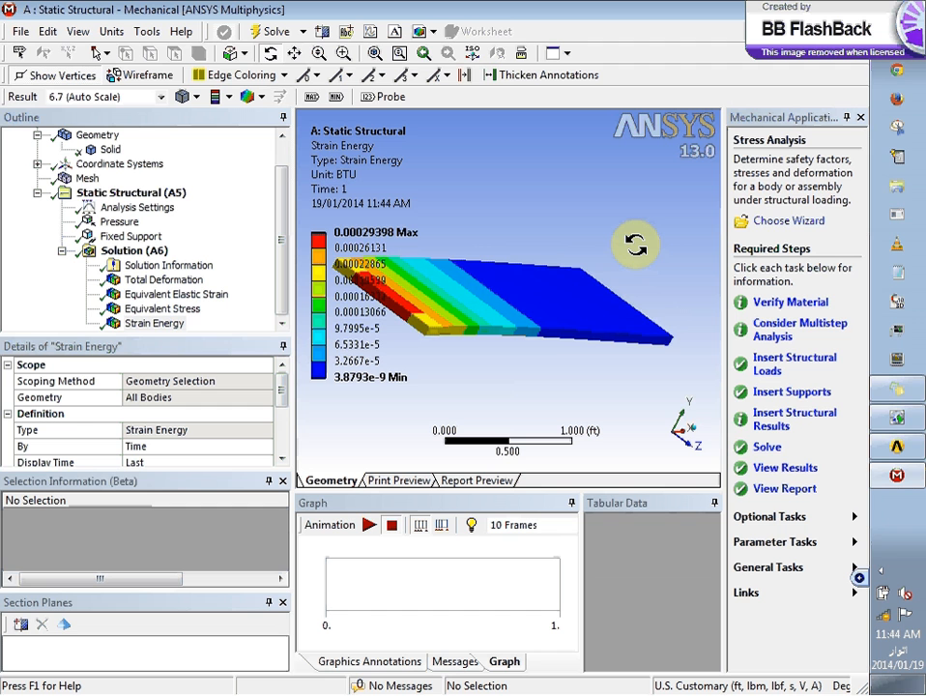
click(367, 233)
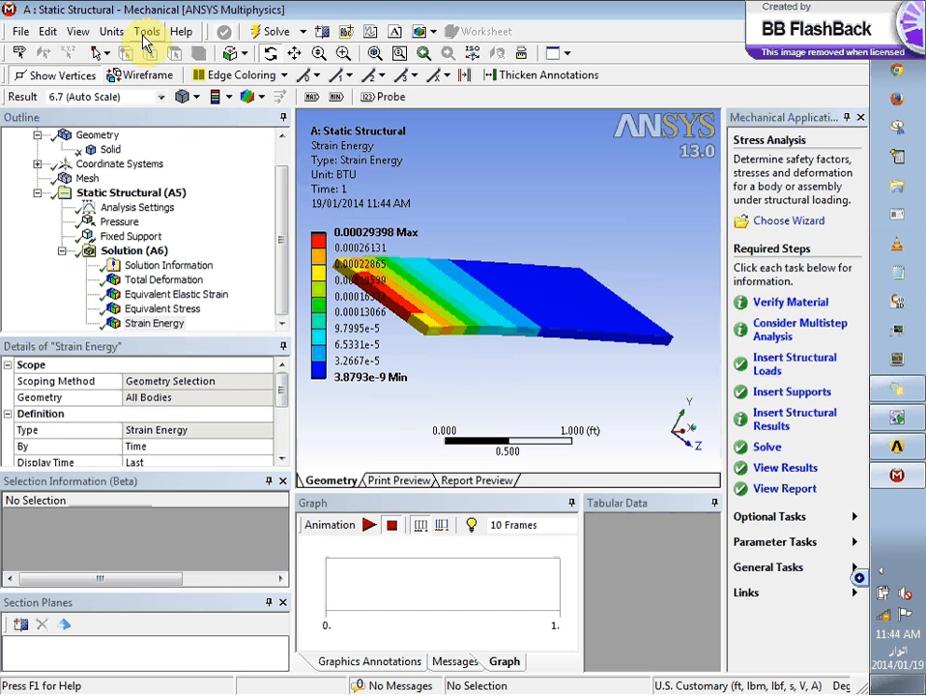
Check which unit system is active among the available metric and U.S. Customary options
click(112, 31)
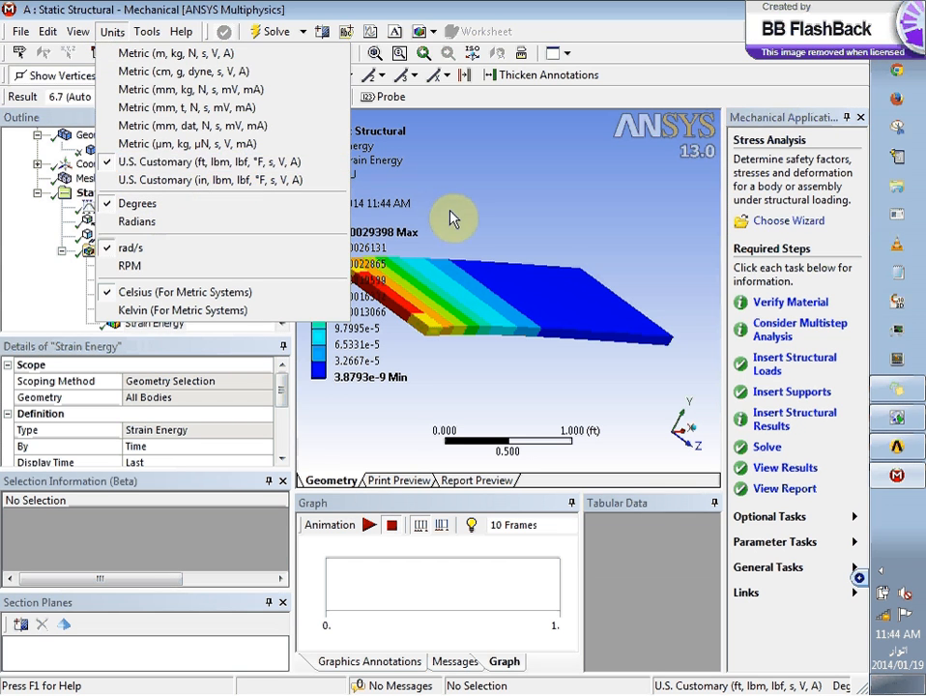
click(541, 232)
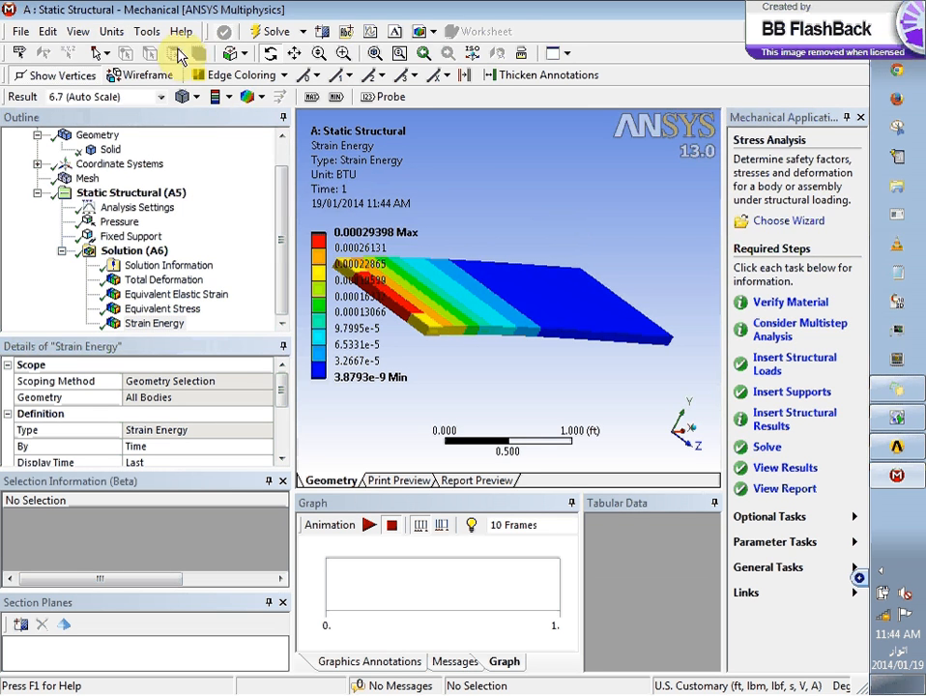
click(112, 31)
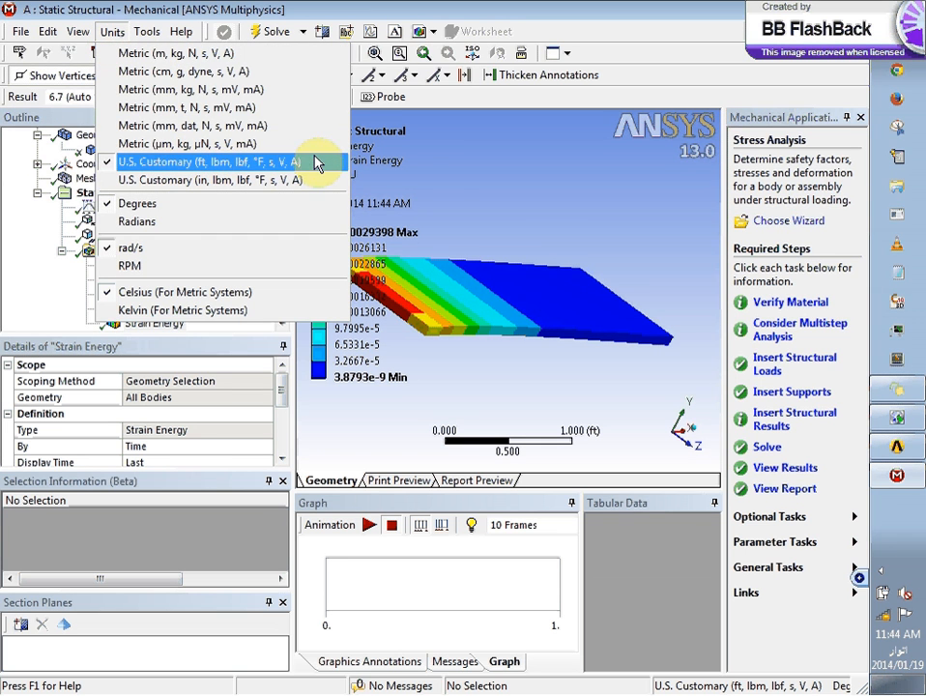
click(447, 161)
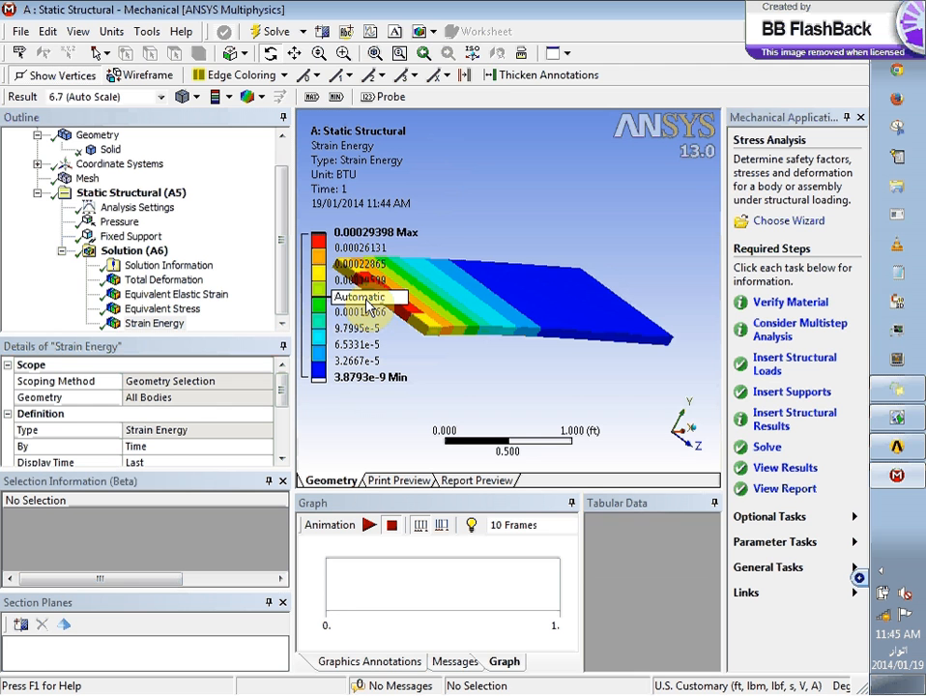
Examine the Total Deformation contours and the Equivalent Elastic Strain contours close up at the plate's fixed-end corner
click(138, 280)
drag(670, 310, 592, 294)
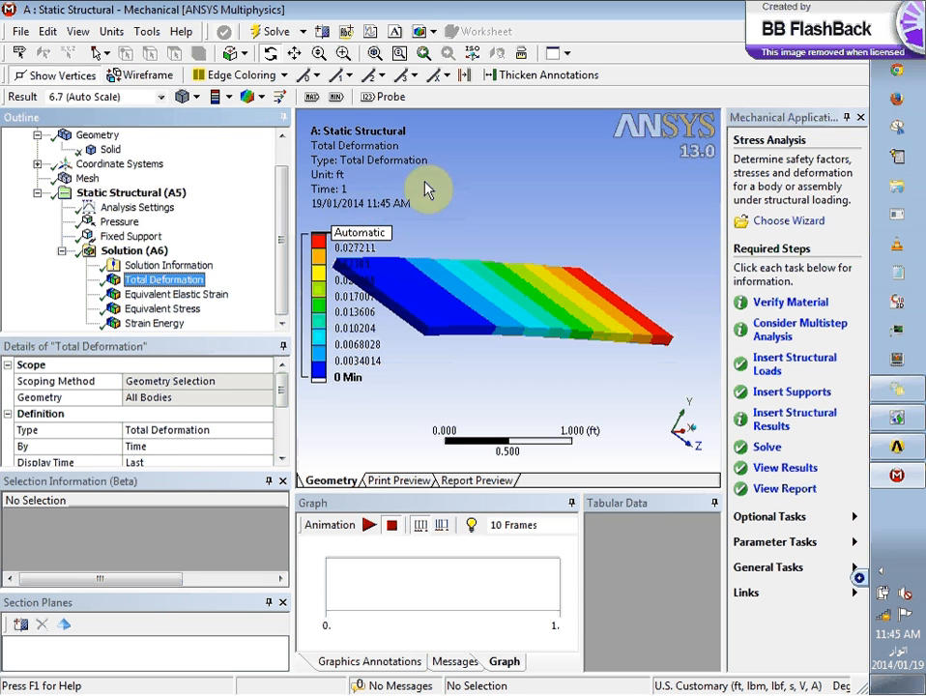
click(194, 294)
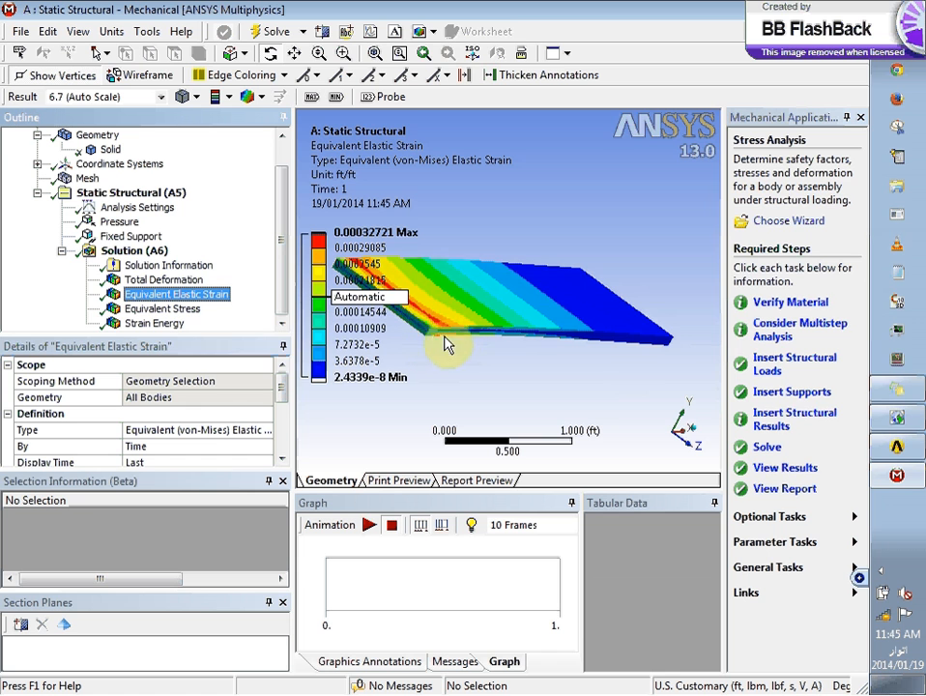
click(317, 58)
drag(440, 341, 450, 242)
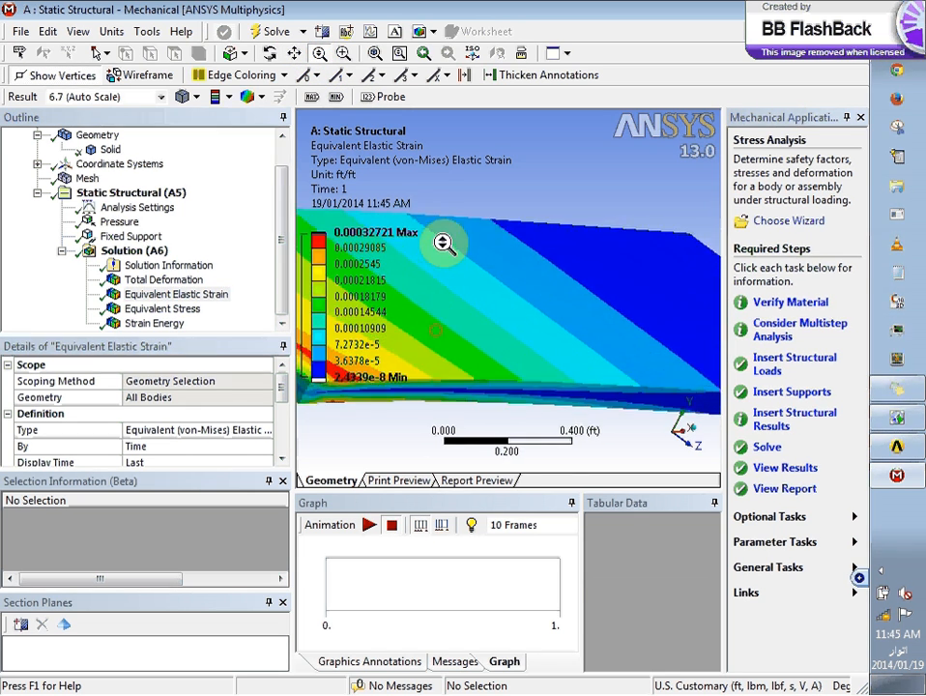
click(296, 53)
drag(420, 310, 486, 307)
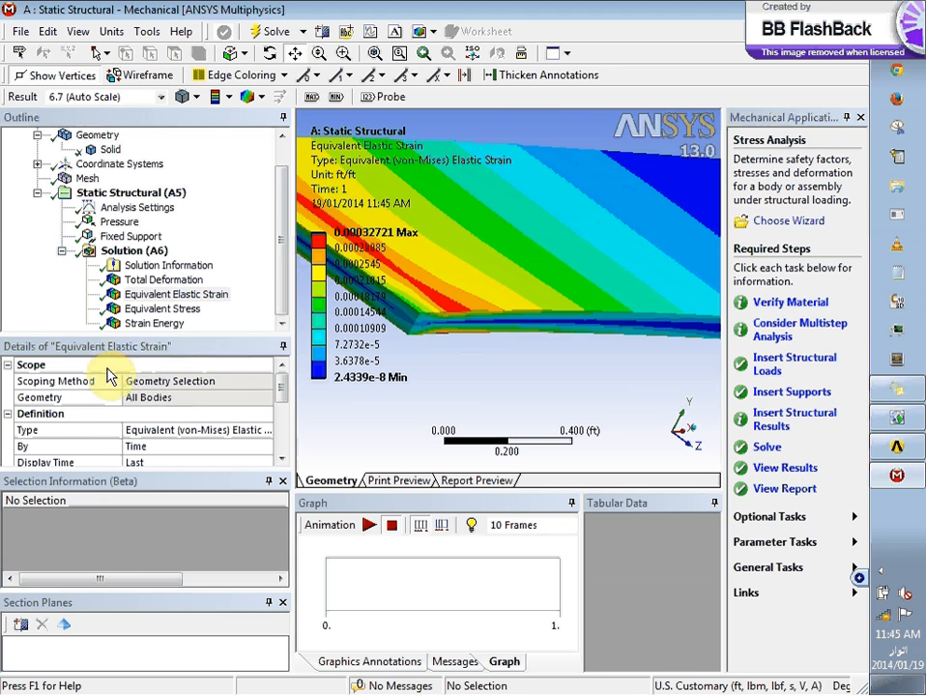
Compare the Equivalent Stress contours with the Equivalent Elastic Strain contours near the fixed end
click(172, 309)
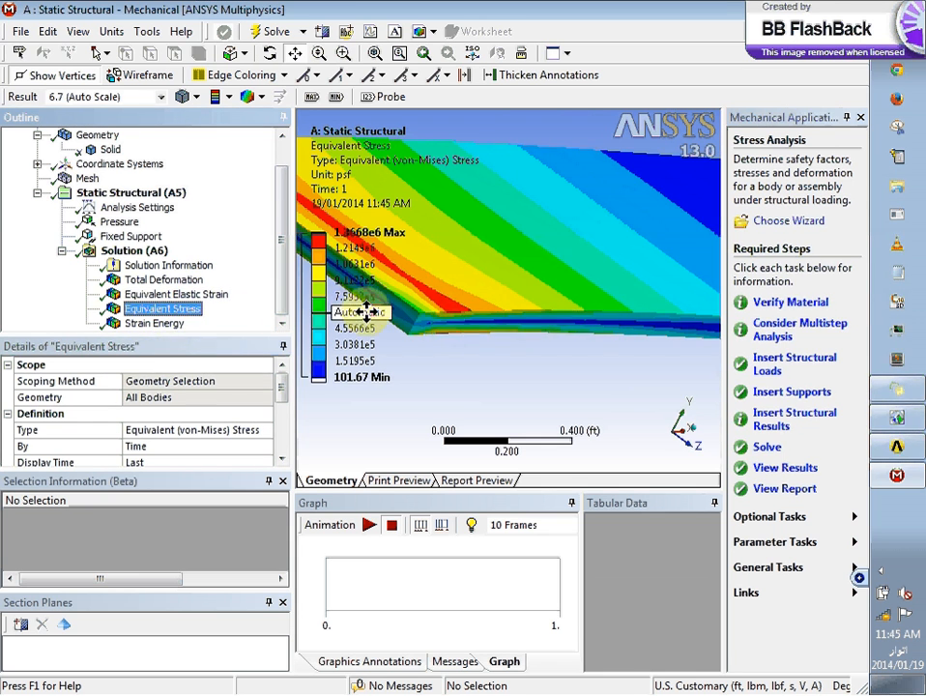
click(198, 294)
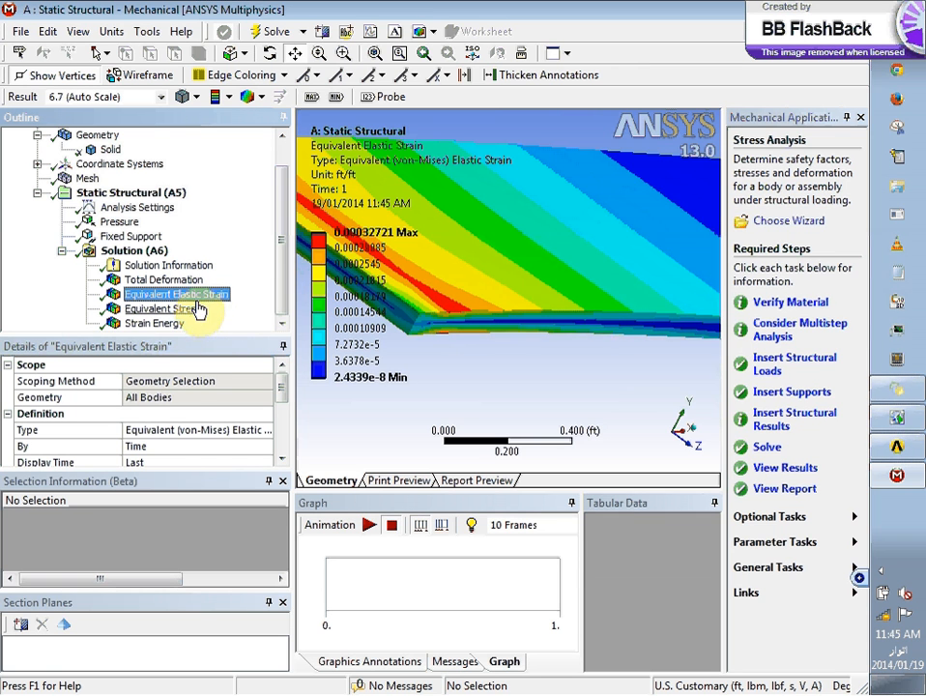
click(194, 296)
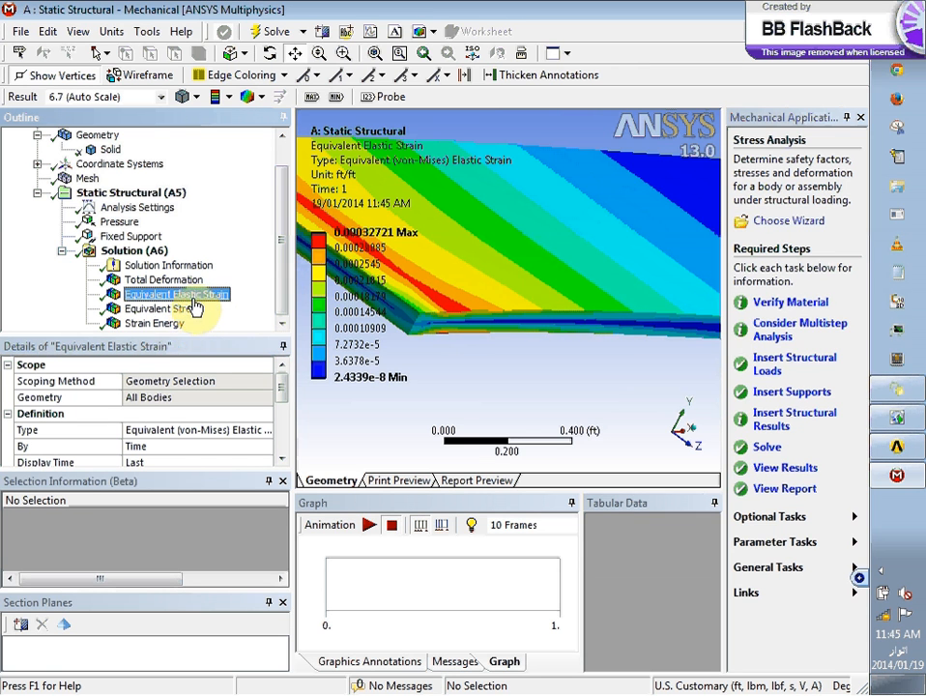
Alternate between the Equivalent Stress and Equivalent Elastic Strain contours at the fixed-end corner, and examine the Strain Energy contours there
click(184, 311)
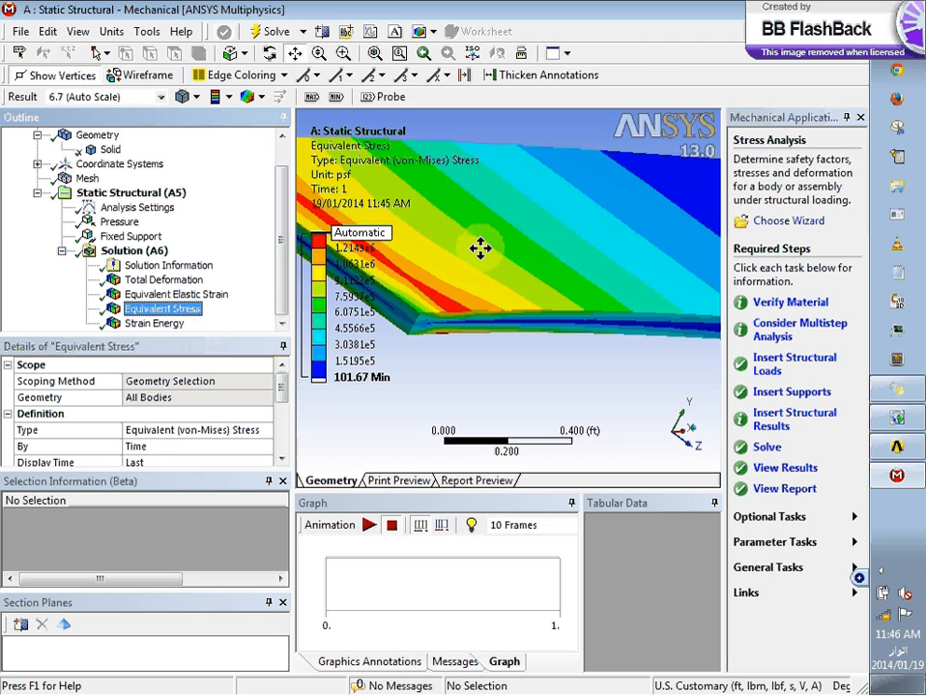
click(213, 294)
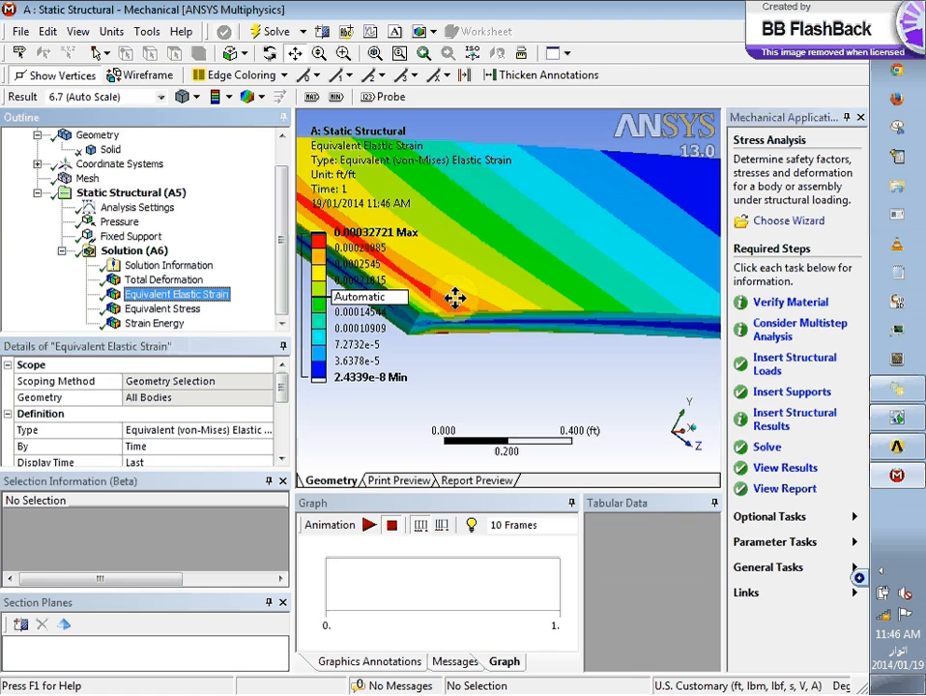
click(153, 310)
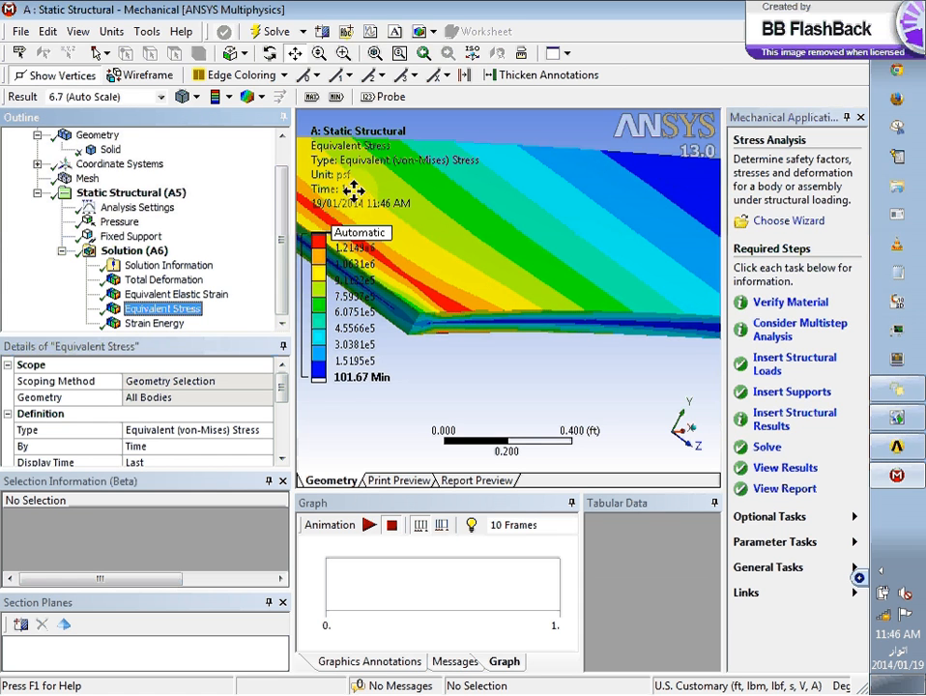
click(211, 294)
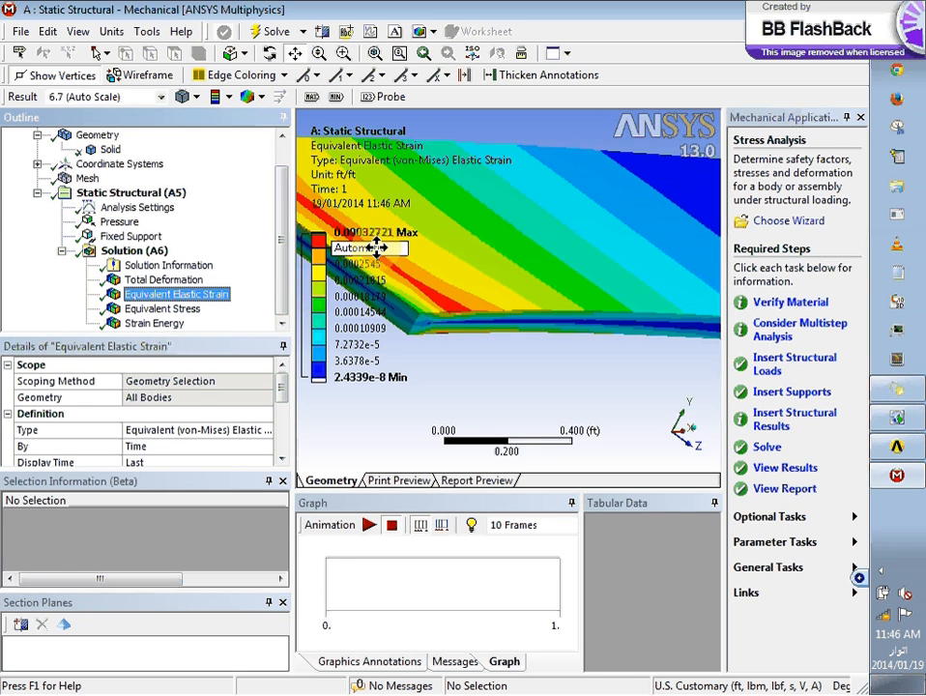
click(167, 328)
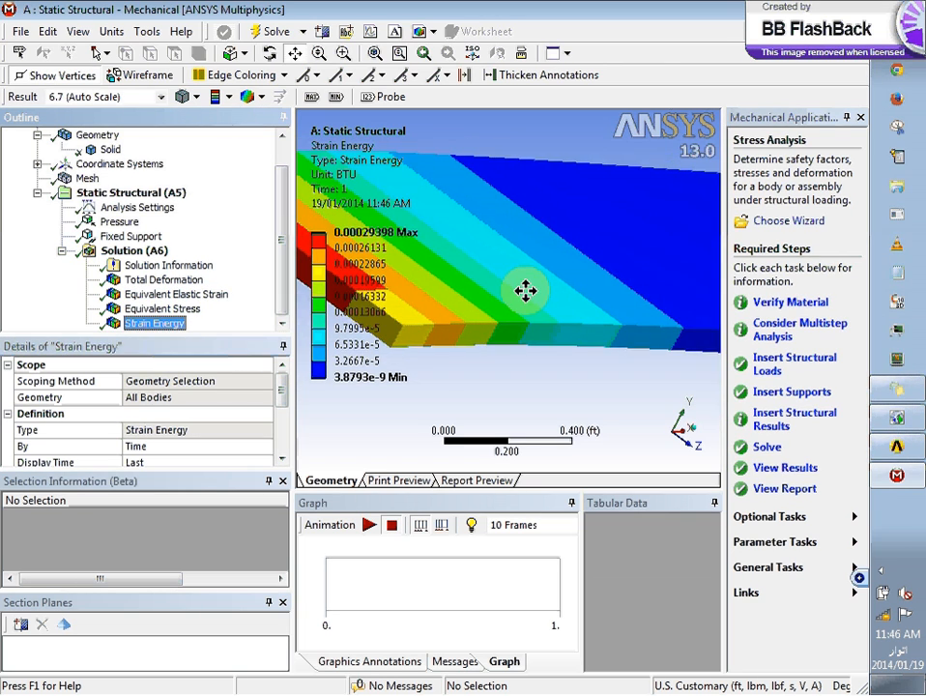
mouse_move(525, 290)
mouse_down()
mouse_move(525, 329)
mouse_move(449, 389)
mouse_move(498, 333)
mouse_up()
Show the Total Deformation result on the whole plate, play its animation and stop it
click(147, 281)
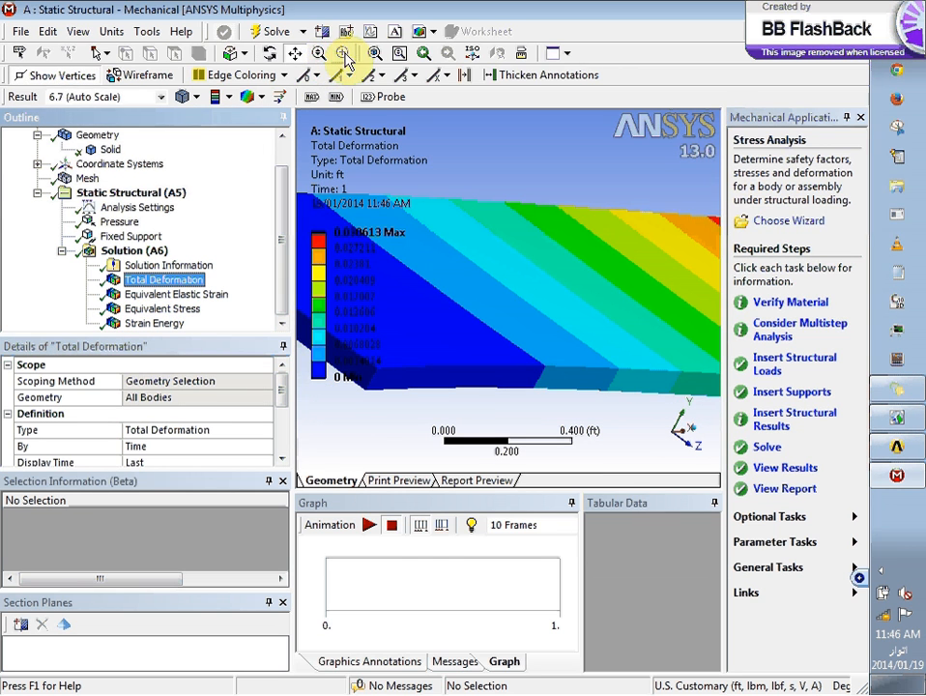
click(376, 53)
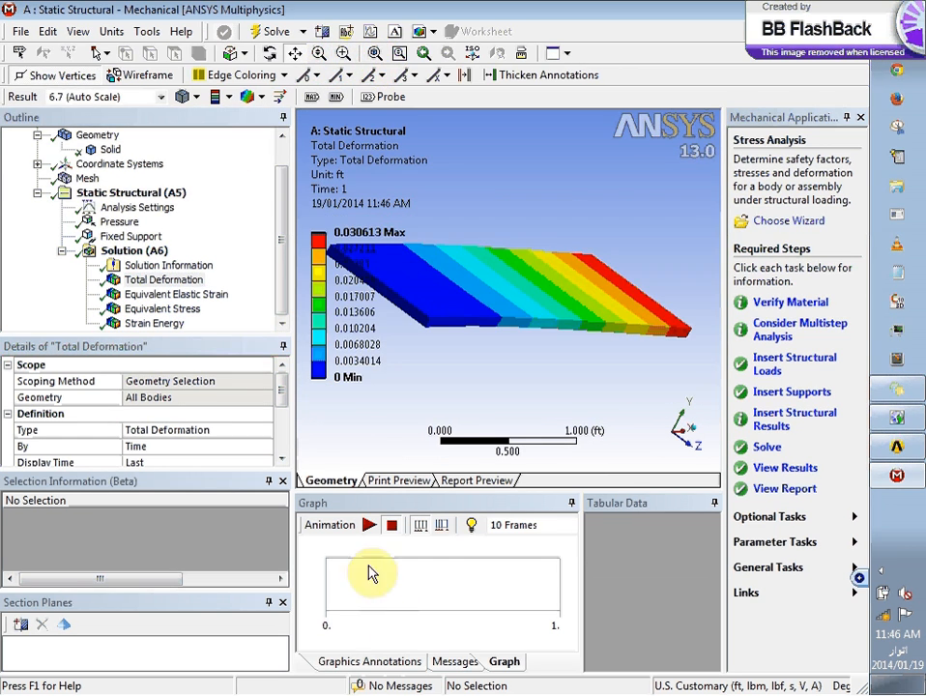
click(369, 524)
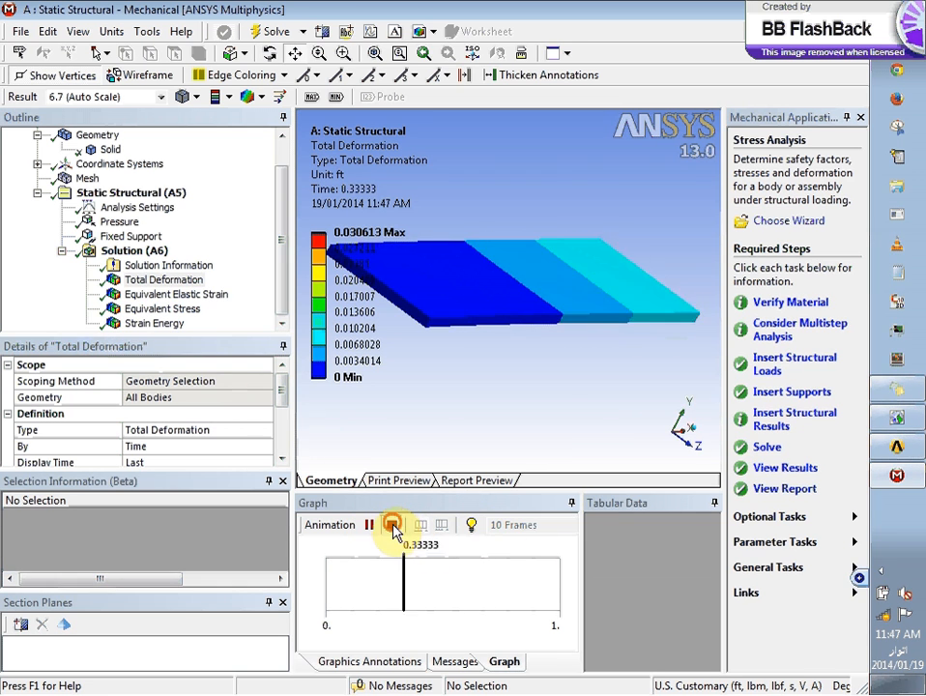
click(391, 525)
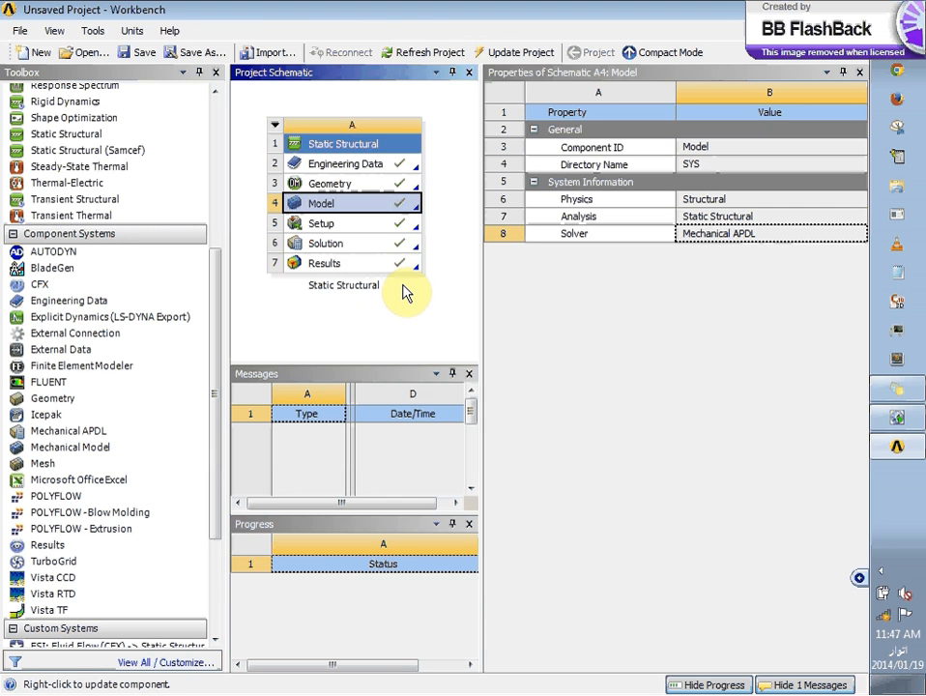
Check which operations are available for the Model and Results cells of the Static Structural system in the Workbench project schematic
double_click(343, 209)
right_click(343, 209)
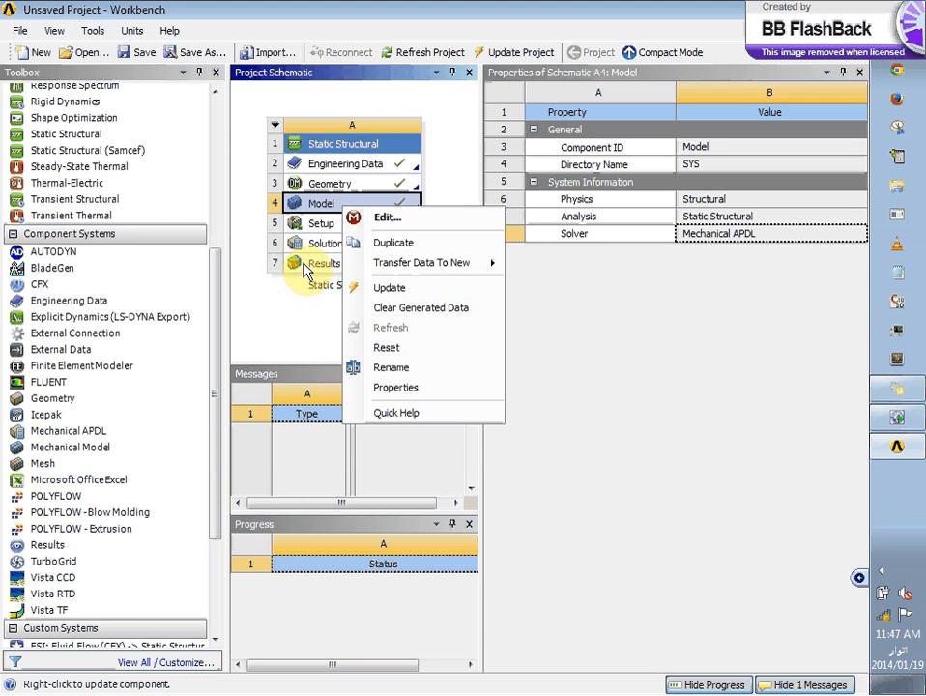
click(304, 267)
right_click(304, 263)
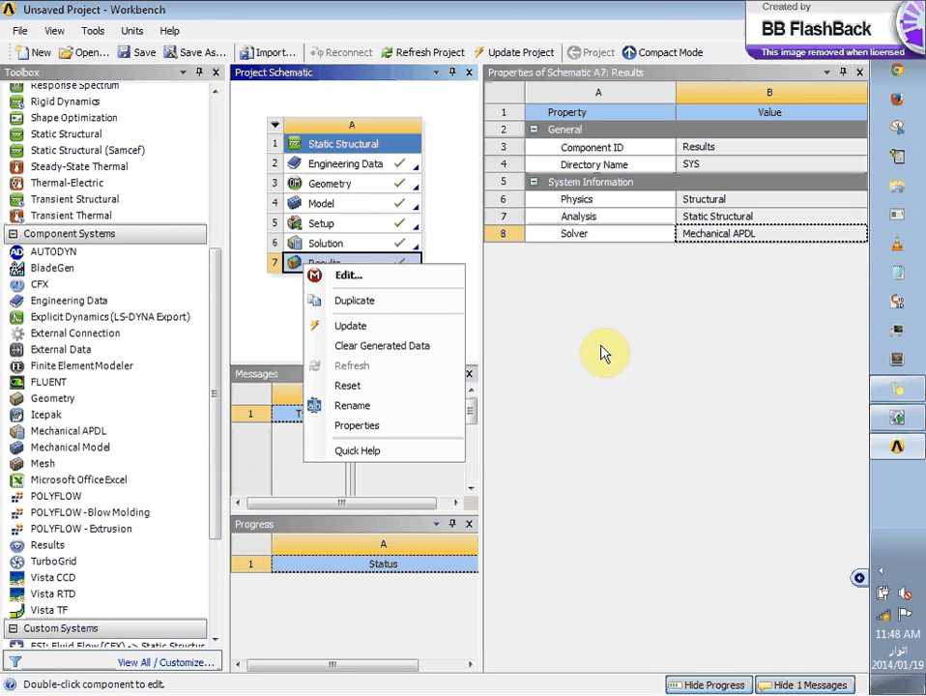
click(739, 388)
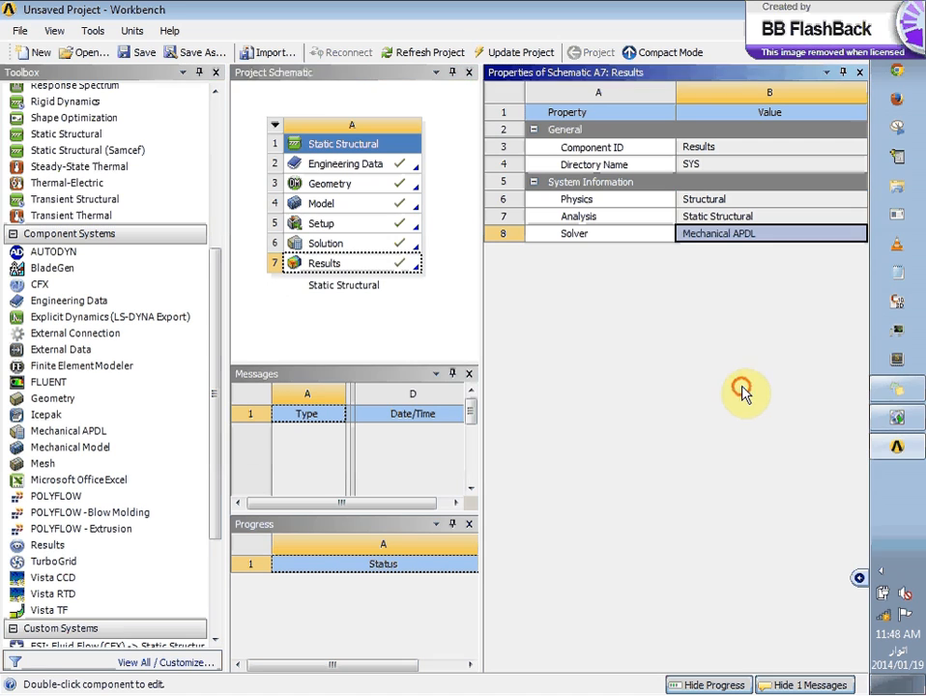
click(882, 571)
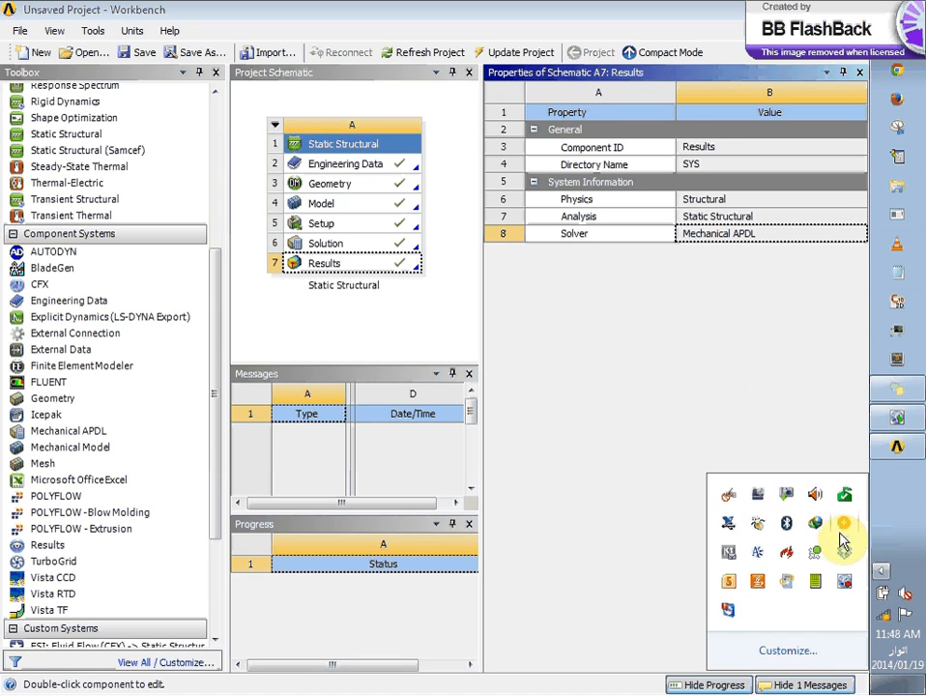
right_click(845, 581)
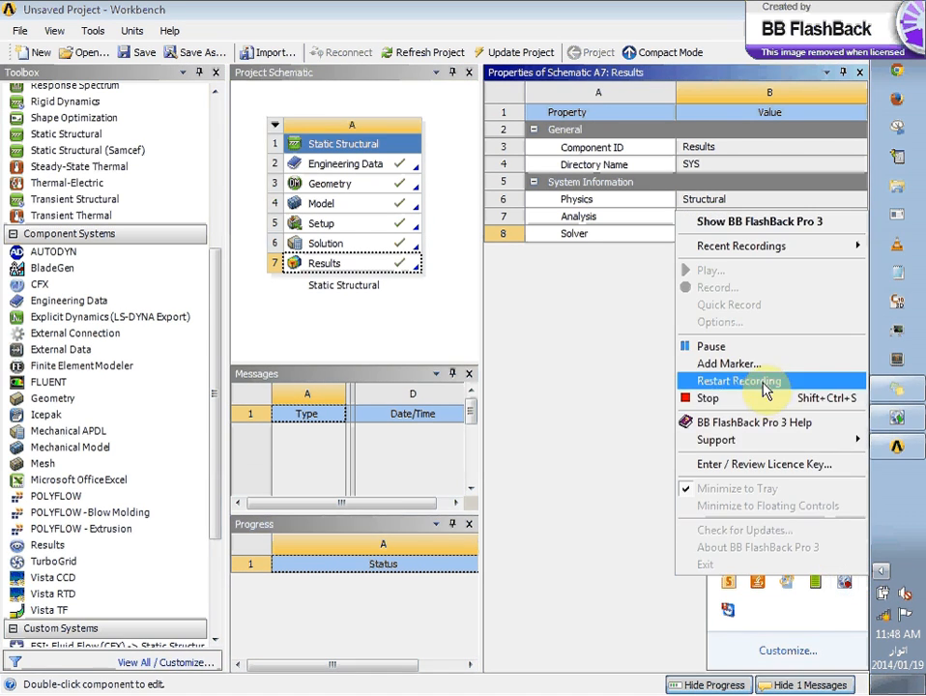